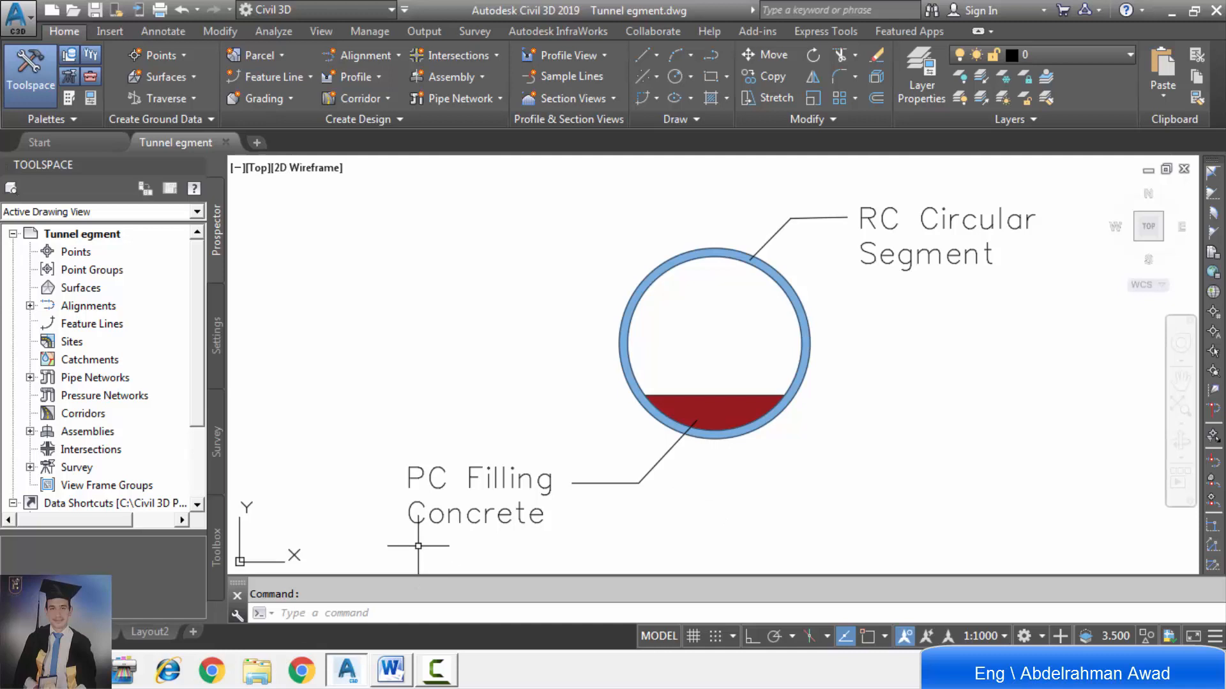
Step: Switch to the Word document Steps of Circular Tunnel.docx, review the cross-section modelling steps and highlight "Create assembly for the cross section"
click(403, 671)
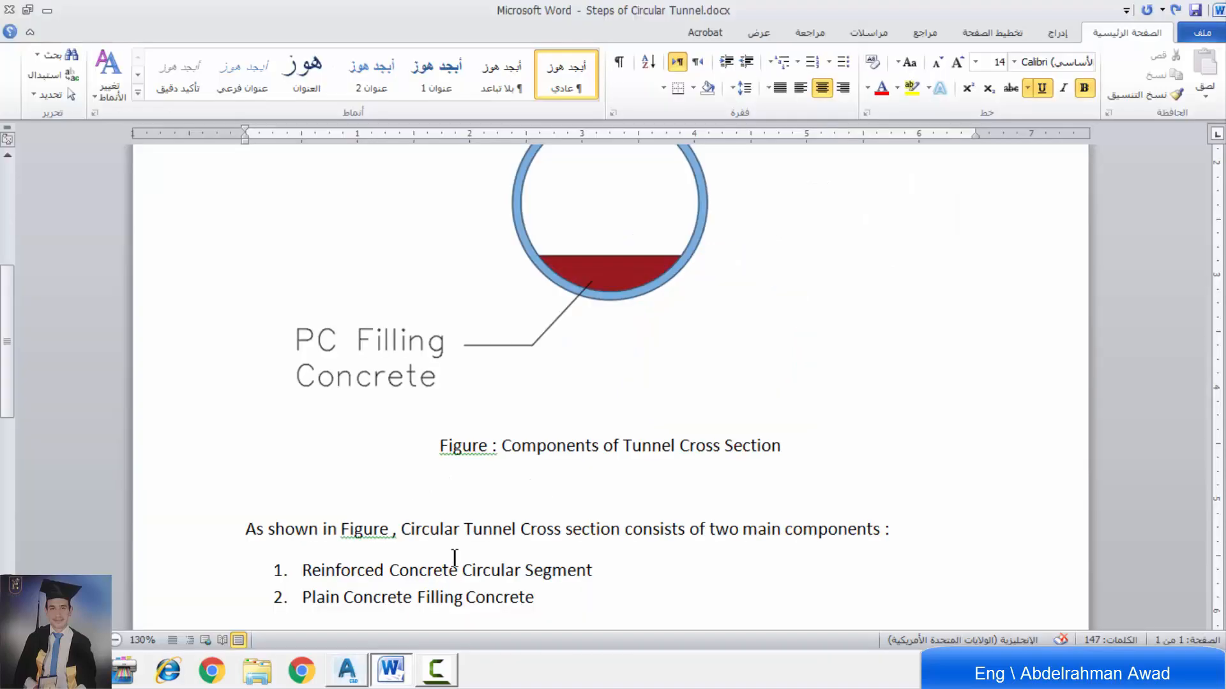
scroll(455, 556, down, 3)
scroll(455, 556, up, 3)
scroll(452, 549, down, 5)
scroll(435, 488, down, 2)
scroll(433, 501, up, 5)
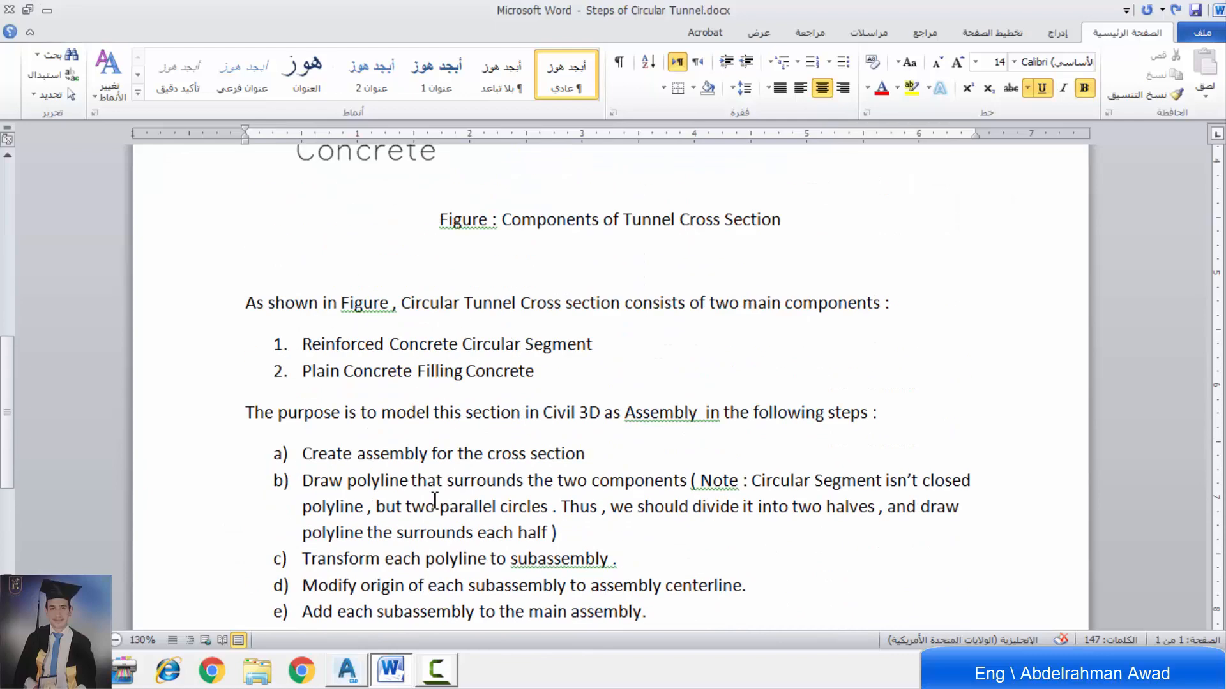
scroll(437, 529, up, 1)
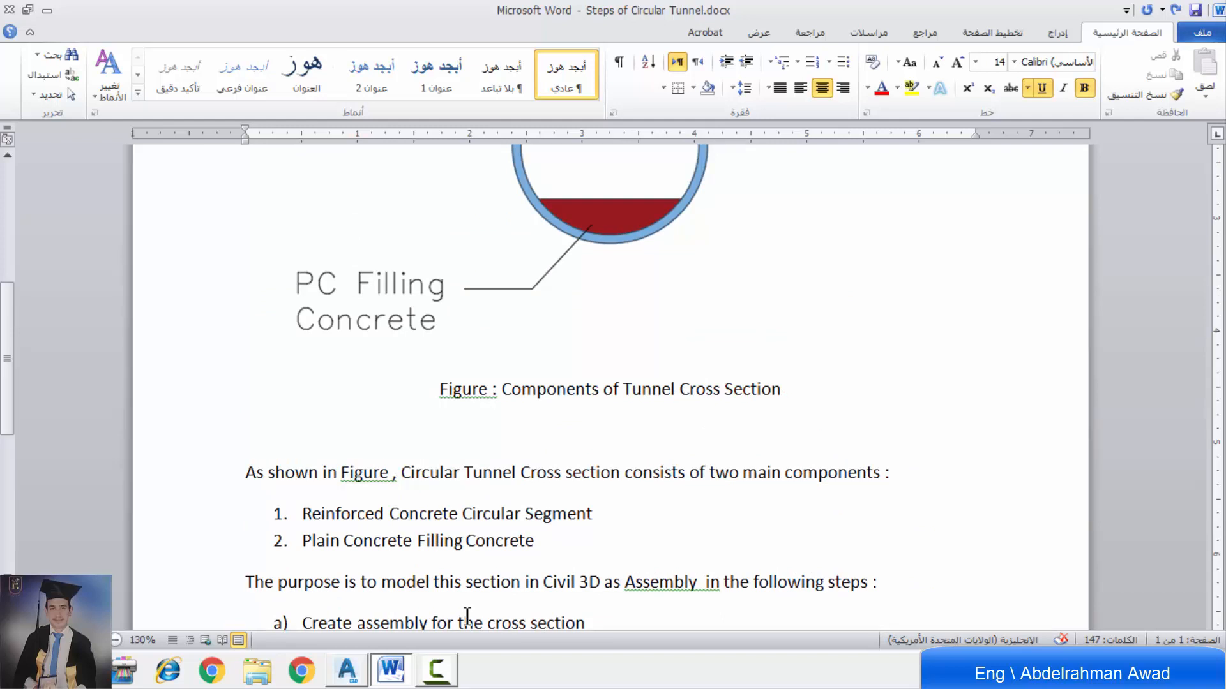
scroll(467, 617, down, 1)
double_click(459, 565)
triple_click(457, 564)
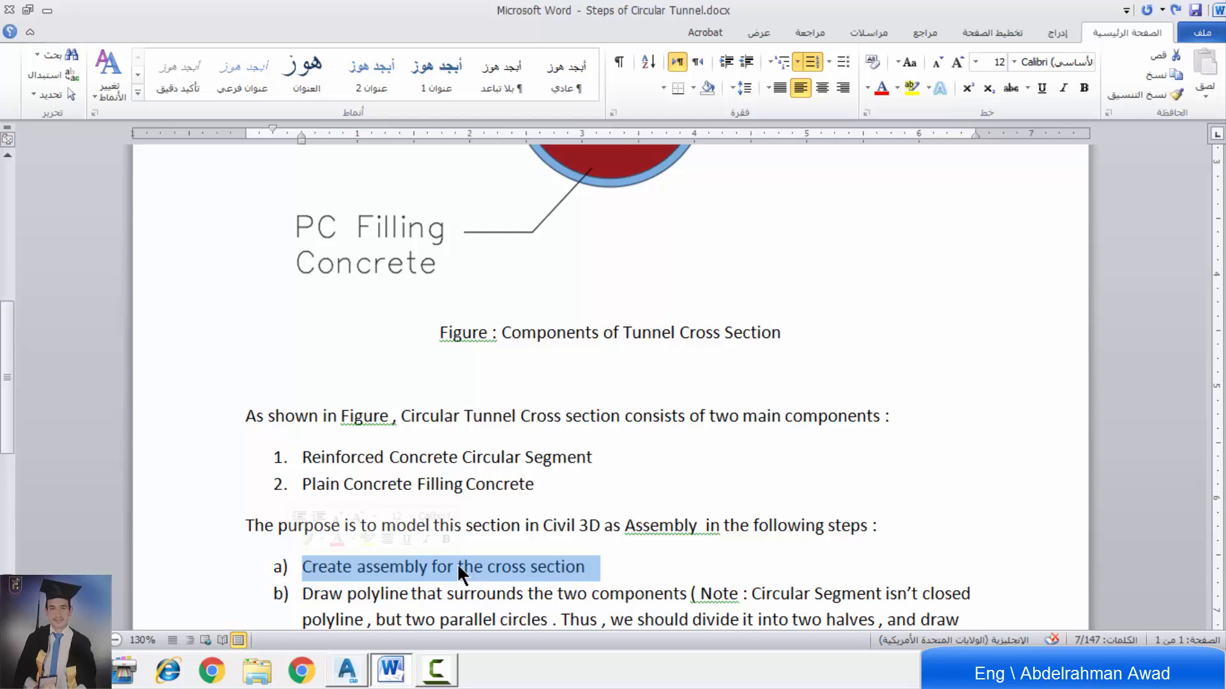
Step: Return to Civil 3D and create an assembly named Tunnell, placing its baseline beside the tunnel cross-section drawing
click(350, 672)
scroll(209, 364, down, 2)
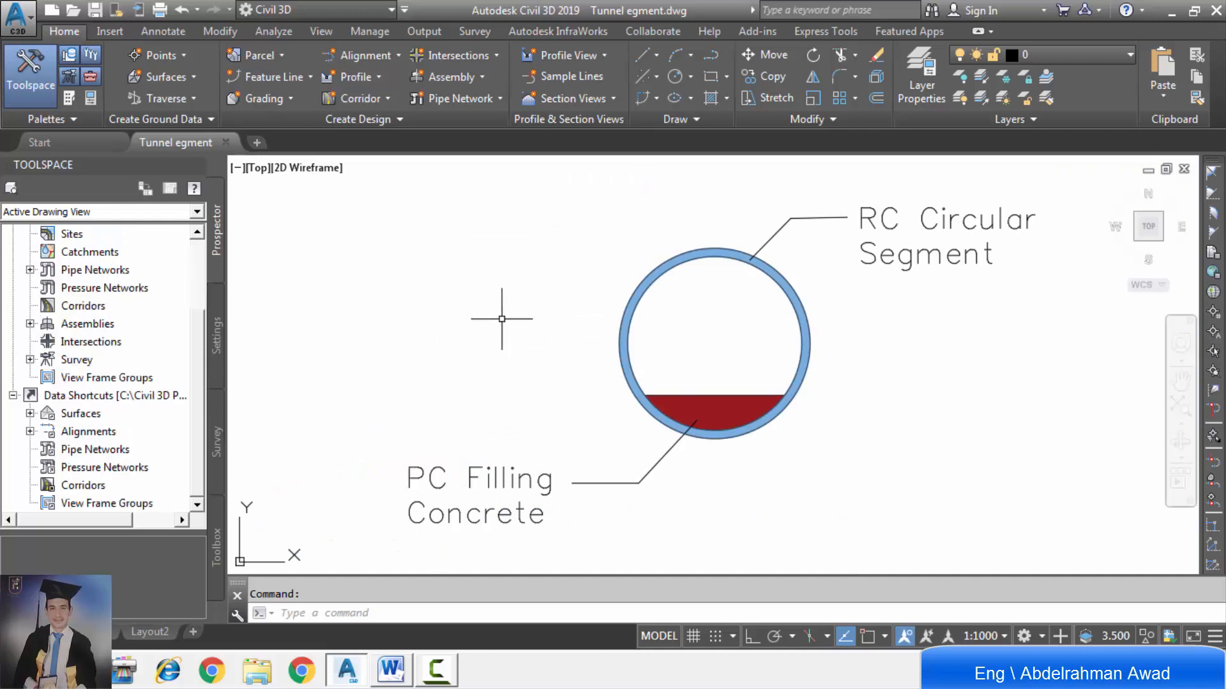
scroll(466, 466, down, 4)
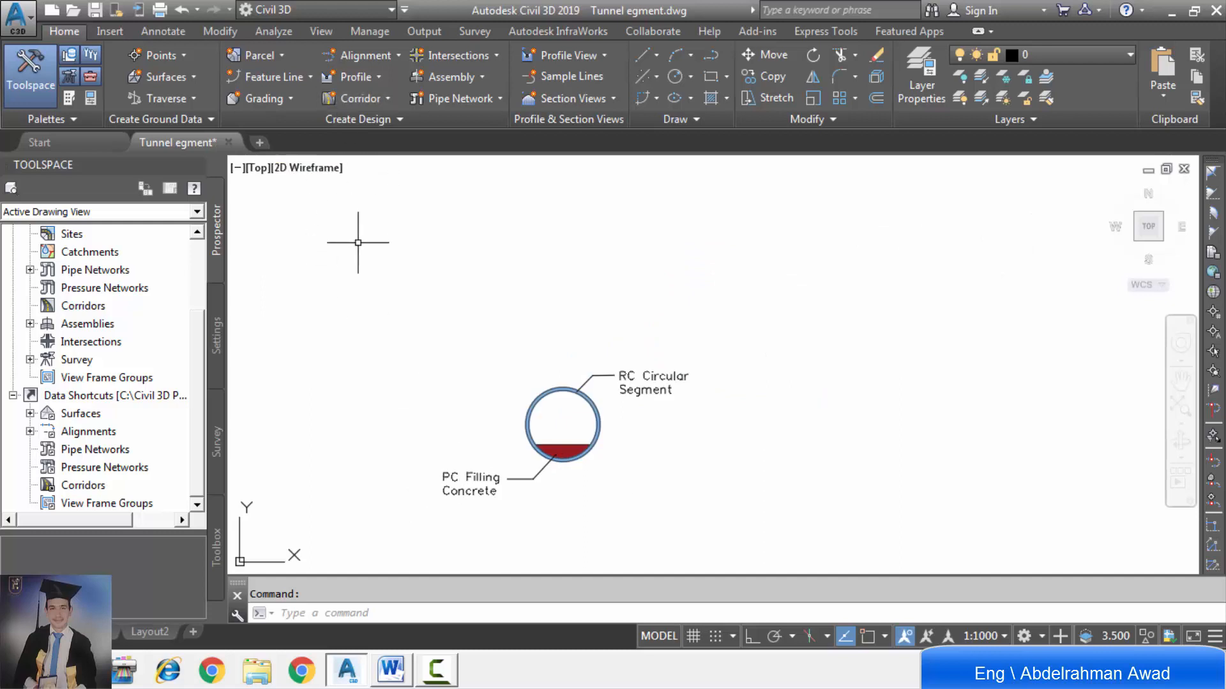
click(451, 89)
click(466, 107)
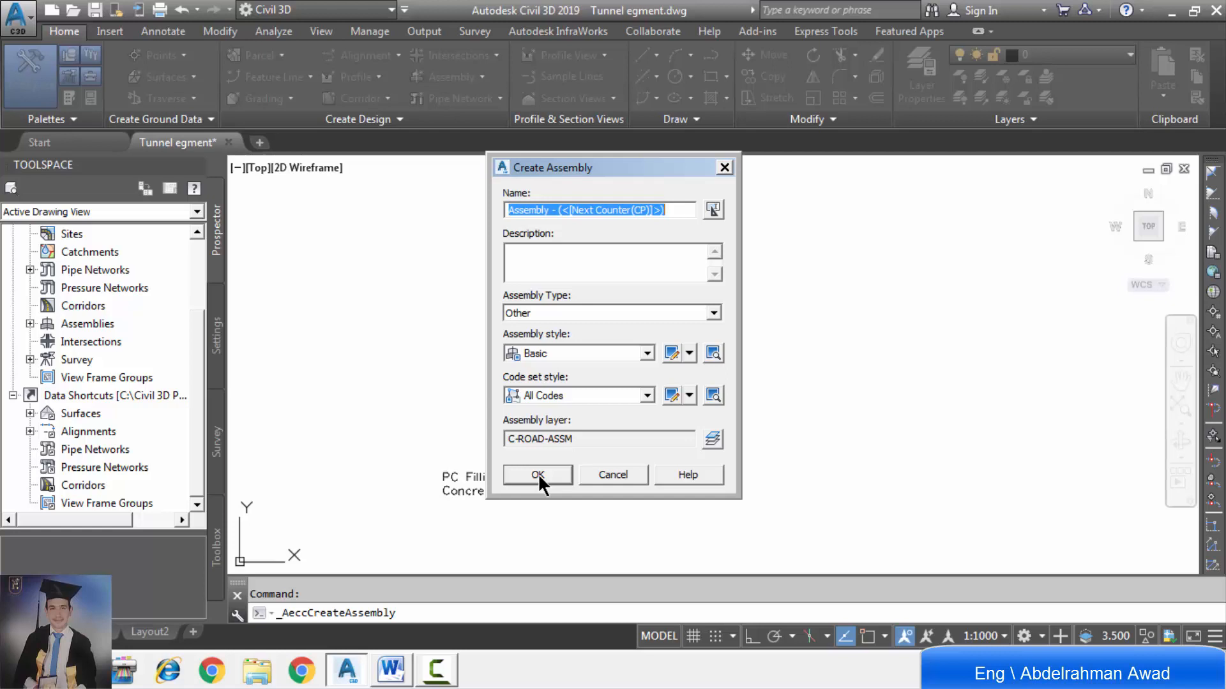
text(T)
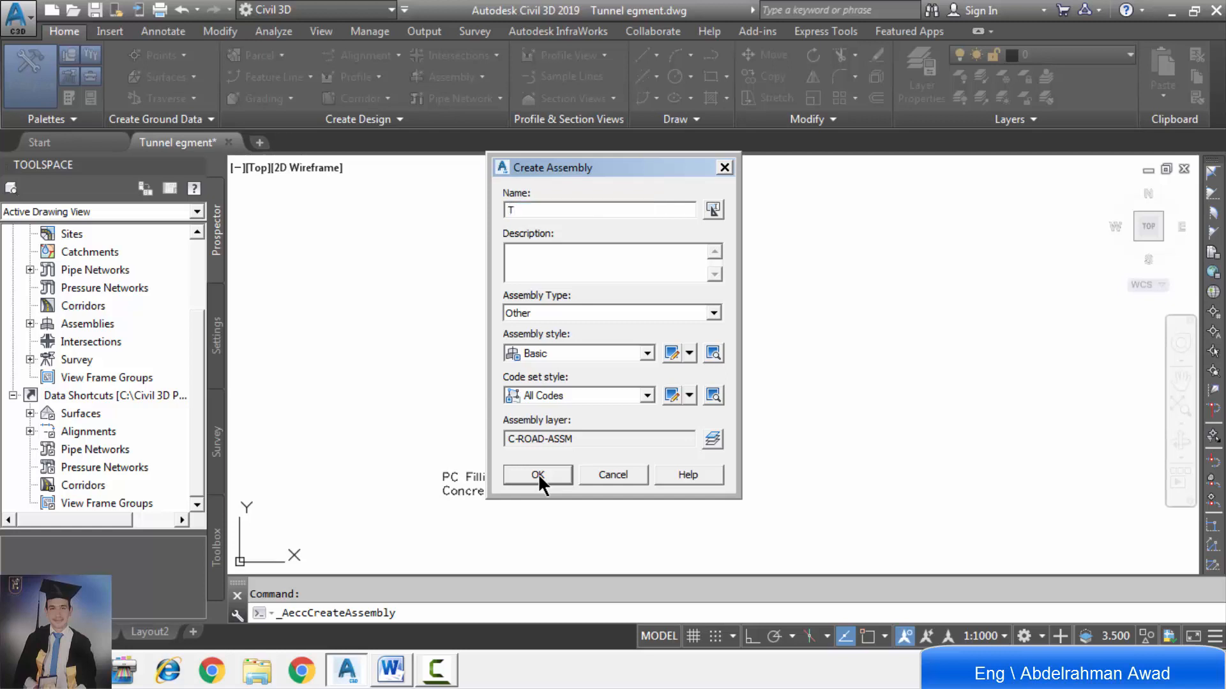
text(unnell)
click(553, 472)
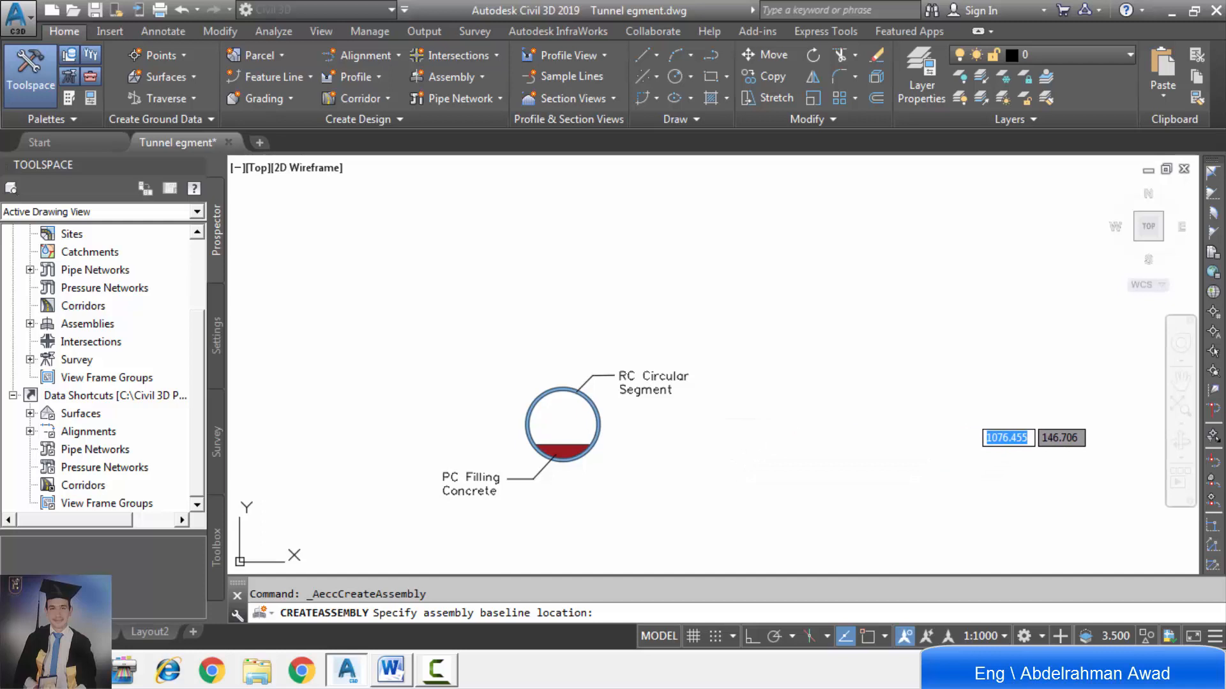
click(786, 415)
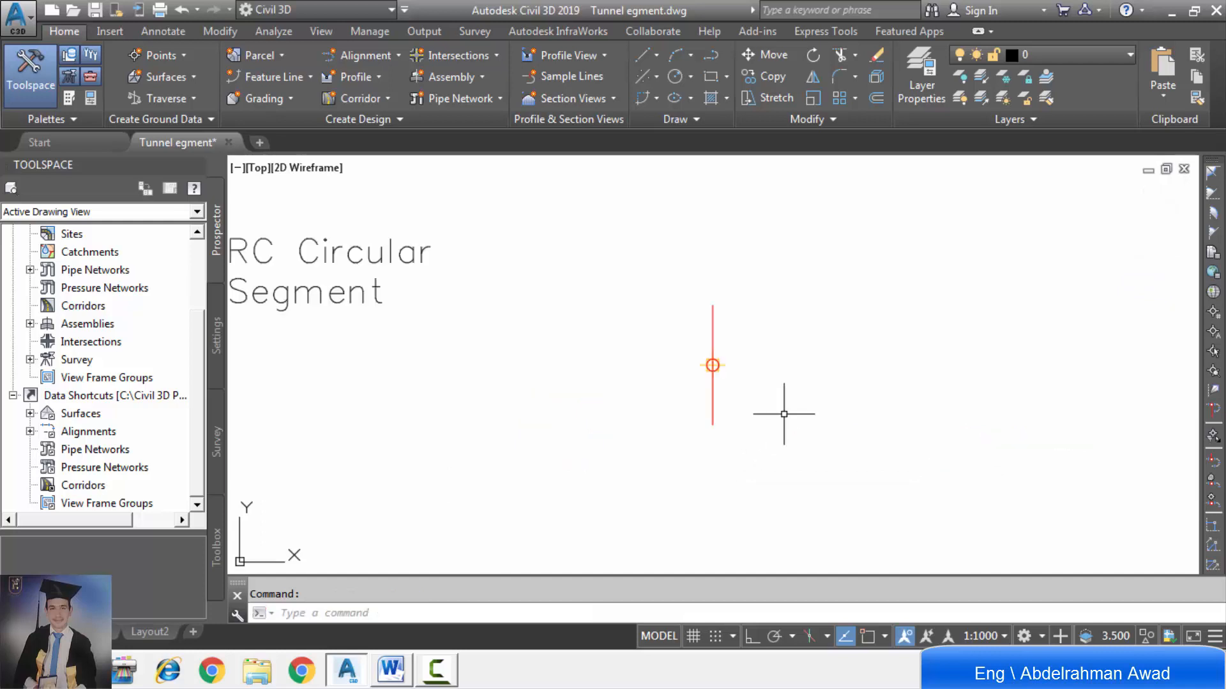
scroll(672, 411, down, 5)
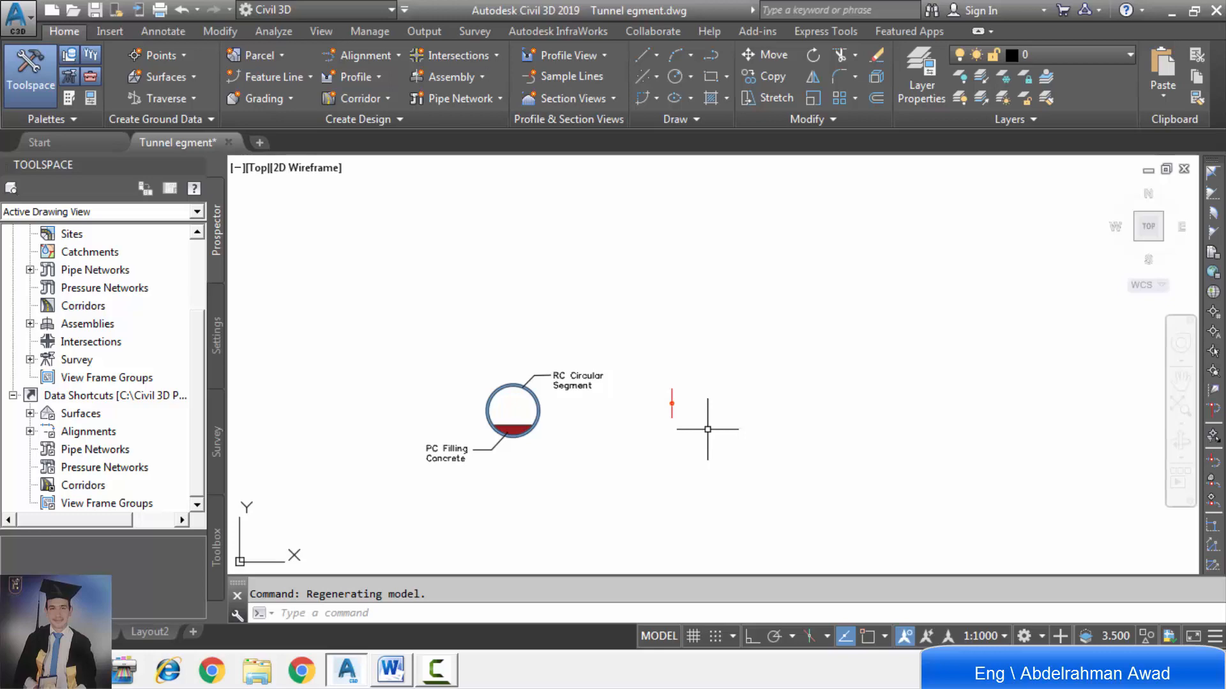
Step: Read the polyline instructions and figure in the Word document, and examine the PC filling region in the Civil 3D drawing
click(396, 676)
scroll(396, 632, down, 1)
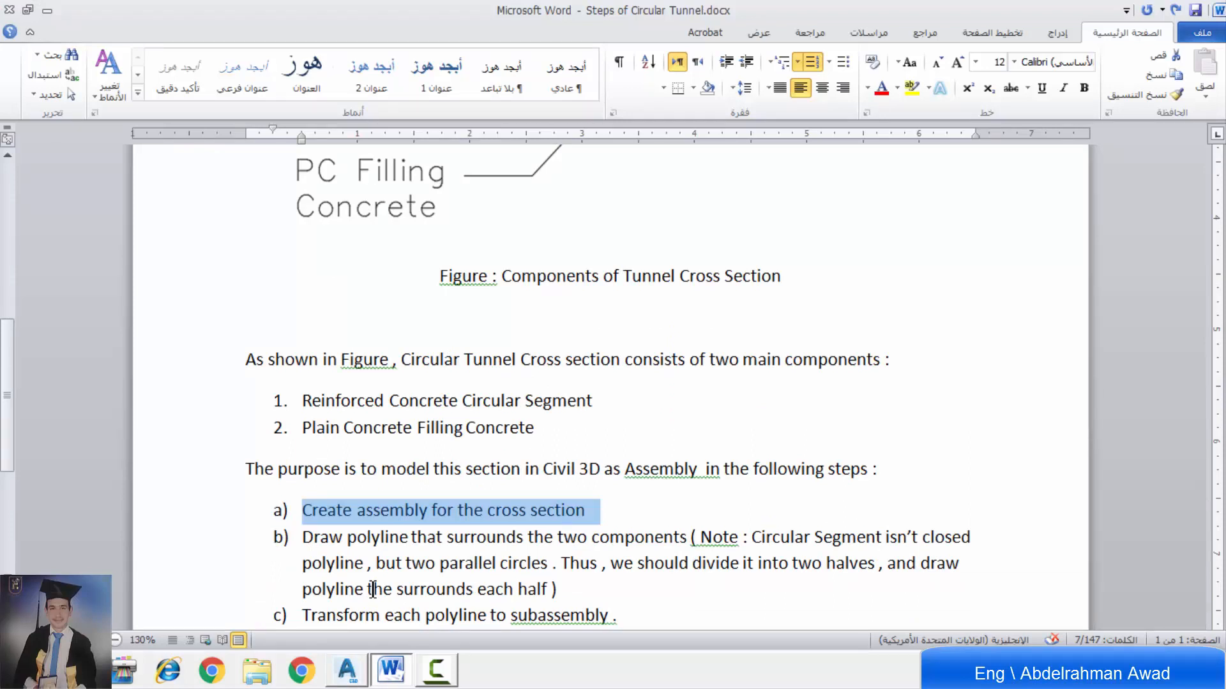
scroll(373, 590, up, 5)
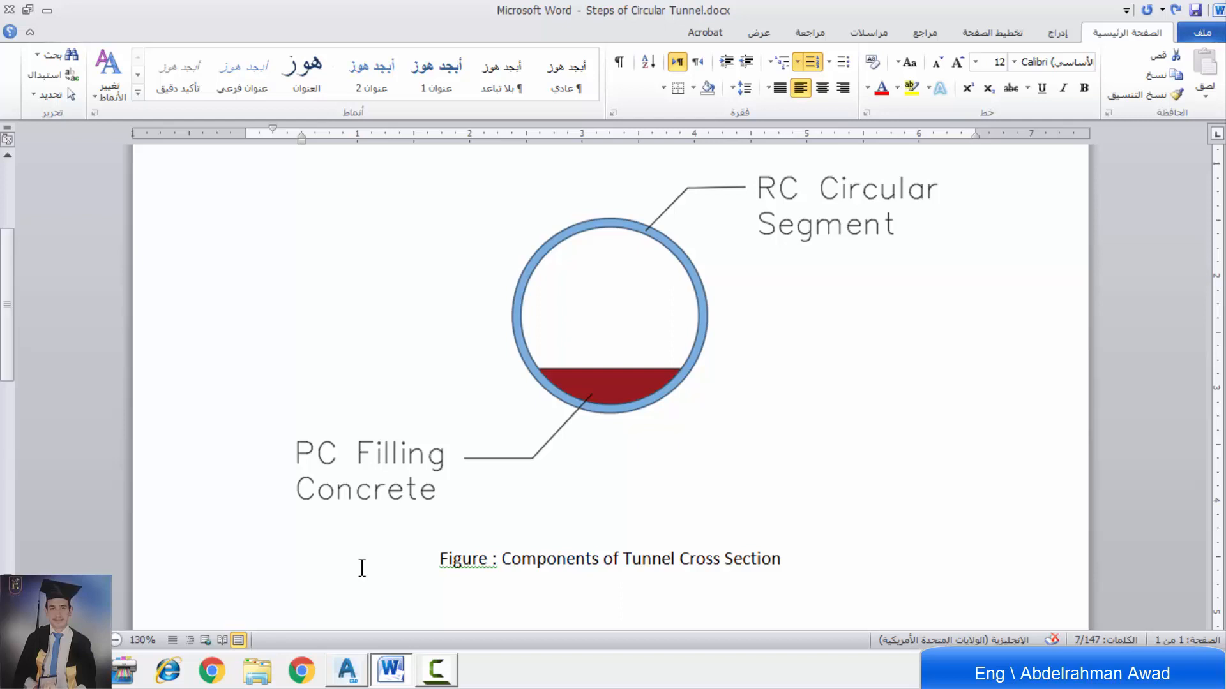
click(352, 664)
scroll(504, 434, down, 5)
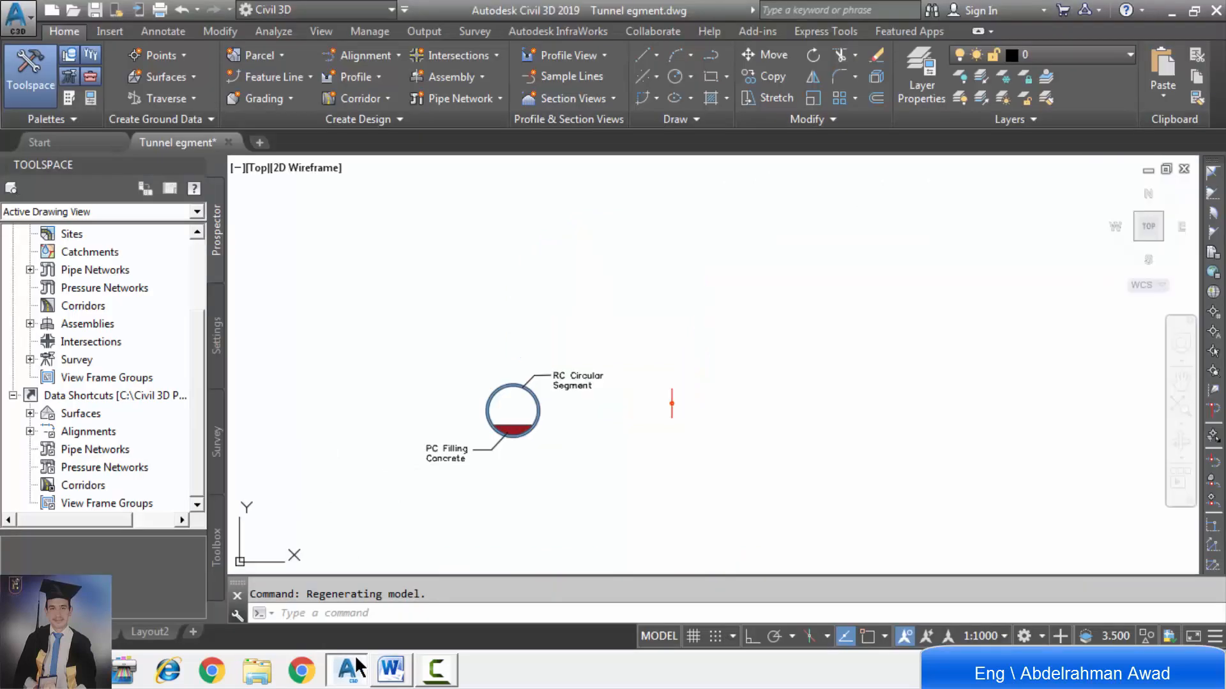
scroll(521, 429, up, 10)
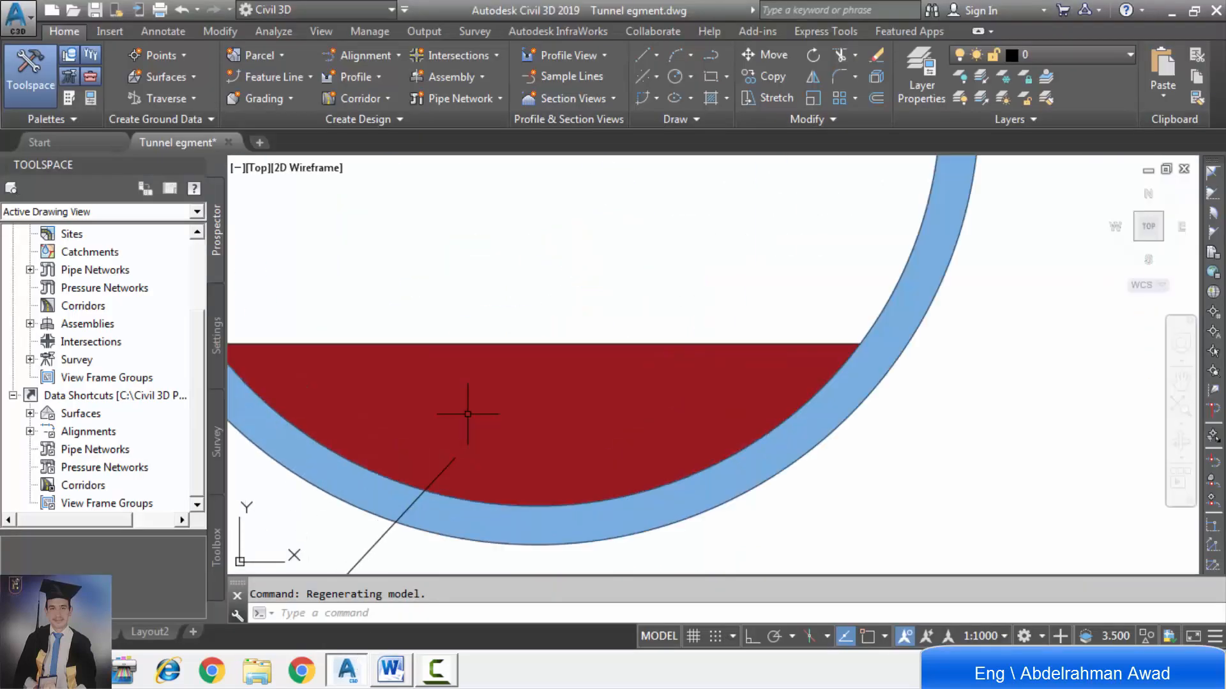
scroll(766, 425, down, 5)
scroll(766, 426, up, 2)
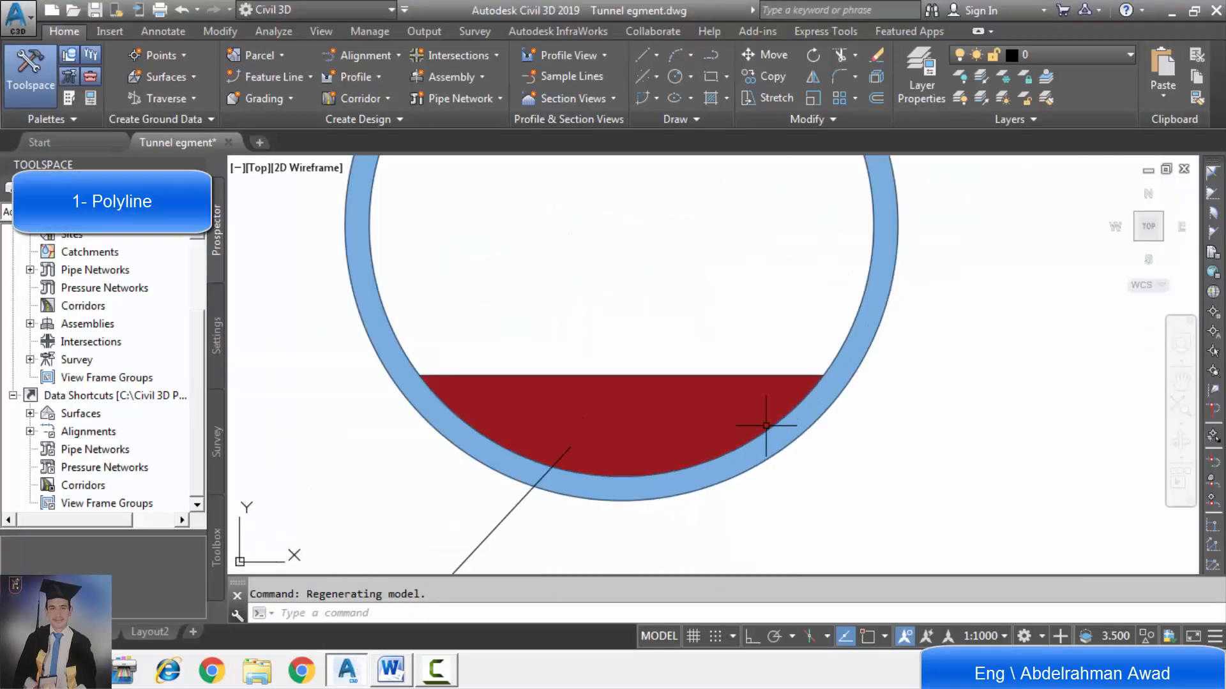
click(765, 424)
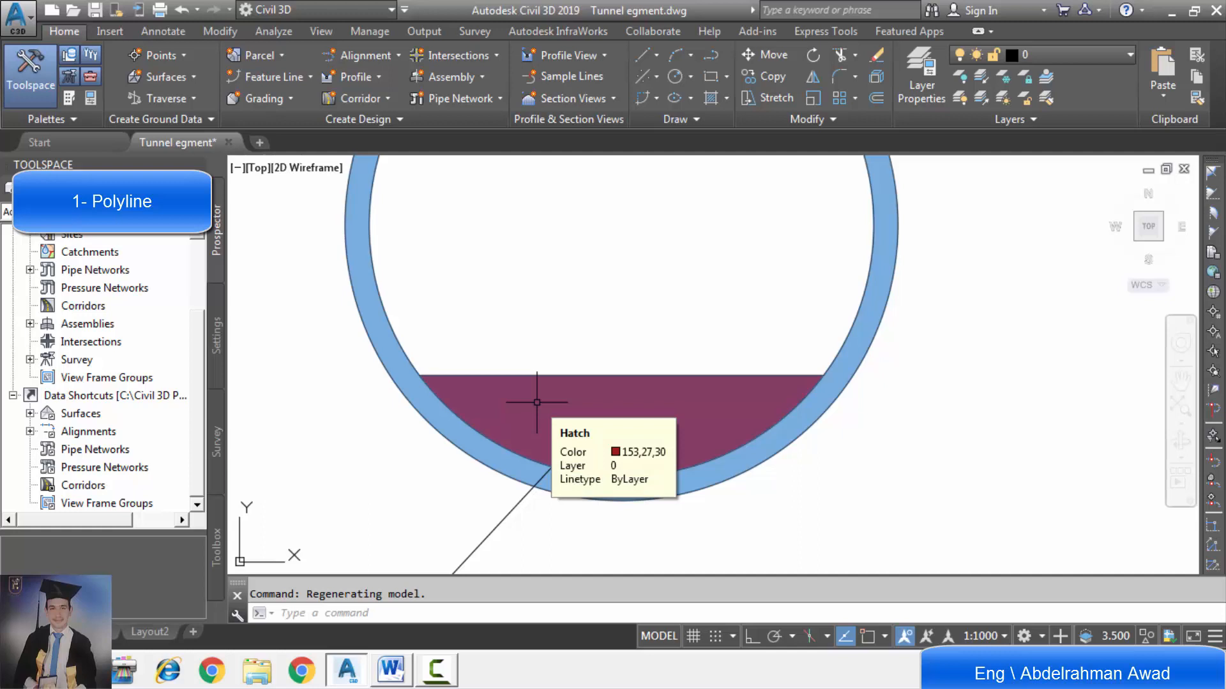
key(Escape)
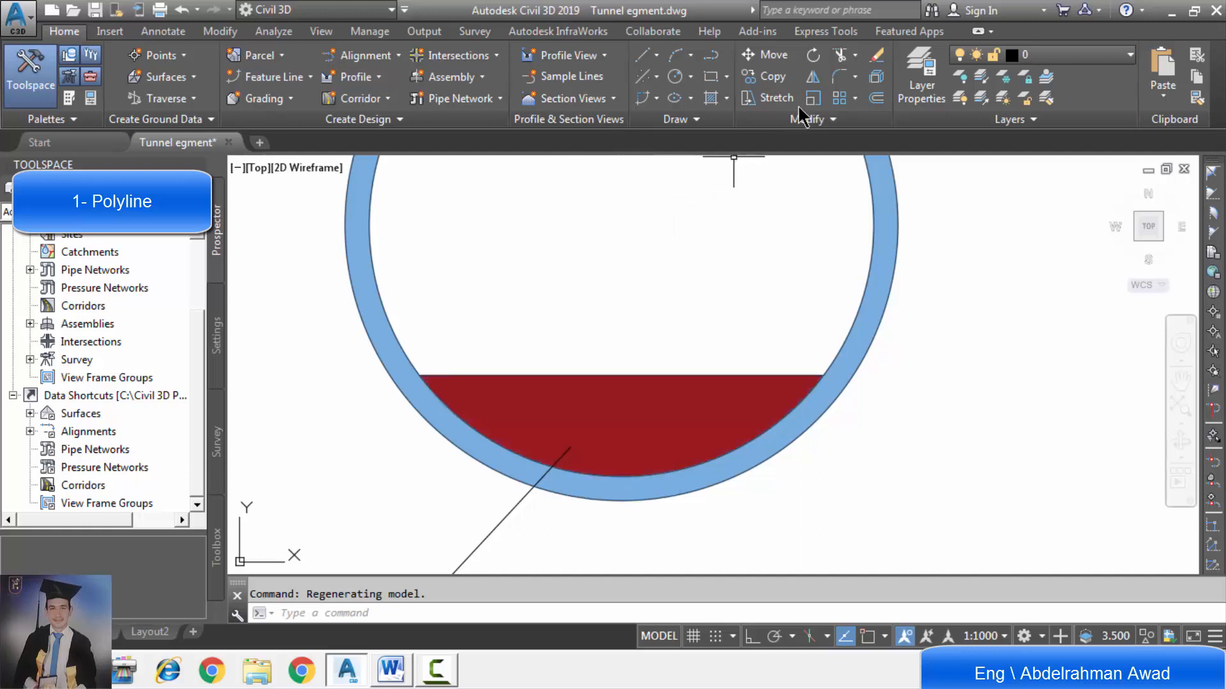
Step: Turn on object snap and draw a polyline's straight segment along the upper edge of the red PC filling, from corner to corner
click(710, 56)
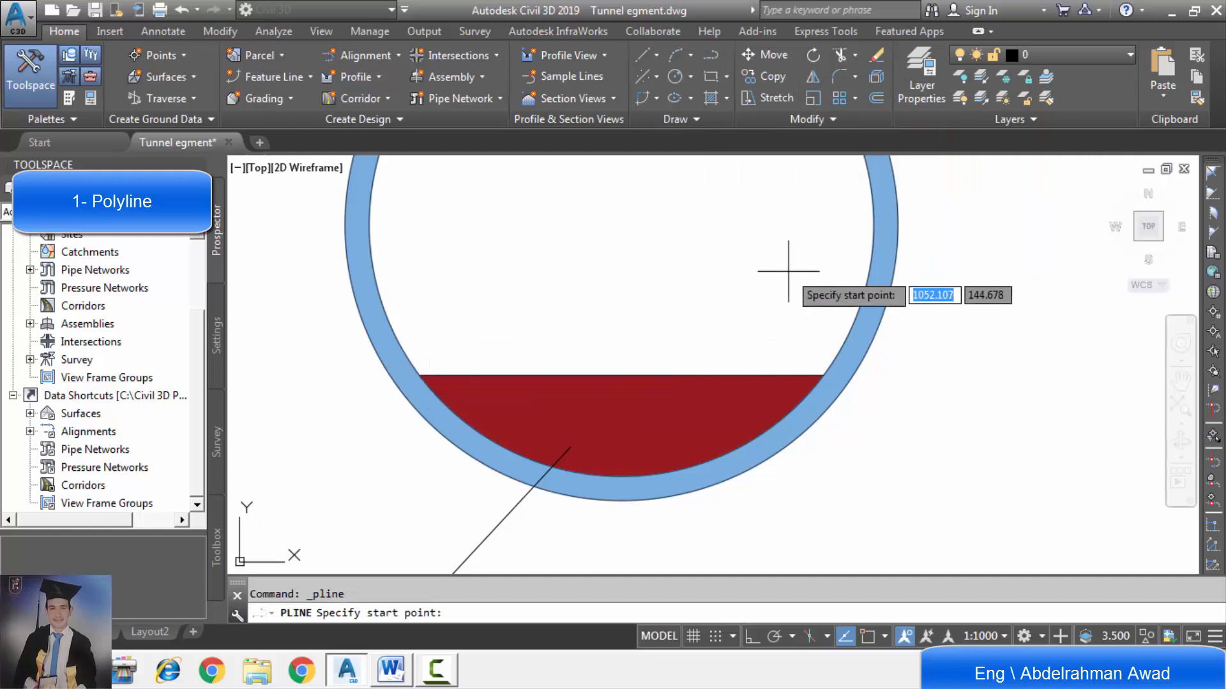
click(872, 642)
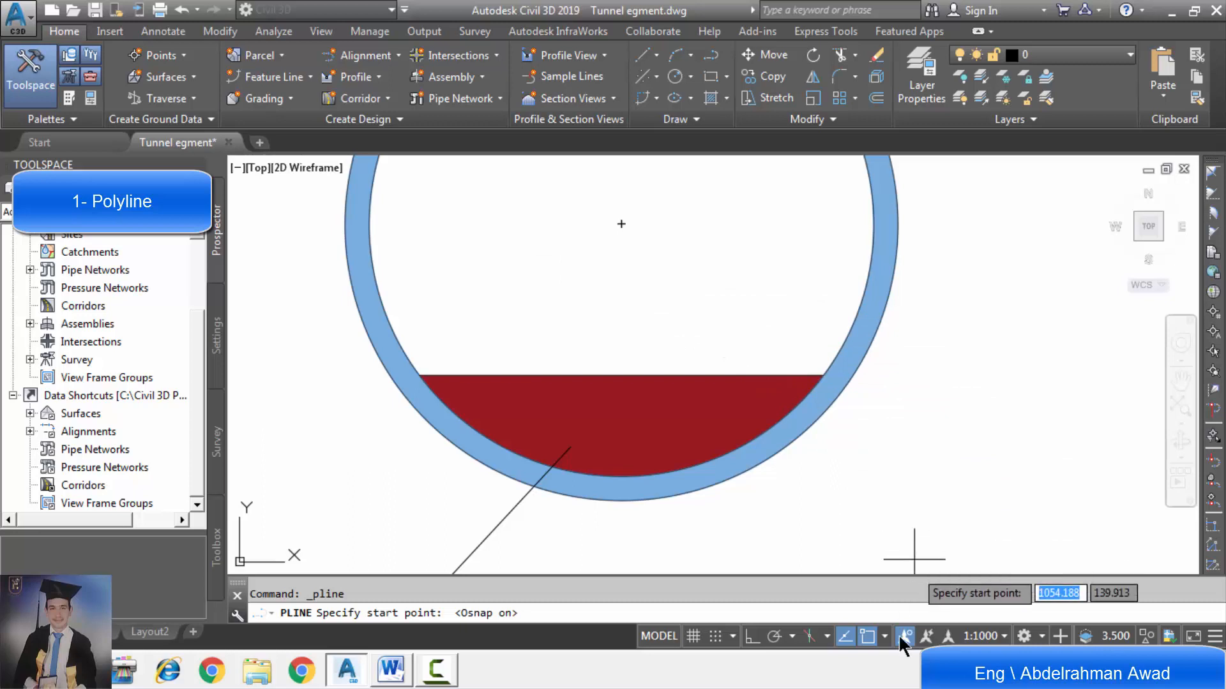
right_click(868, 634)
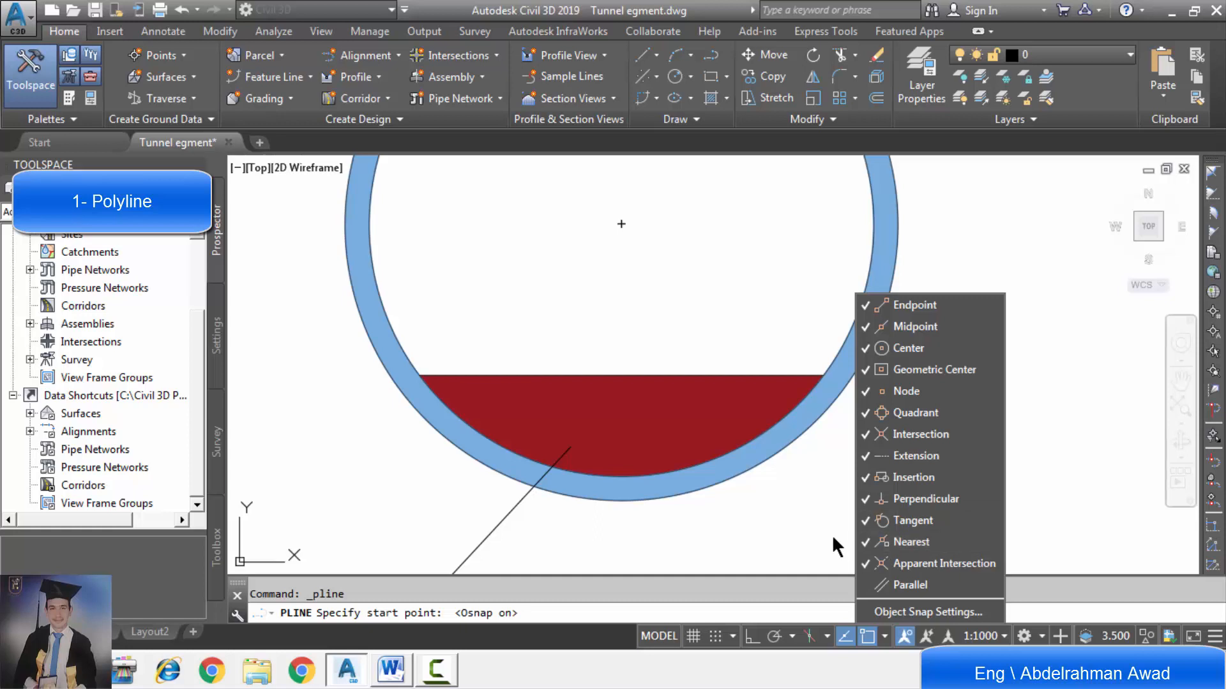
click(807, 531)
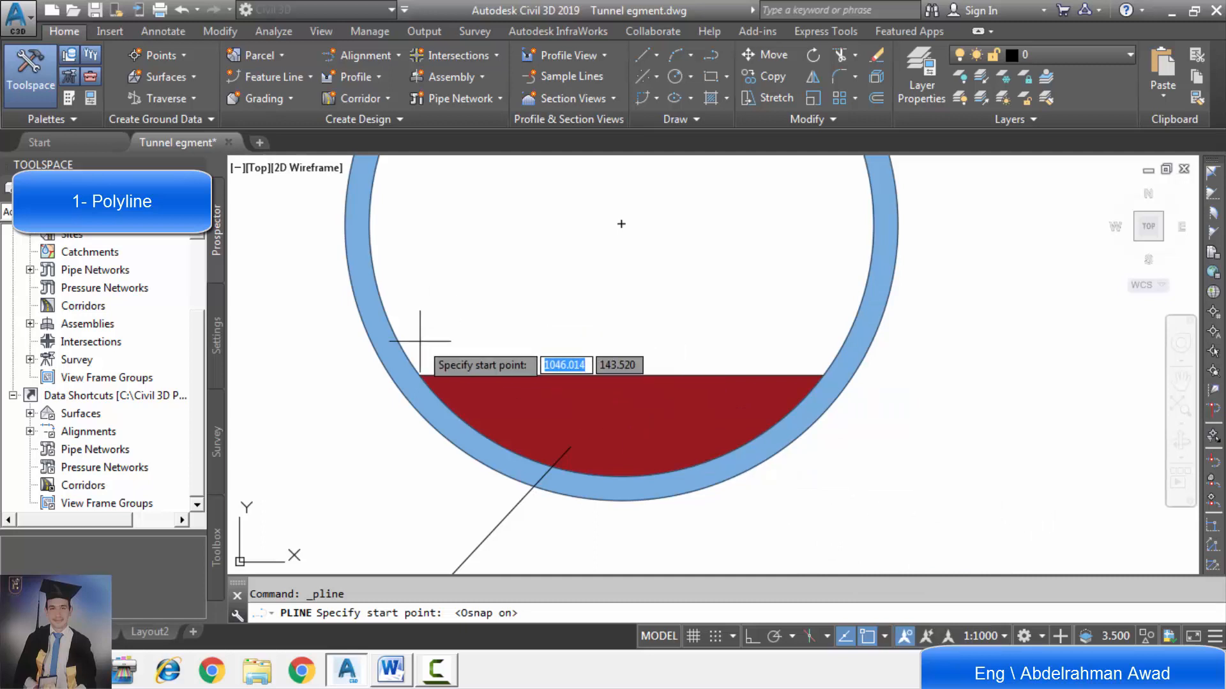
click(419, 375)
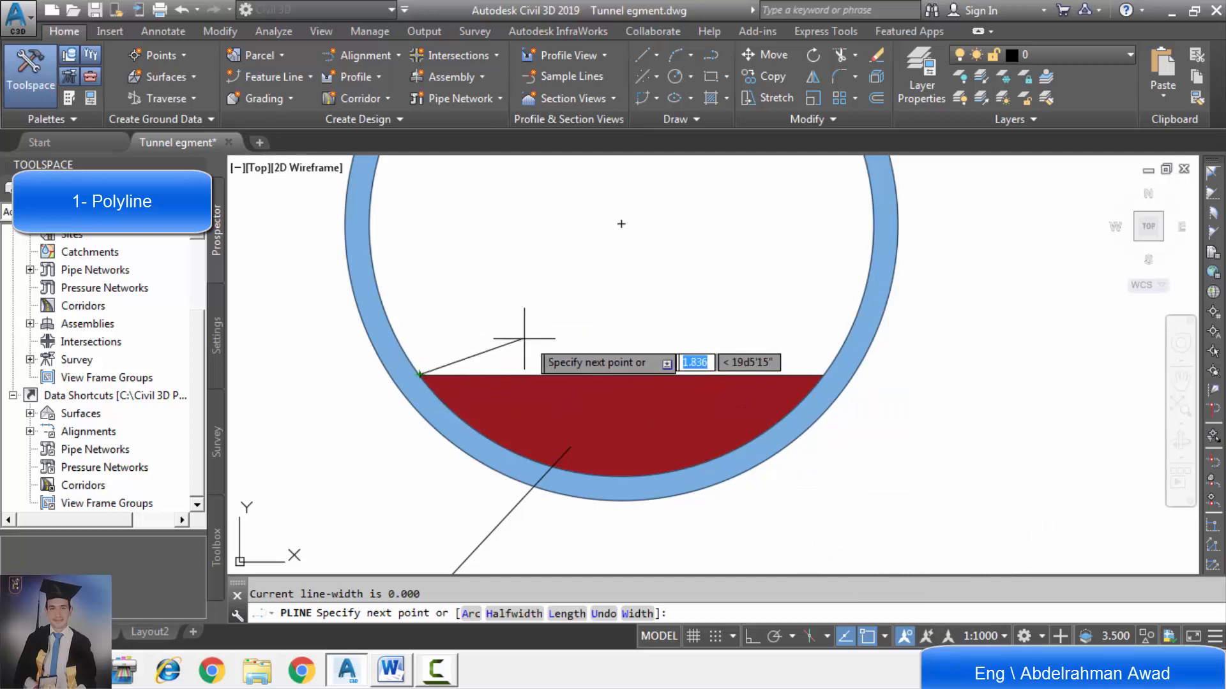
click(824, 375)
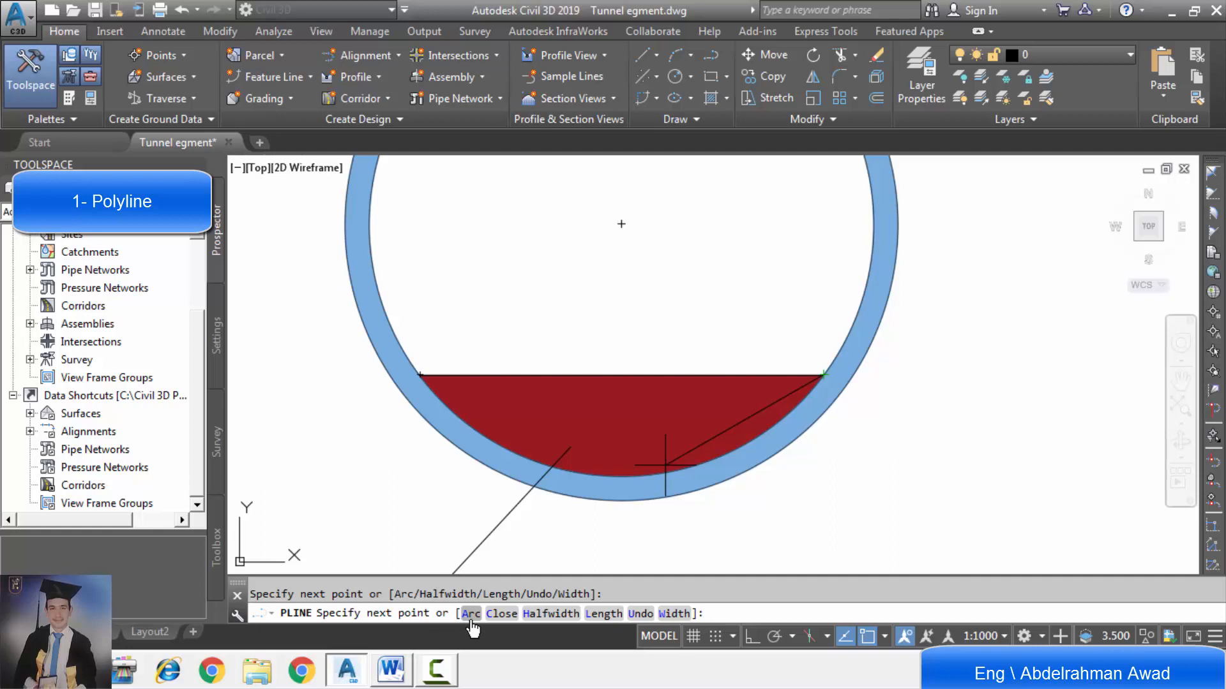
Step: Continue the polyline with a second-point arc through the inner circle's lowest quadrant, ending at the polyline's start corner
text(a)
key(Return)
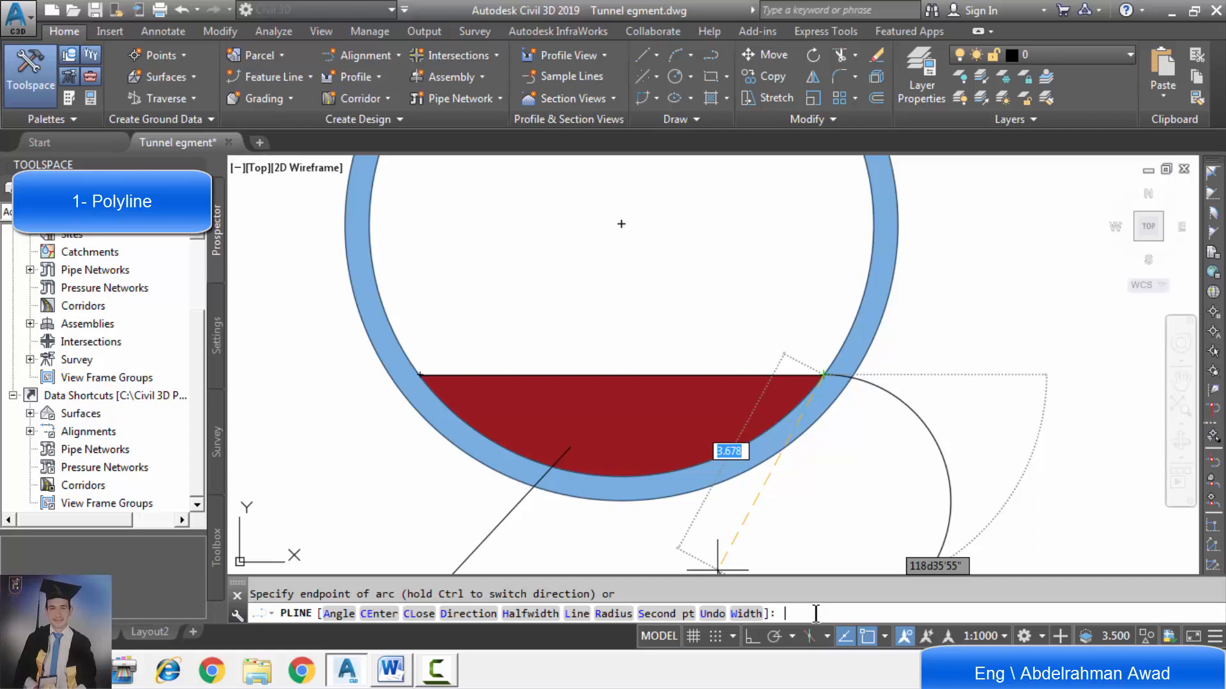
text(s)
key(Return)
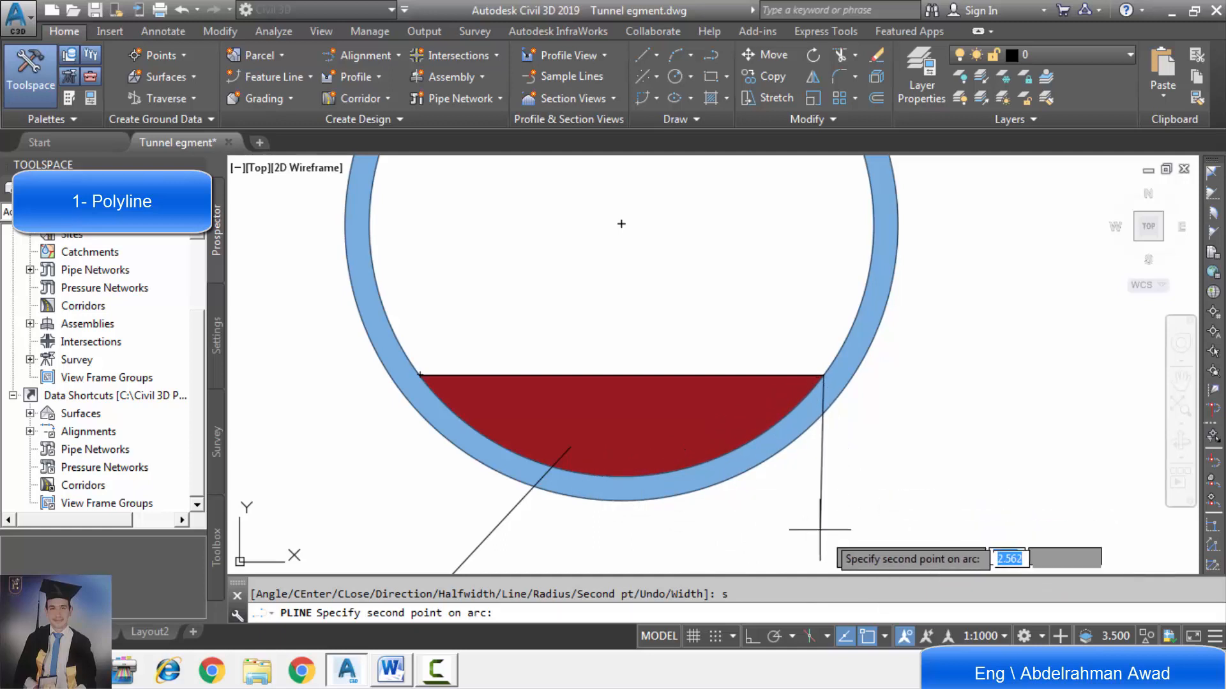
right_click(867, 641)
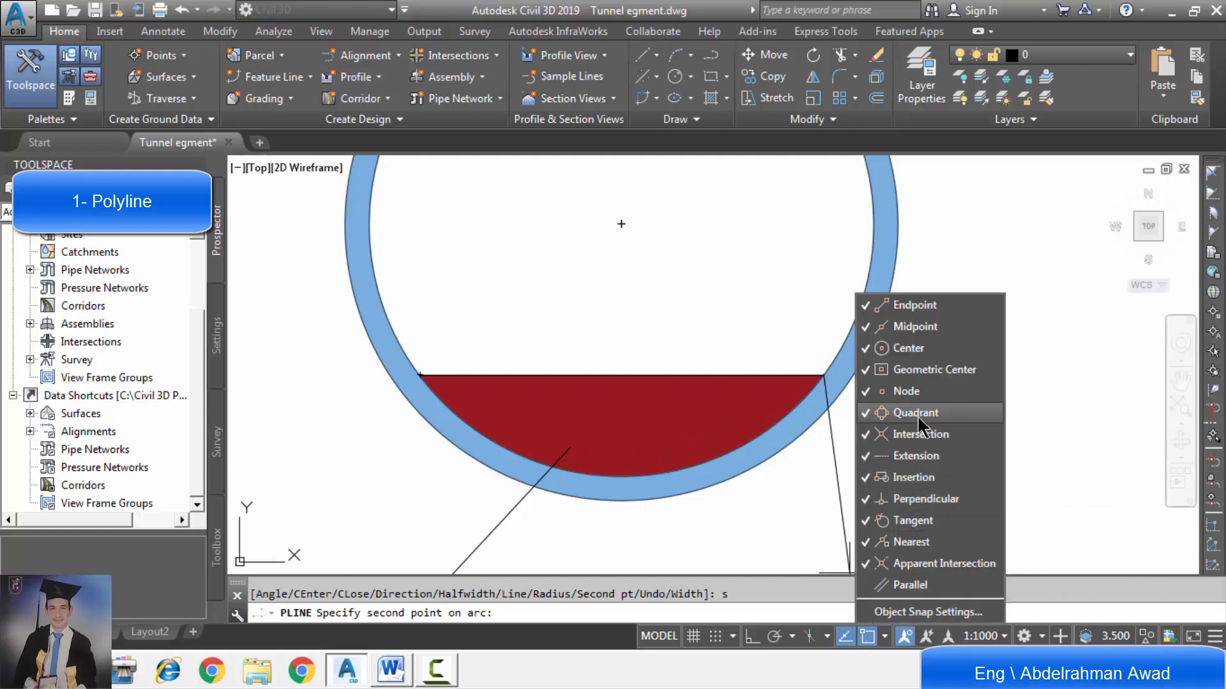
click(622, 488)
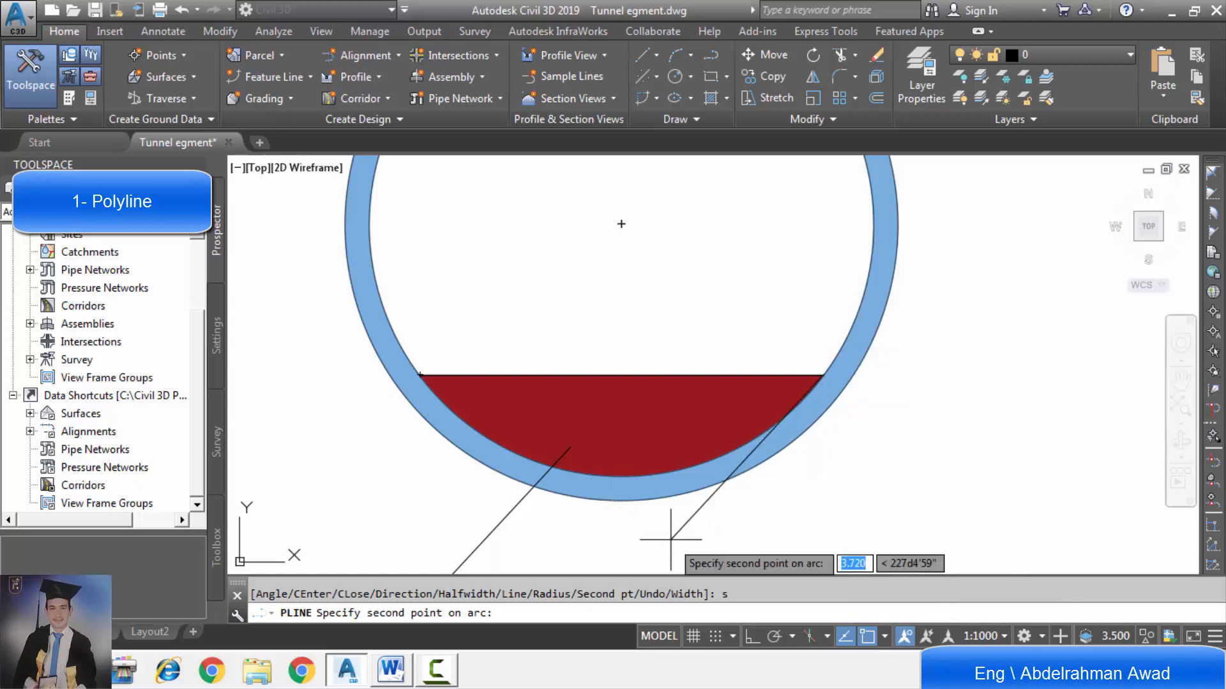
click(632, 476)
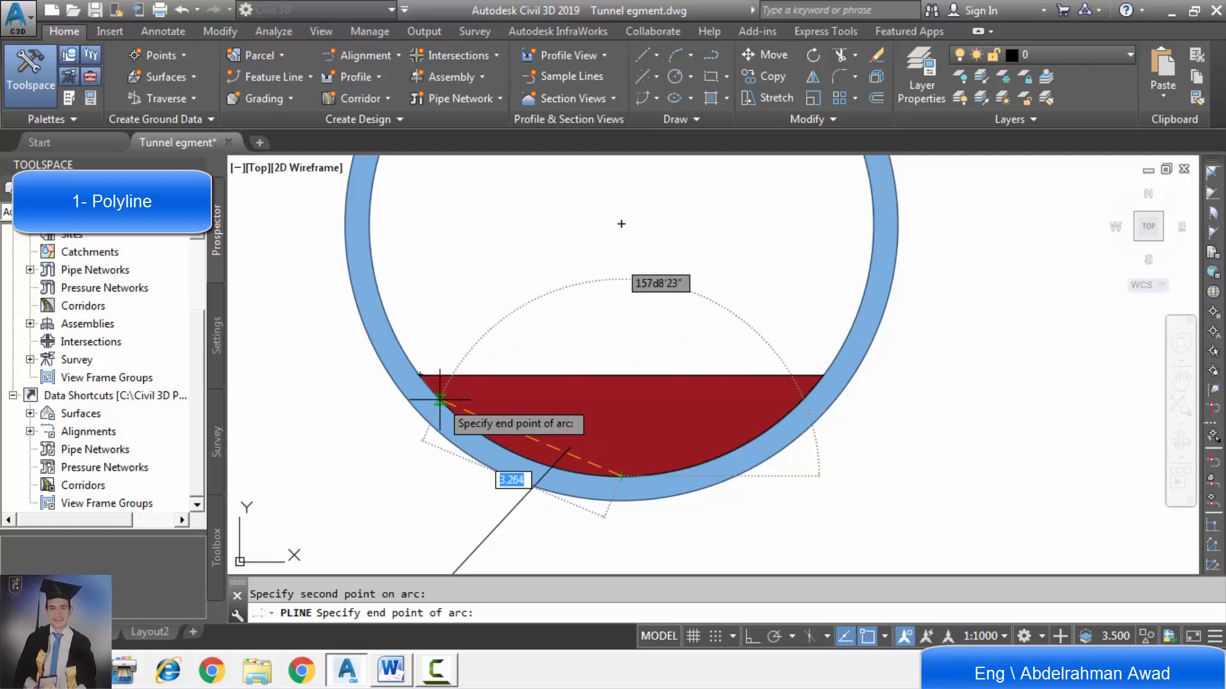
scroll(422, 373, up, 4)
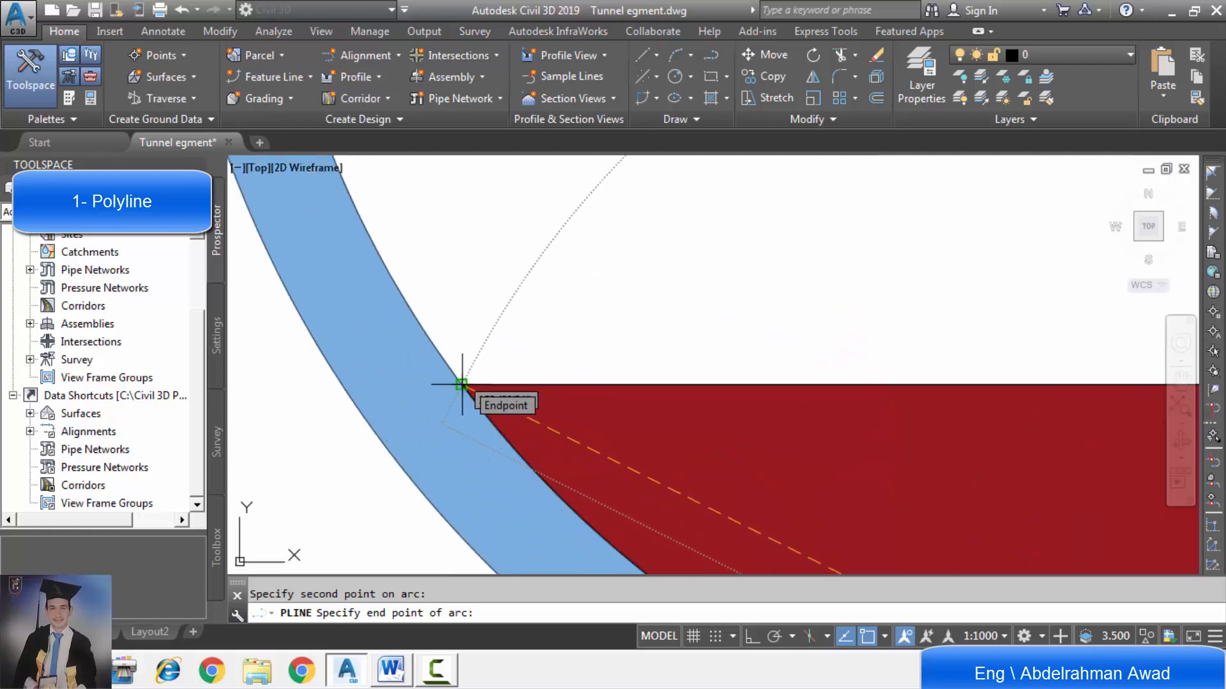
click(461, 384)
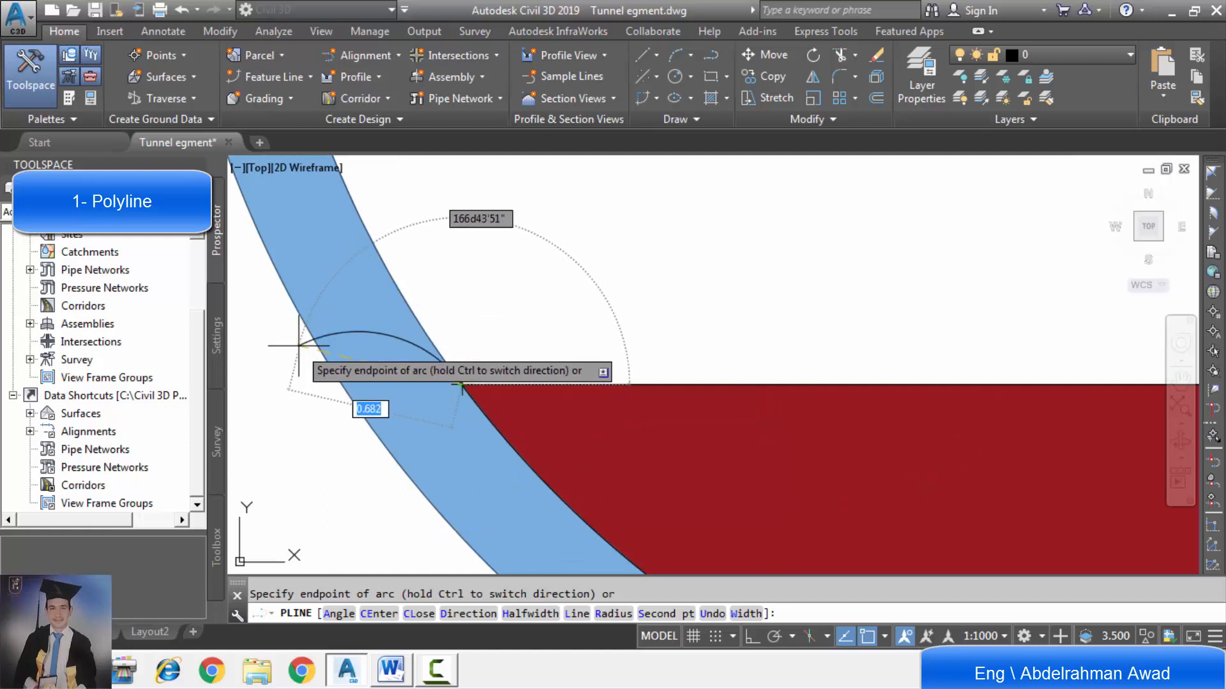
Step: Close the polyline around the PC filling and select it to check its outline
scroll(305, 332, down, 3)
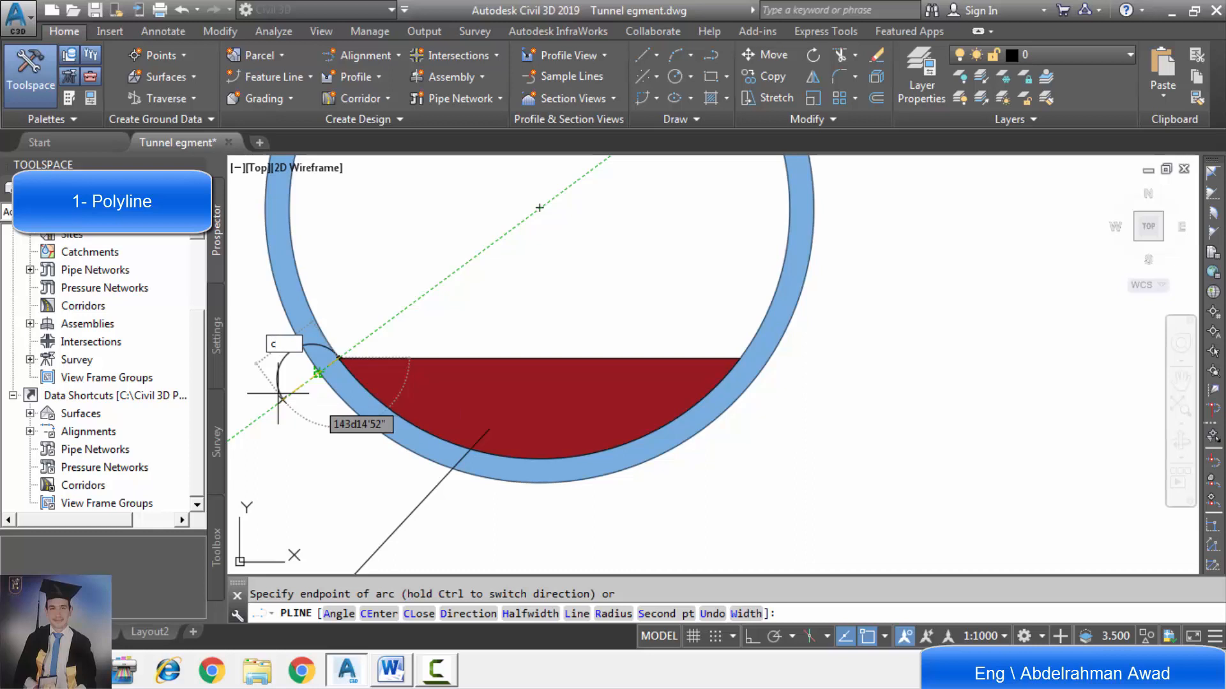
text(cl)
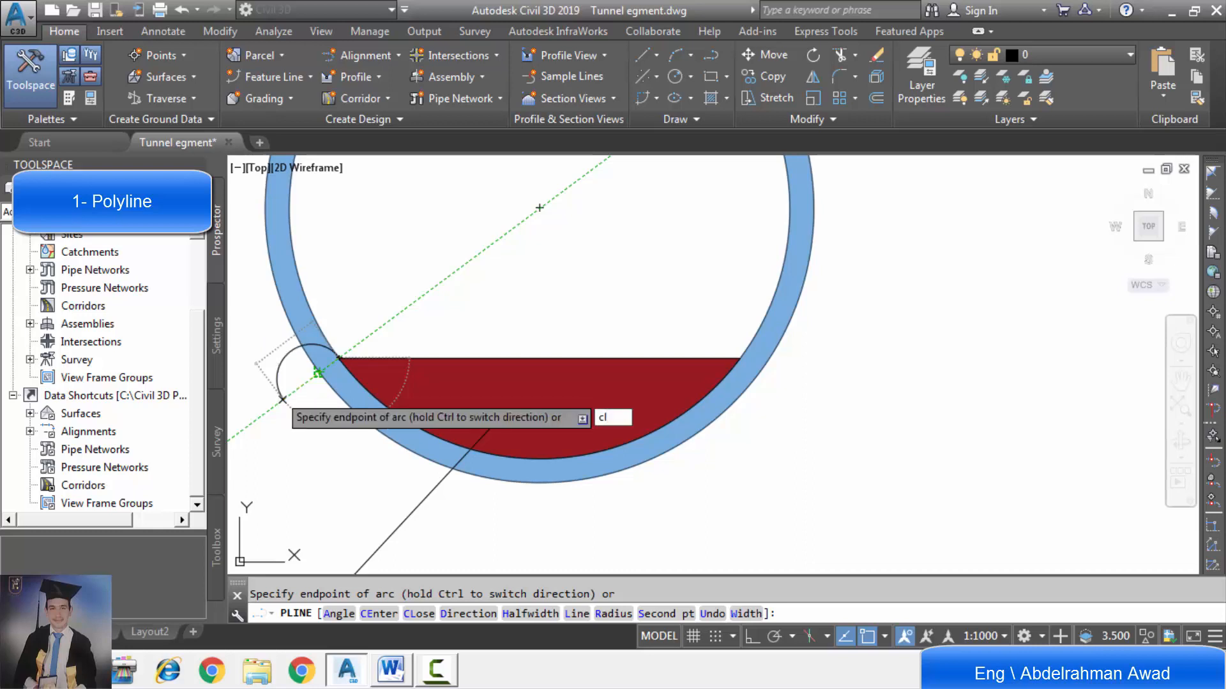
key(Return)
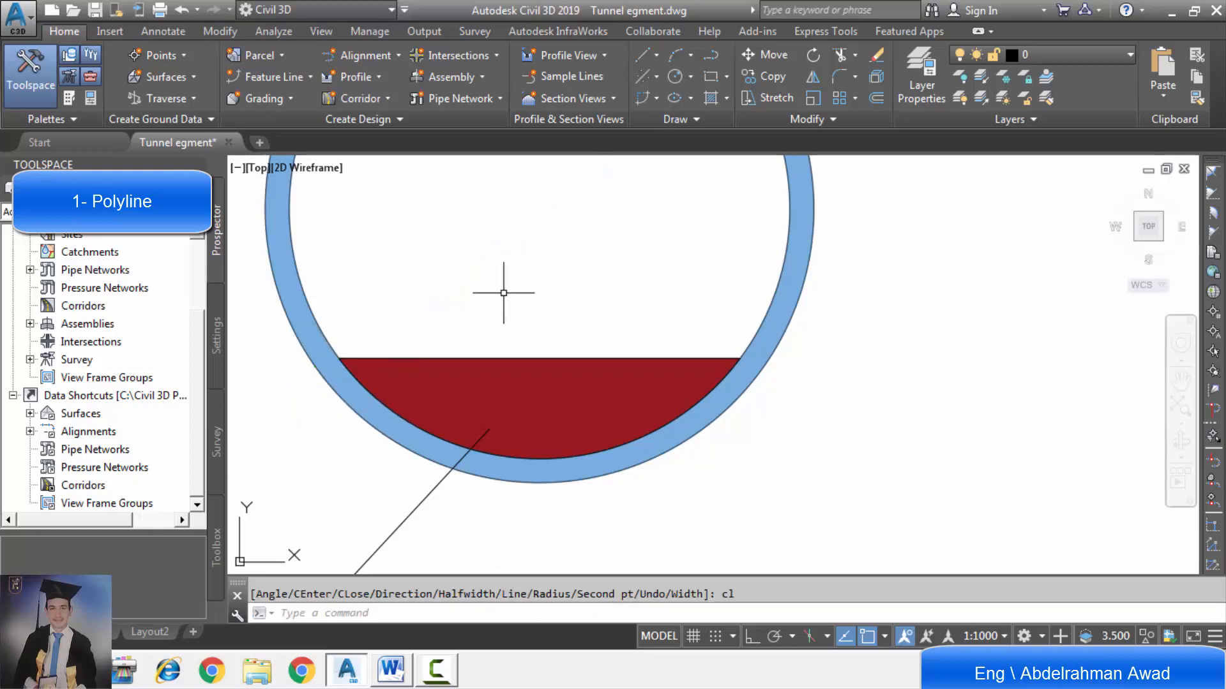
click(497, 359)
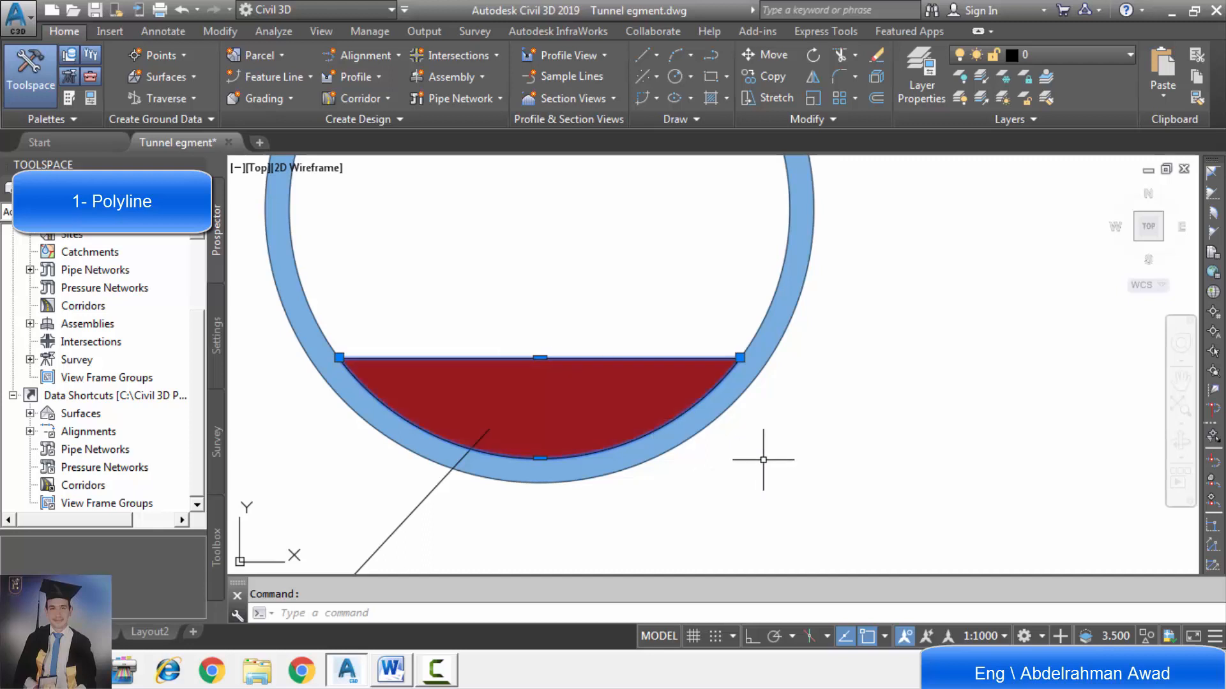
Step: Draw a line across the blue RC ring at its crown, from the outer circle's top quadrant to the inner circle's top quadrant
scroll(765, 460, down, 2)
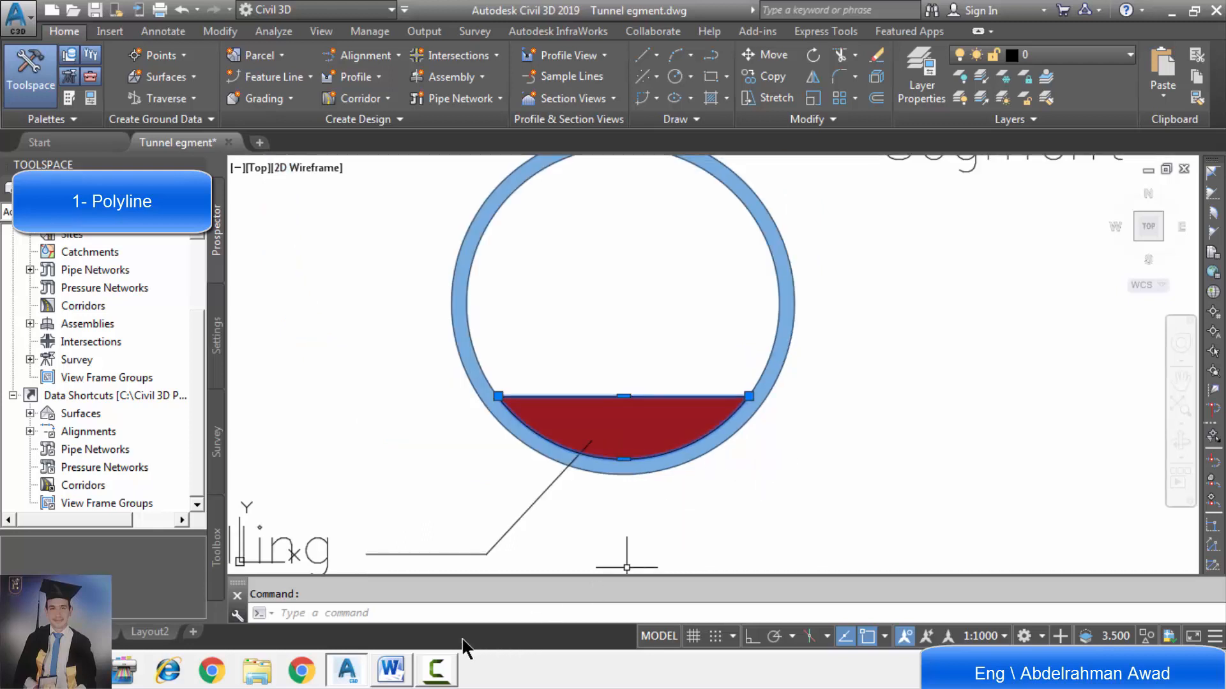
mouse_move(411, 667)
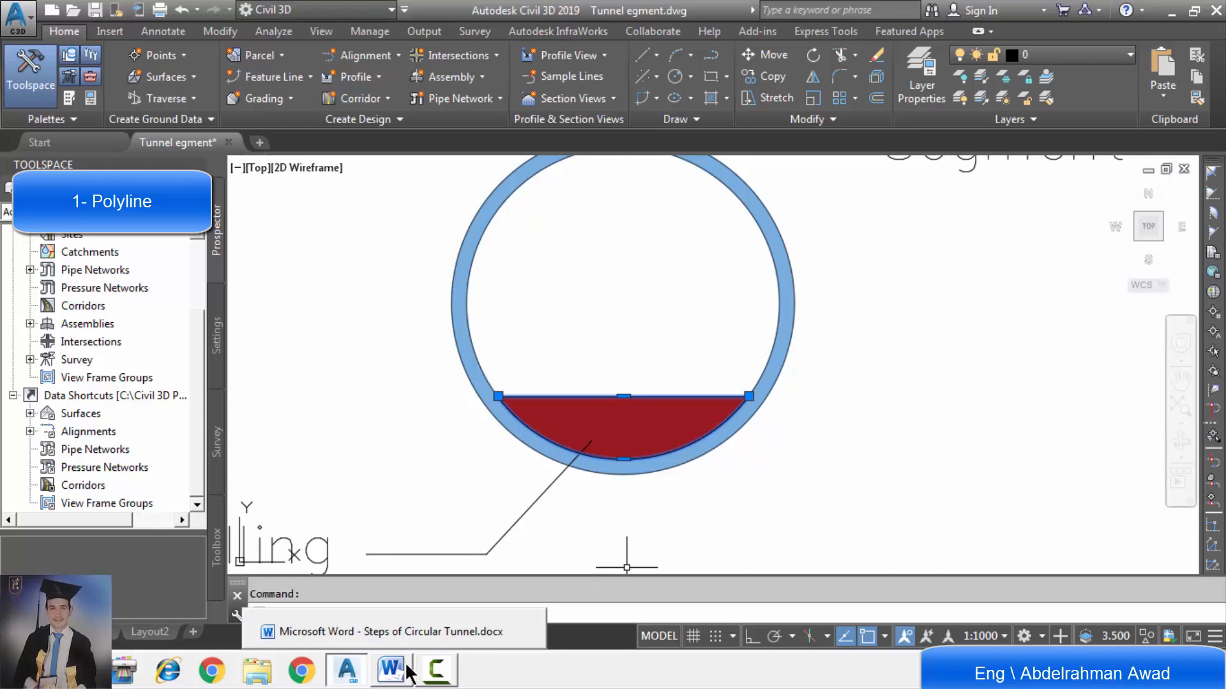
scroll(822, 450, down, 2)
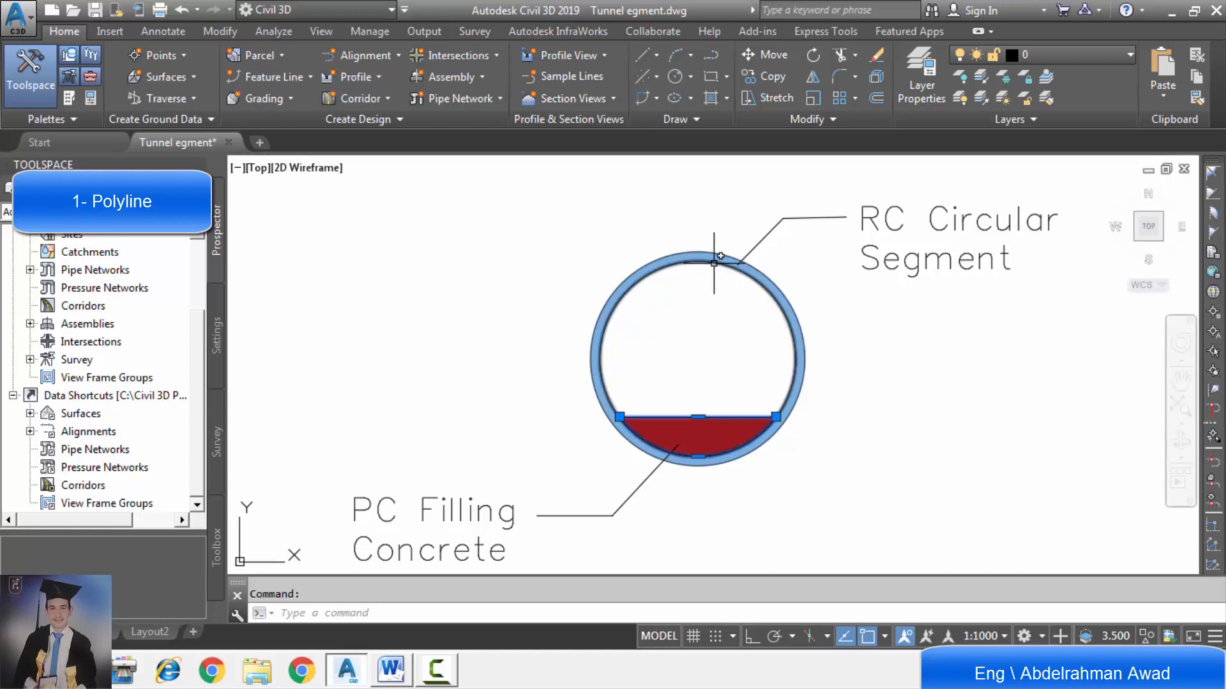
scroll(728, 265, up, 4)
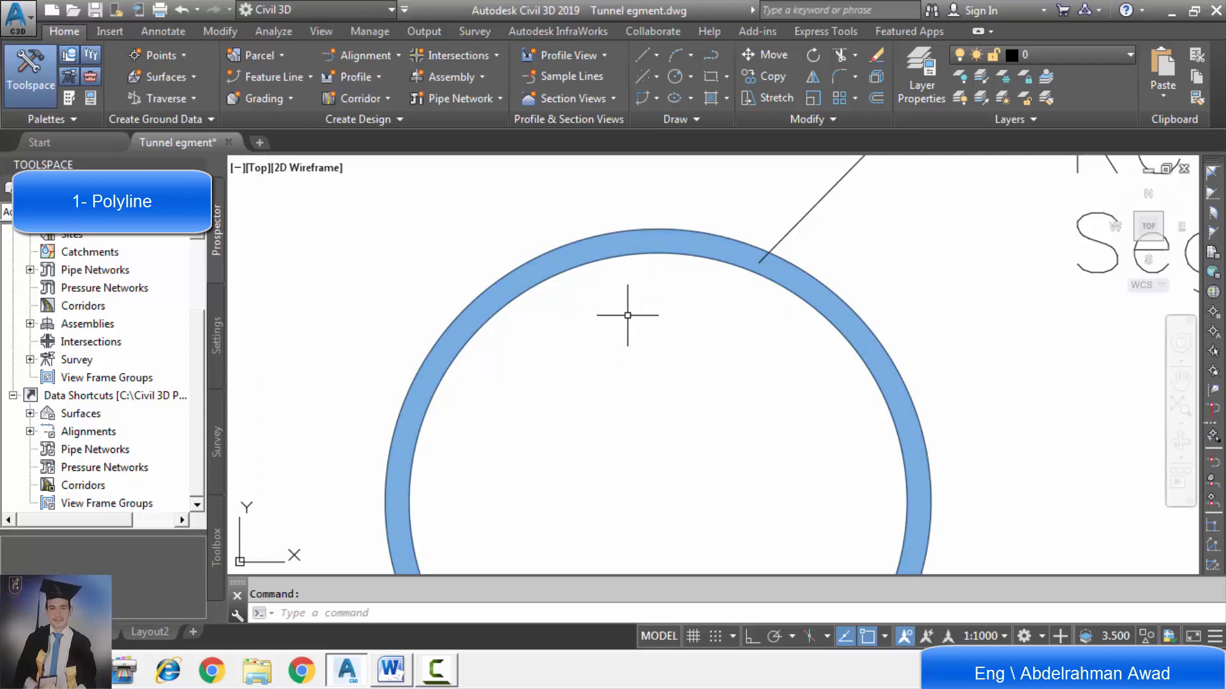
click(652, 57)
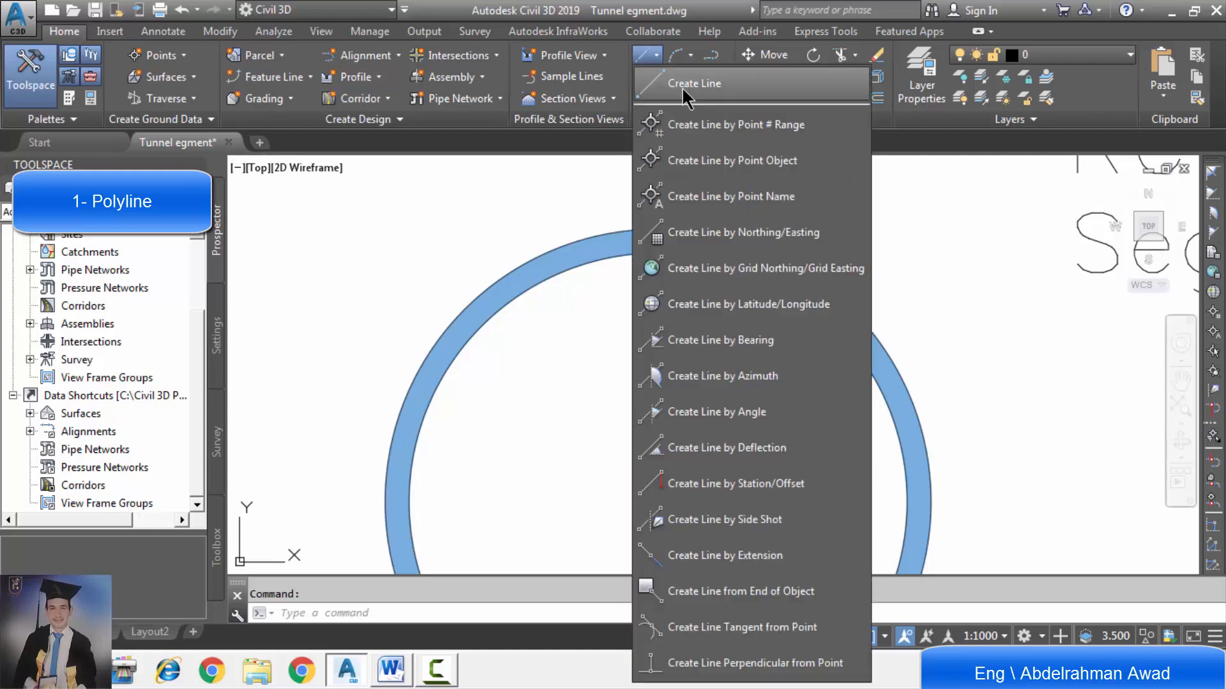
click(664, 81)
scroll(674, 195, up, 2)
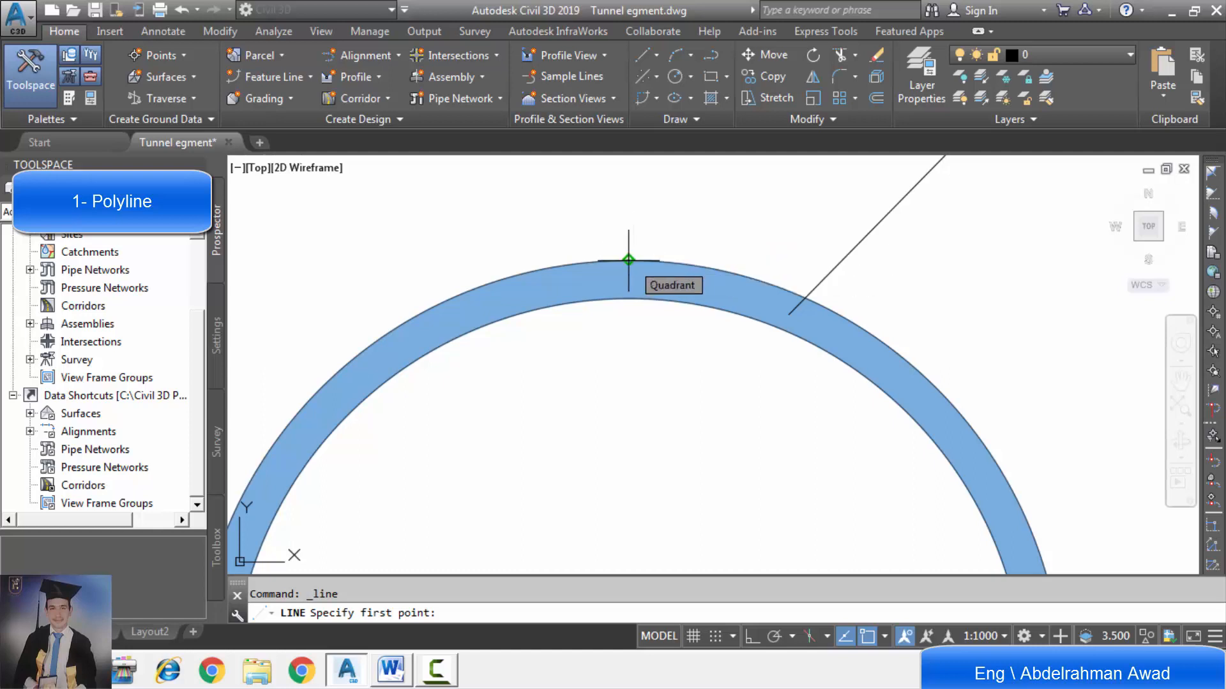
click(629, 260)
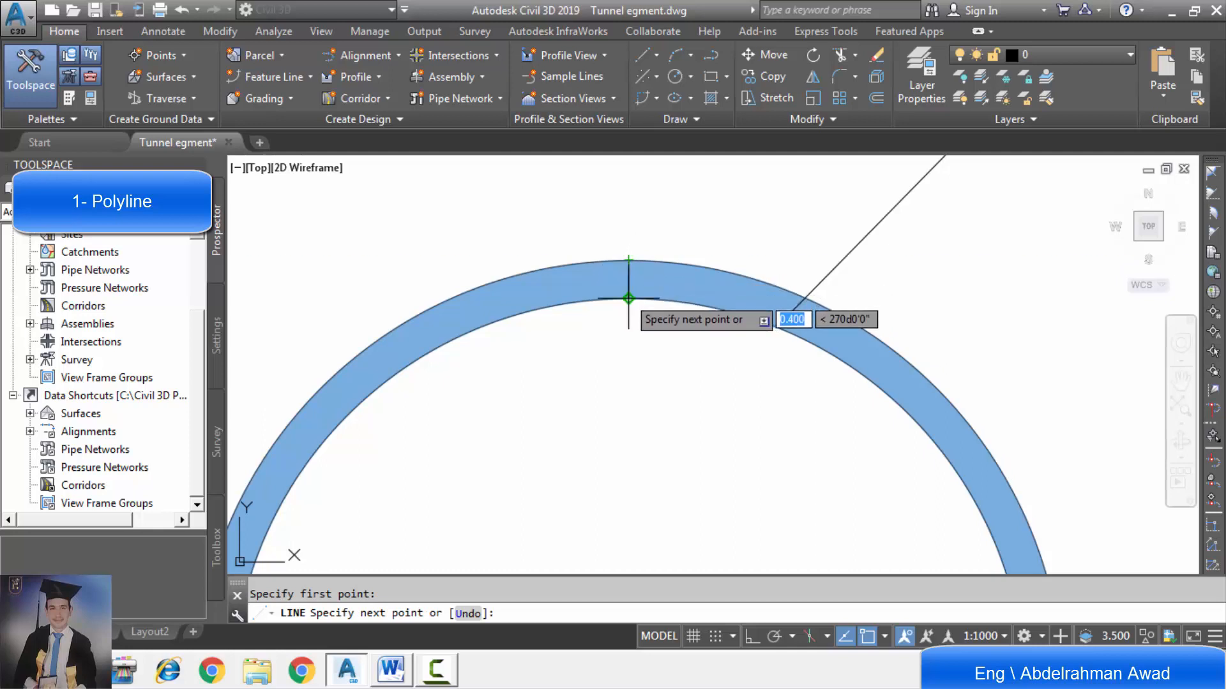
click(629, 298)
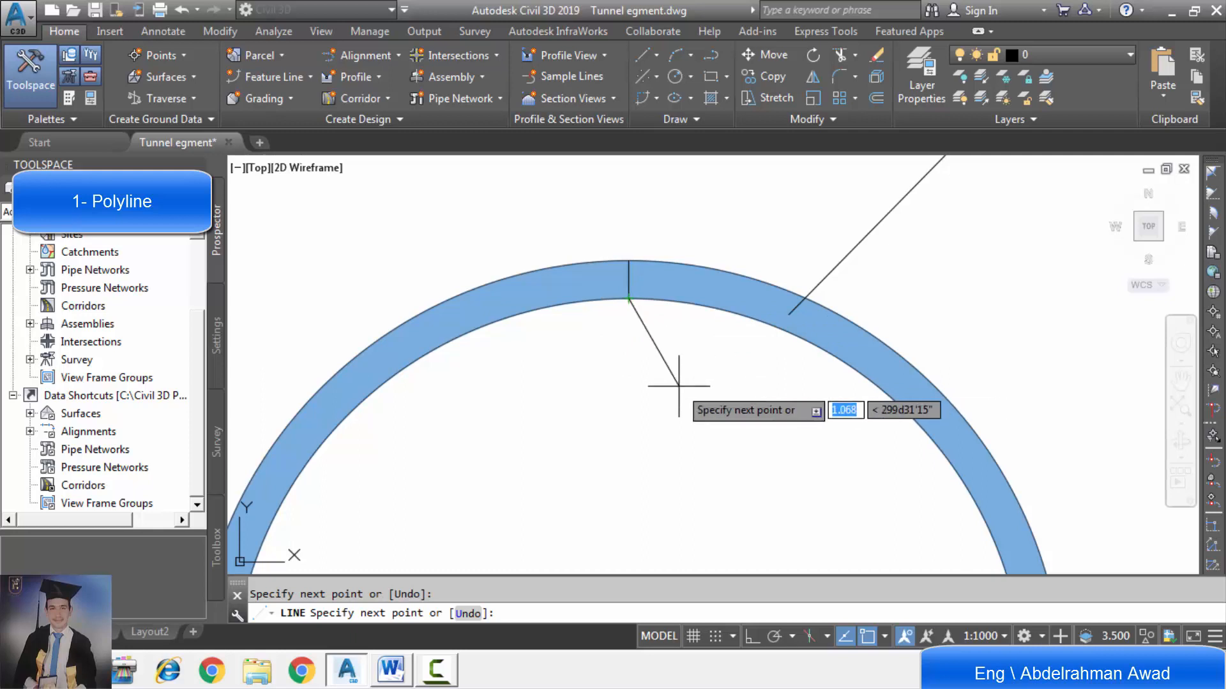
key(BackSpace)
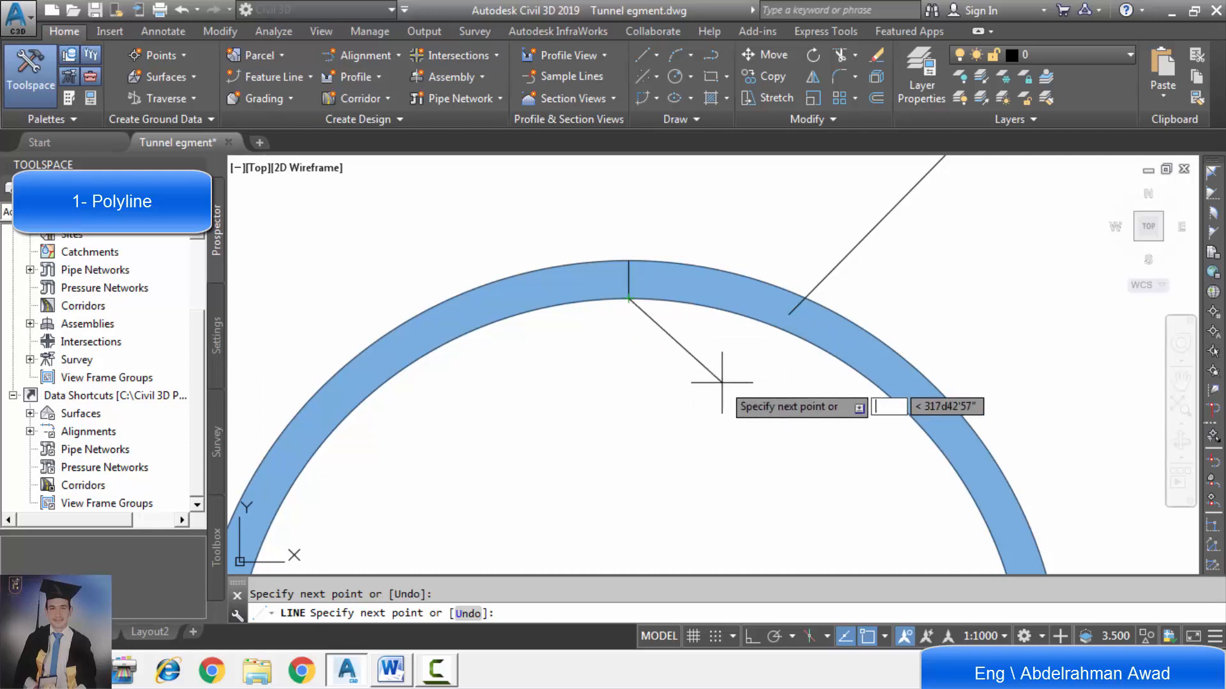
click(669, 398)
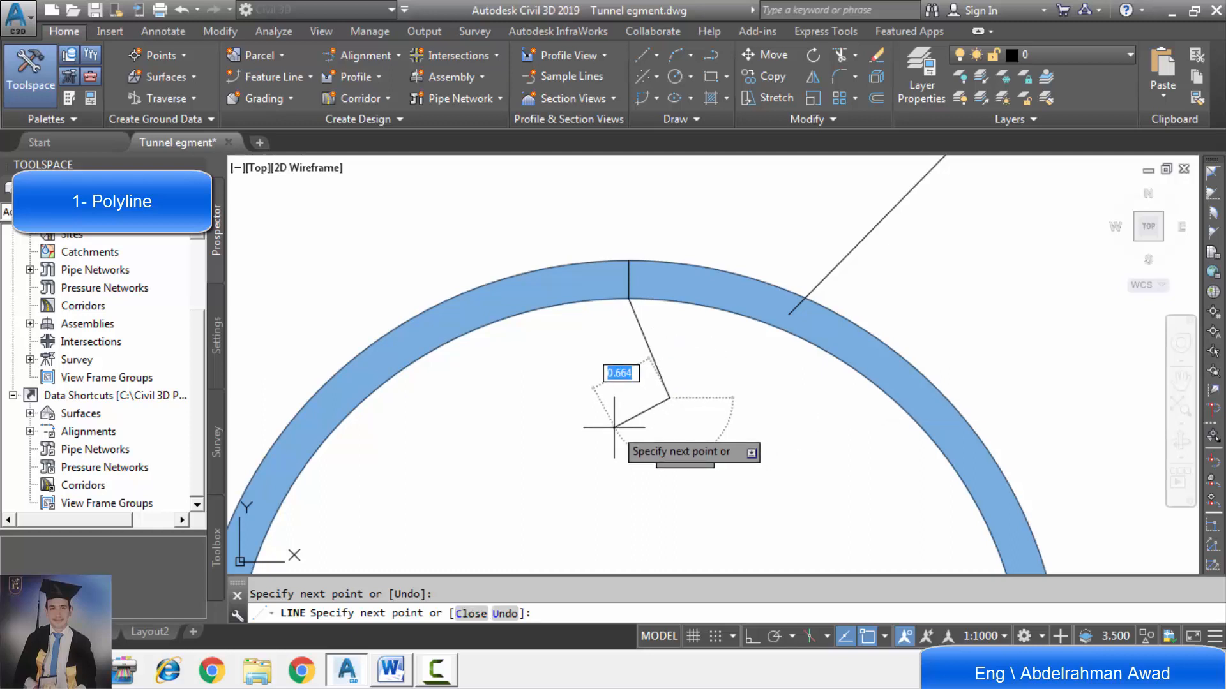
key(Escape)
scroll(639, 345, down, 6)
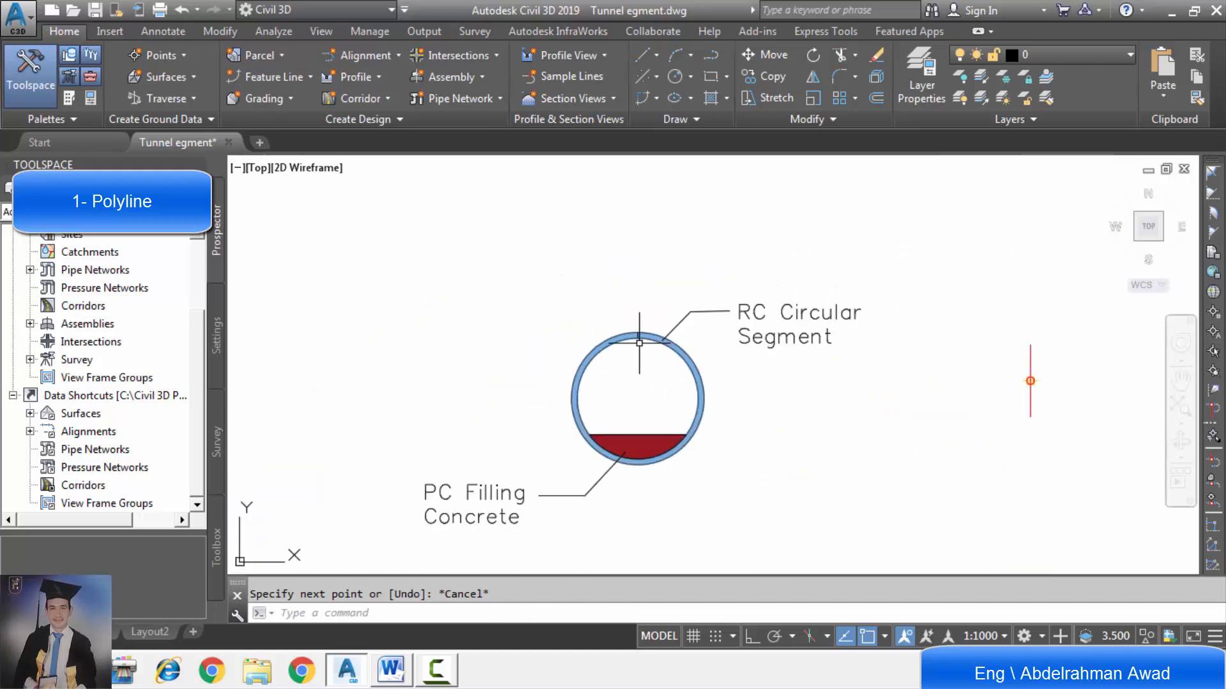
Step: Draw a second line across the ring at its lowest point, from the inner circle's bottom quadrant to the outer circle's bottom quadrant
click(642, 59)
click(692, 81)
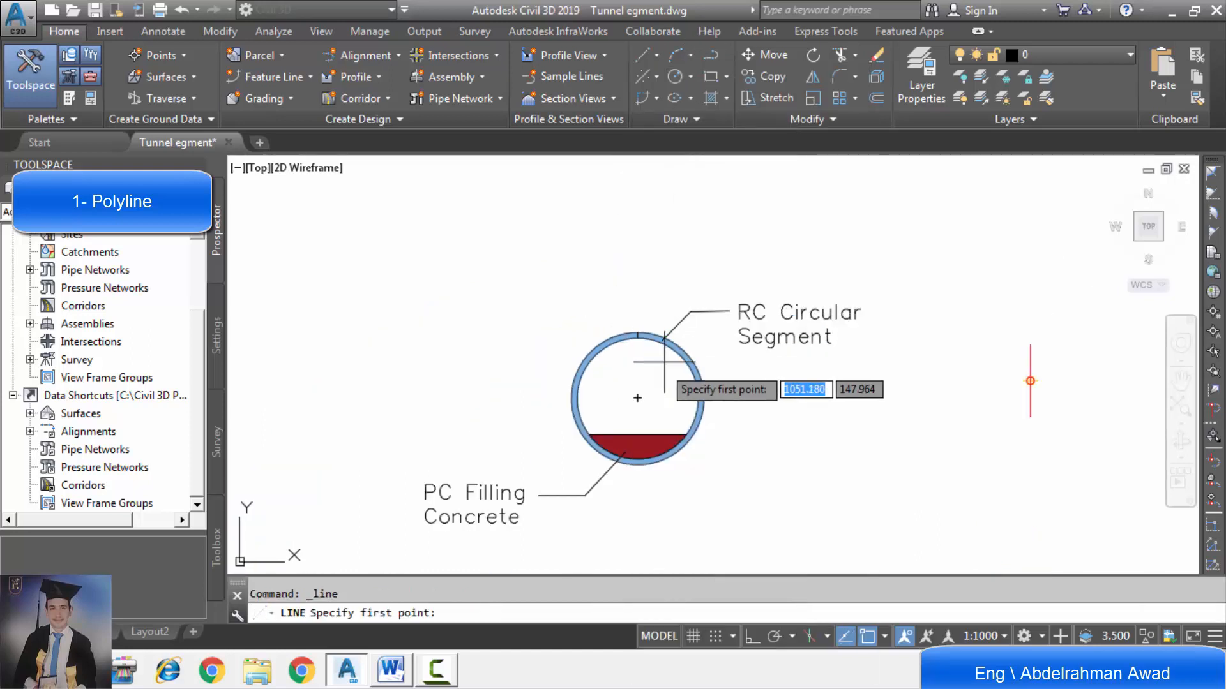
scroll(666, 347, up, 4)
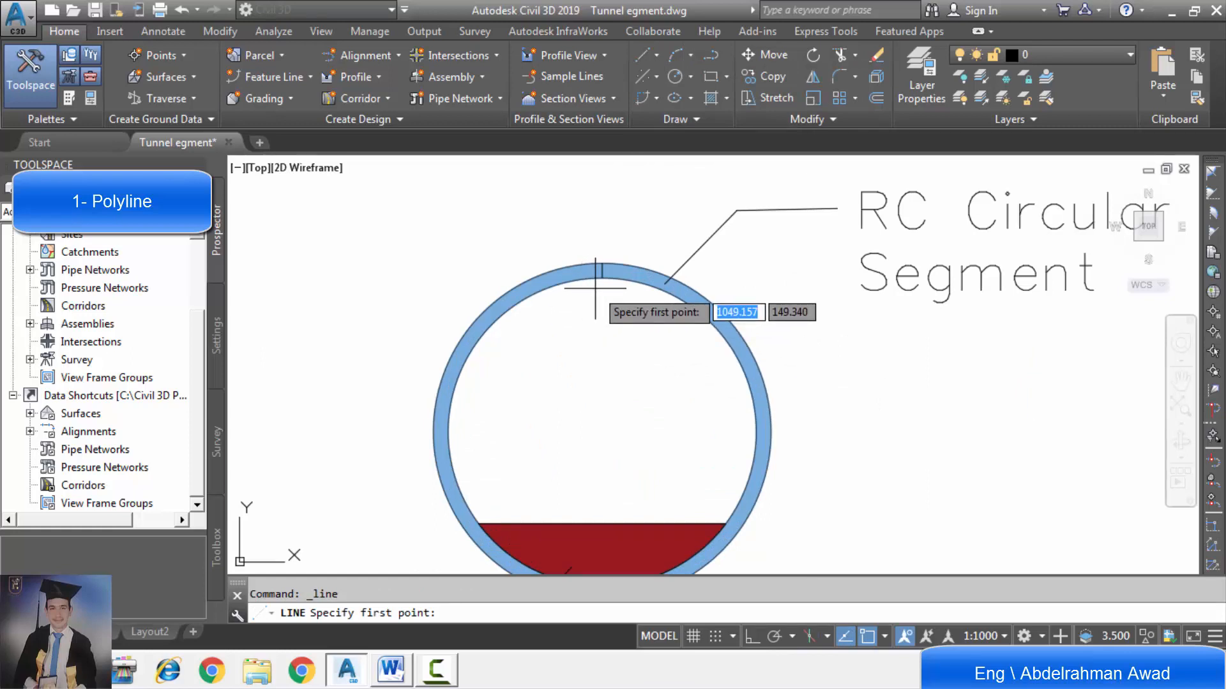
scroll(590, 383, down, 4)
scroll(600, 562, up, 4)
scroll(581, 383, up, 3)
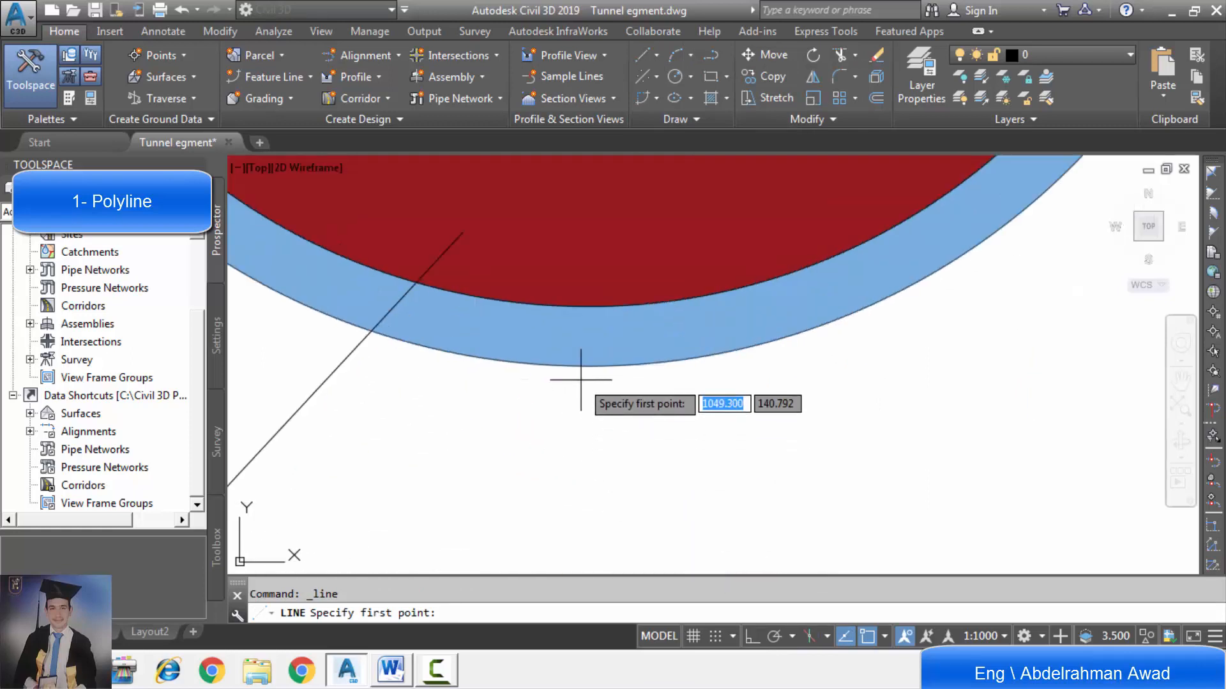
click(588, 307)
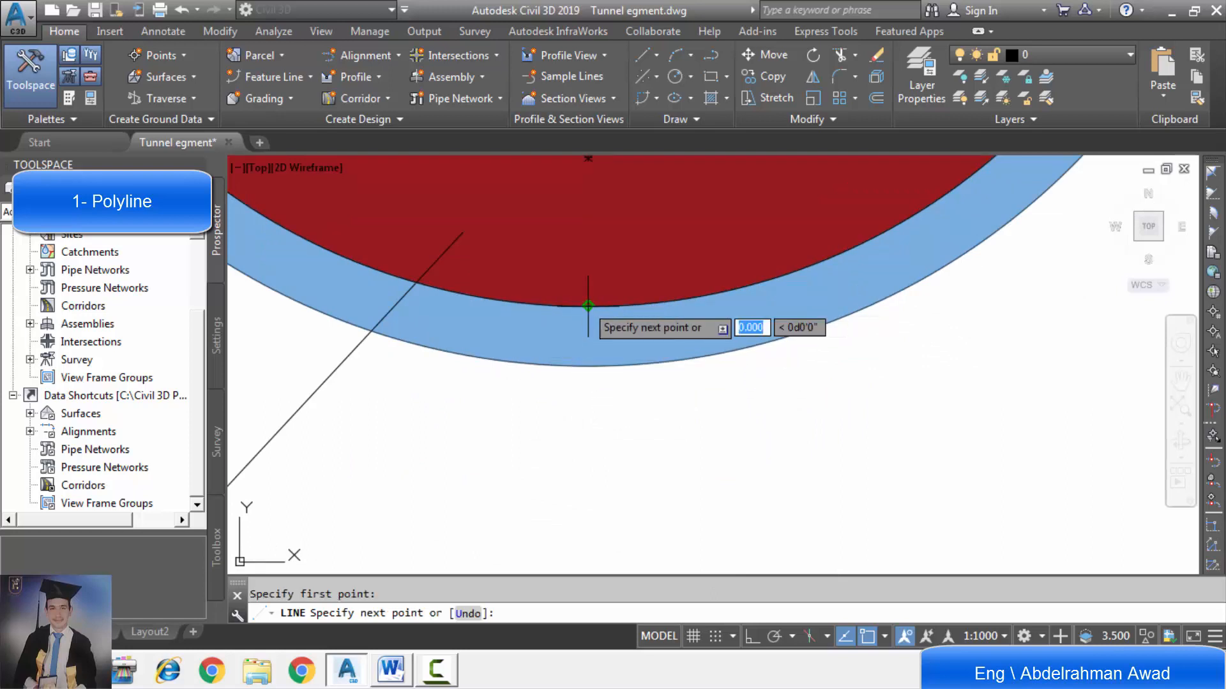
click(588, 366)
key(Escape)
scroll(582, 574, down, 6)
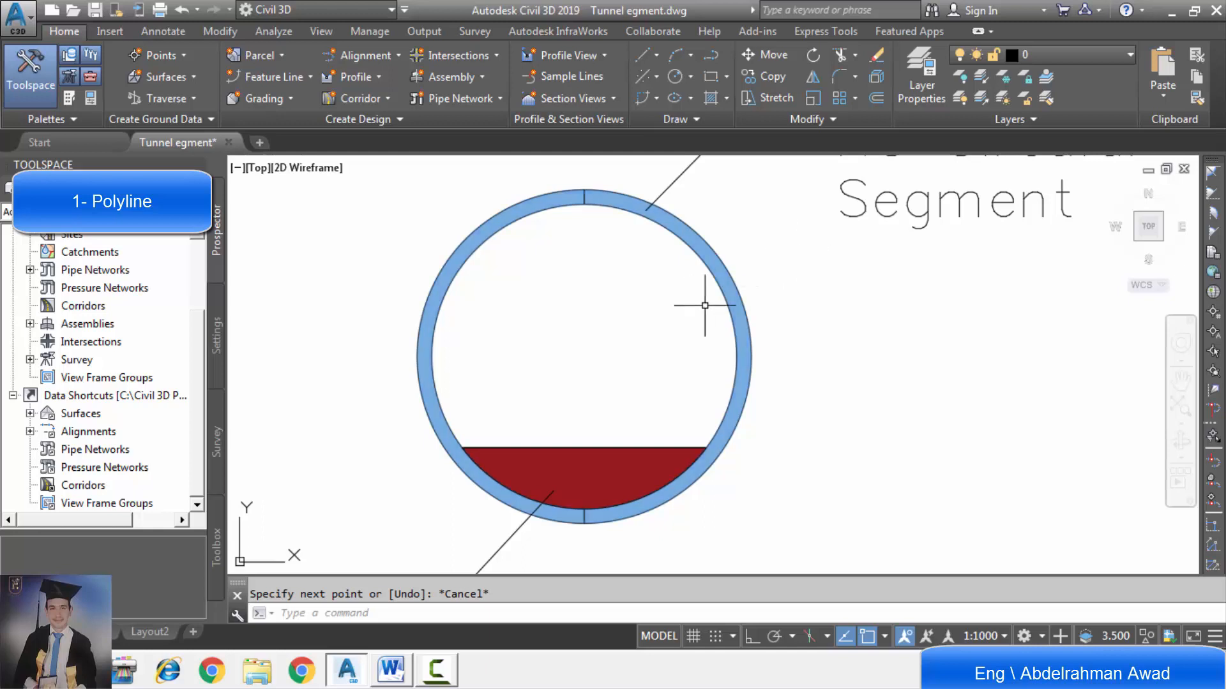
Step: Start a polyline for the ring's right half with a straight segment along the crown line, from the inner circle to the outer circle
mouse_move(733, 295)
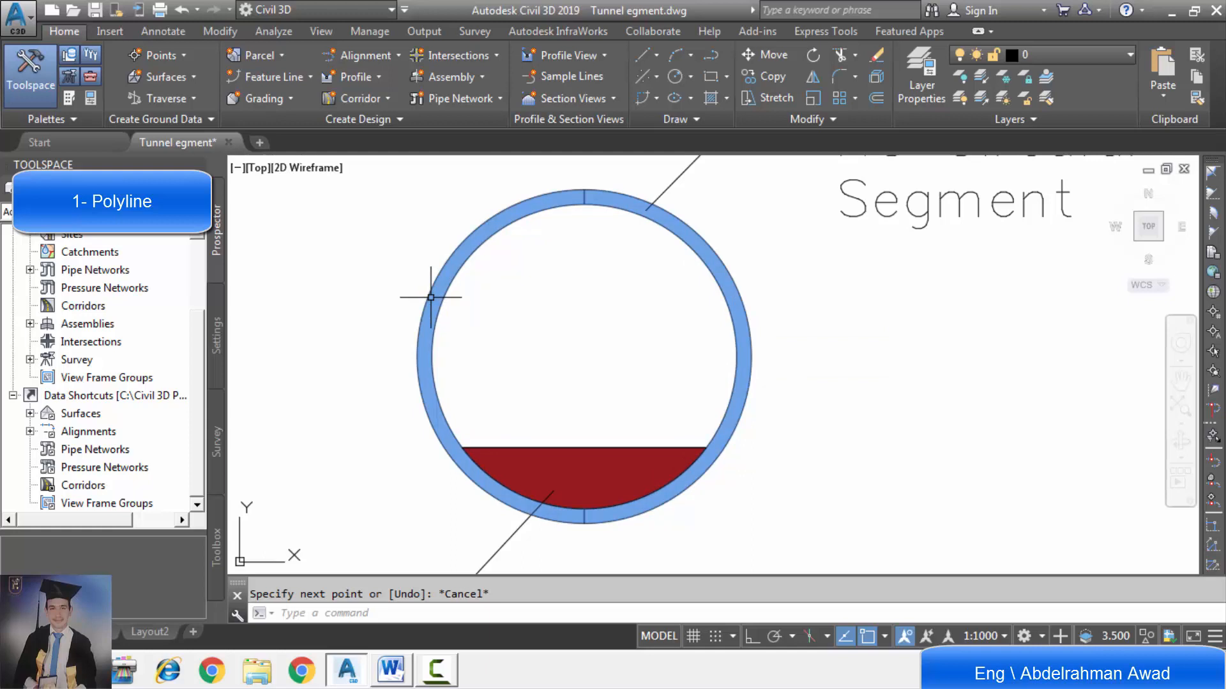
click(718, 60)
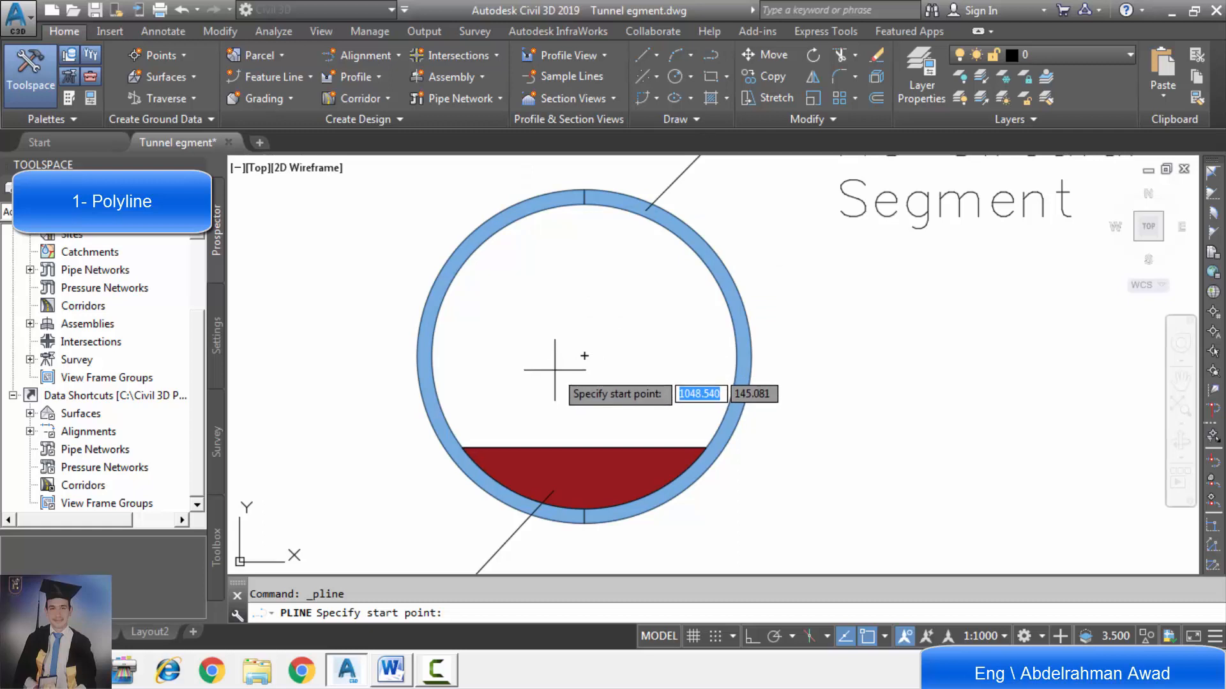
scroll(583, 192, up, 3)
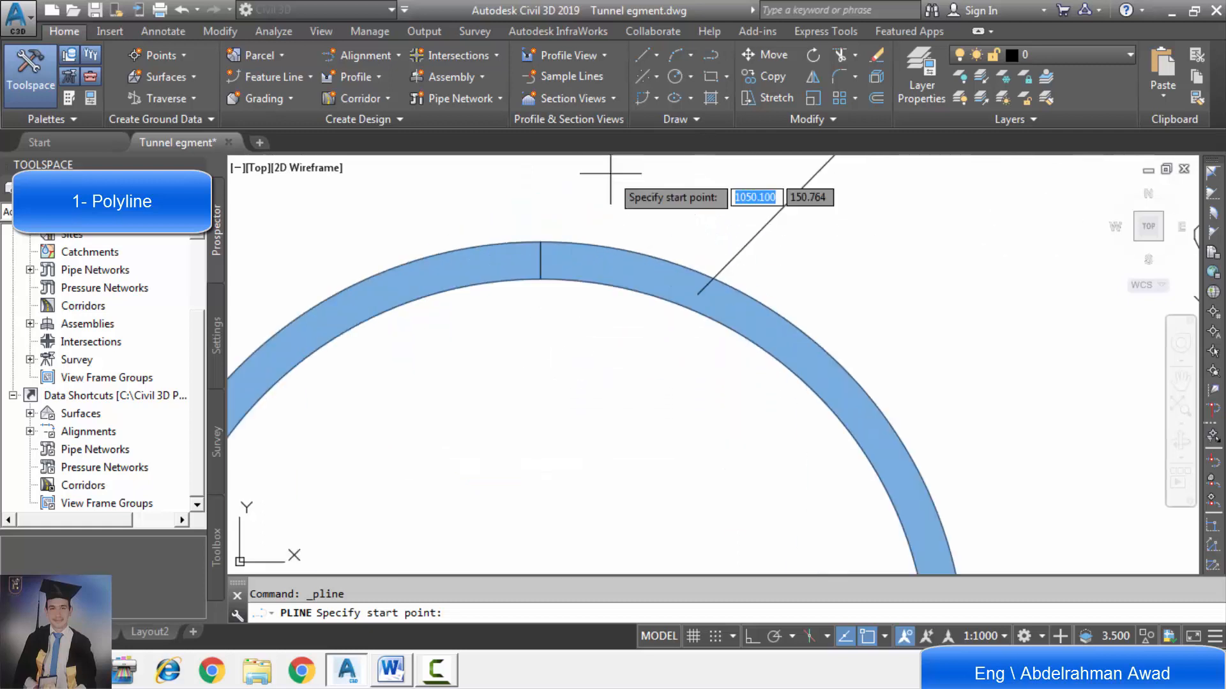
scroll(542, 303, up, 3)
click(533, 276)
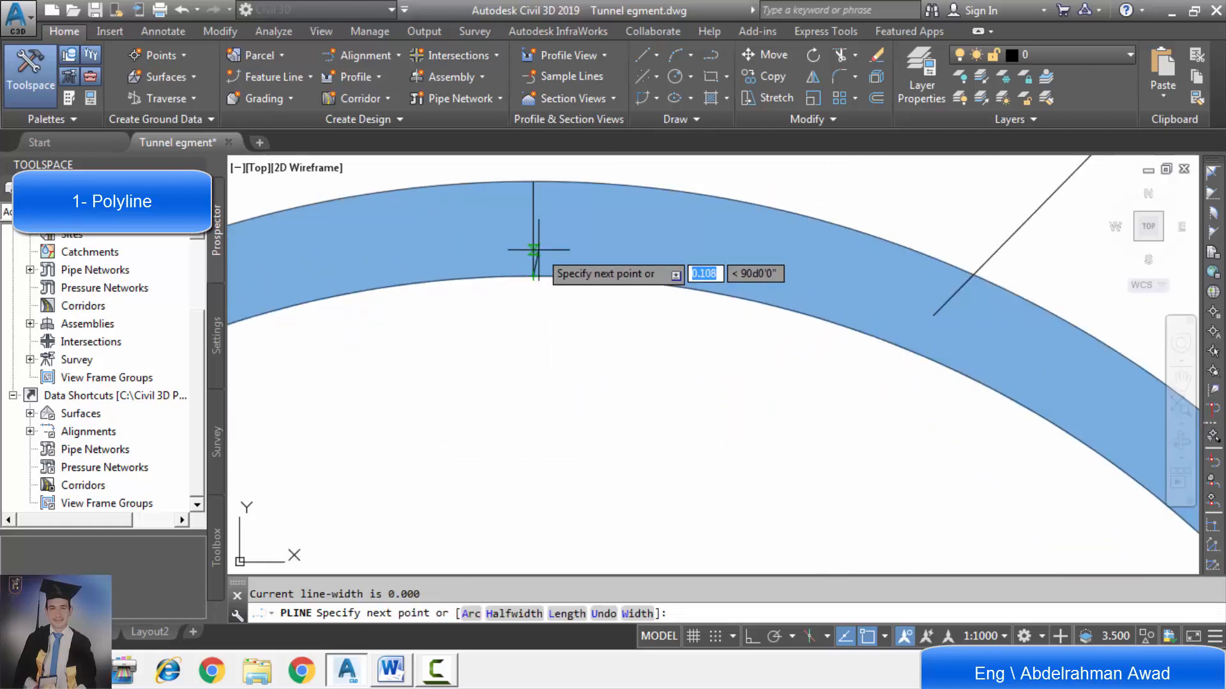
click(533, 181)
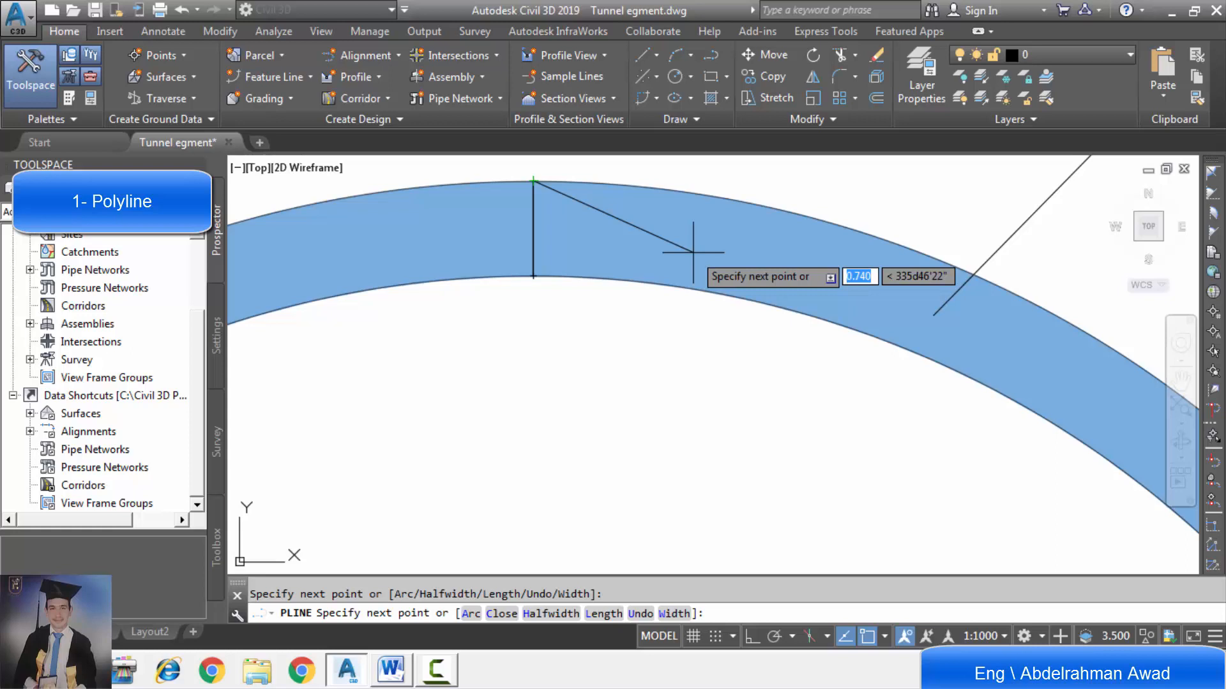
Step: Continue the polyline with a second-point arc through the outer circle's right quadrant, ending at the outer circle's bottom quadrant
click(470, 615)
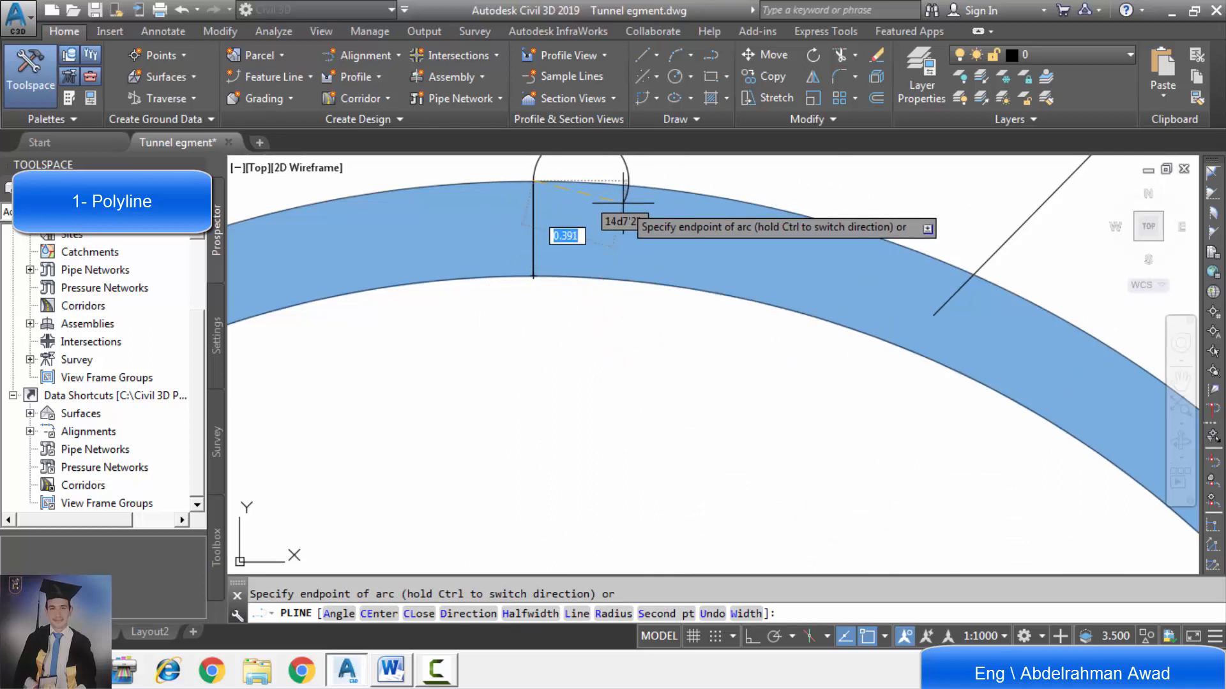
scroll(624, 203, down, 8)
scroll(730, 339, up, 5)
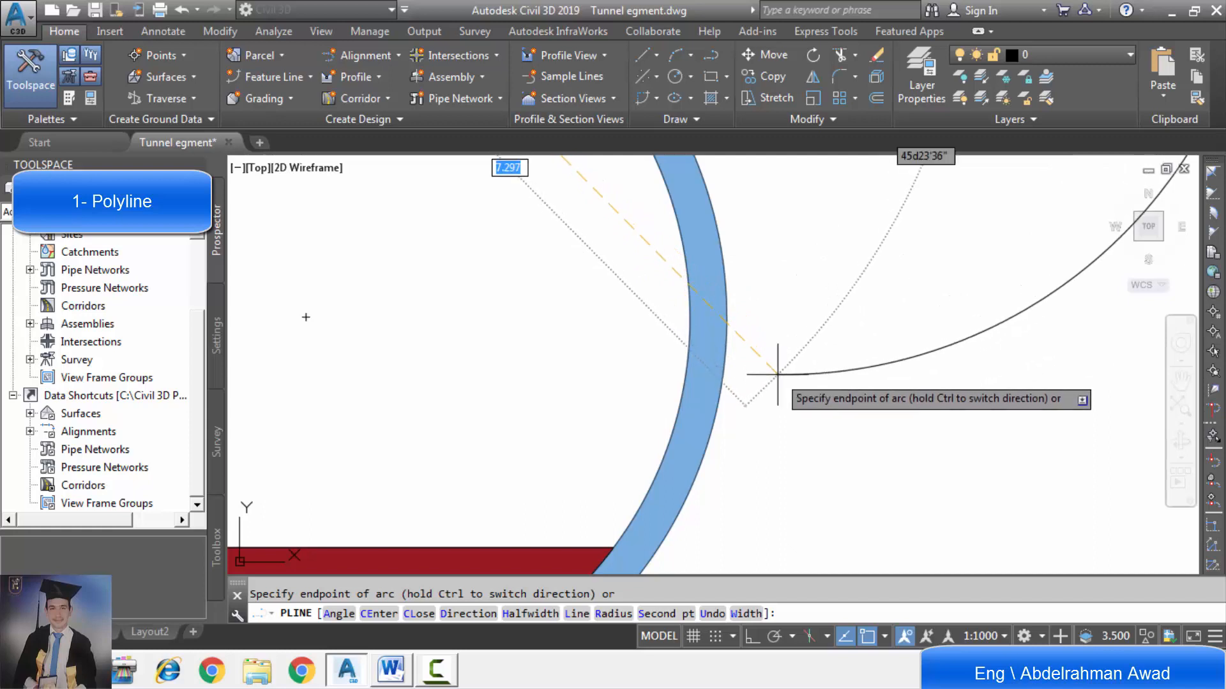
click(669, 617)
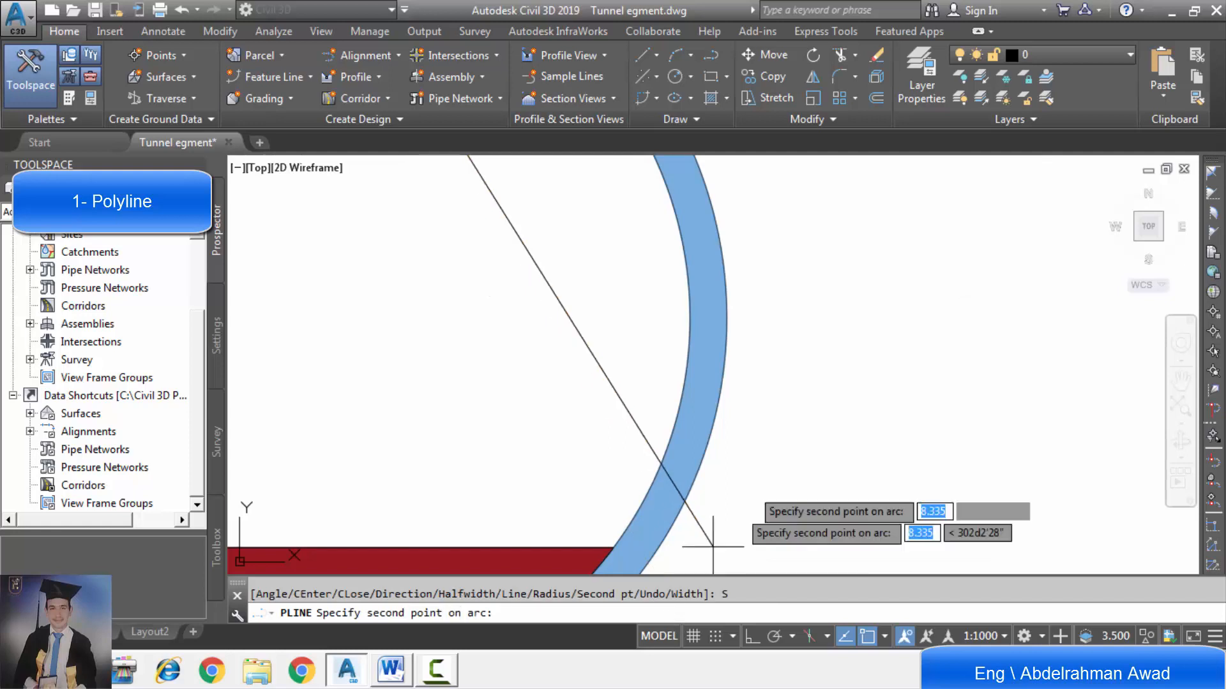
click(728, 317)
scroll(792, 419, down, 3)
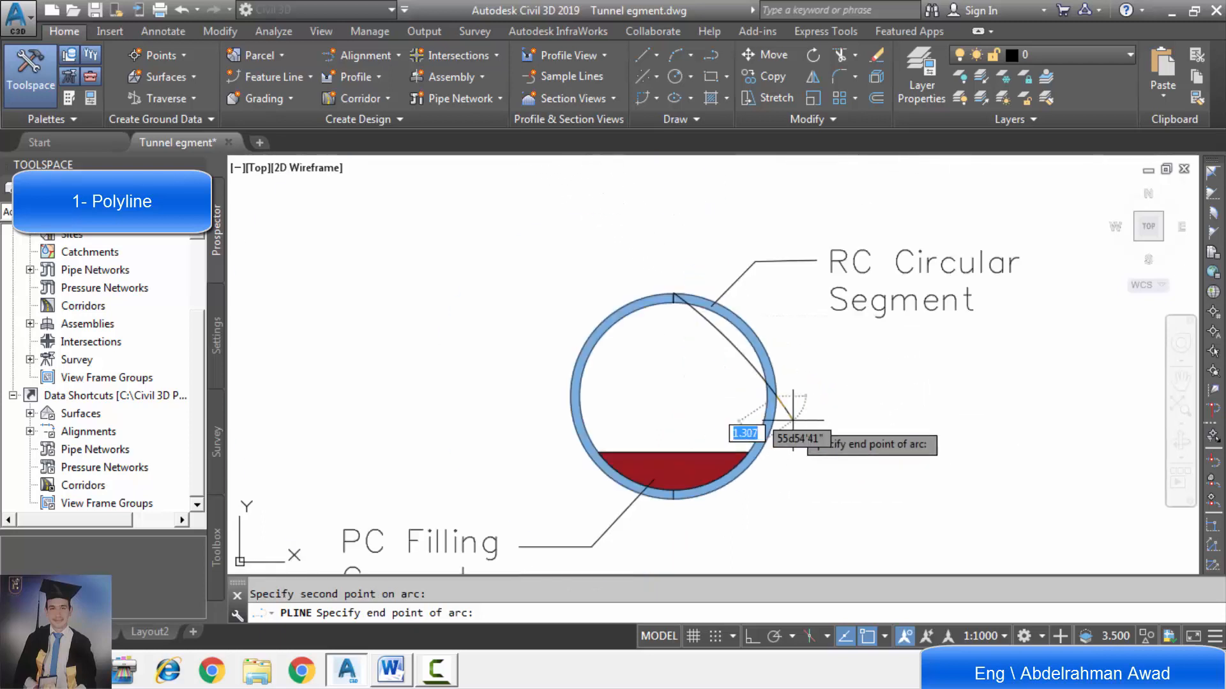
scroll(668, 529, up, 4)
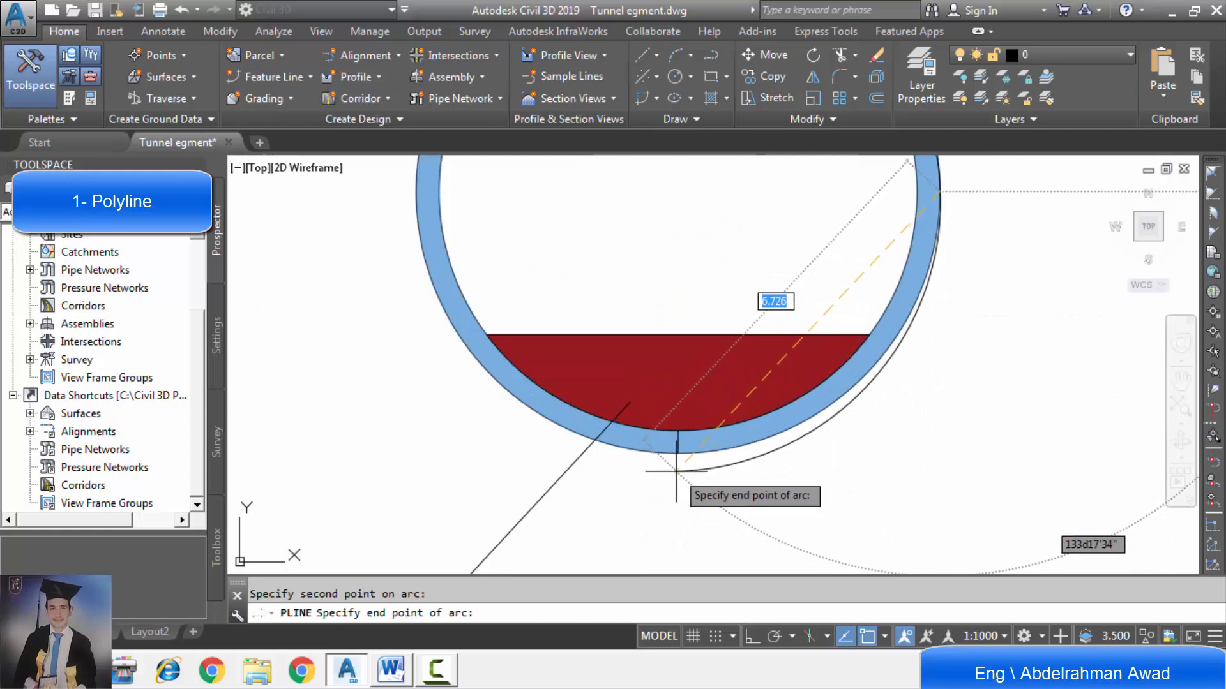
scroll(676, 472, up, 4)
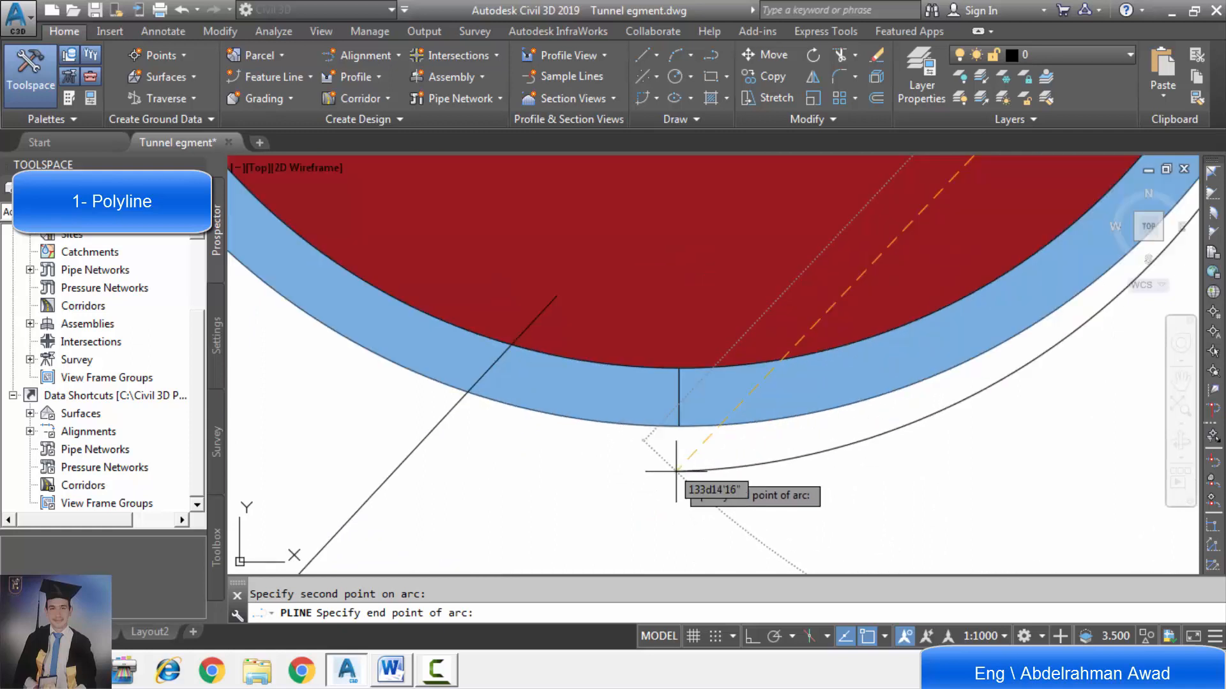
click(679, 426)
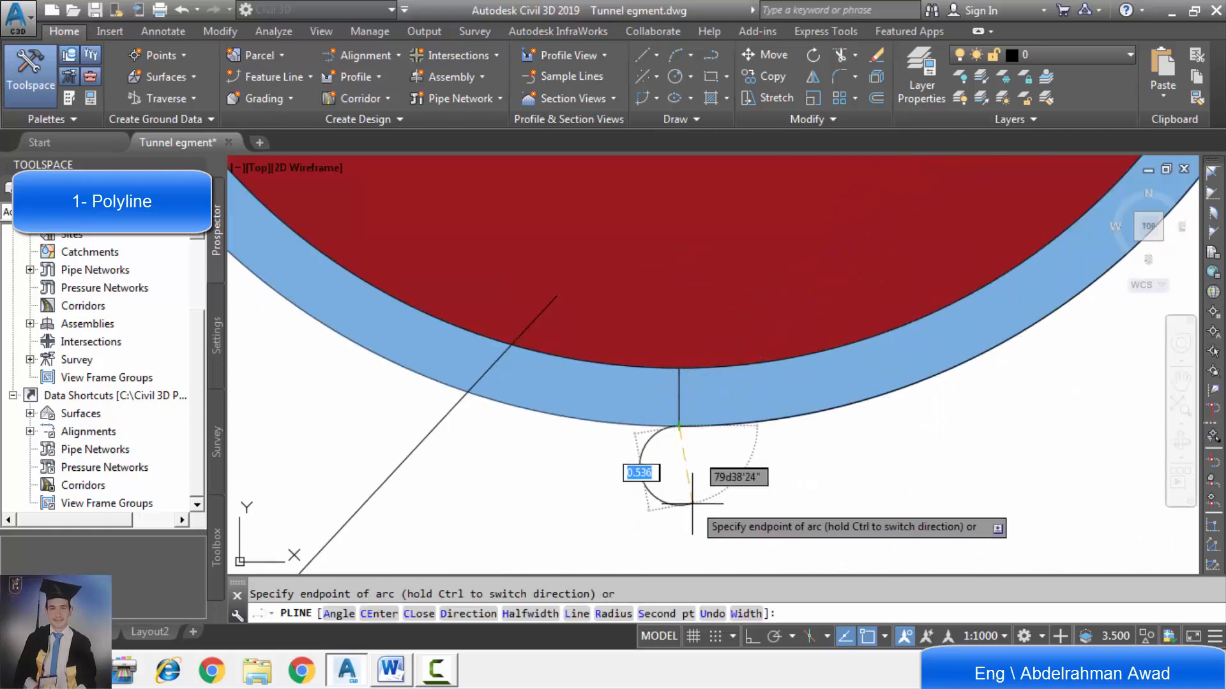
Step: Switch the polyline back to straight segments and extend it along the lower dividing line to the inner circle's bottom quadrant
scroll(692, 501, down, 4)
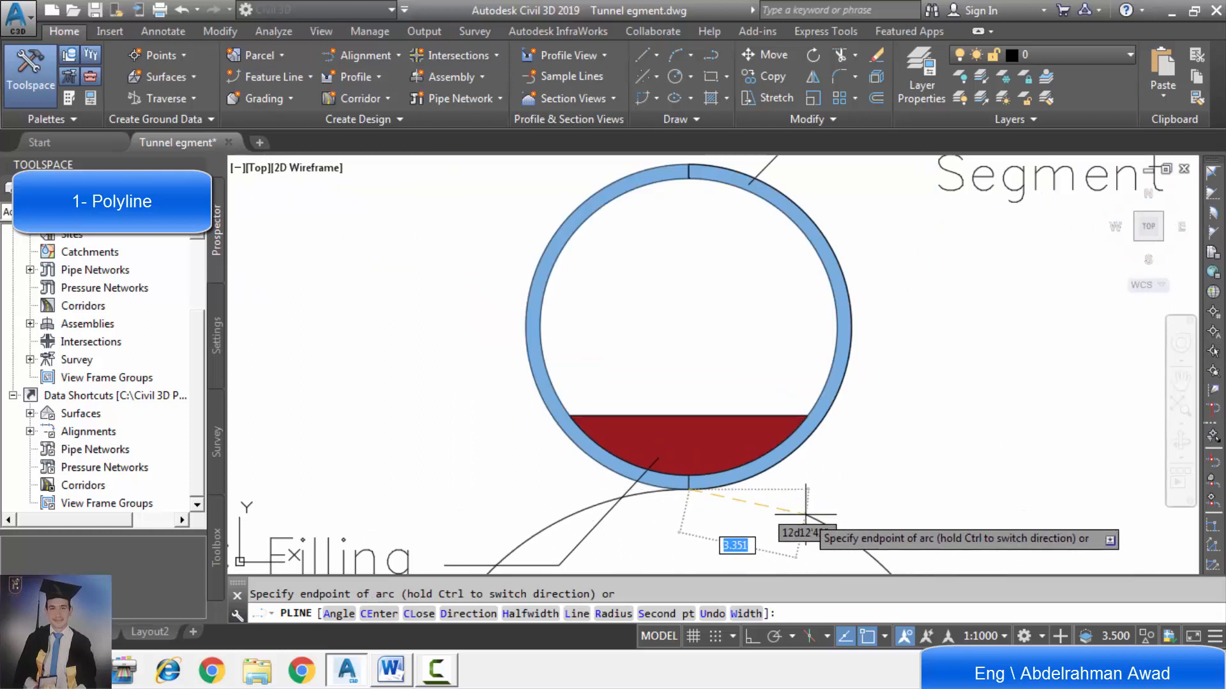
scroll(704, 514, up, 4)
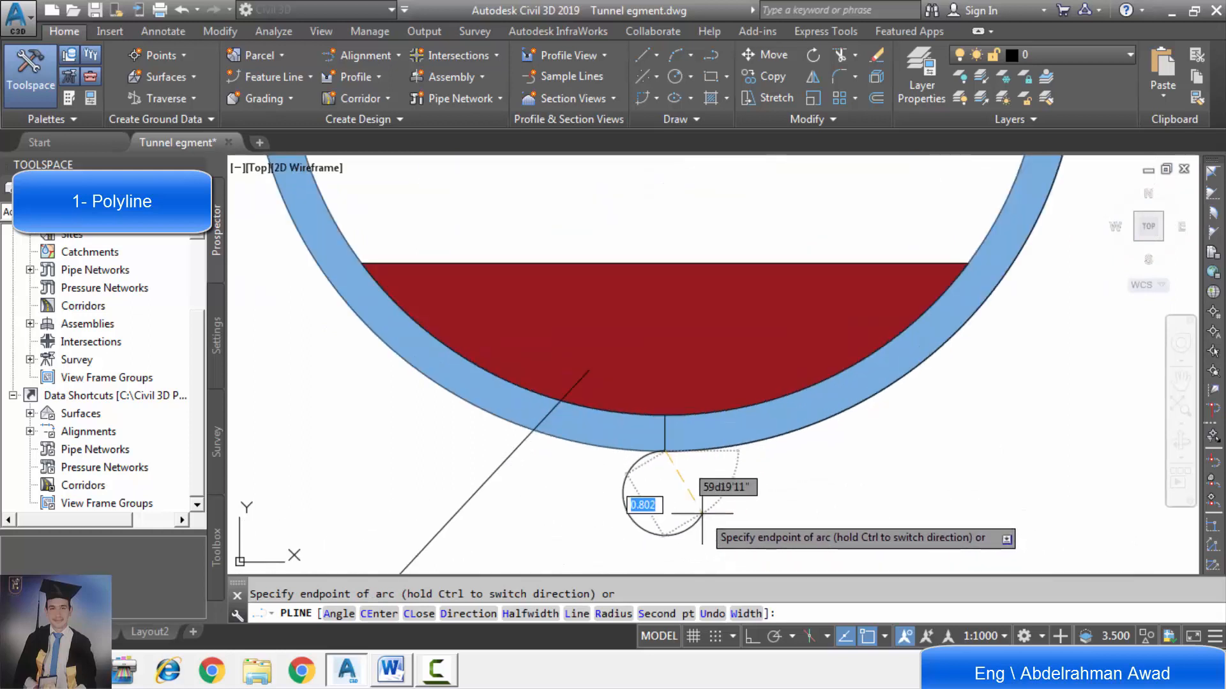
scroll(671, 439, up, 2)
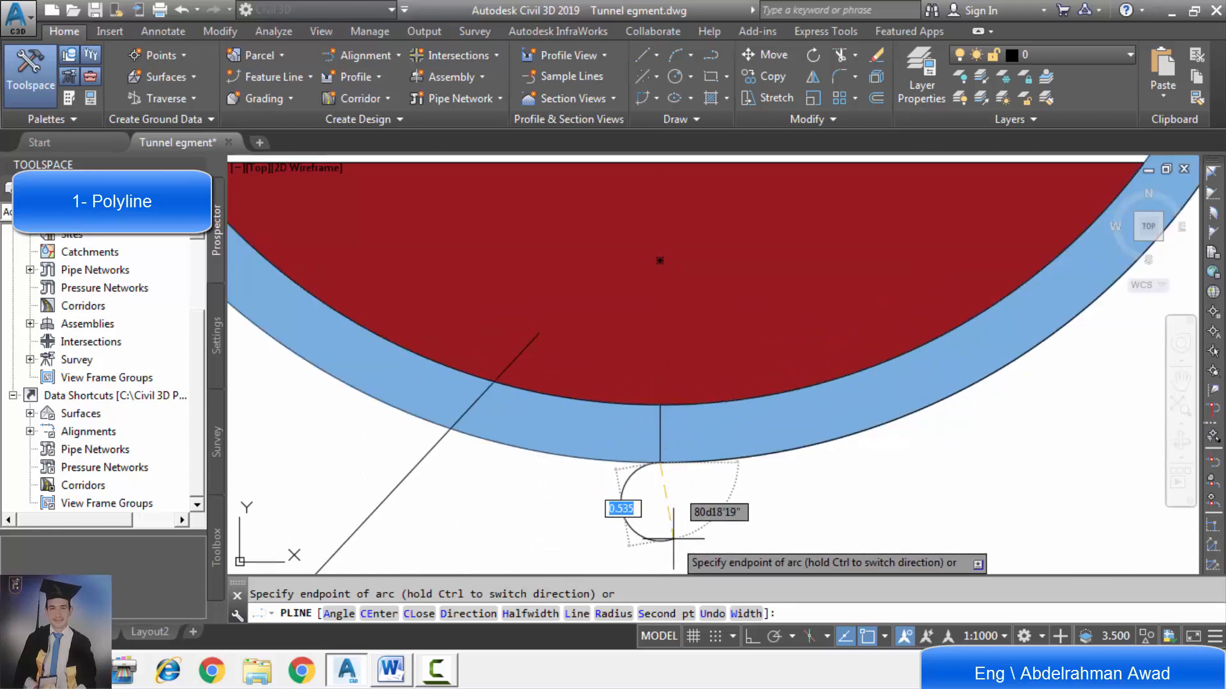
click(575, 615)
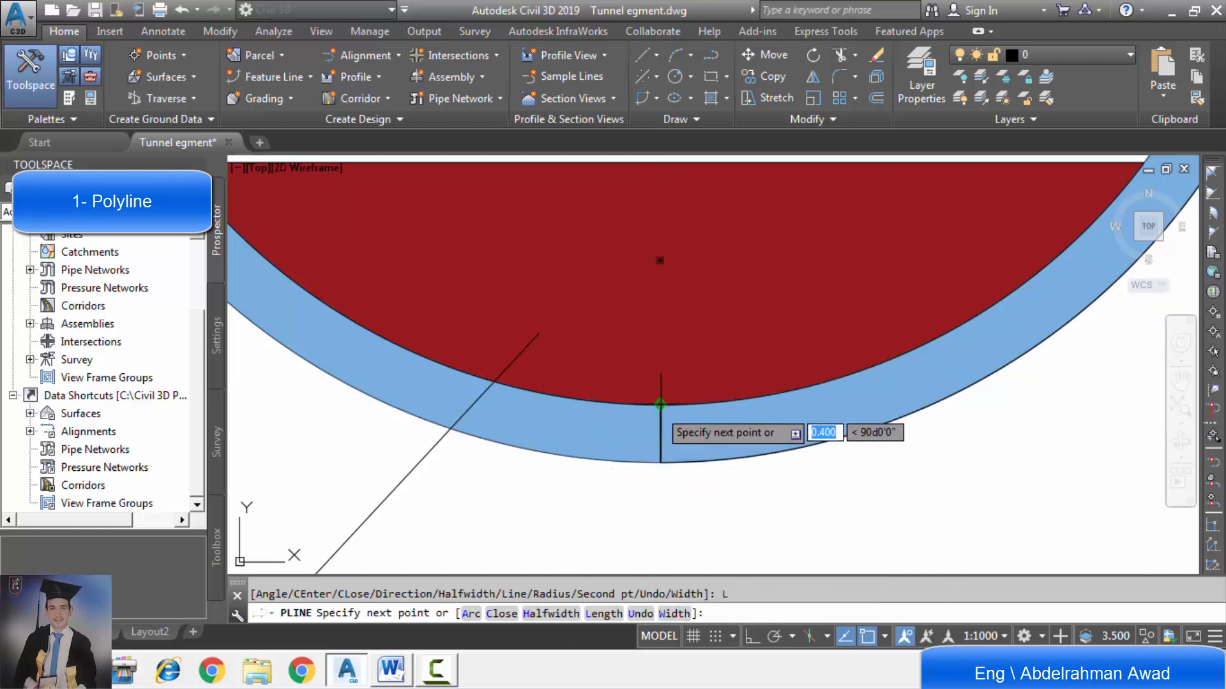
click(660, 404)
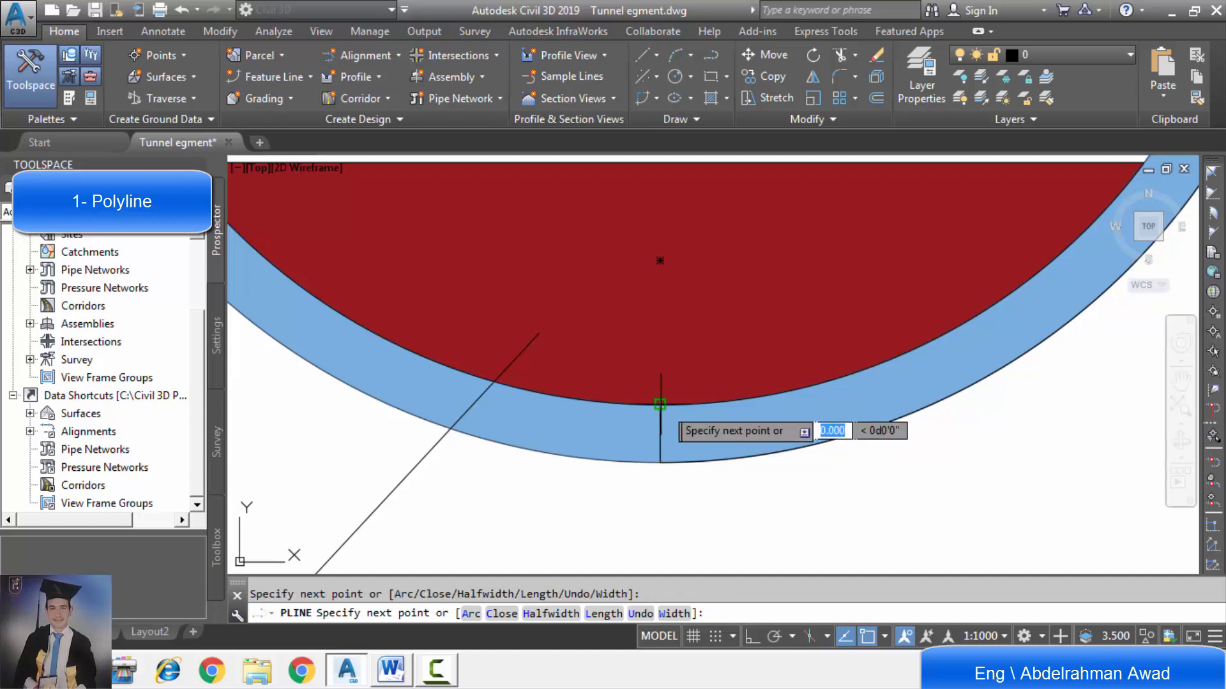
scroll(791, 517, down, 5)
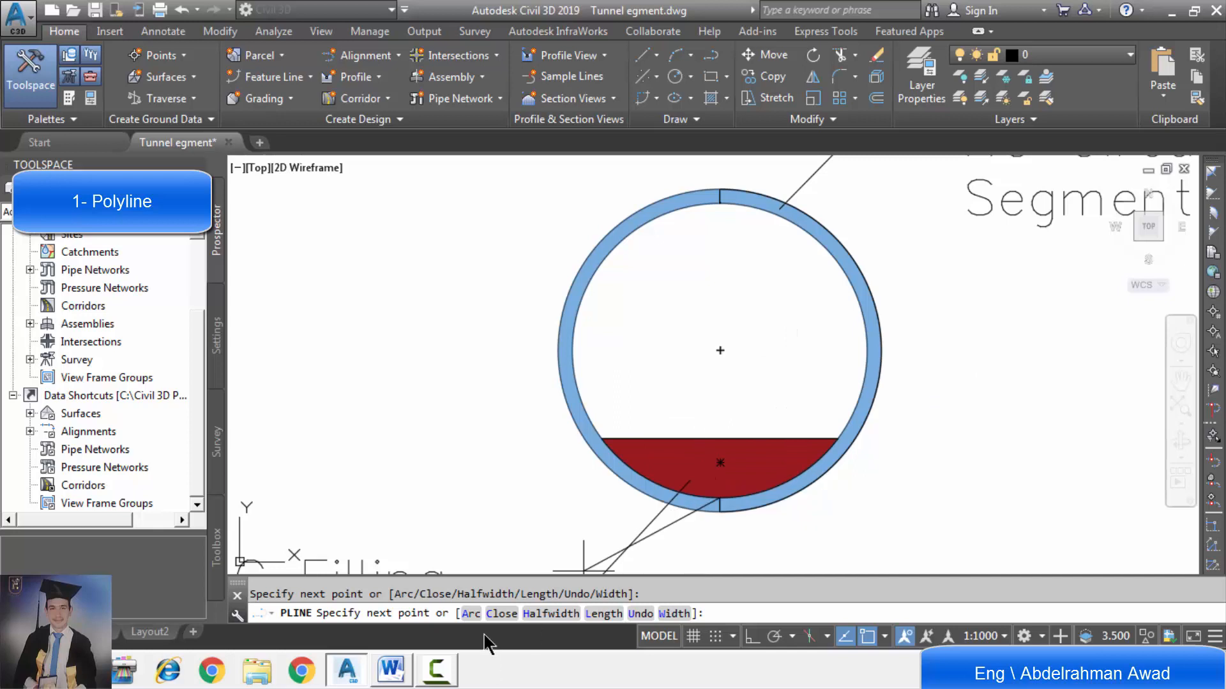
scroll(484, 633, up, 4)
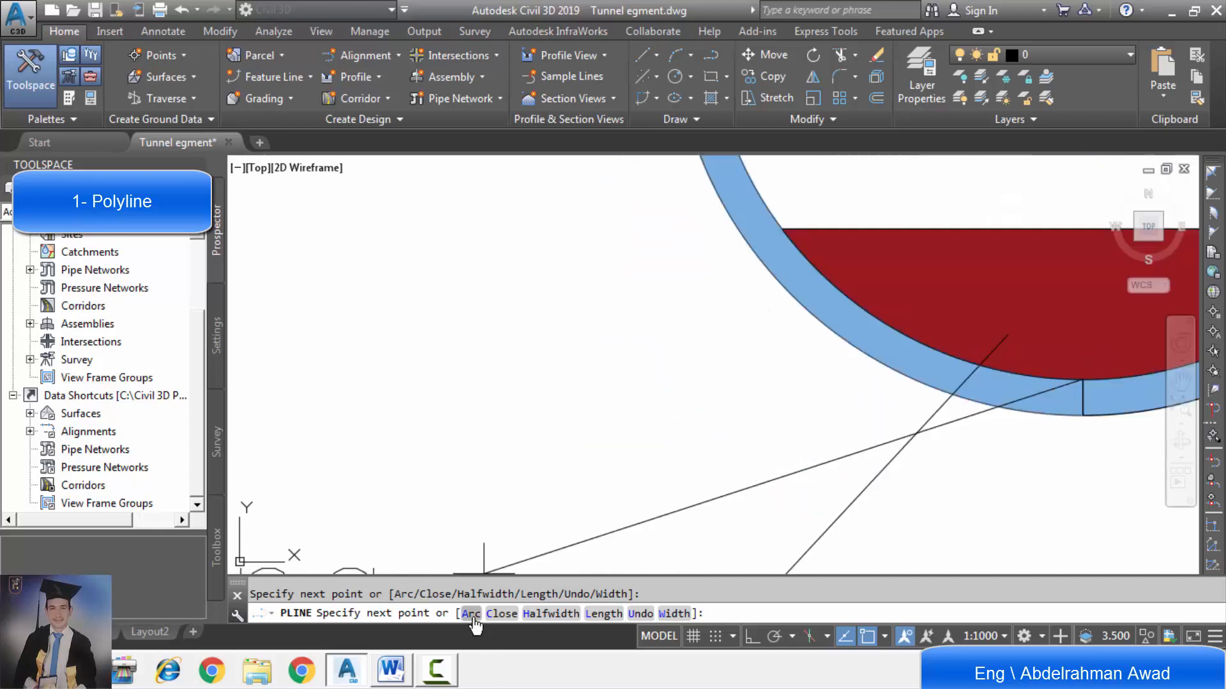
Step: Switch the polyline to a second-point arc and set its second point at the inner circle's right quadrant
click(472, 614)
scroll(766, 434, down, 5)
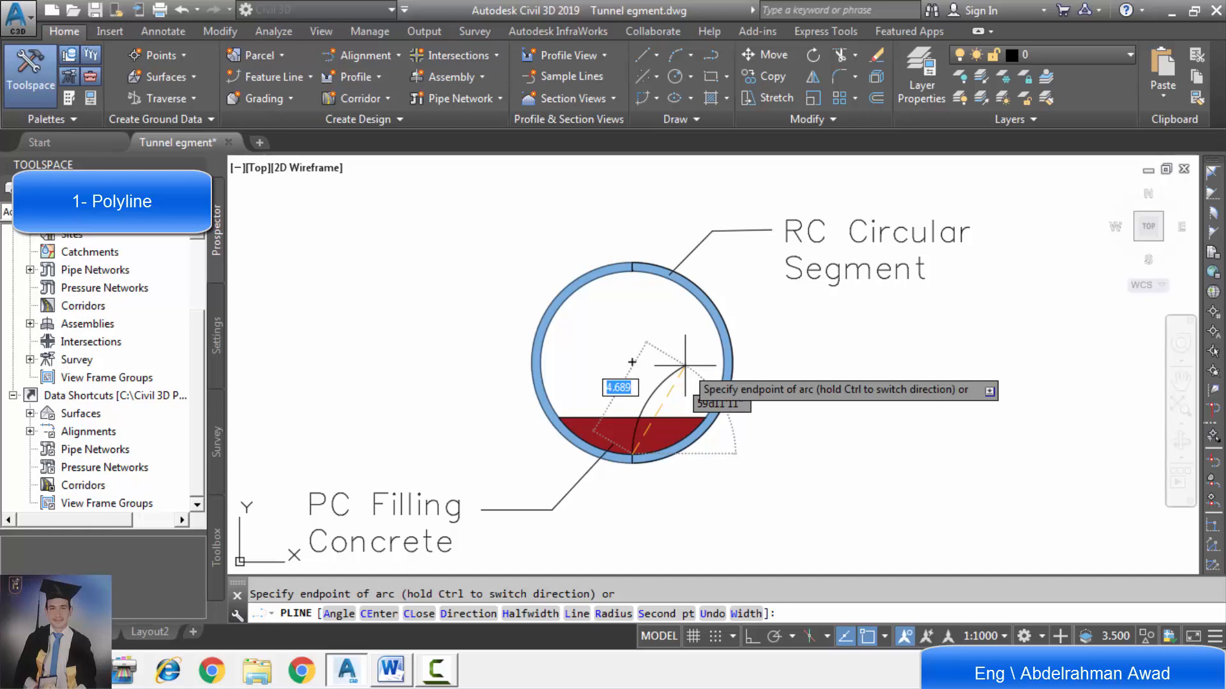
click(664, 614)
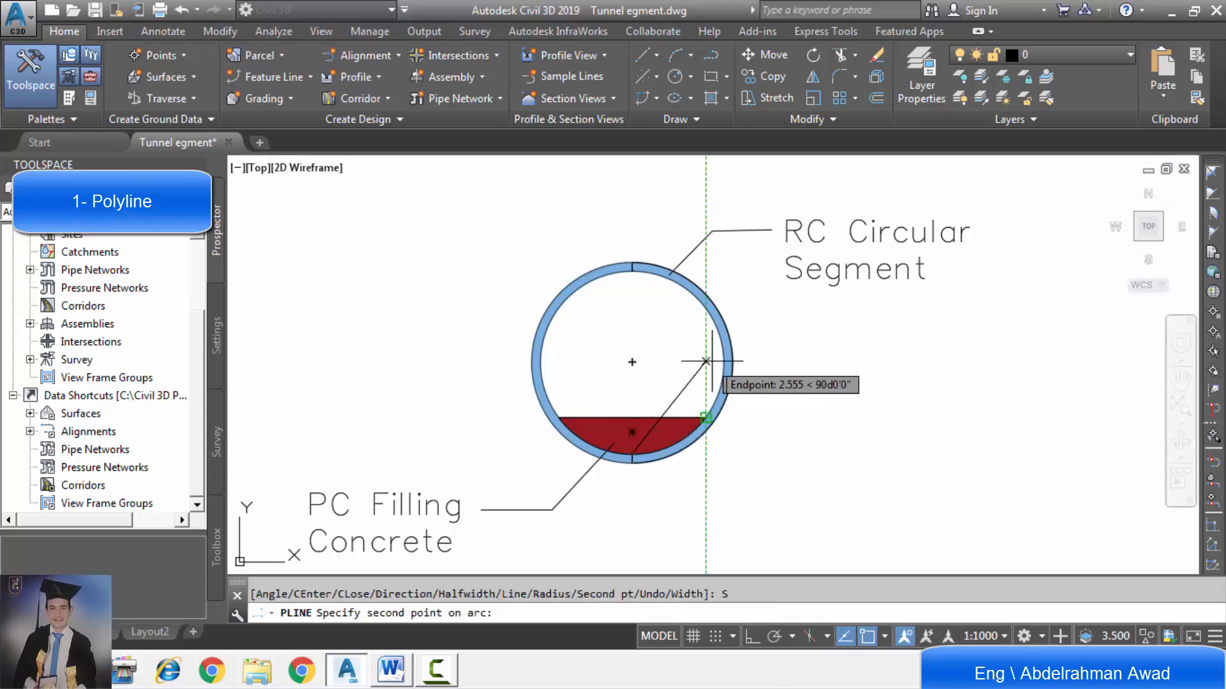
scroll(706, 362, up, 5)
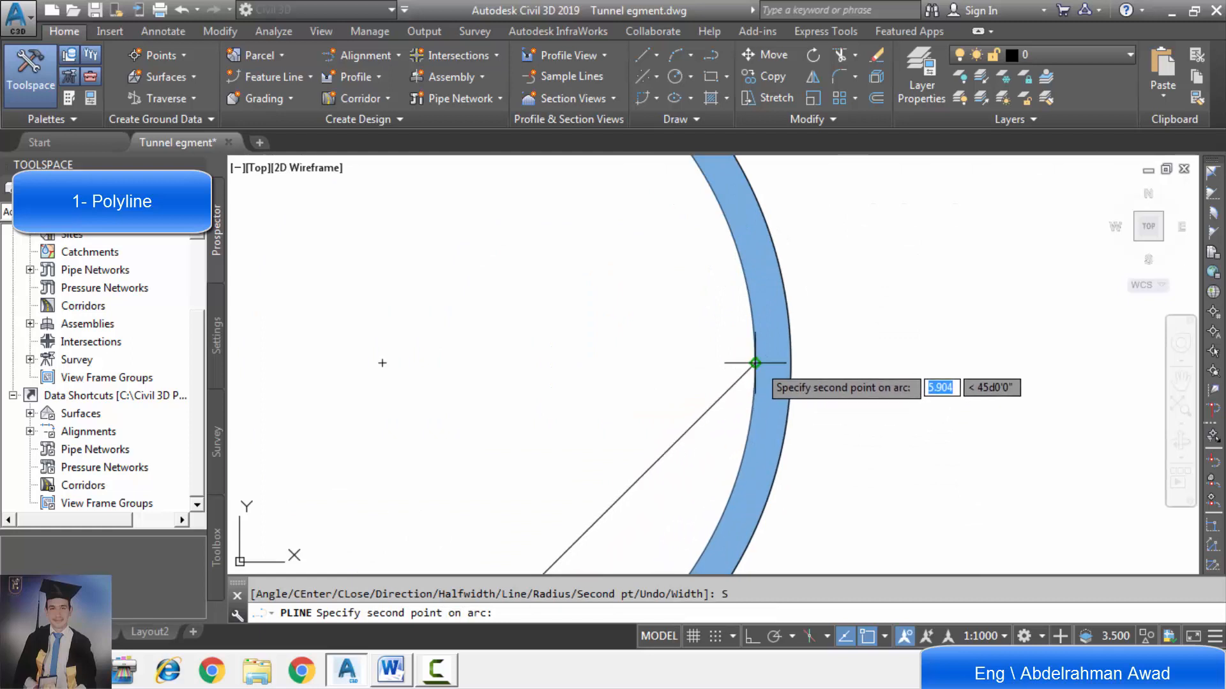
click(755, 363)
Step: End the arc at the inner end of the crown line and close the polyline
scroll(703, 347, down, 4)
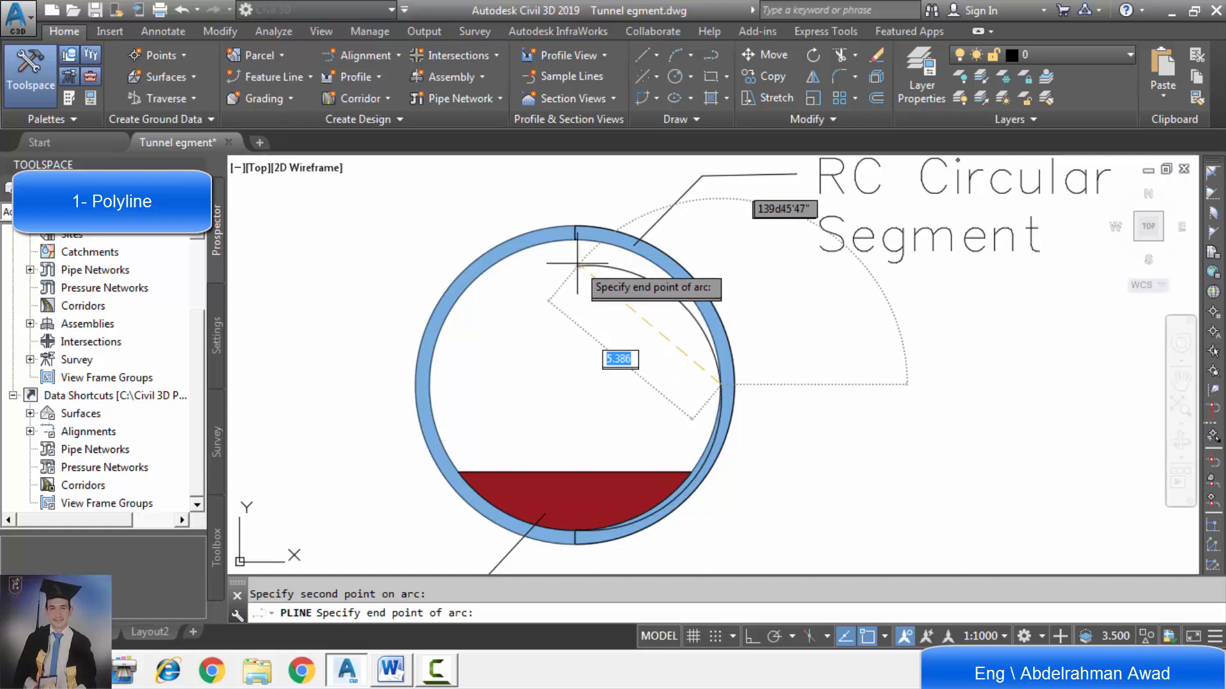
scroll(575, 252, up, 2)
scroll(575, 252, up, 2)
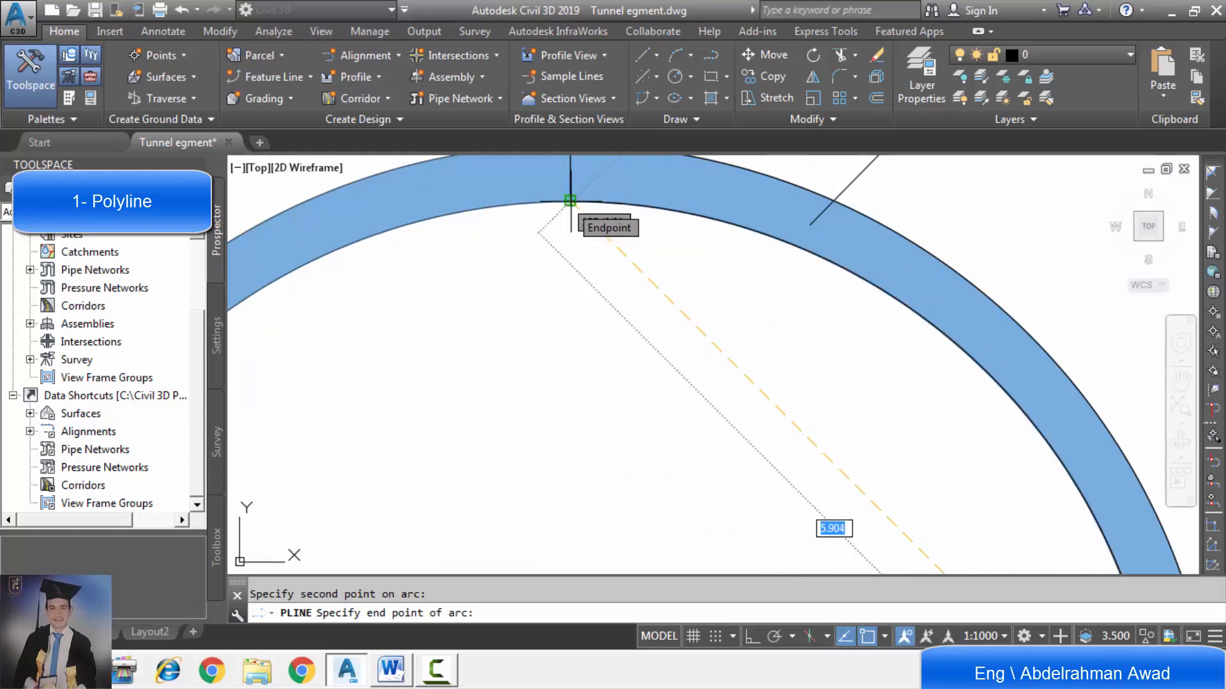
scroll(570, 200, up, 3)
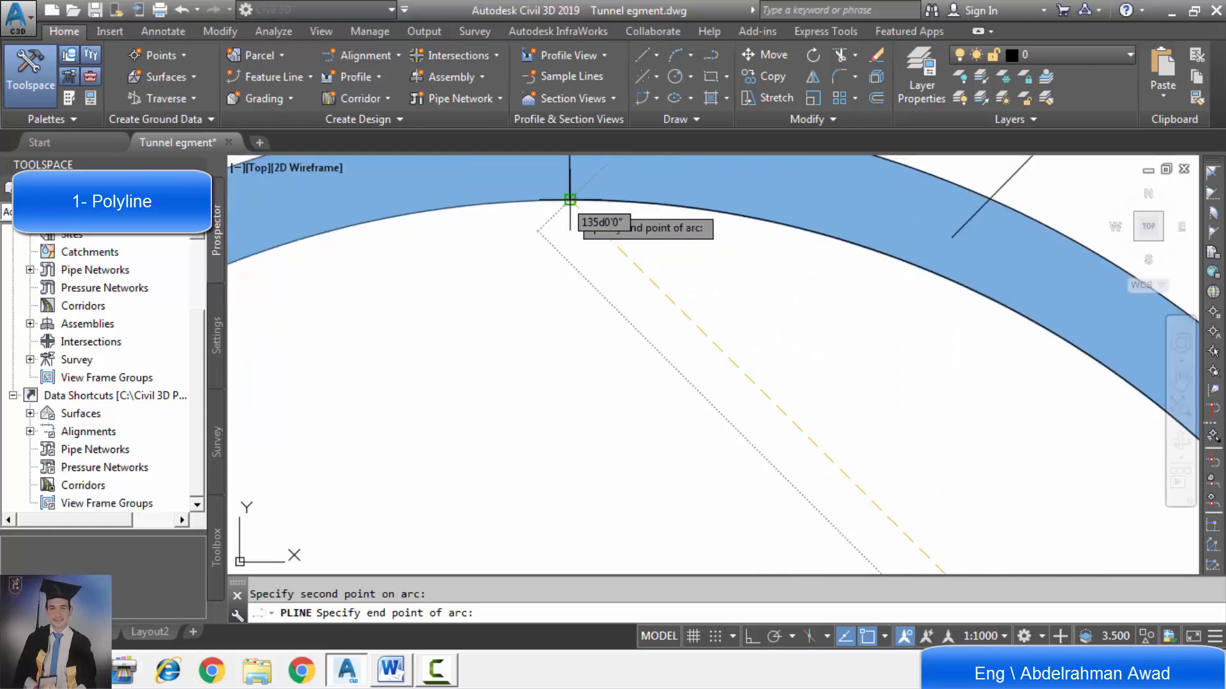
click(571, 201)
scroll(588, 376, down, 2)
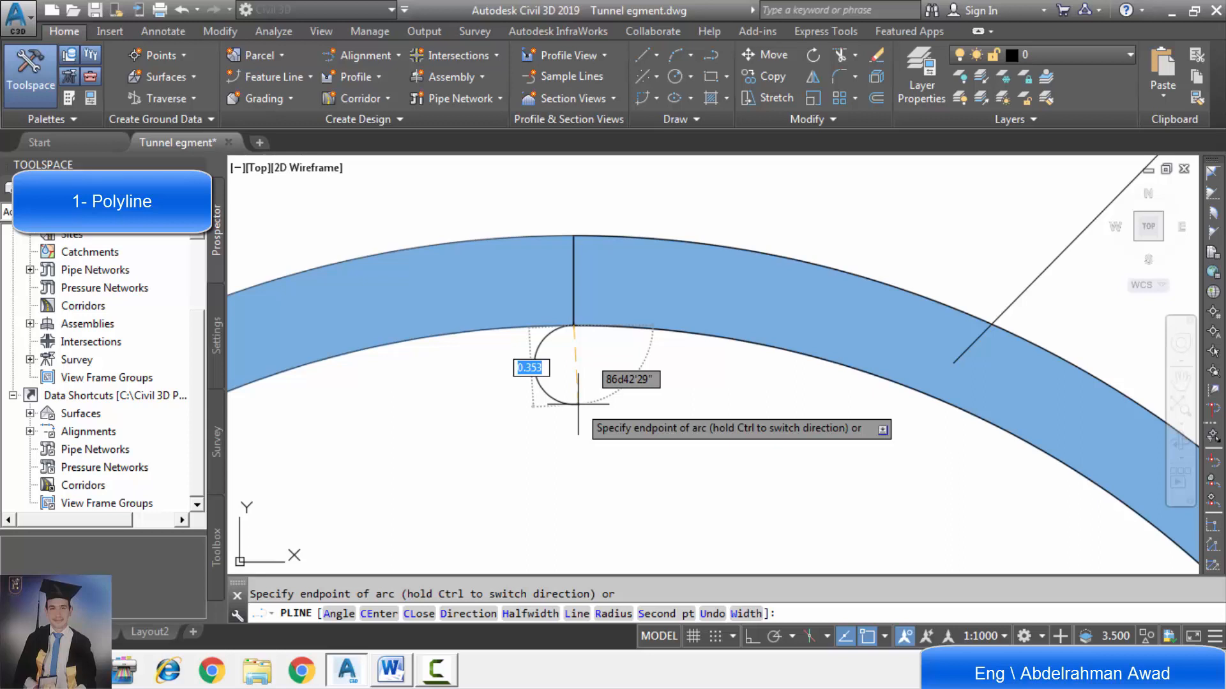
click(429, 615)
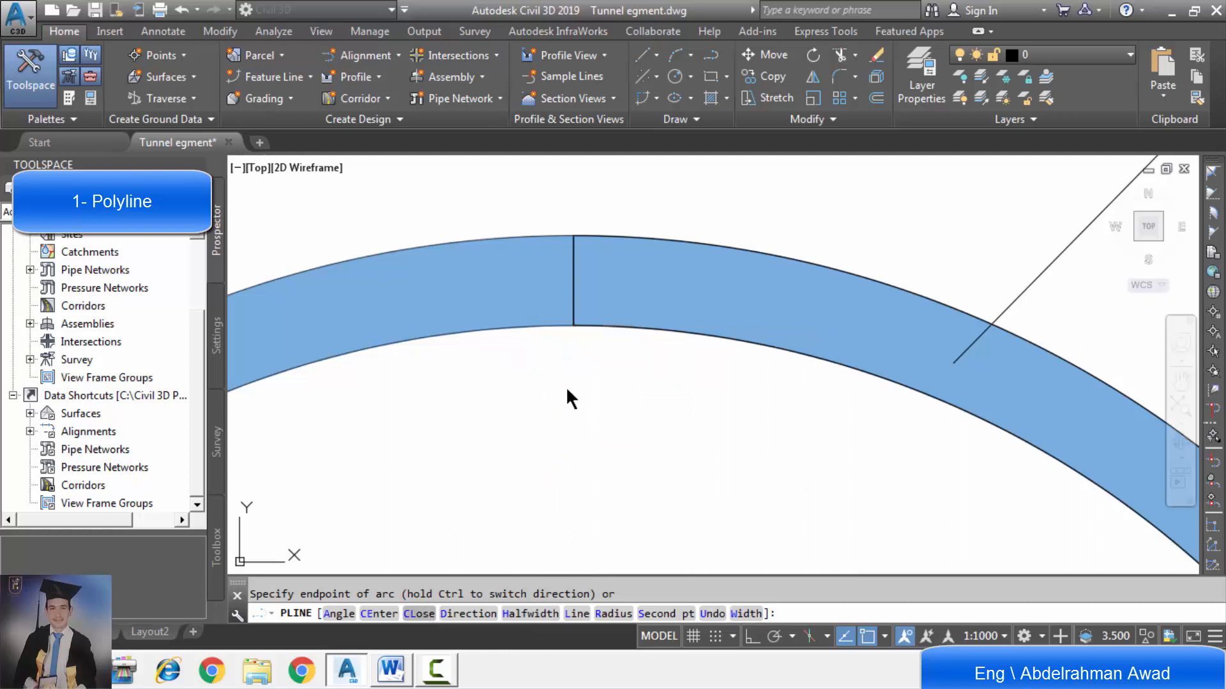
Step: Select the closed polyline of the ring's right half to check its outline, and clear the selection
scroll(567, 387, down, 5)
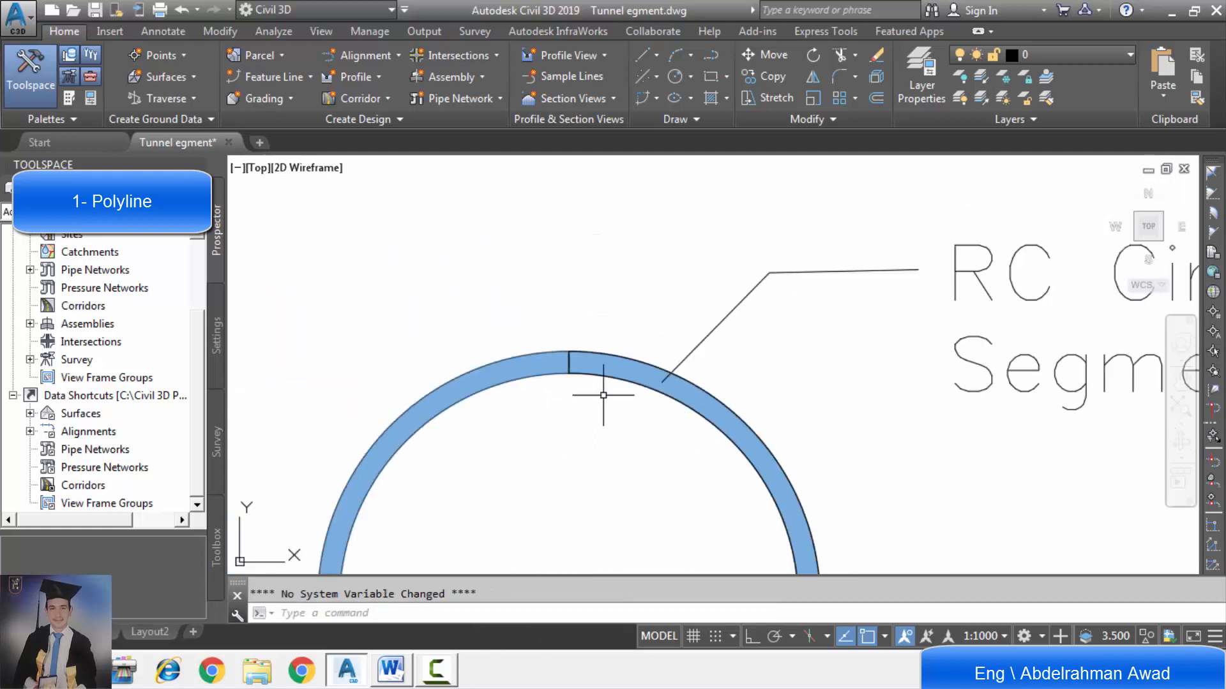
click(696, 413)
scroll(720, 357, down, 6)
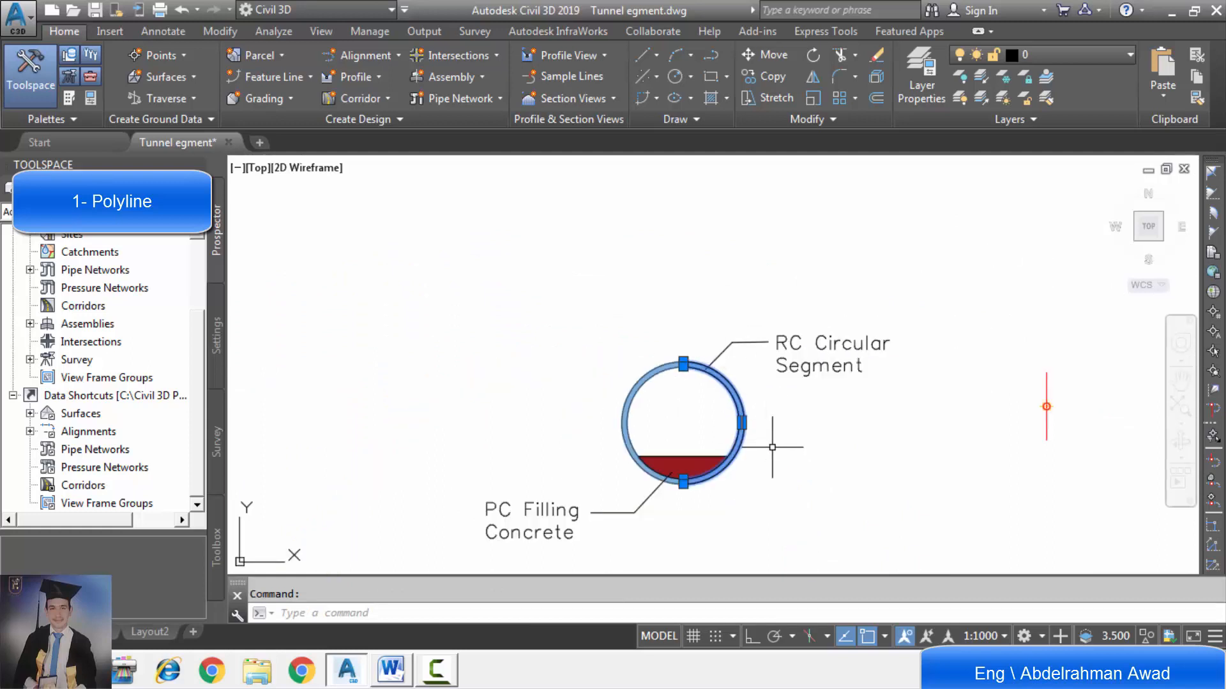
scroll(776, 443, up, 4)
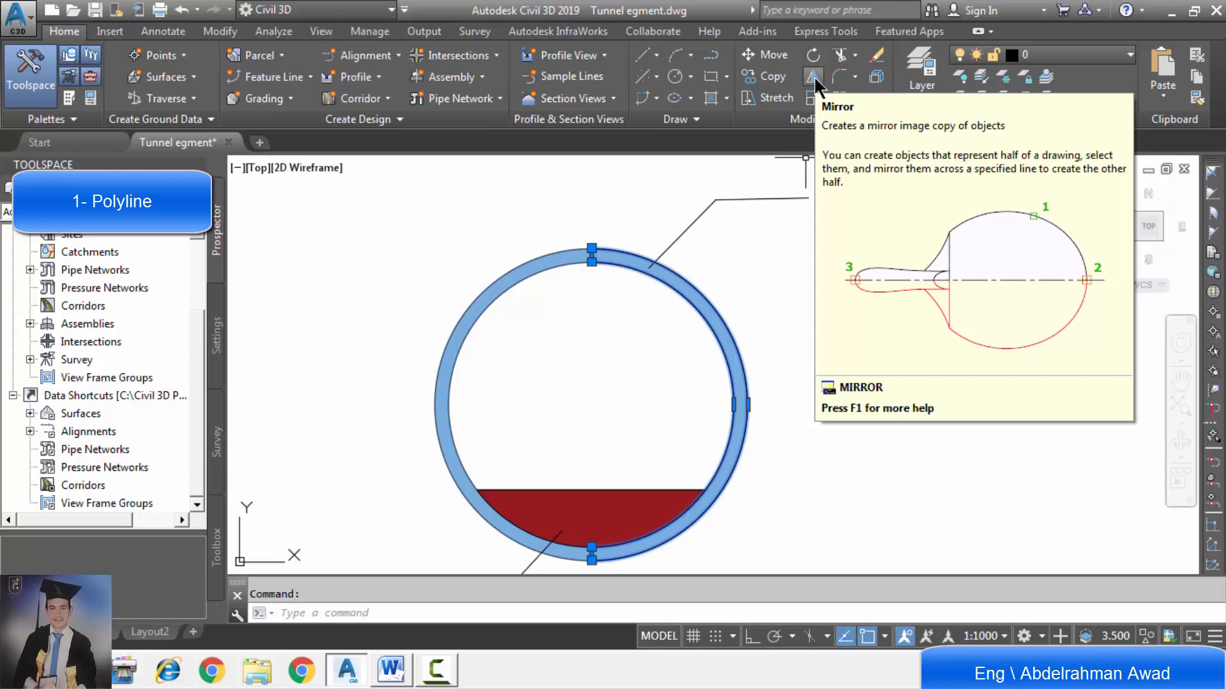
key(Escape)
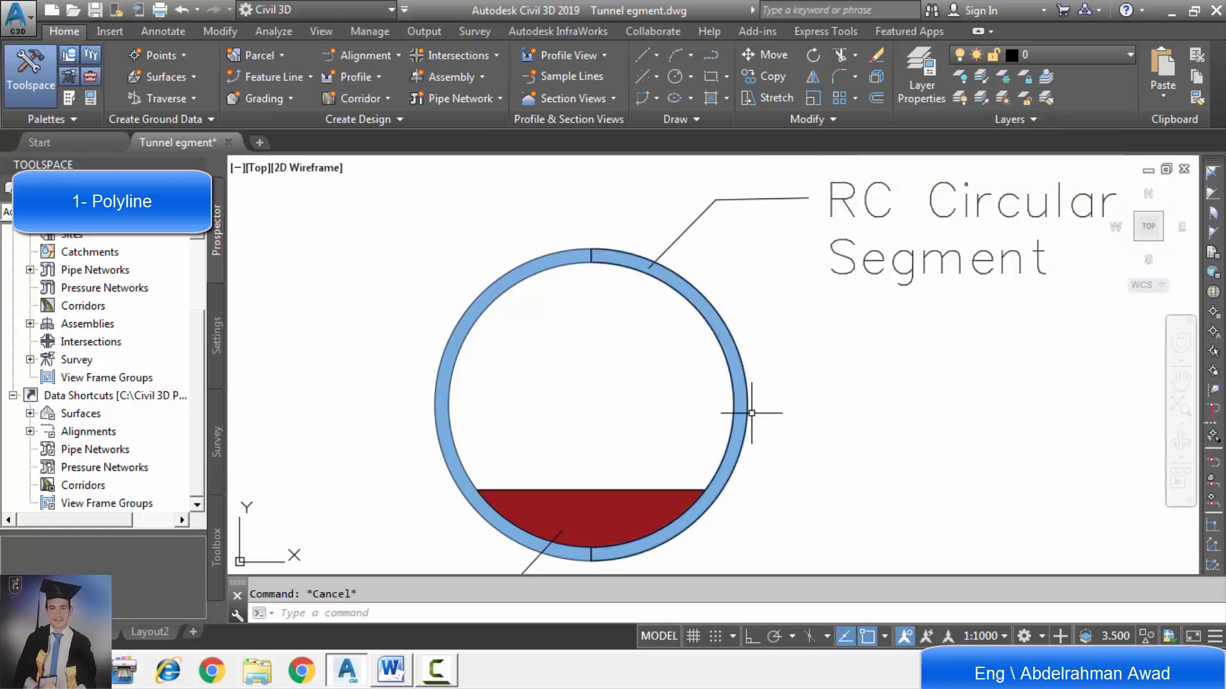
Step: Mirror the right-half polyline across the vertical line through the outer circle's top and bottom quadrants, keeping the source object
click(732, 378)
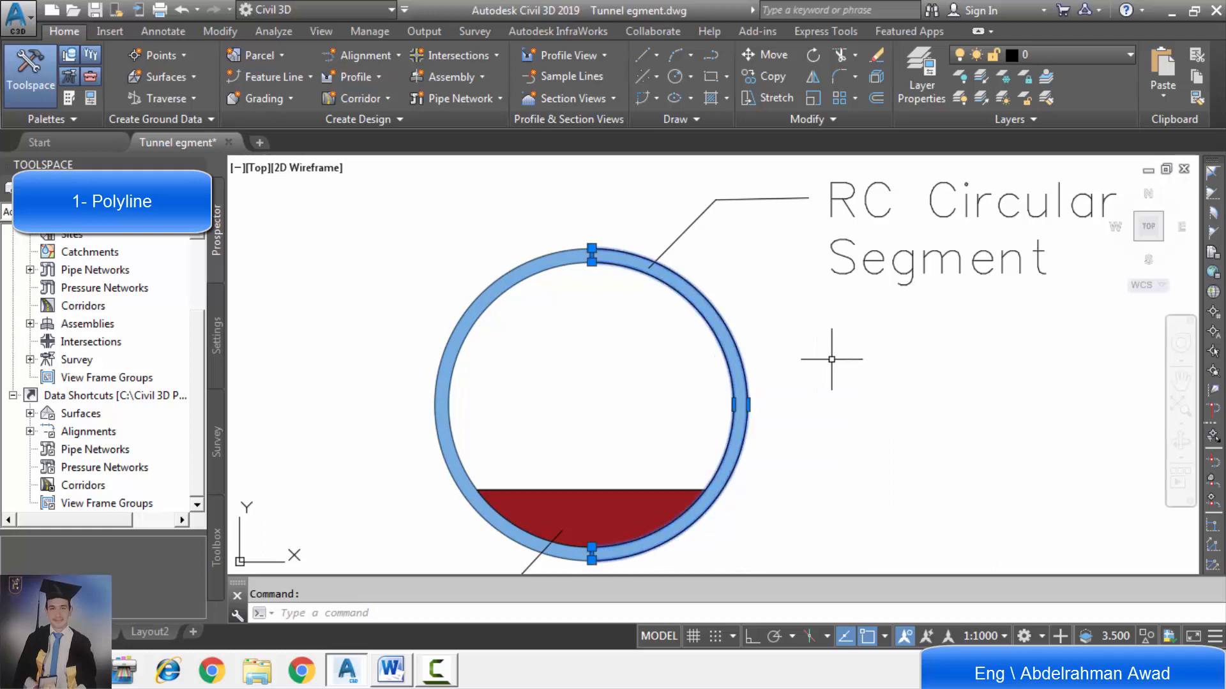
click(812, 78)
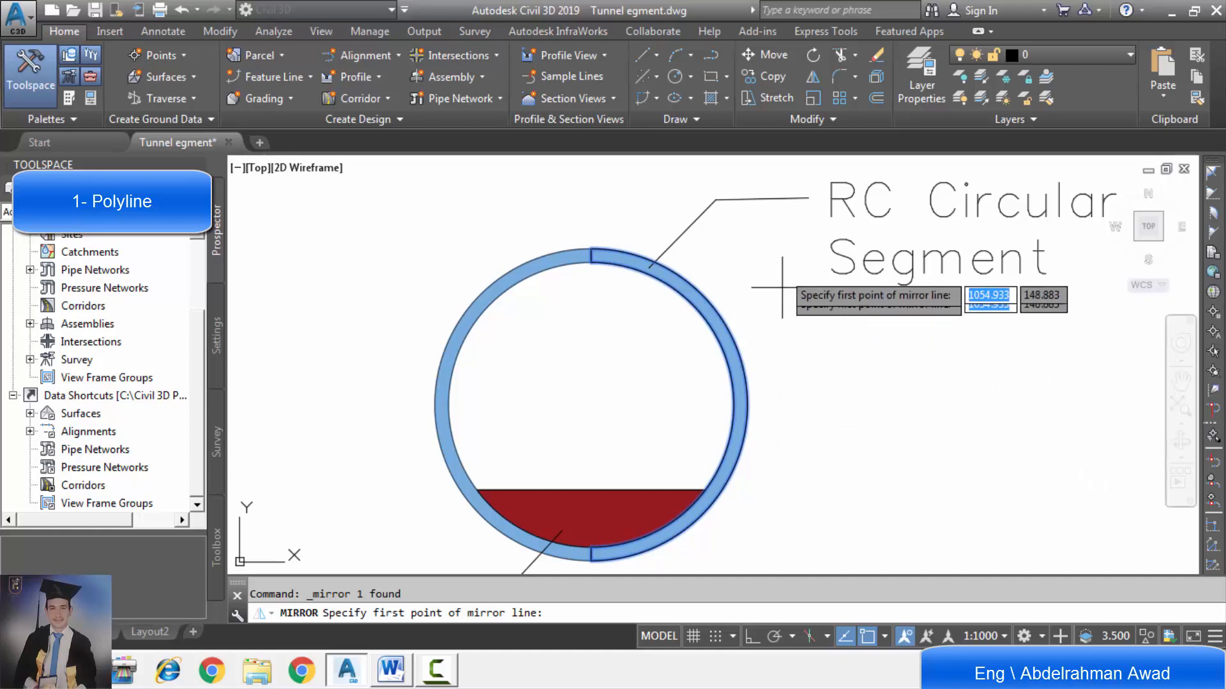
scroll(578, 204, up, 3)
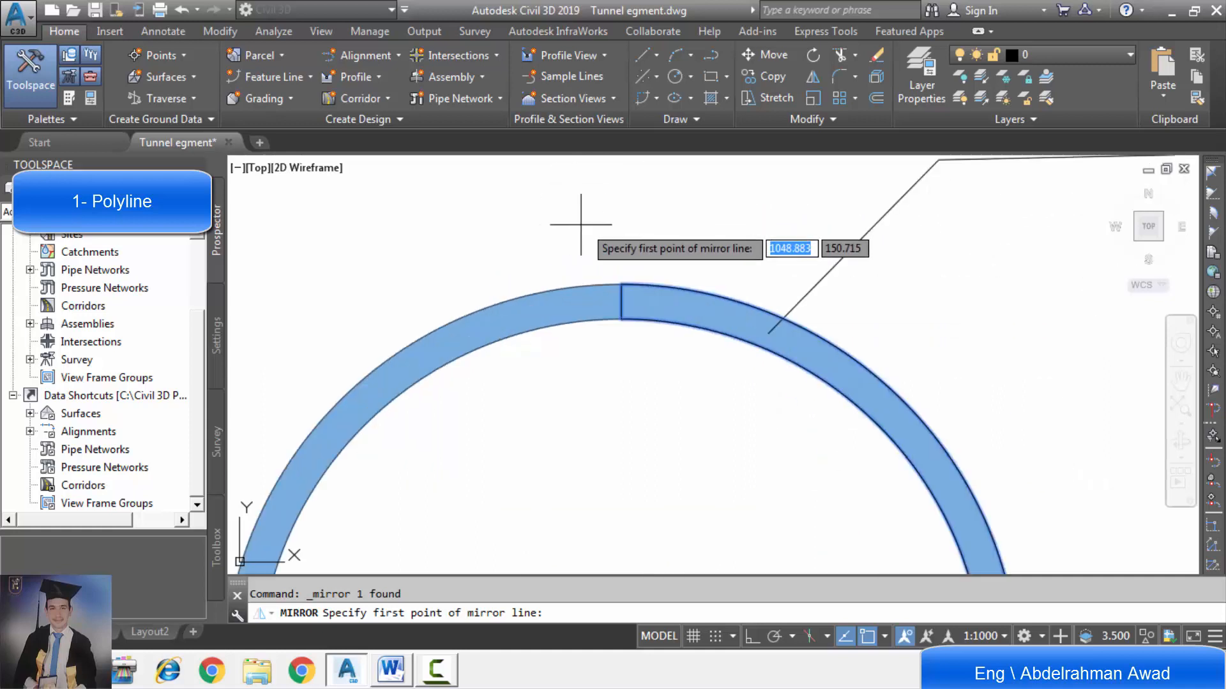
click(621, 284)
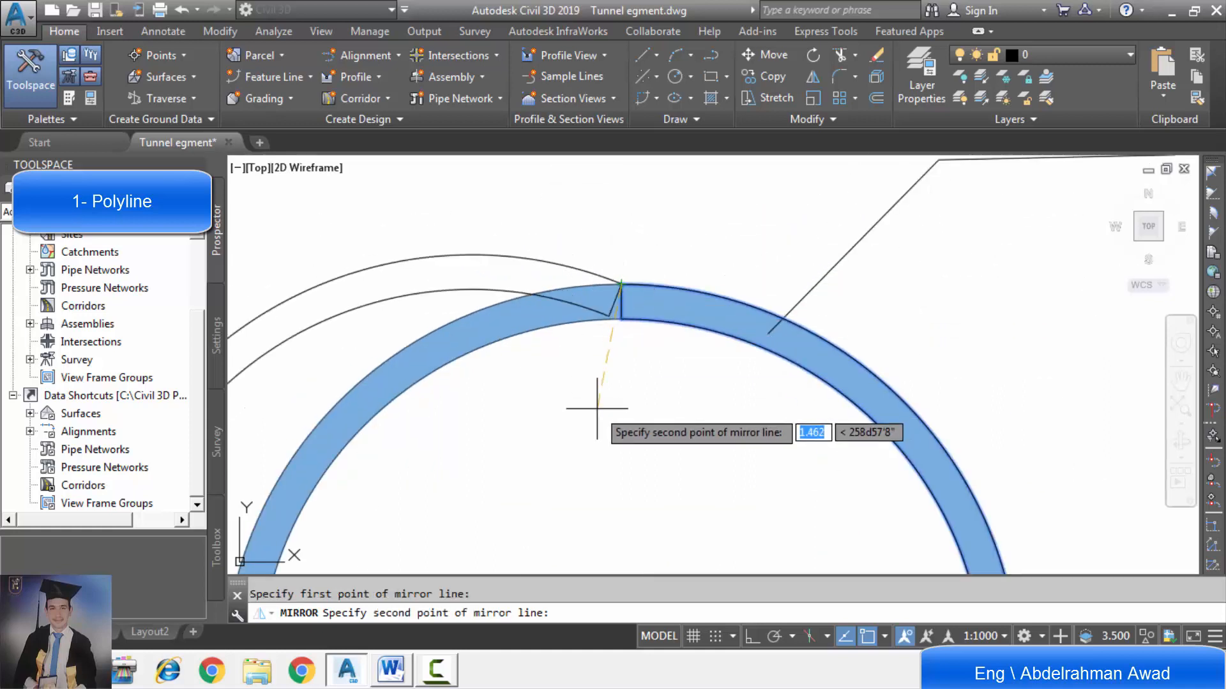
scroll(590, 407, down, 5)
scroll(615, 520, up, 4)
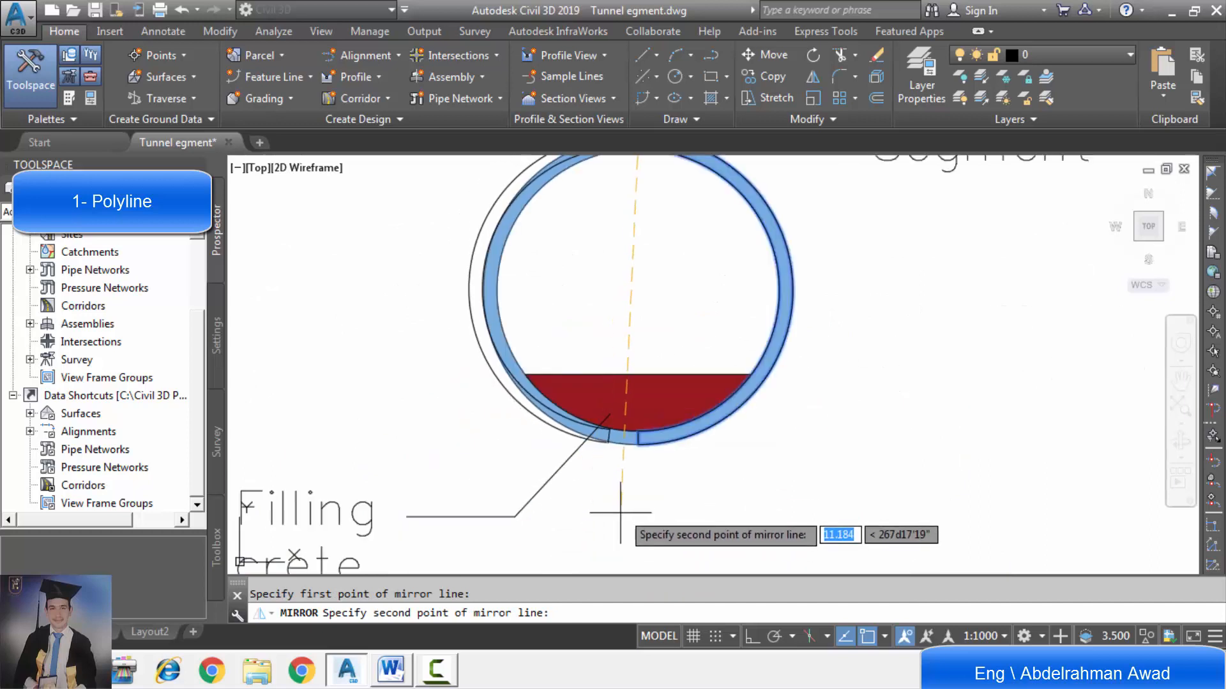
scroll(634, 472, up, 3)
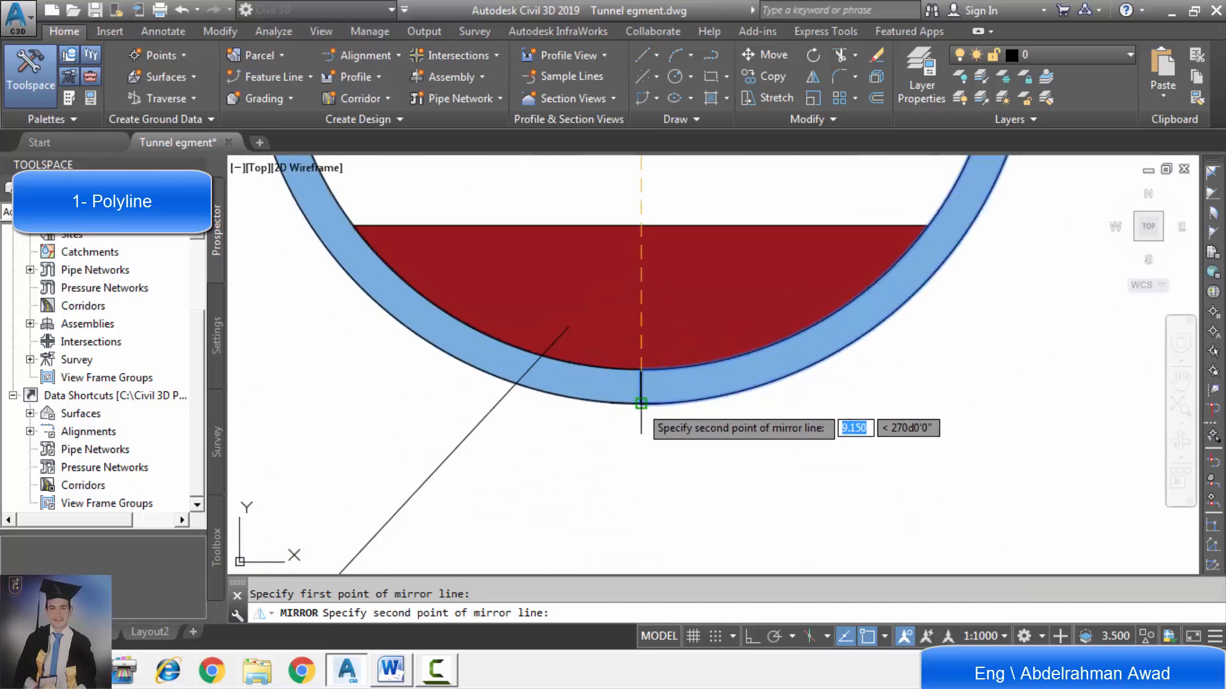
click(641, 403)
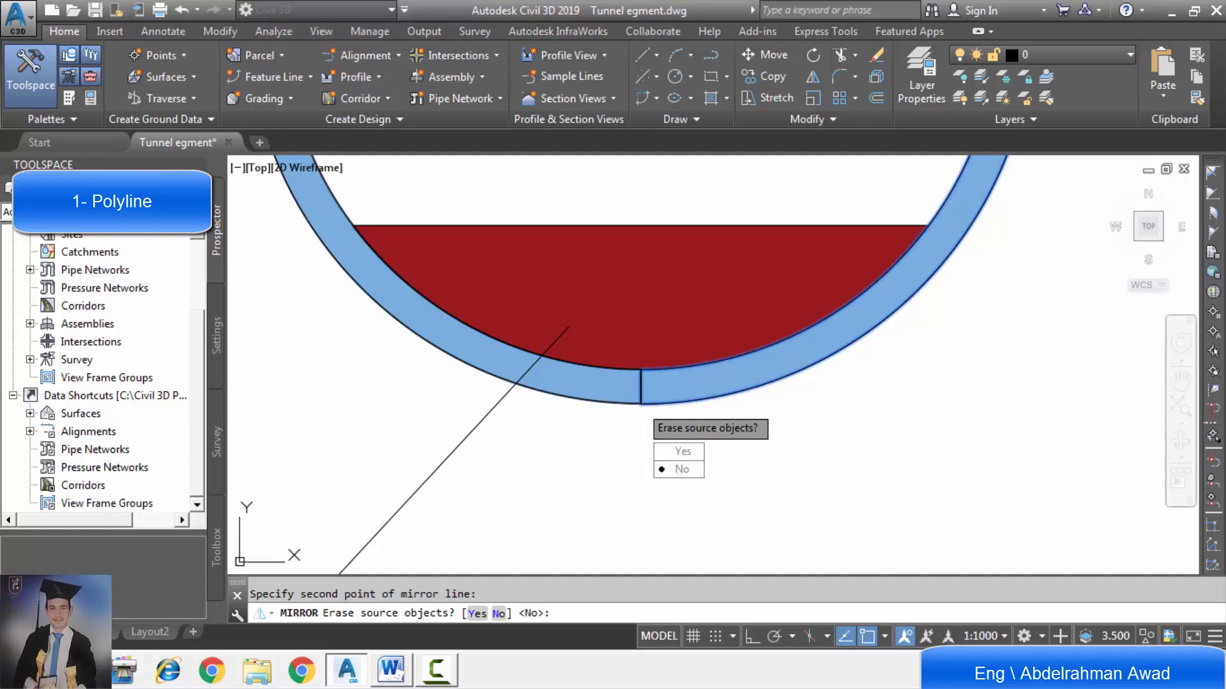
click(684, 467)
scroll(653, 505, down, 5)
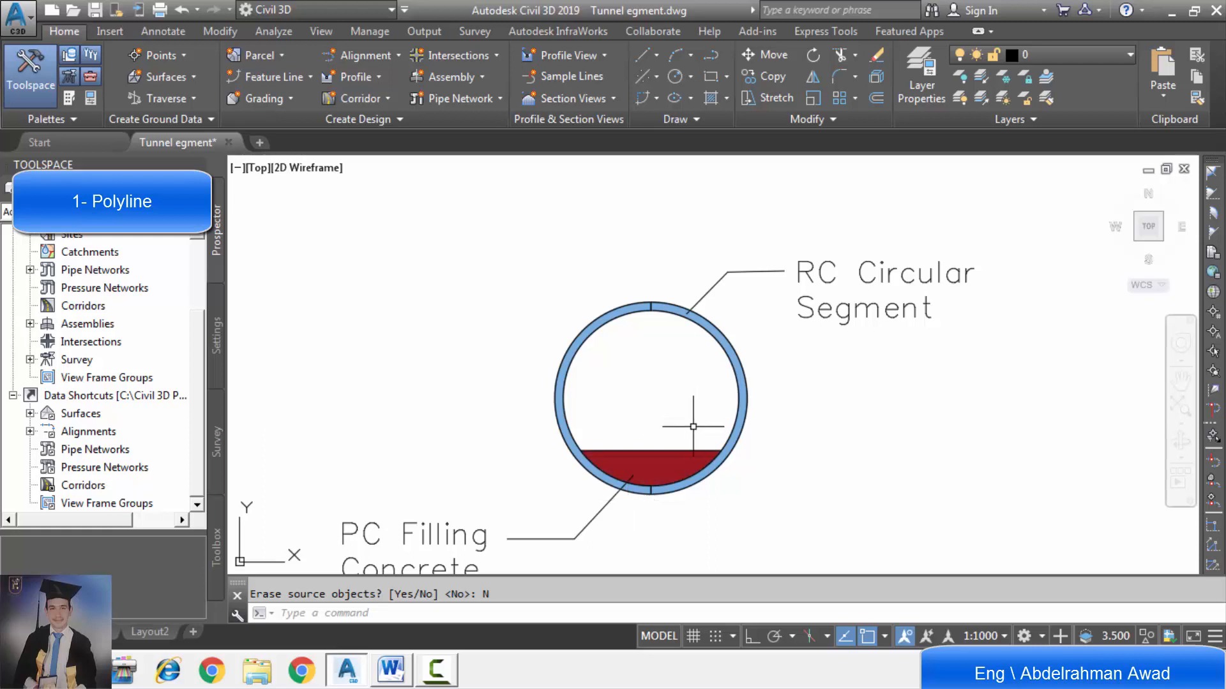
Step: Inspect the polylines outlining the right and left halves of the ring
mouse_move(678, 451)
key(Escape)
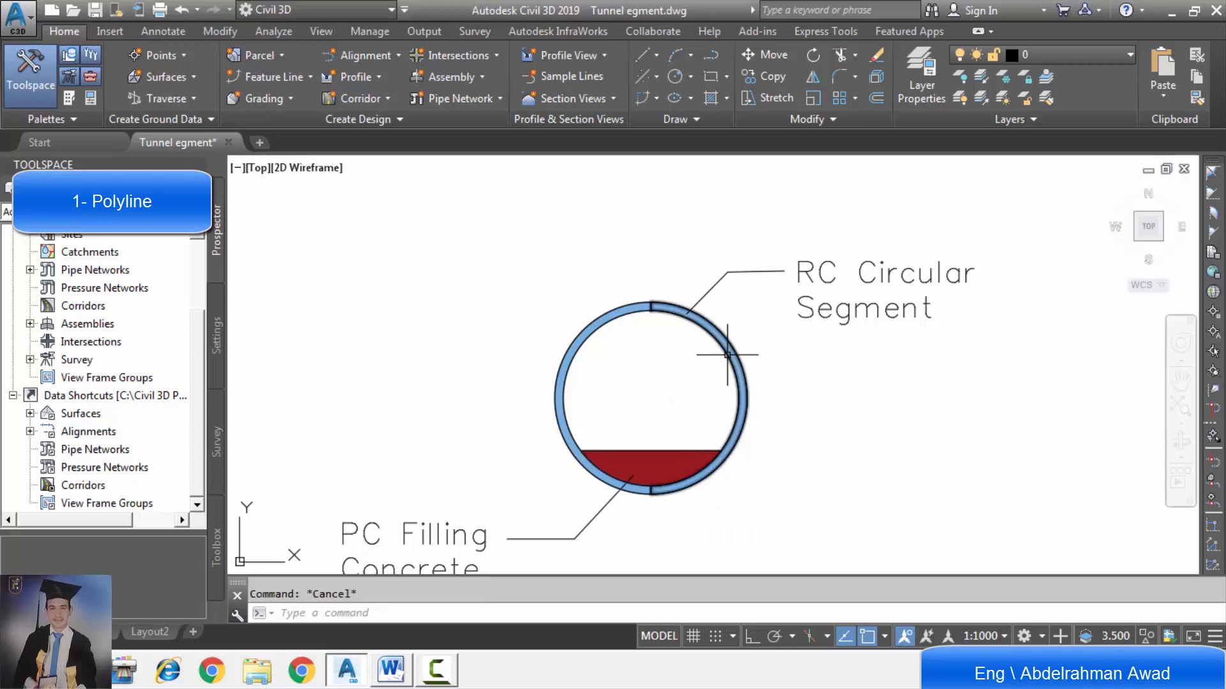
mouse_move(728, 355)
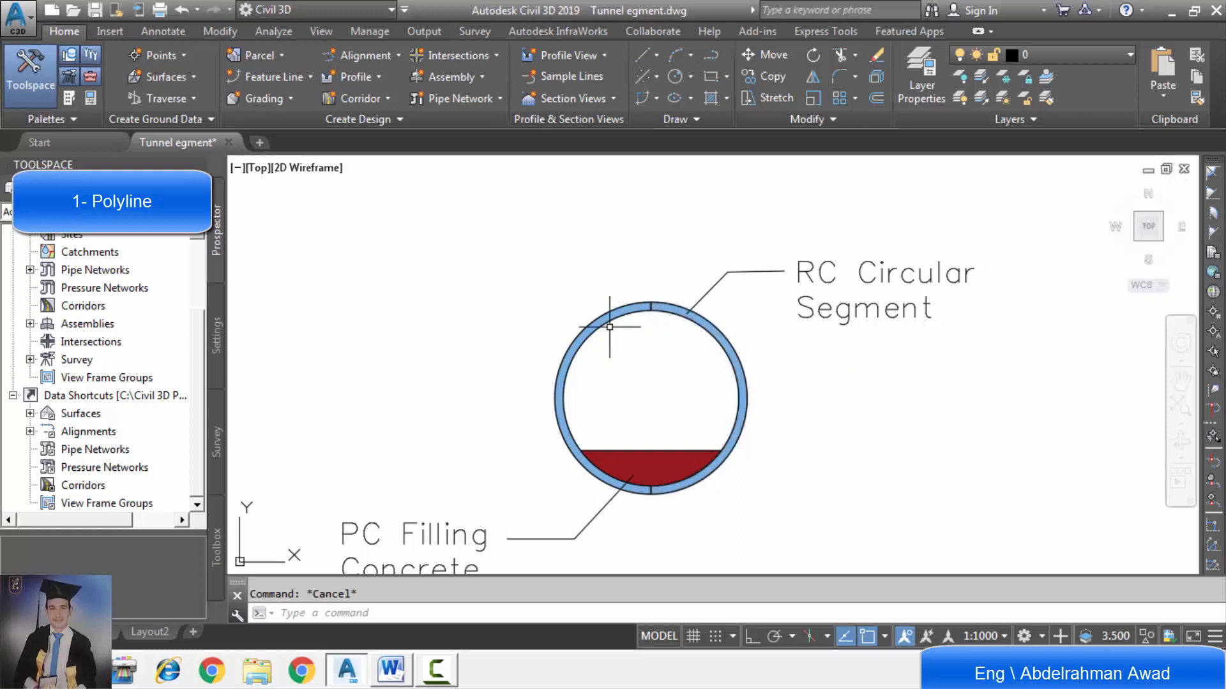
mouse_move(608, 325)
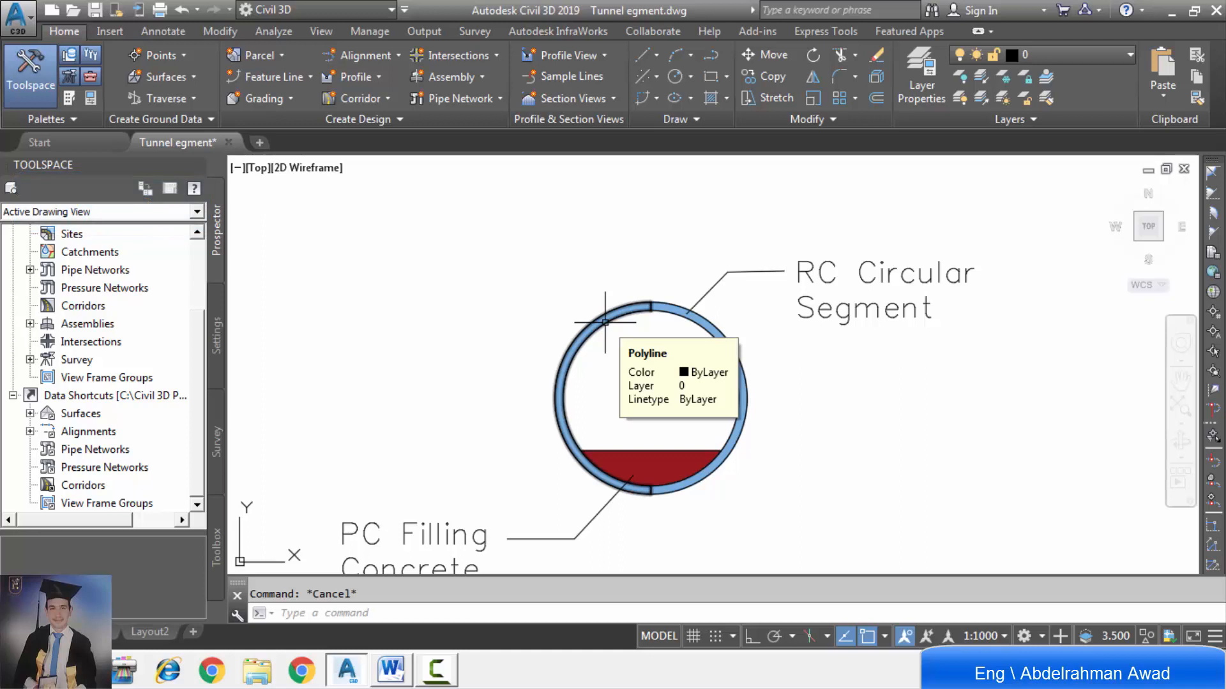
Step: Switch to the Word document Steps of Circular Tunnel.docx and highlight step c) on transforming each polyline to a subassembly
click(392, 672)
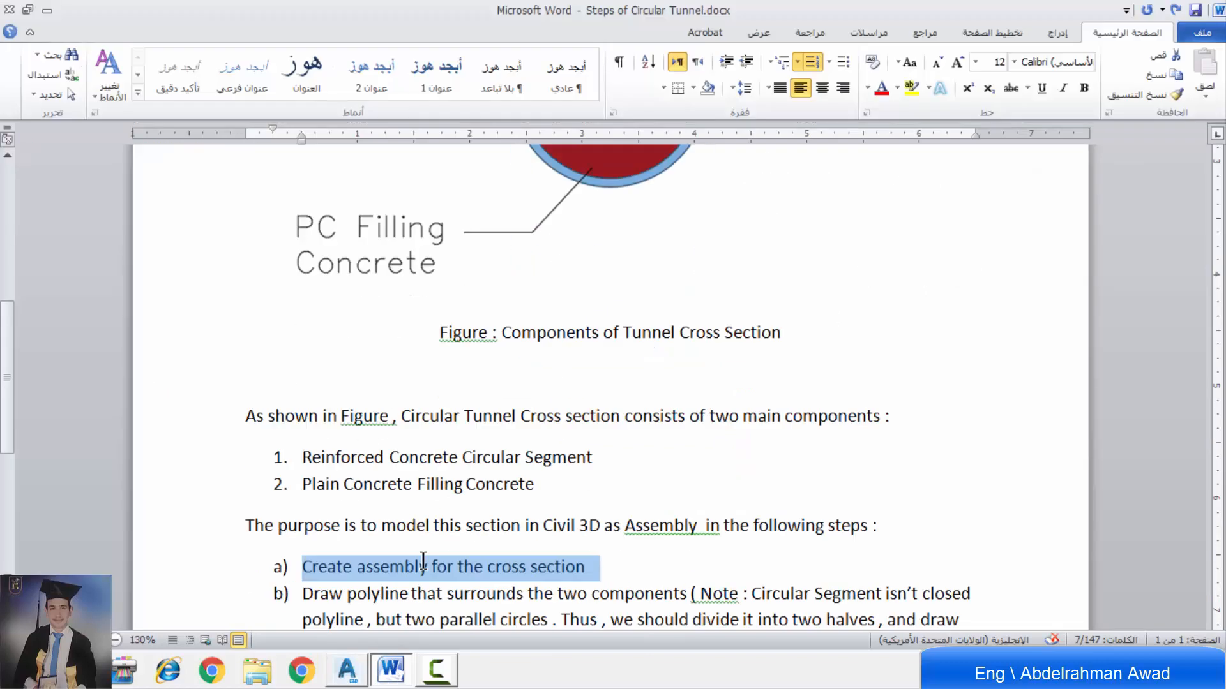
scroll(422, 589, down, 1)
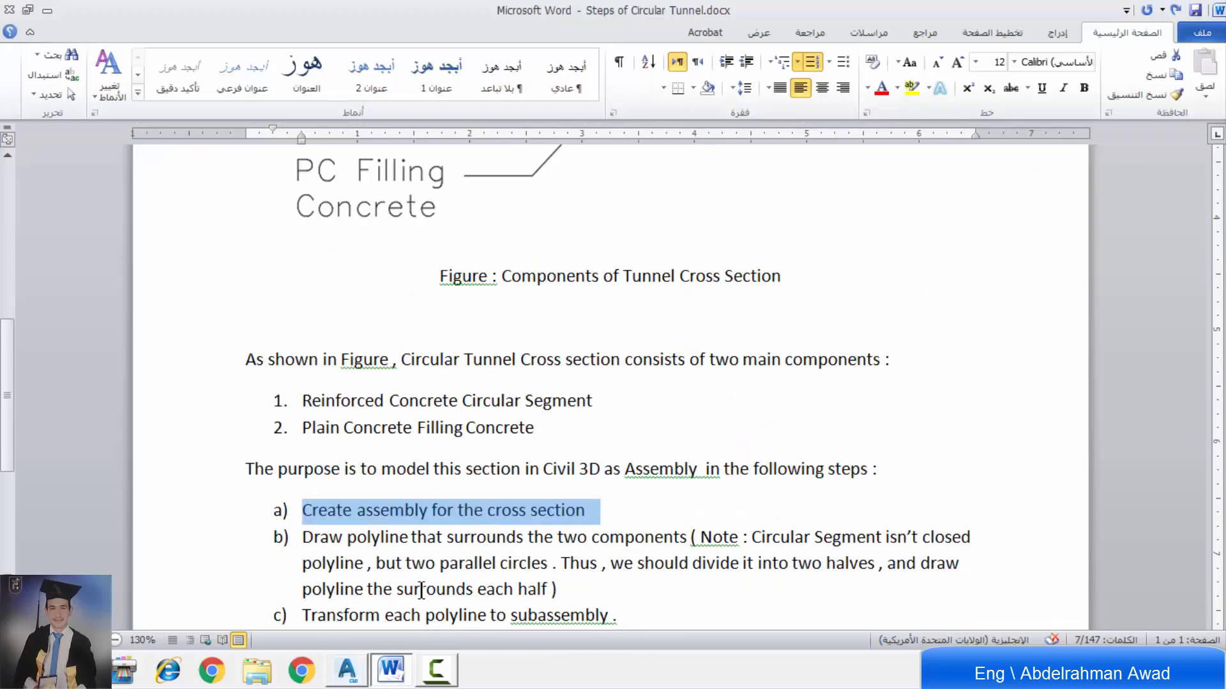
scroll(422, 589, down, 1)
scroll(420, 568, up, 1)
triple_click(417, 614)
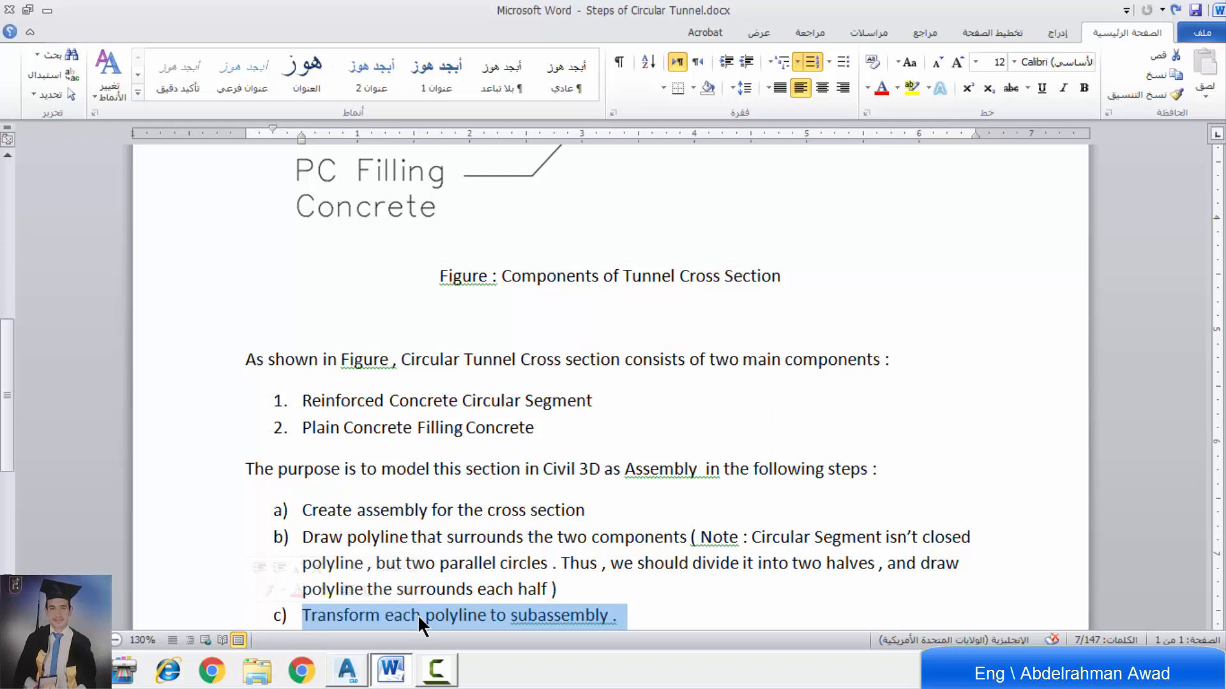
click(436, 668)
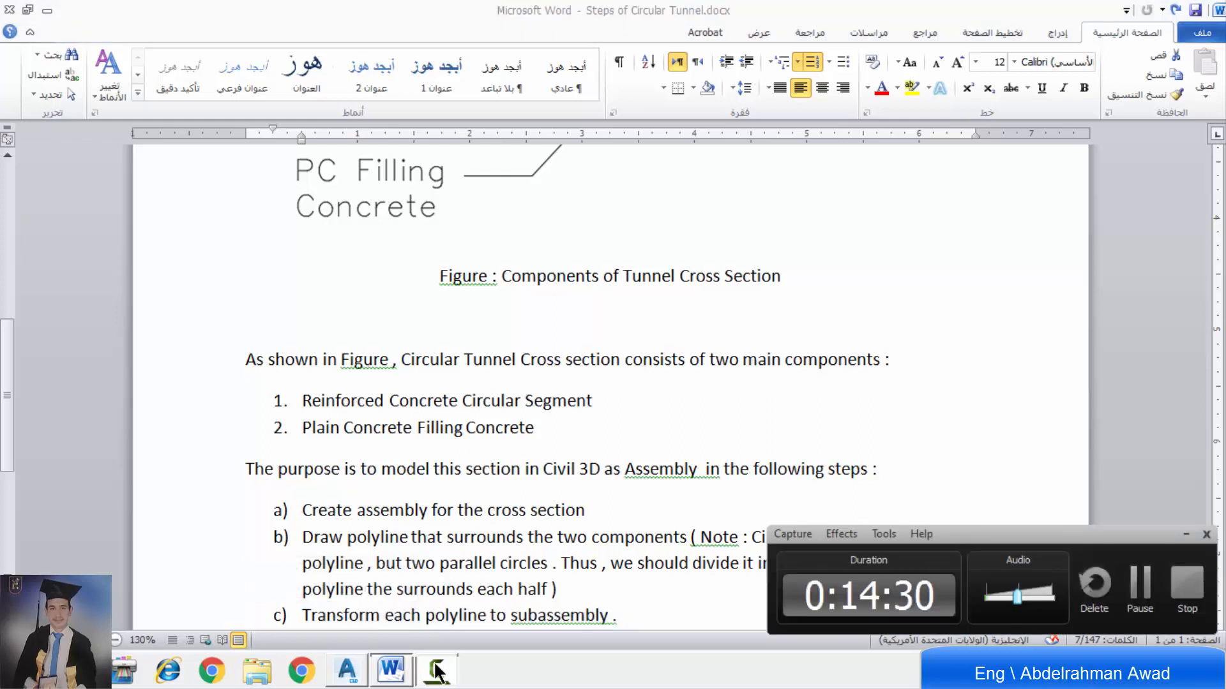
click(436, 670)
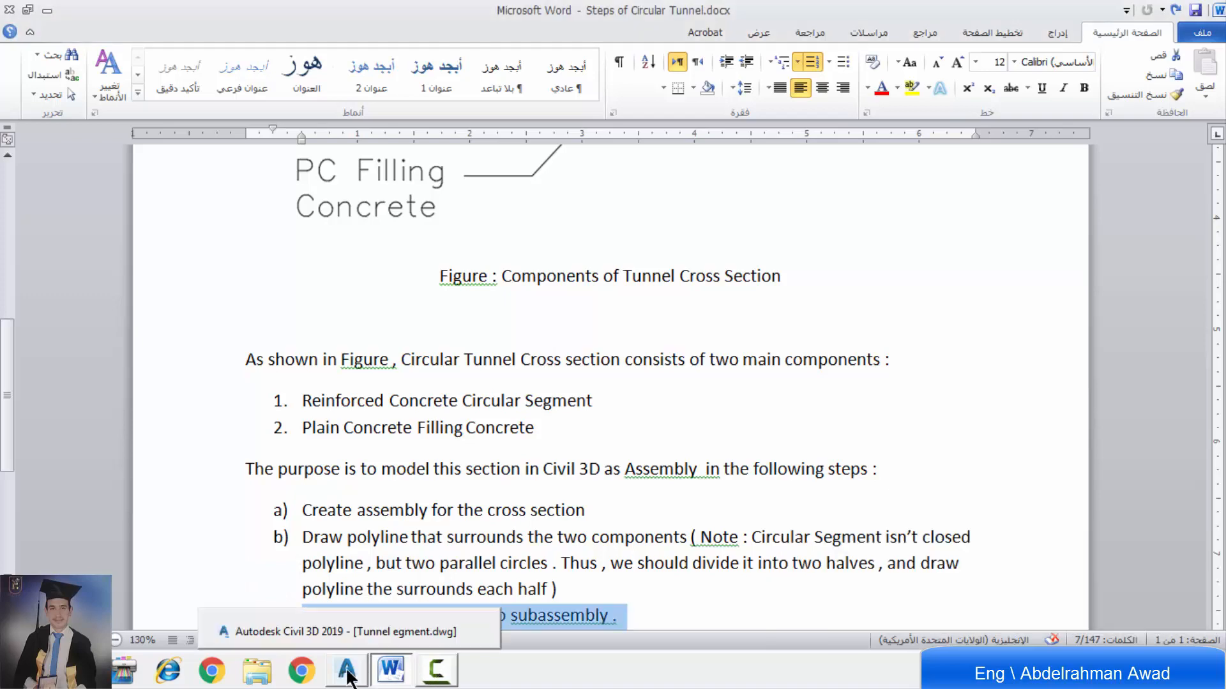
Step: Switch back to Civil 3D and create a subassembly named FILLING CONCRETE from the polyline around the PC filling
click(348, 672)
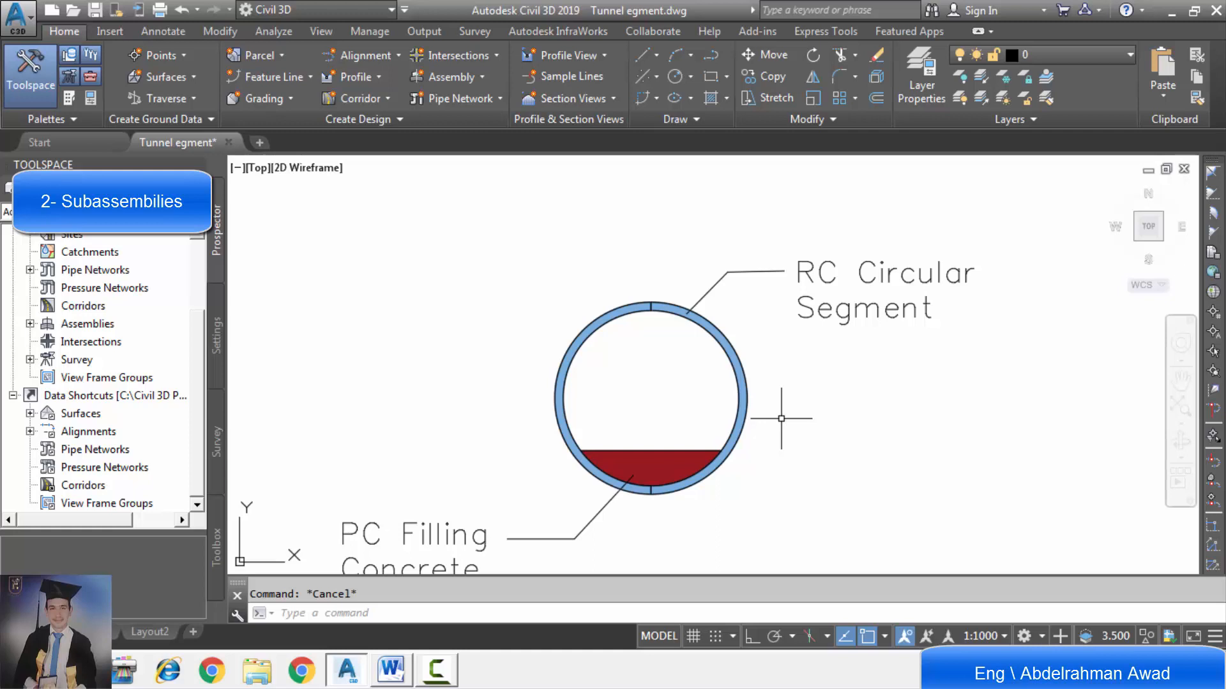
click(423, 121)
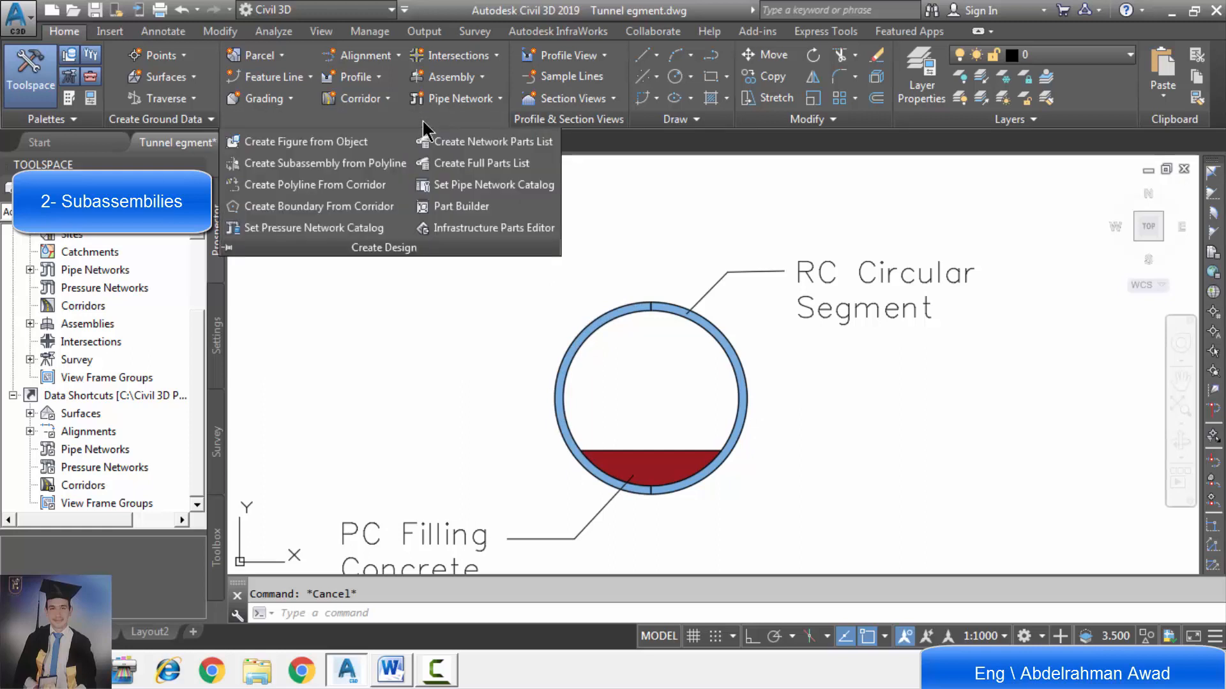
click(378, 167)
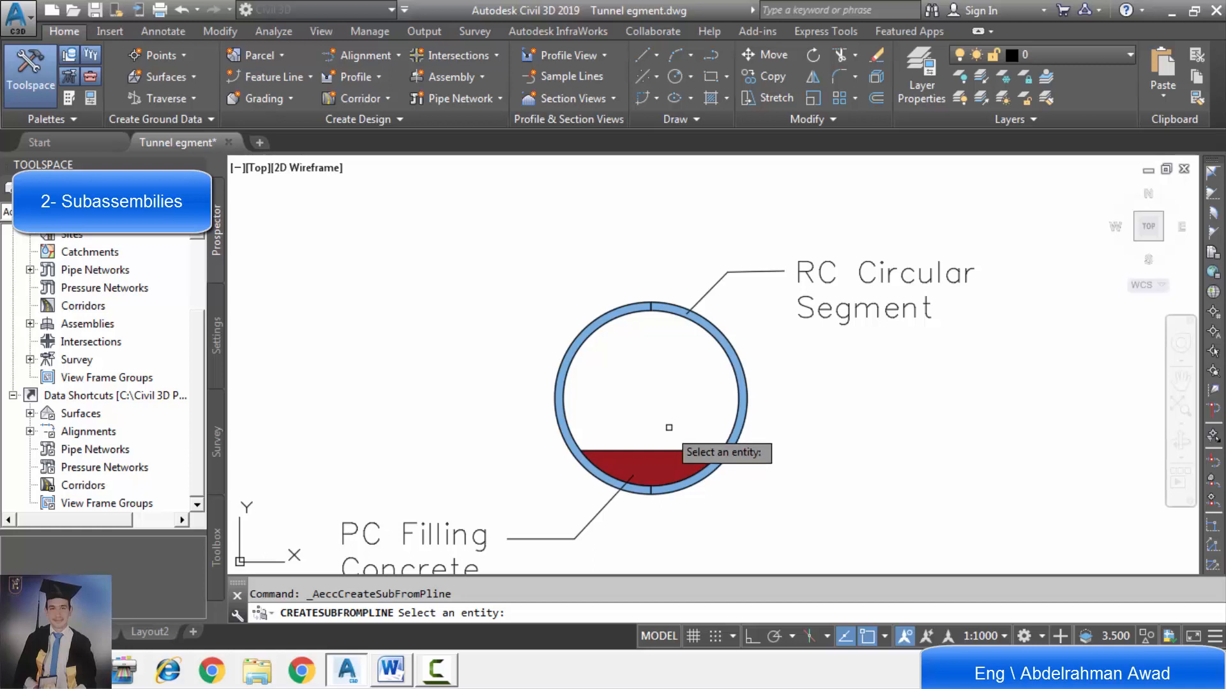
scroll(666, 524, up, 2)
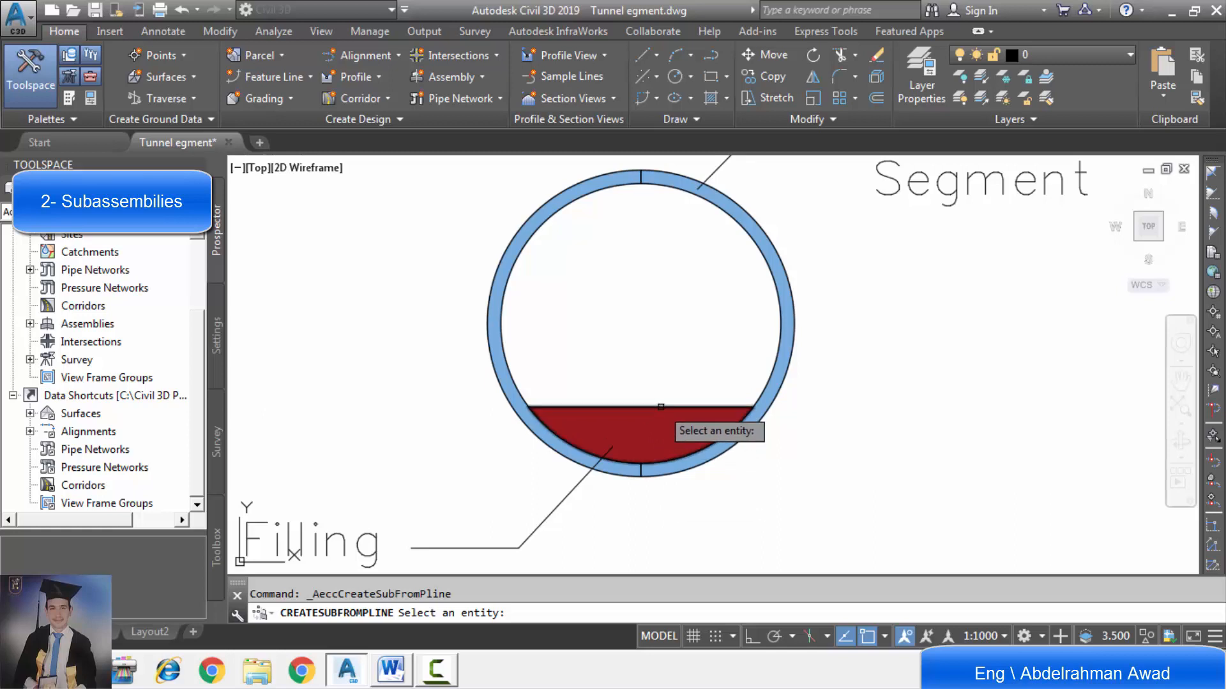
click(661, 407)
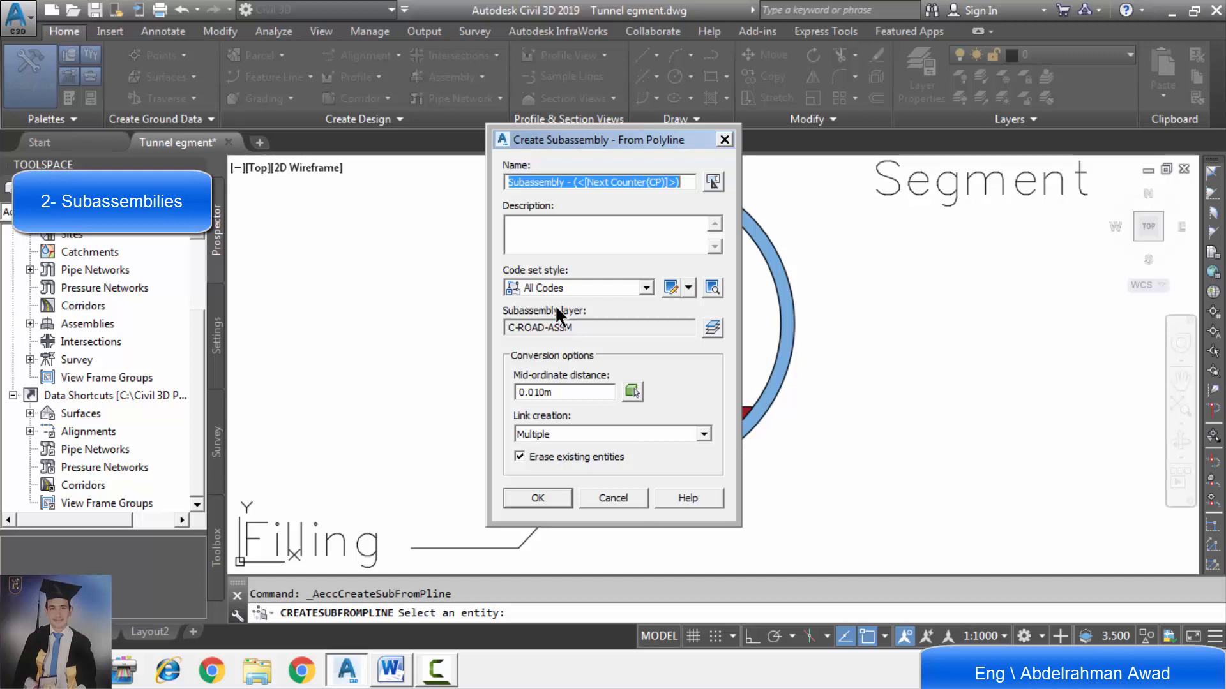
text(FILL)
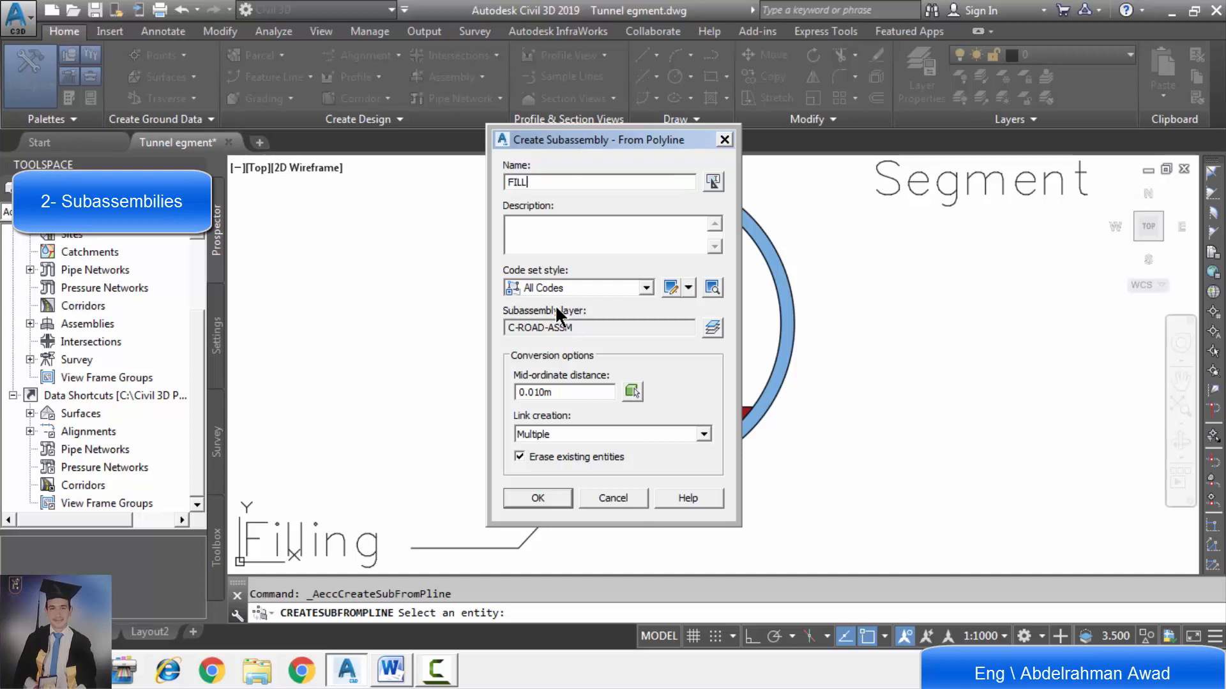
text(ING CONCRETE)
click(538, 497)
key(F9)
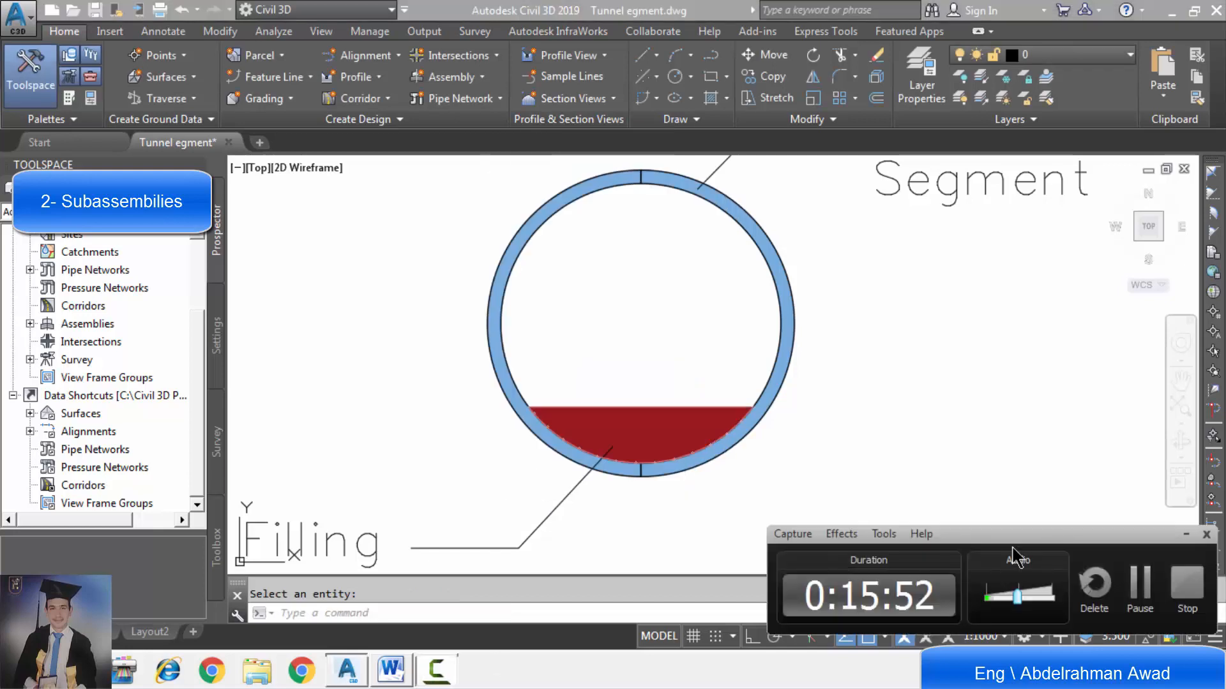
Step: Inspect the FILLING CONCRETE subassembly's outline and origin point around the PC filling
scroll(894, 447, up, 3)
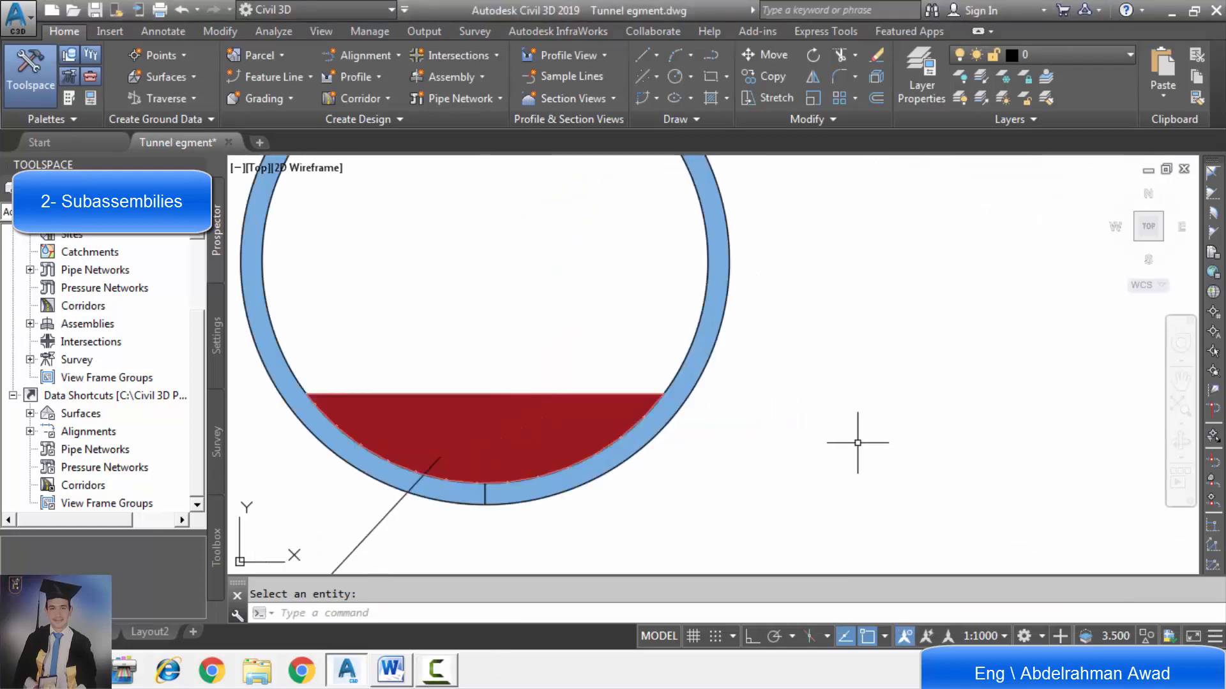
click(618, 393)
scroll(618, 392, up, 4)
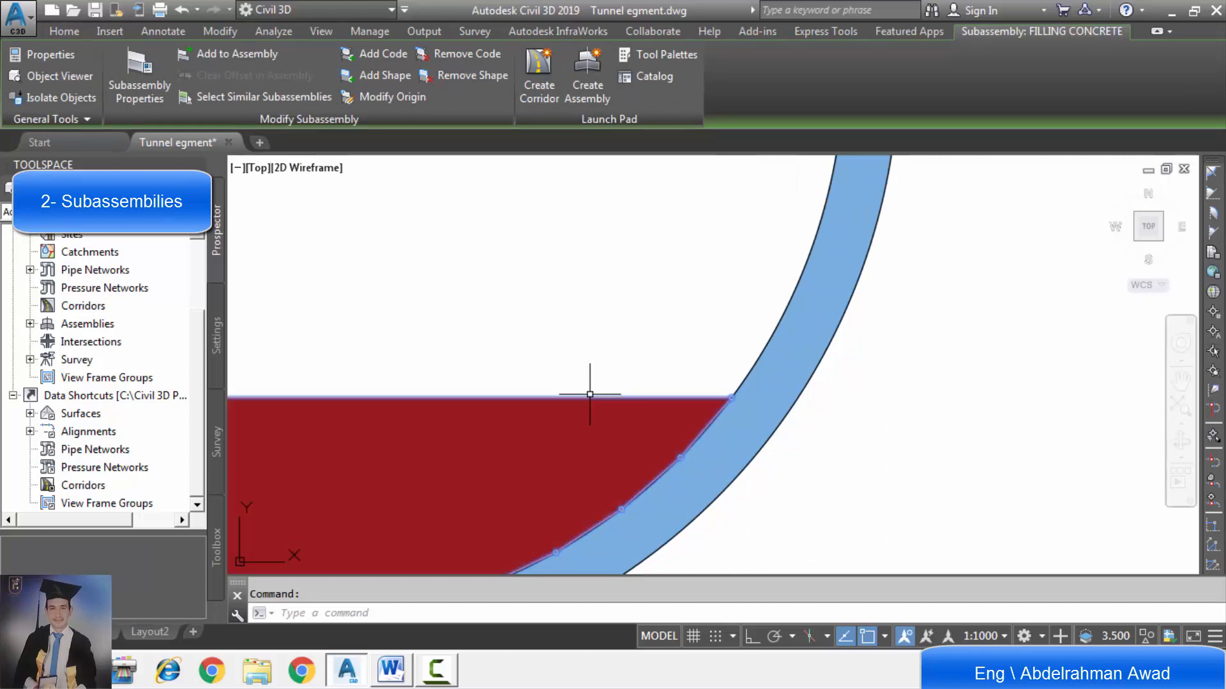
mouse_move(590, 394)
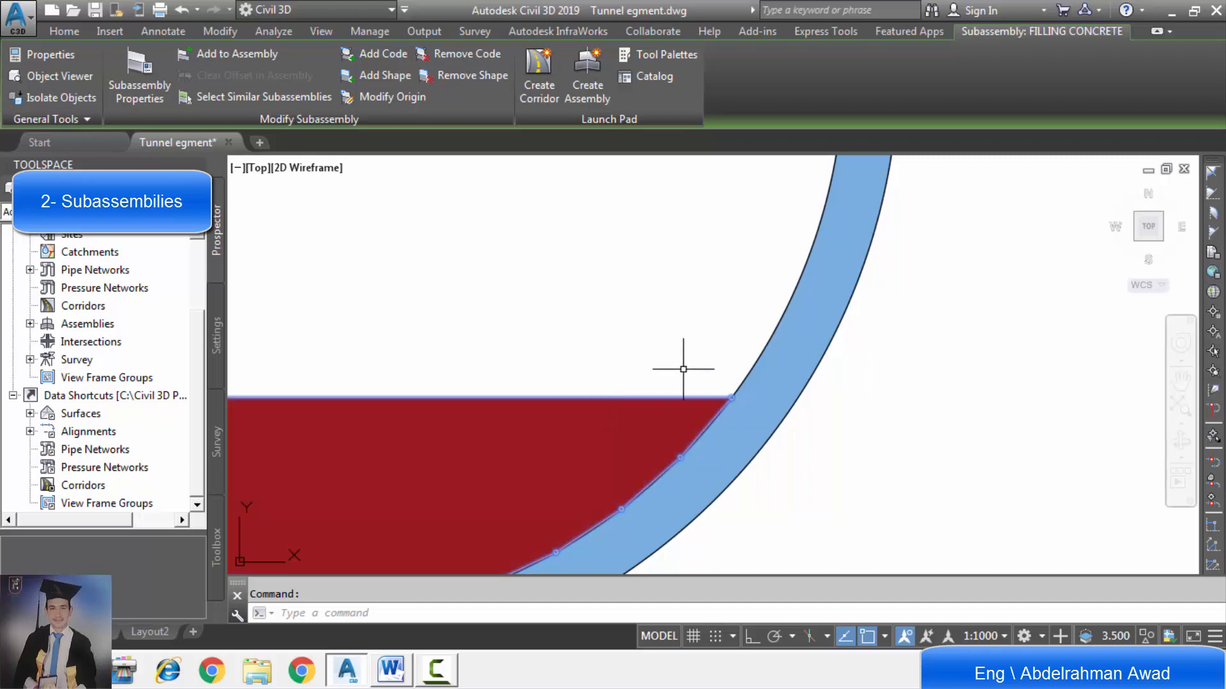
scroll(651, 381, down, 5)
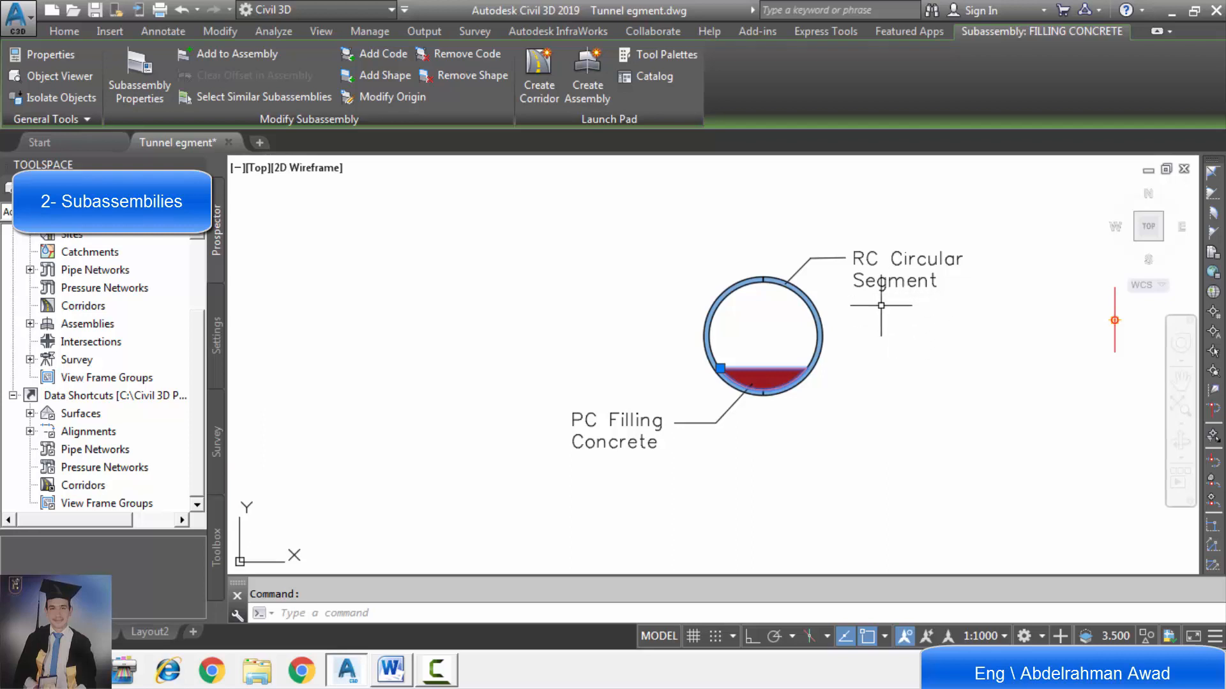
scroll(834, 305, up, 4)
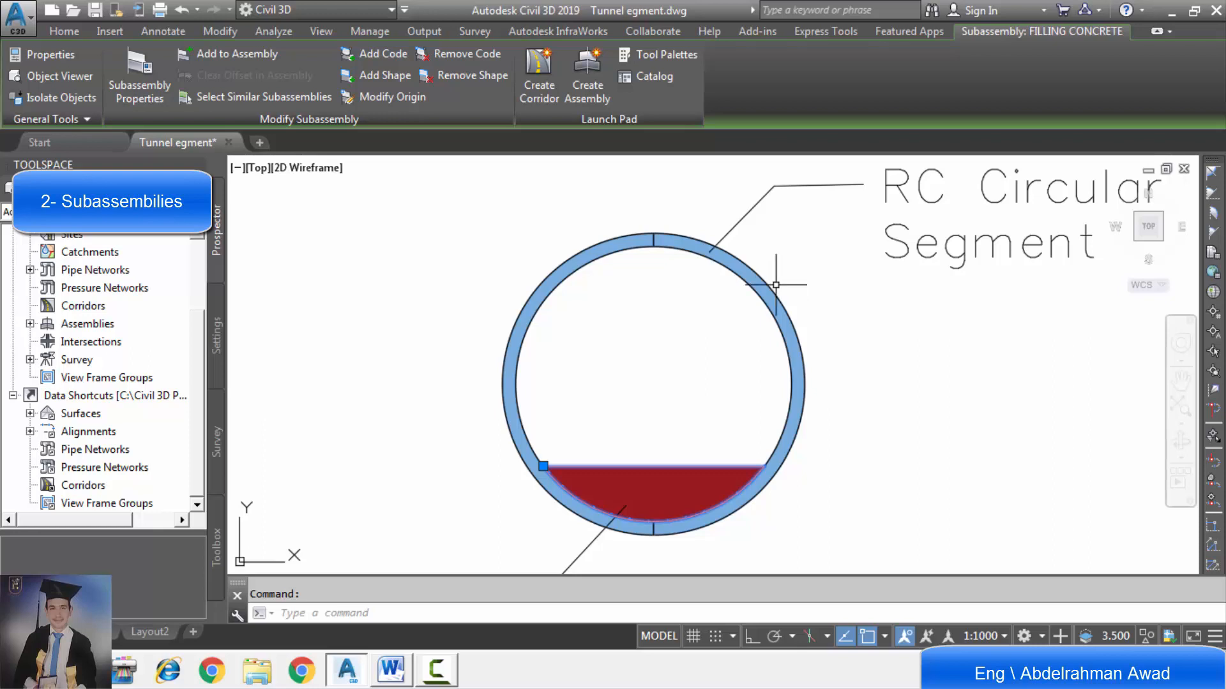
key(Escape)
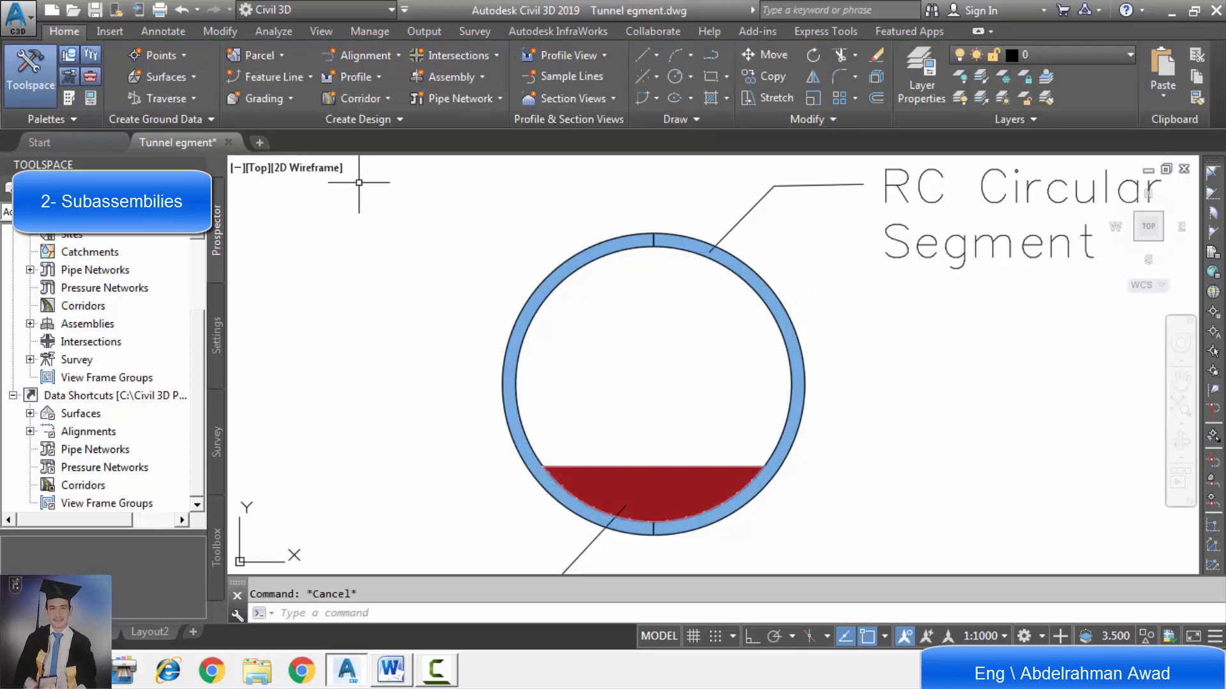
Step: Create a subassembly named RIGHT CIRCULAR SEGMENT from the polyline around the right half of the ring
click(370, 129)
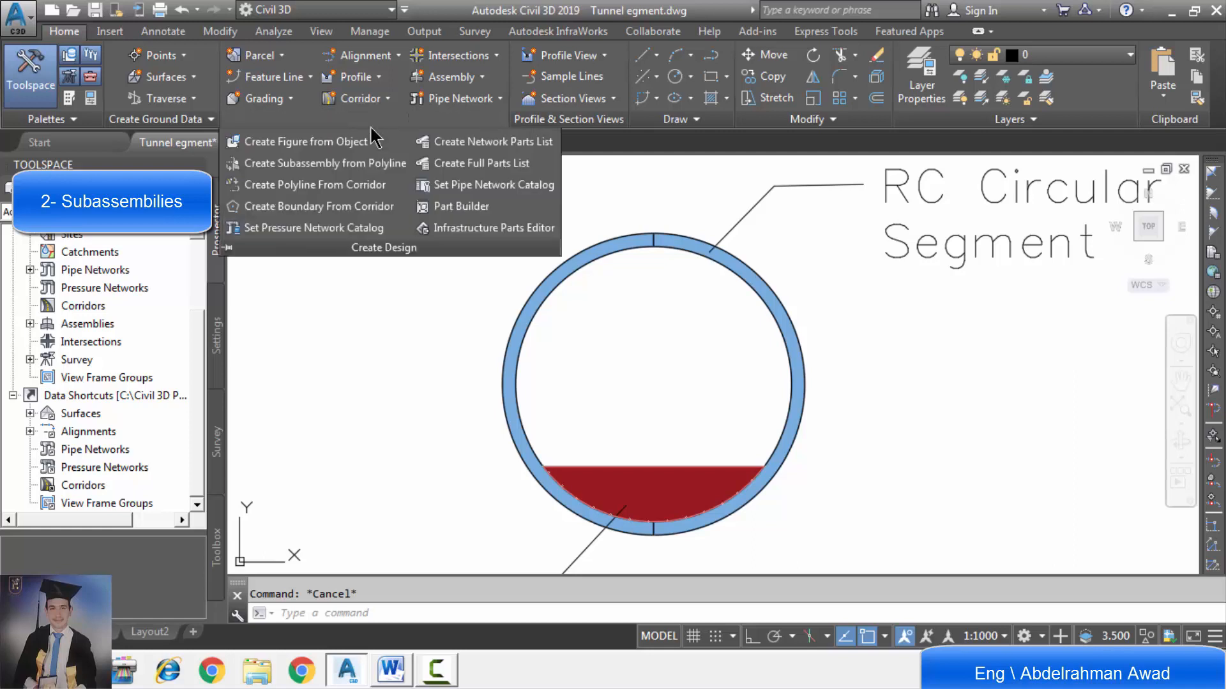
click(367, 164)
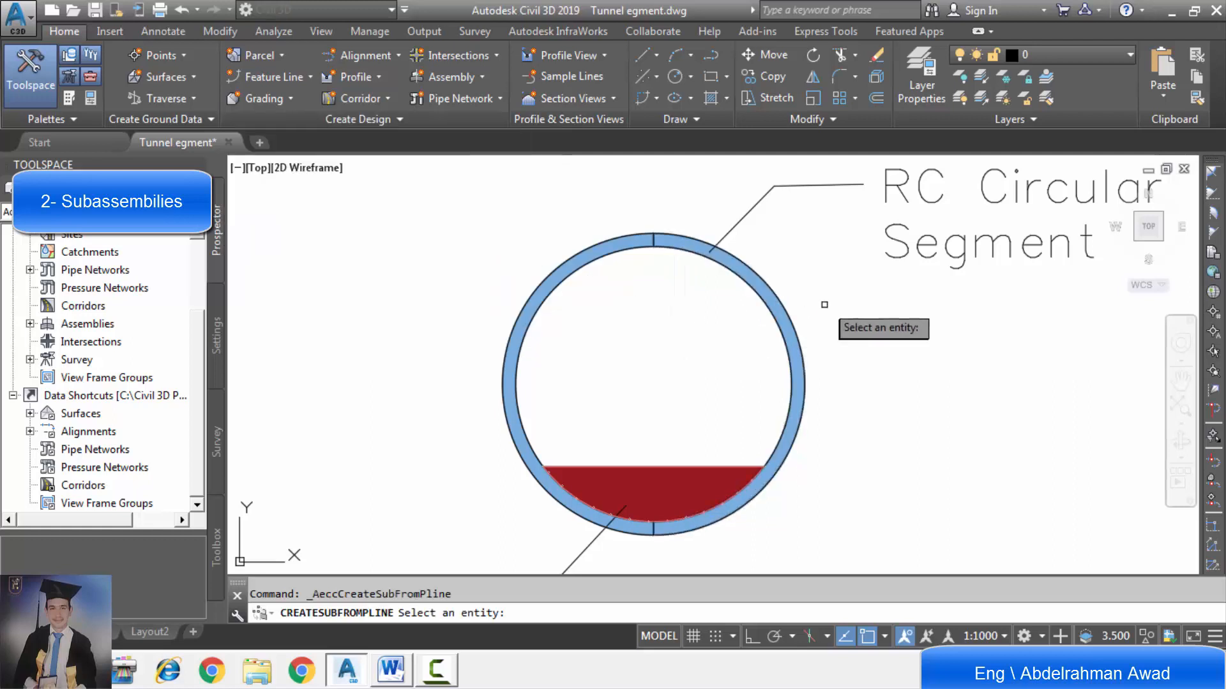
click(789, 315)
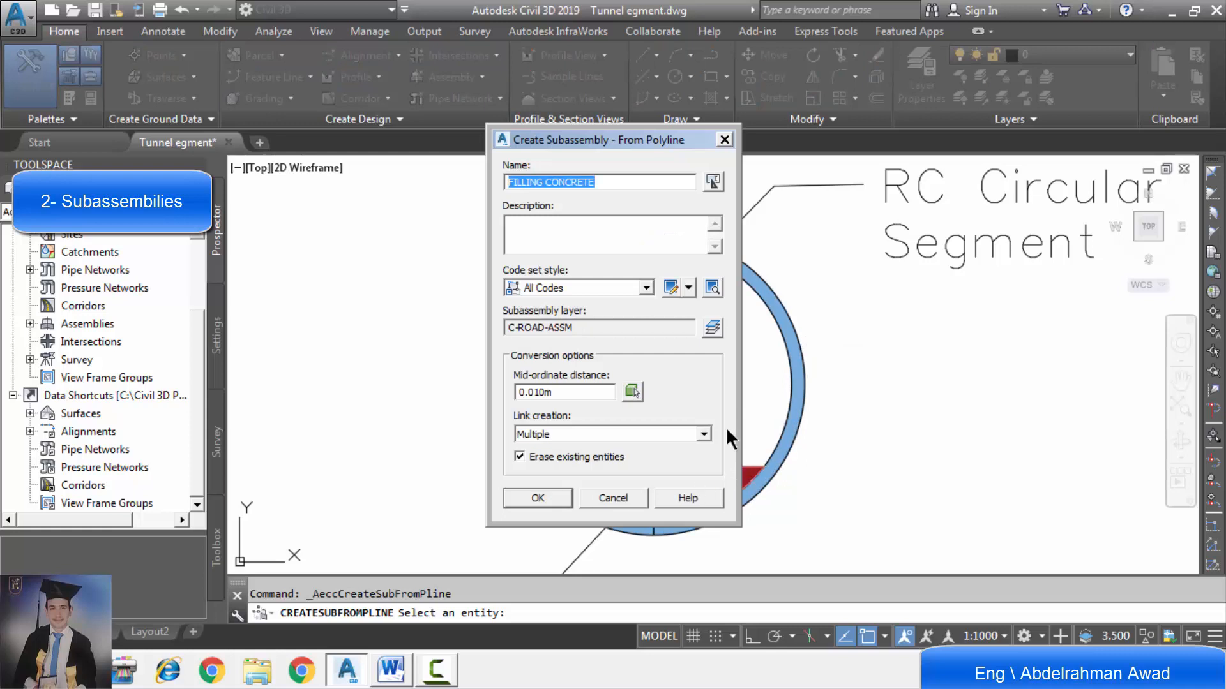
drag(618, 139, 466, 163)
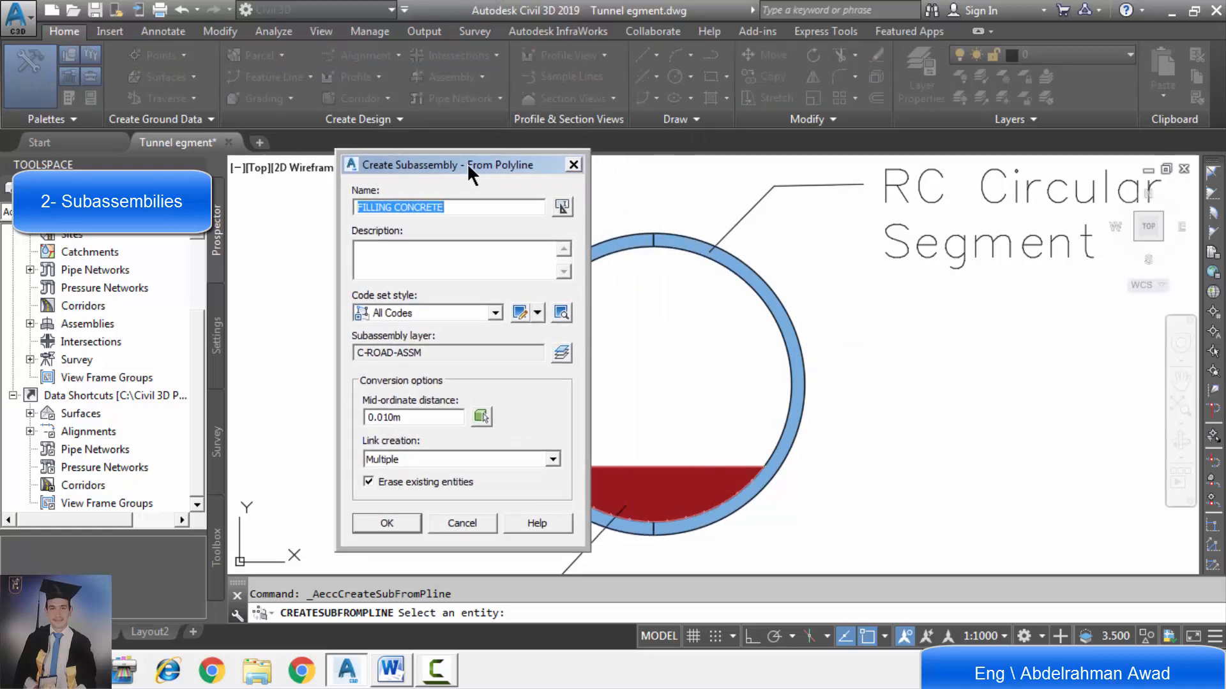
text(RI)
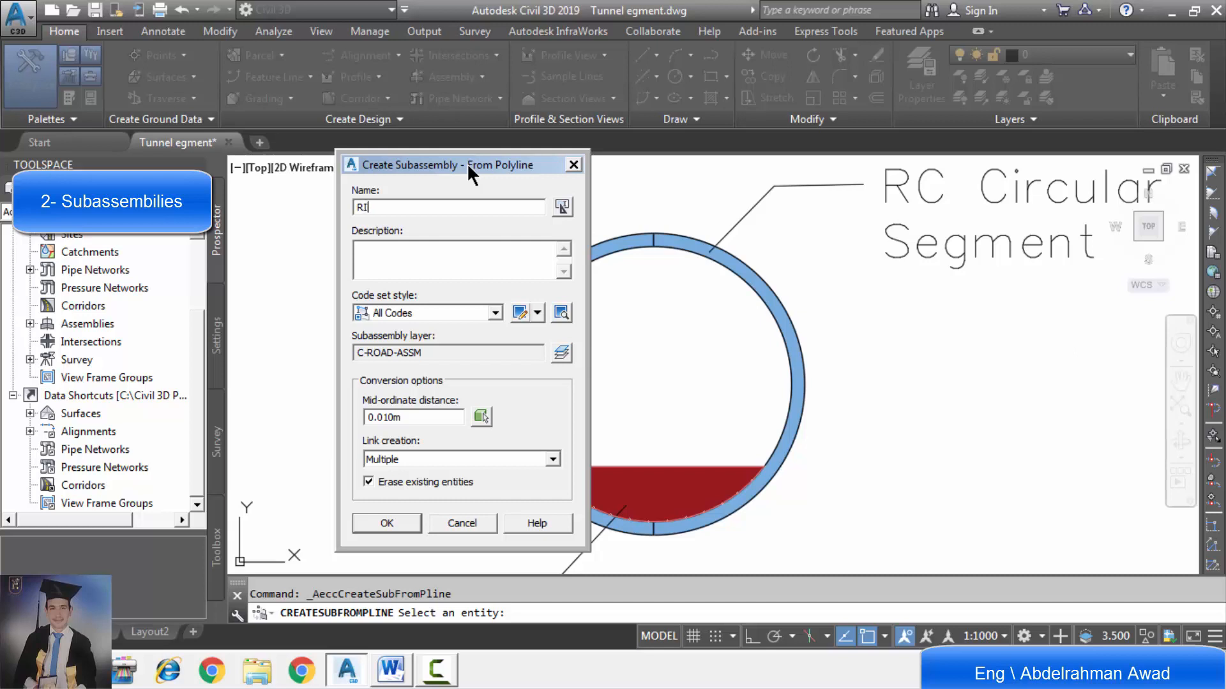
text(GHT CIRCULAR SEGMENT)
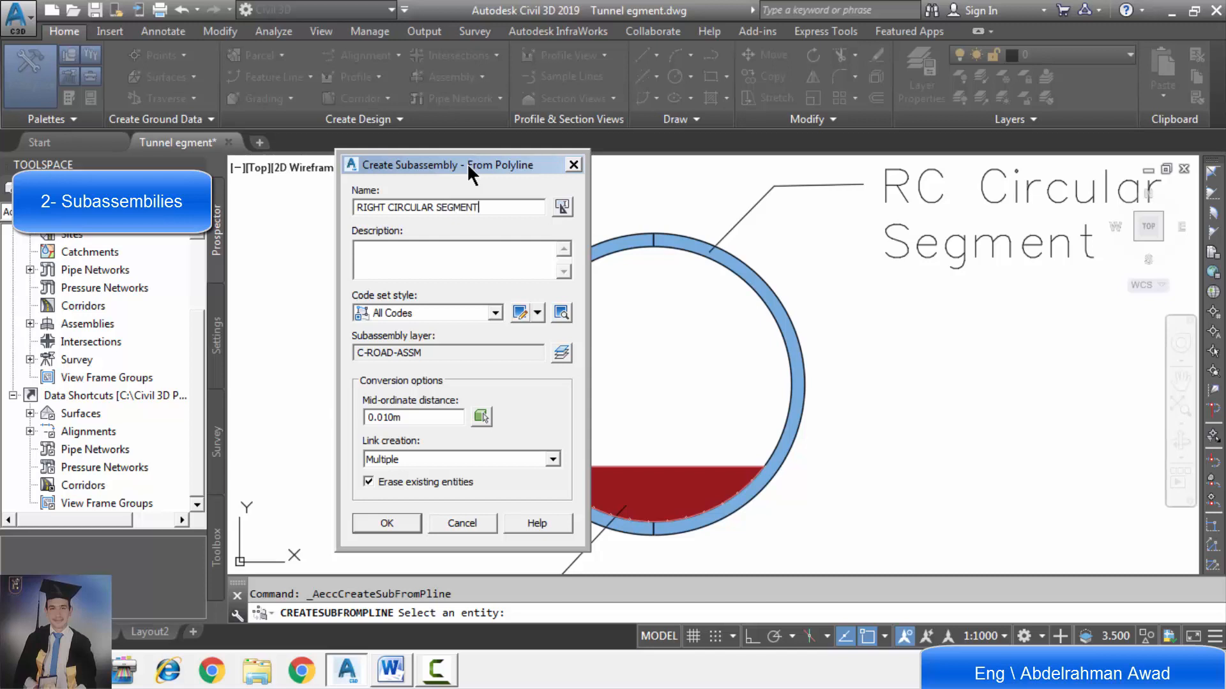
click(407, 527)
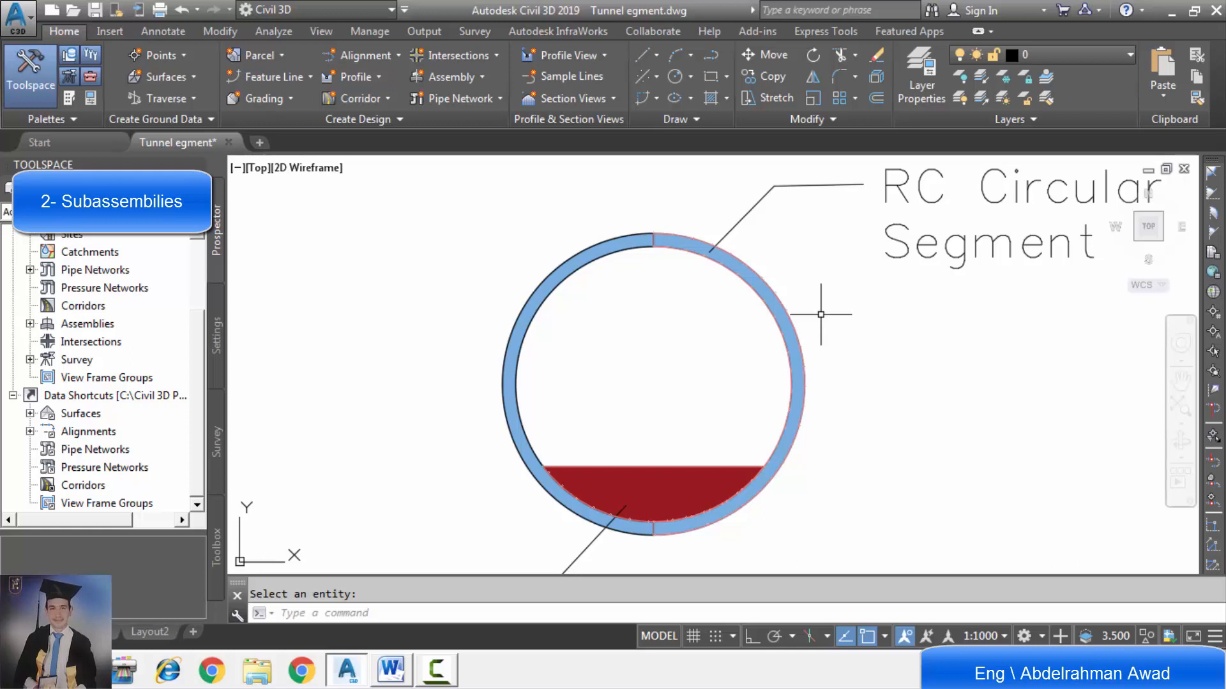
Step: Create a subassembly named LEFT CIRCULAR SEGMENT from the polyline around the left half of the ring
click(395, 121)
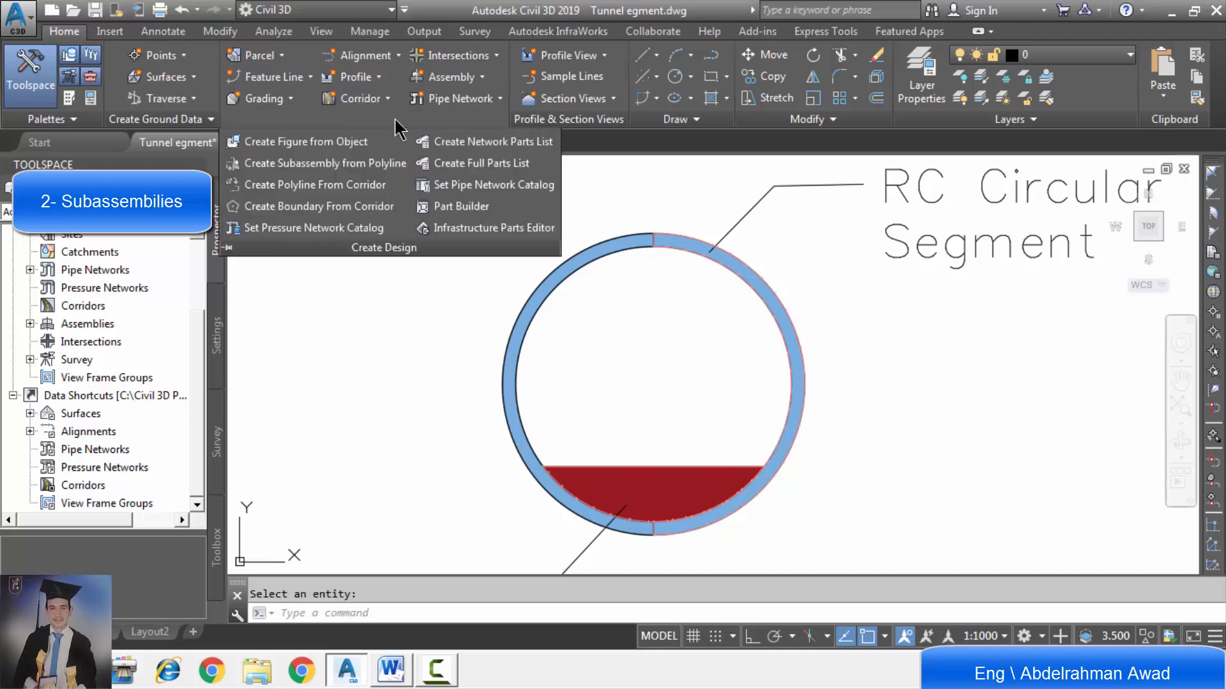
click(374, 165)
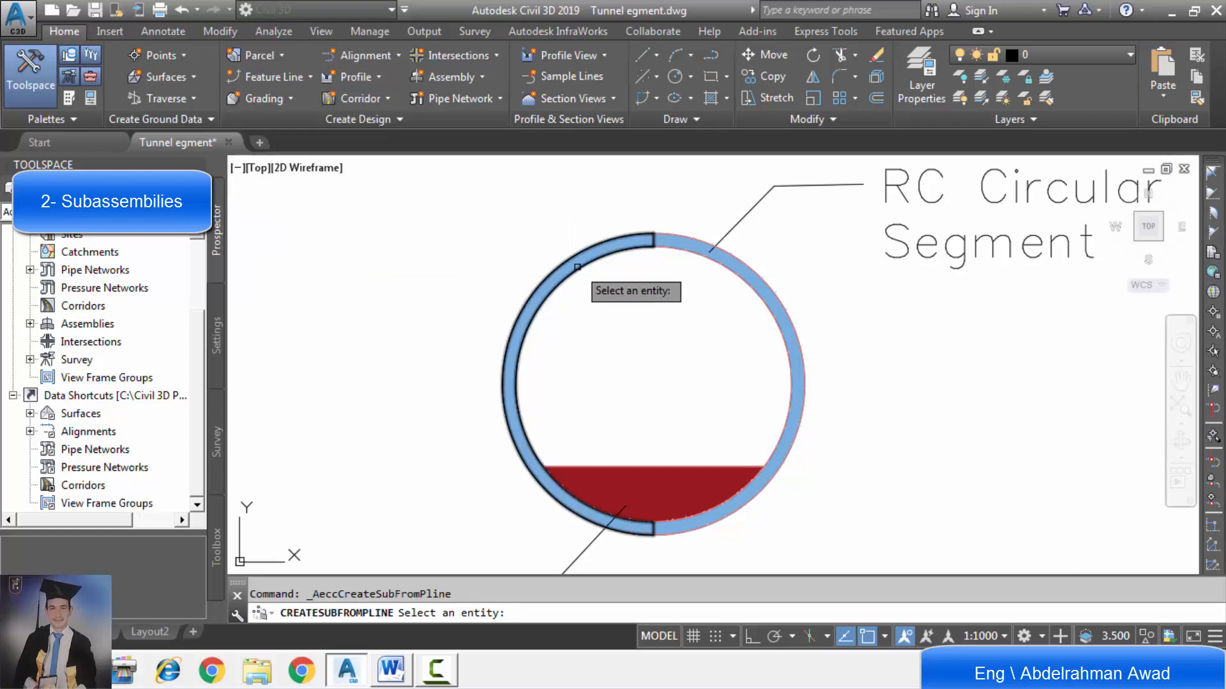
click(577, 267)
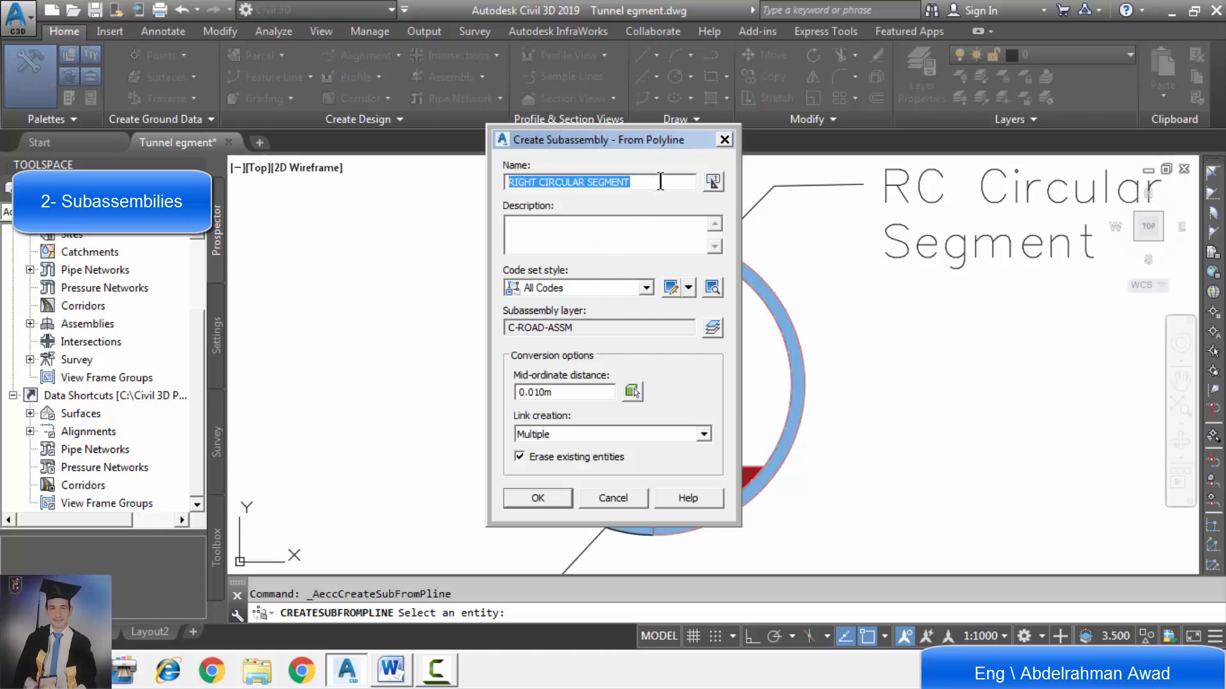
click(582, 182)
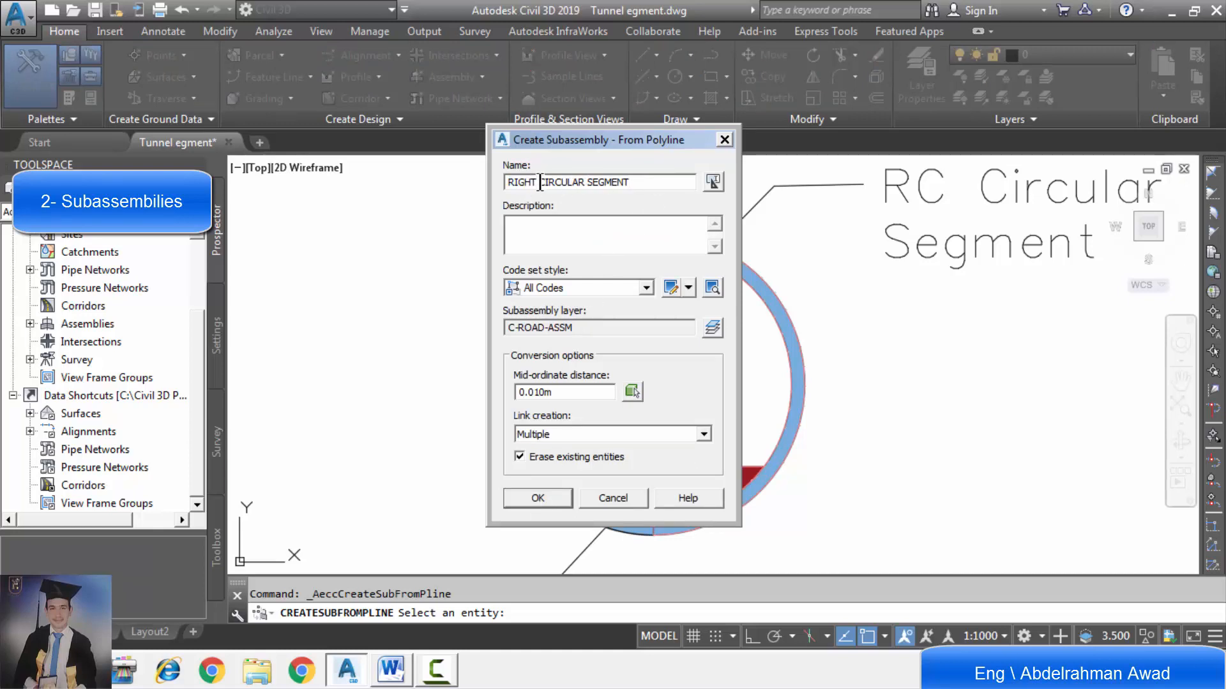
drag(536, 182, 493, 190)
text(LRFT)
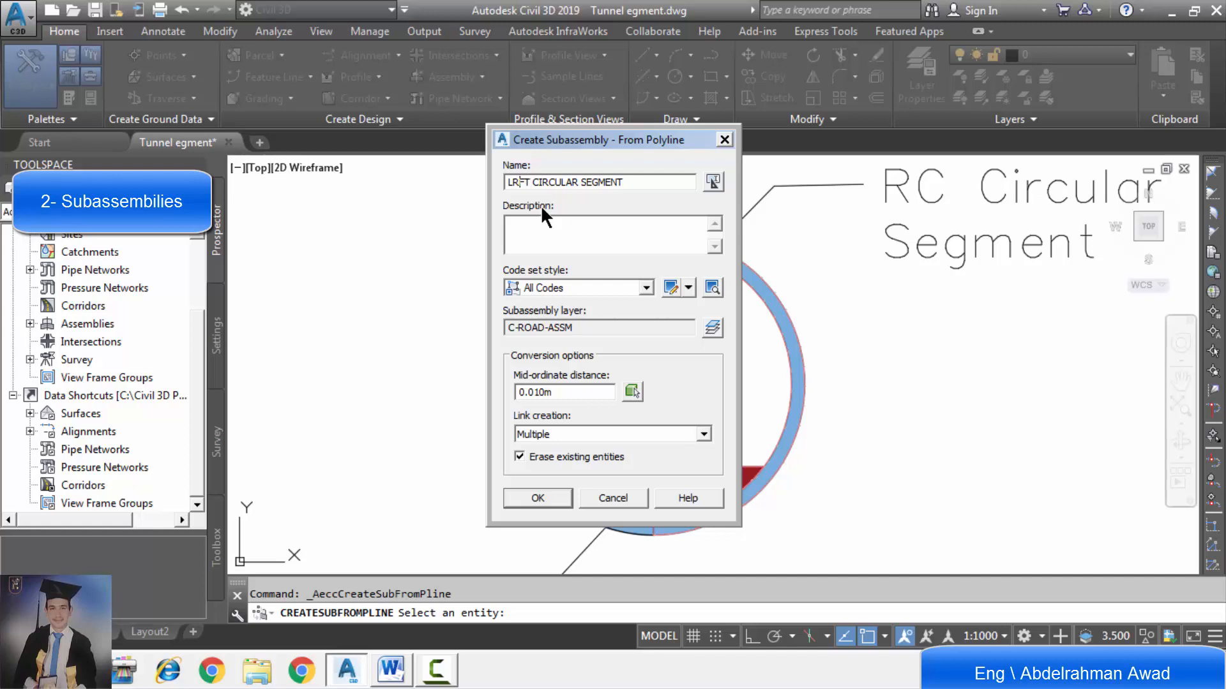
key(Delete)
text(E)
click(537, 498)
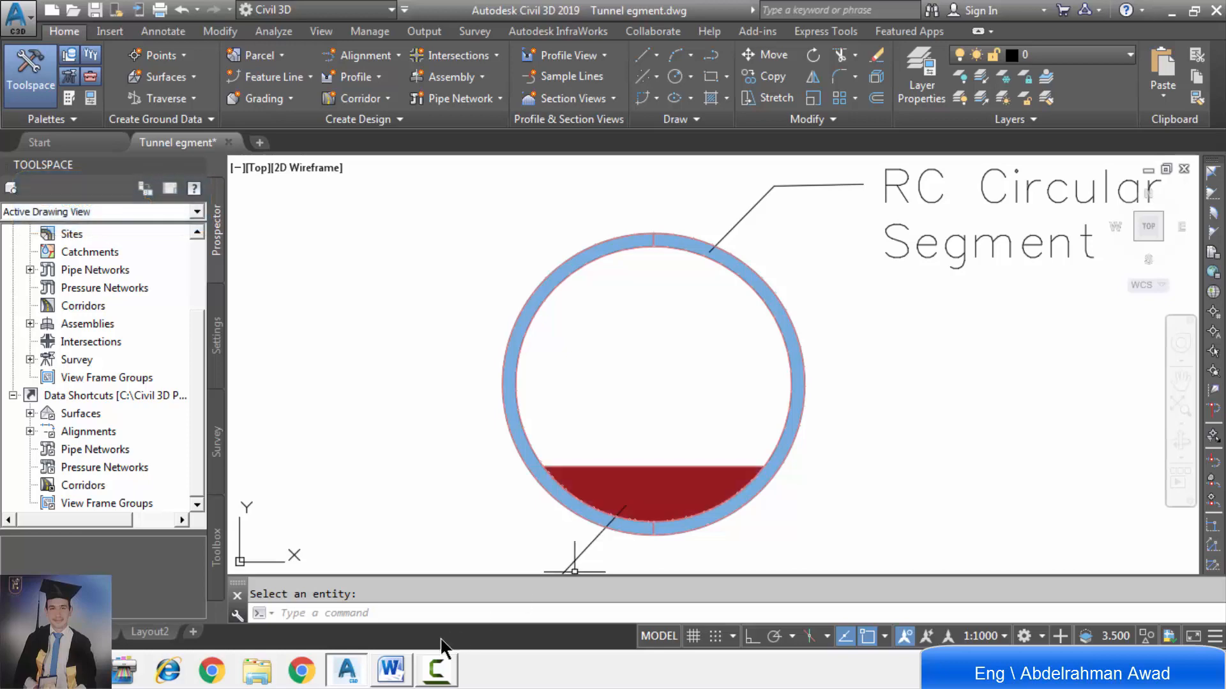
Step: Consult the modelling steps after step c) in the Word document Steps of Circular Tunnel.docx and return to Civil 3D
mouse_move(386, 682)
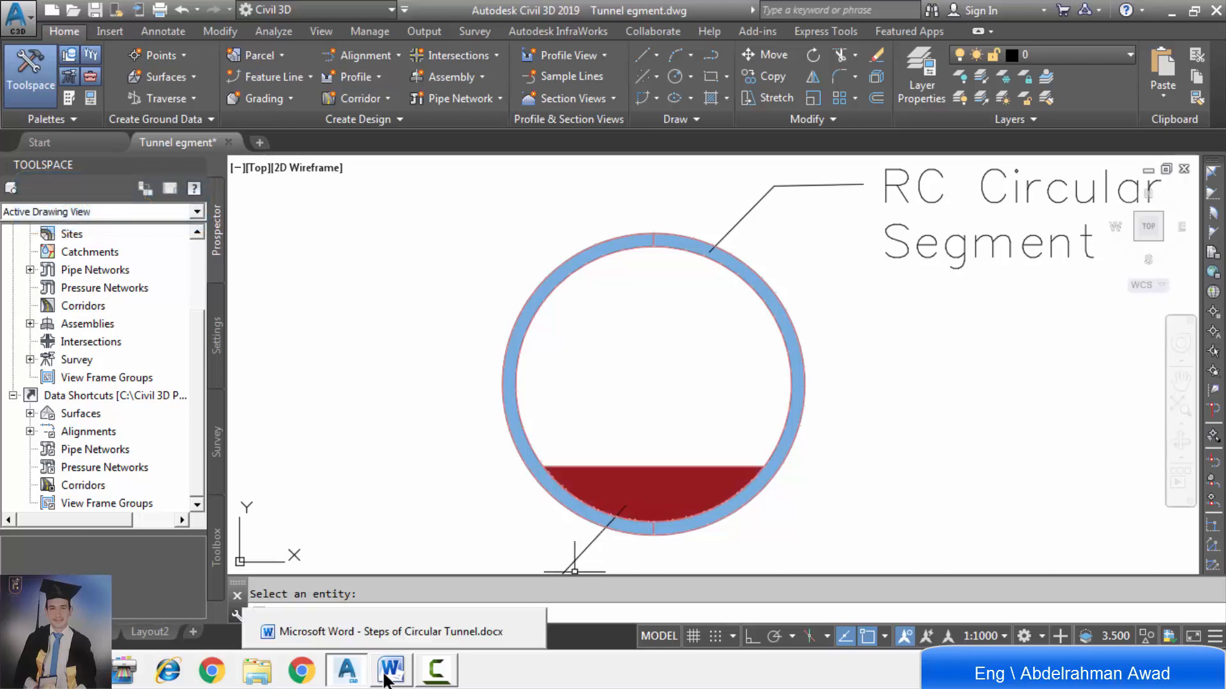
click(387, 681)
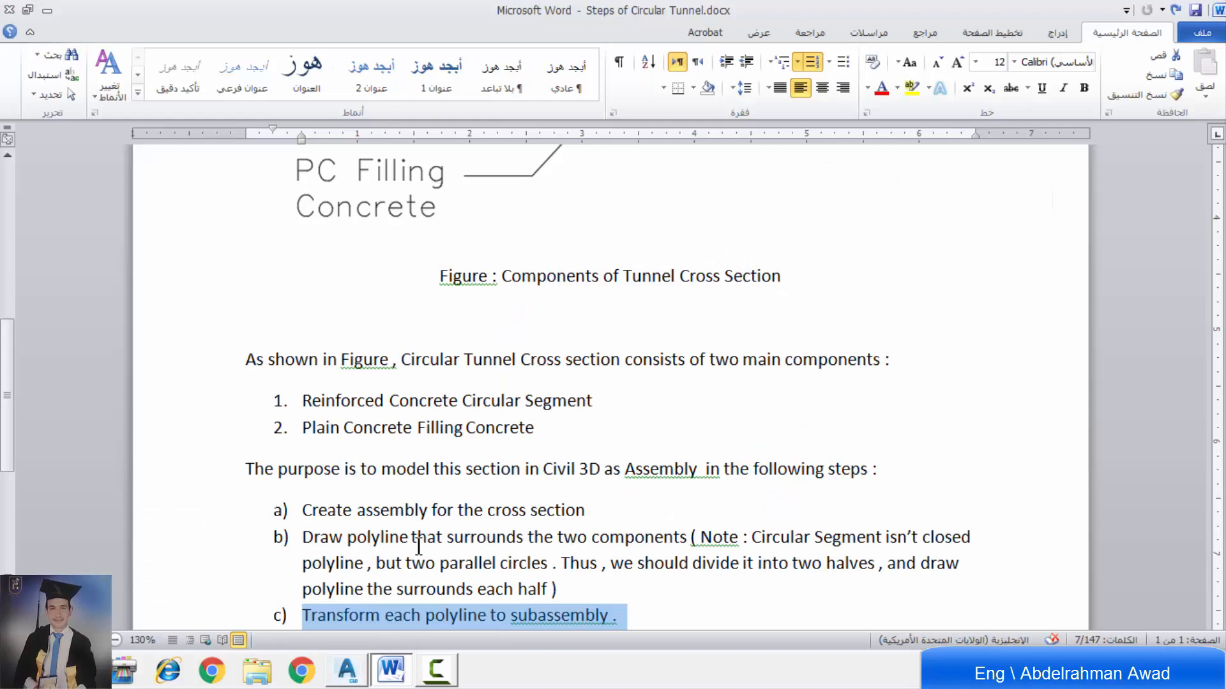
scroll(418, 546, down, 1)
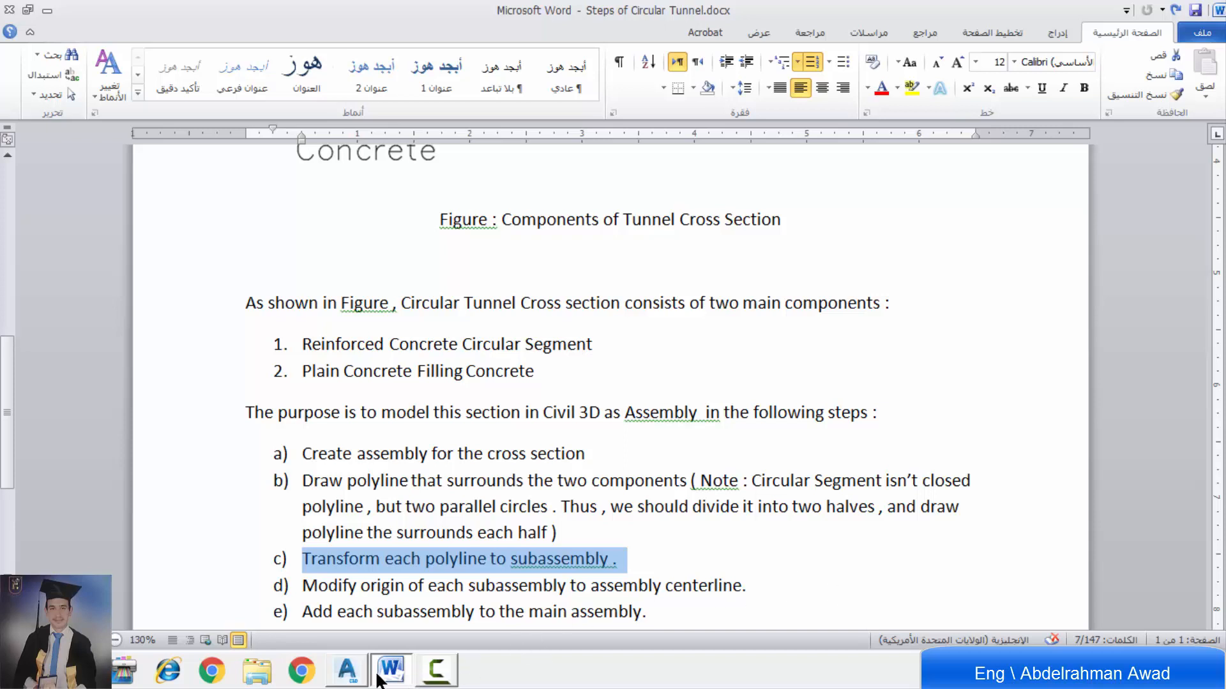
click(350, 675)
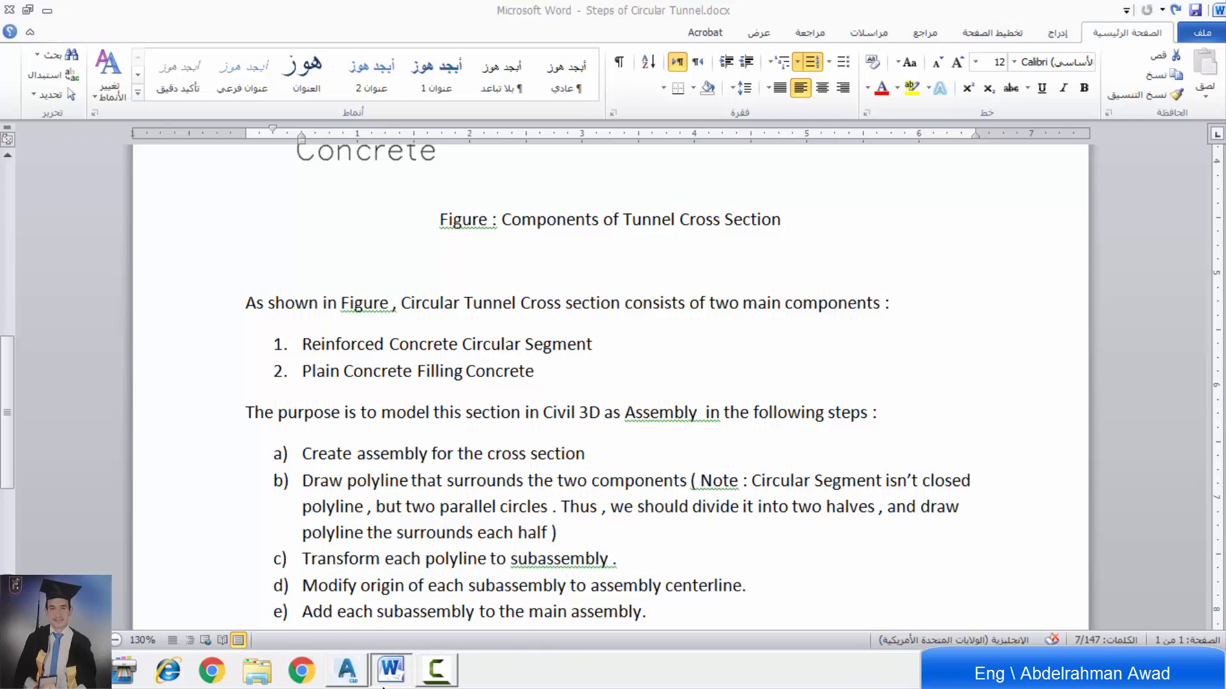
click(363, 678)
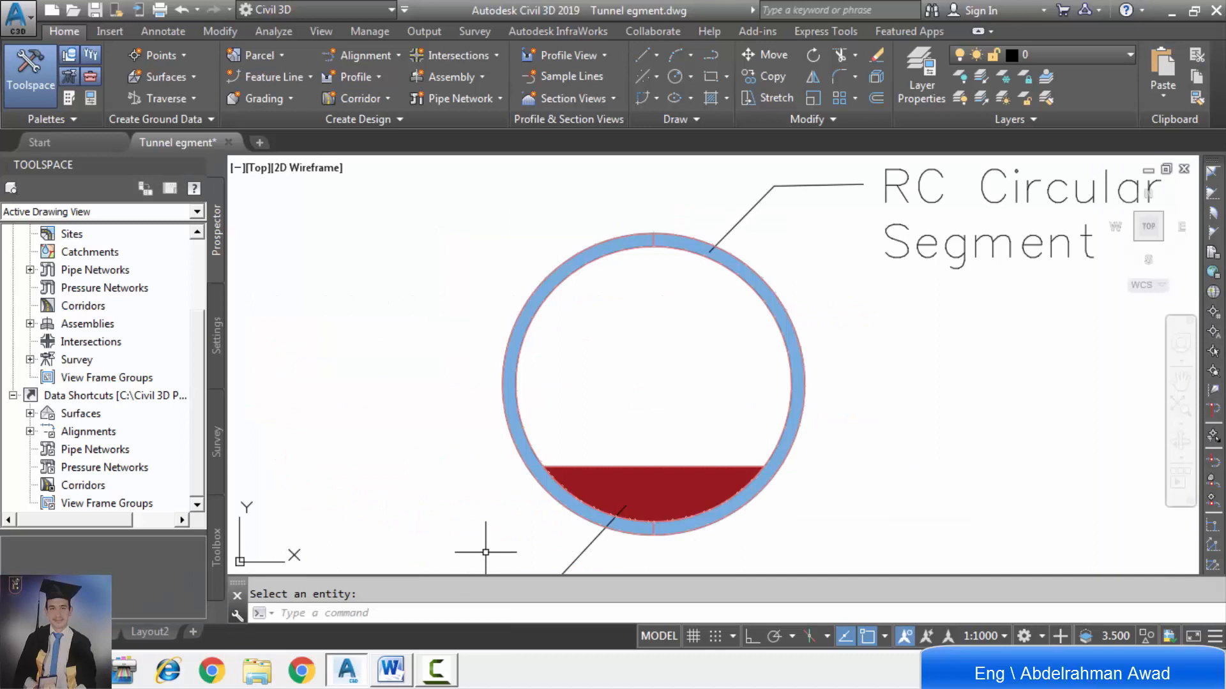
Step: Examine where the FILLING CONCRETE subassembly's origin sits within the tunnel cross section
scroll(508, 418, down, 4)
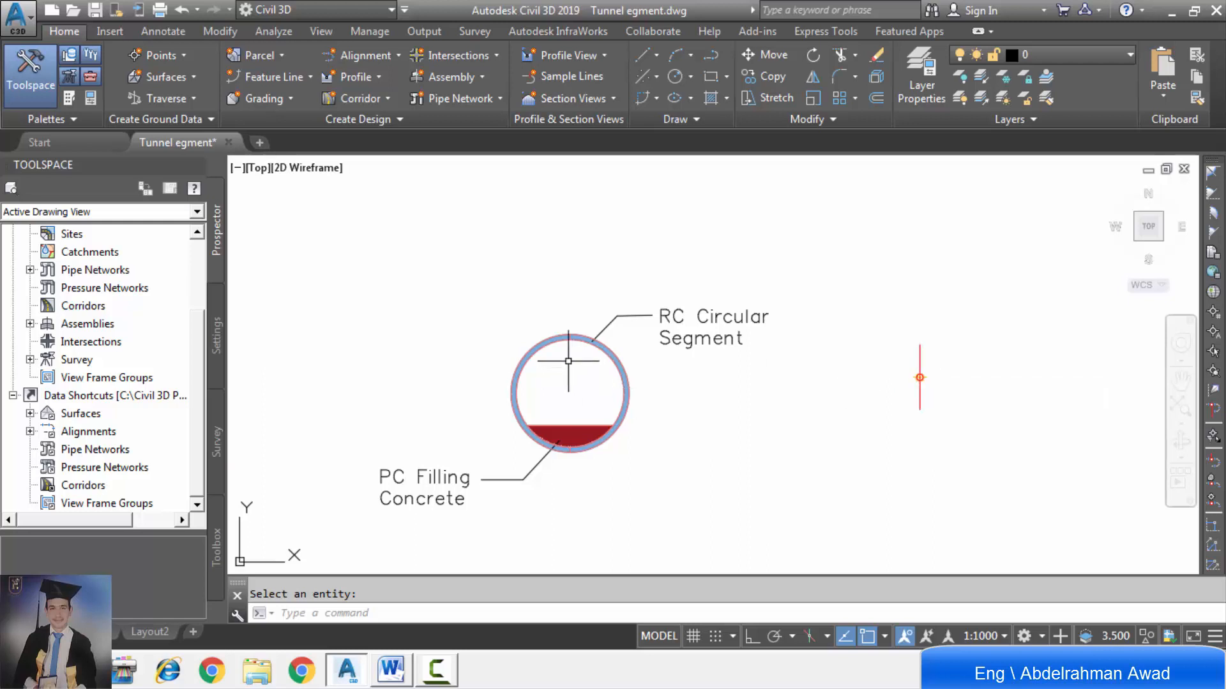
scroll(565, 358, up, 2)
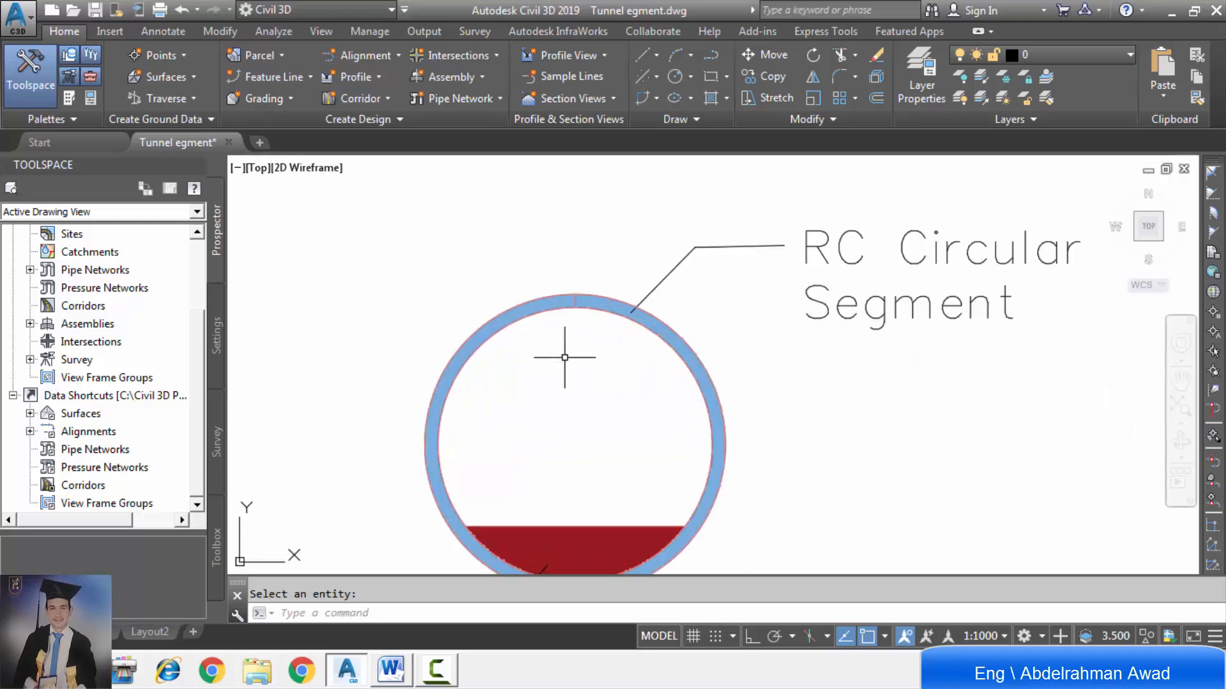
scroll(632, 400, up, 1)
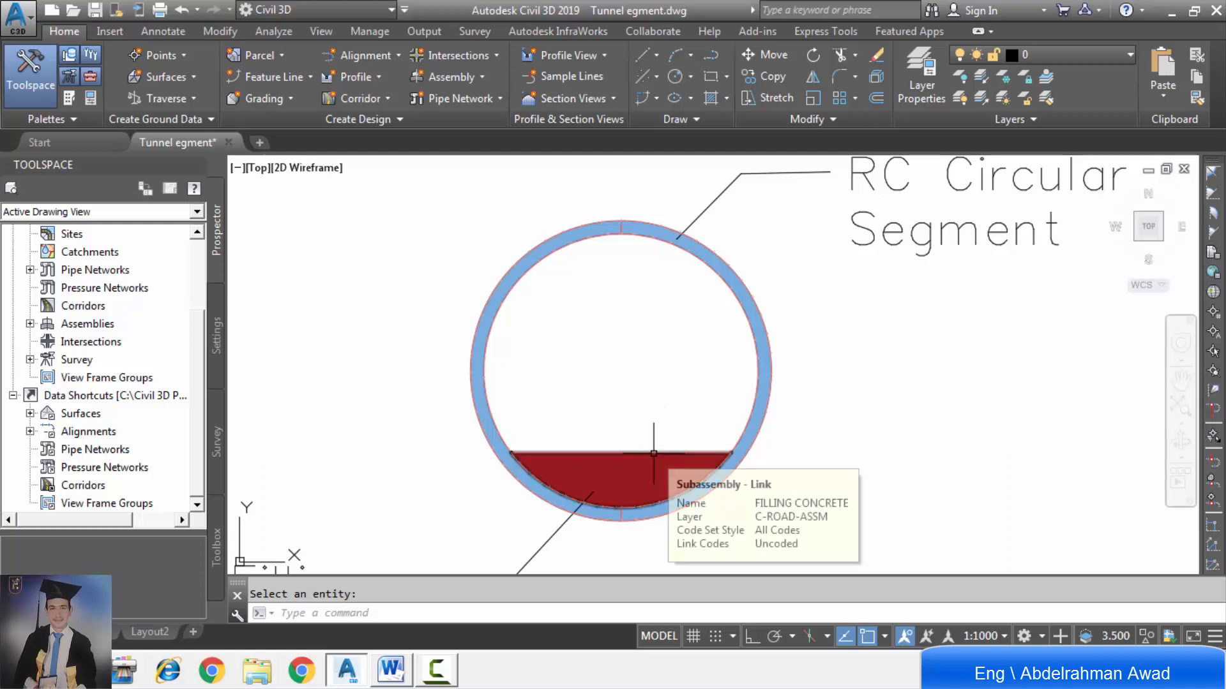
click(667, 472)
scroll(513, 453, up, 4)
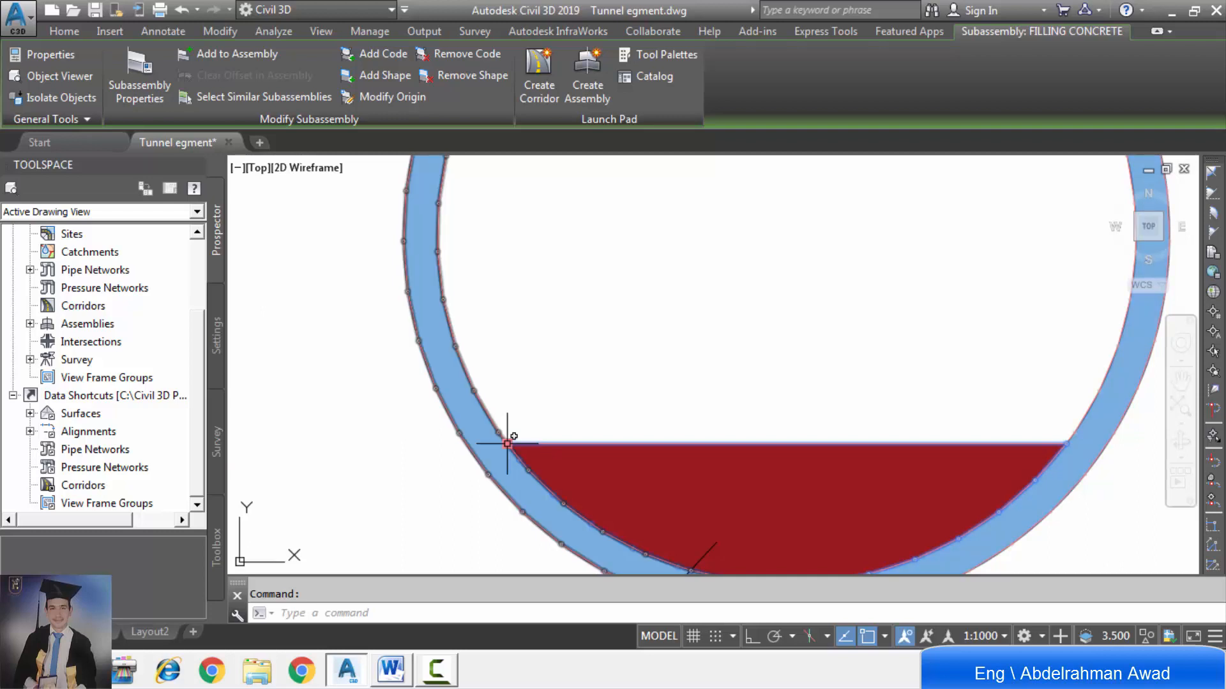
scroll(508, 443, down, 2)
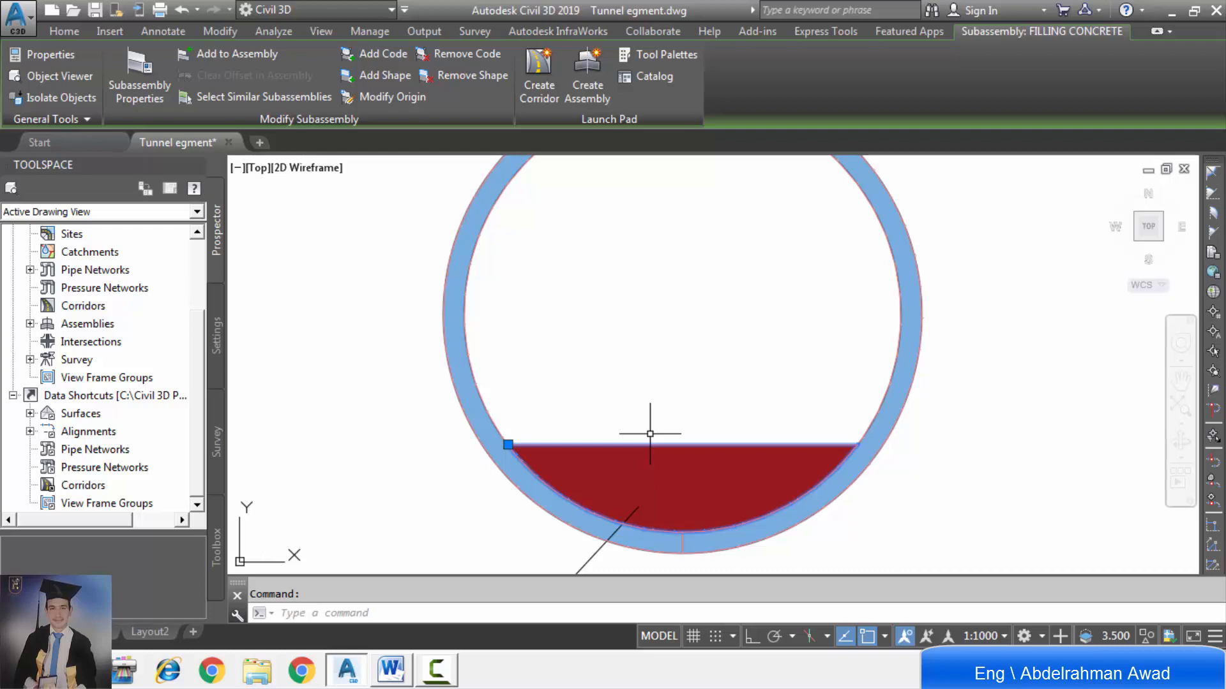
key(Escape)
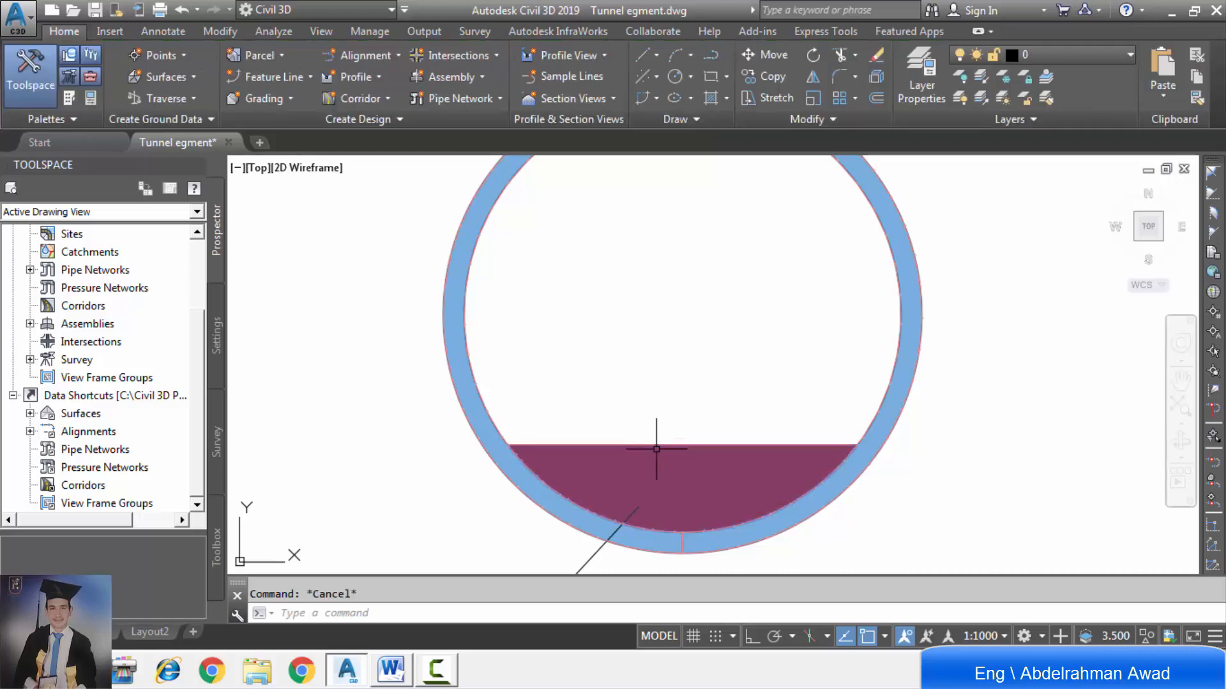
Step: Modify the origin of the FILLING CONCRETE subassembly to the centre of the tunnel circle
scroll(644, 435, up, 4)
click(639, 437)
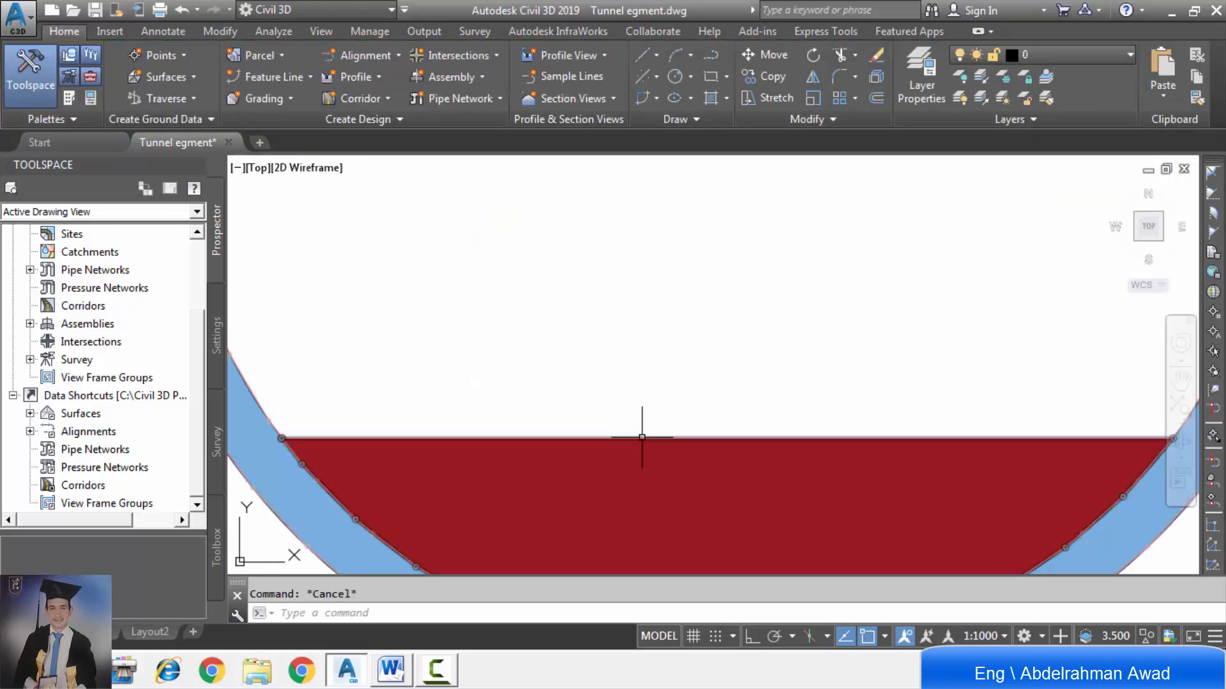
scroll(627, 394, down, 3)
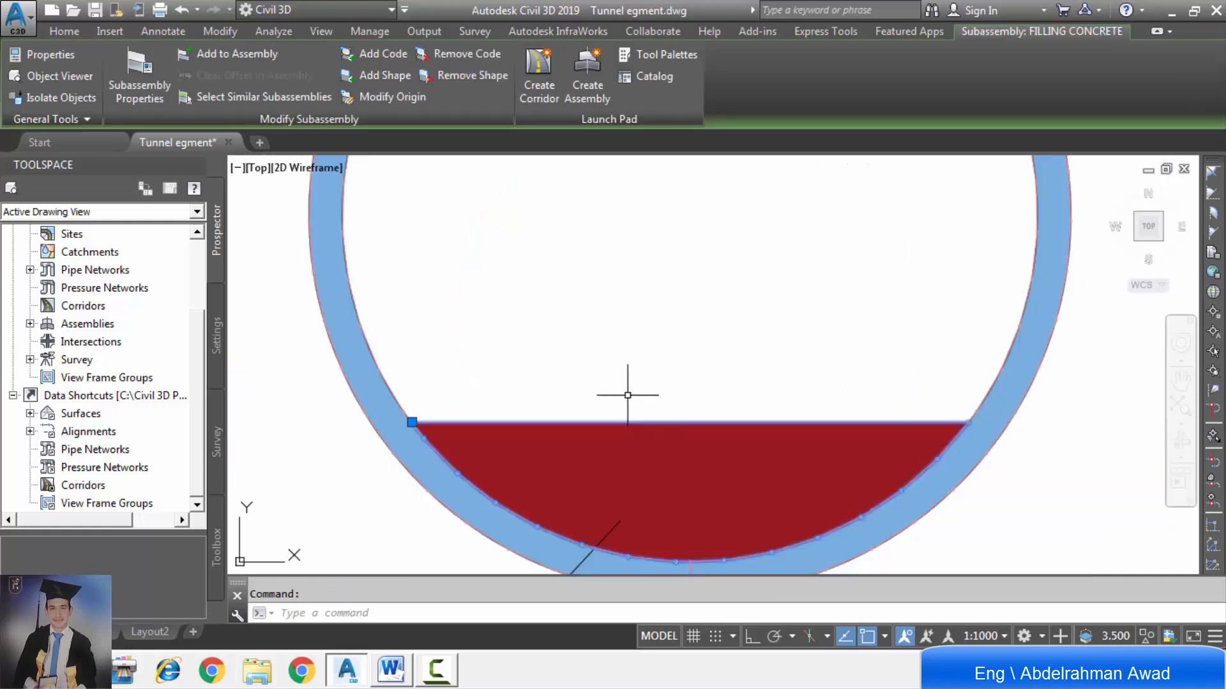
click(399, 94)
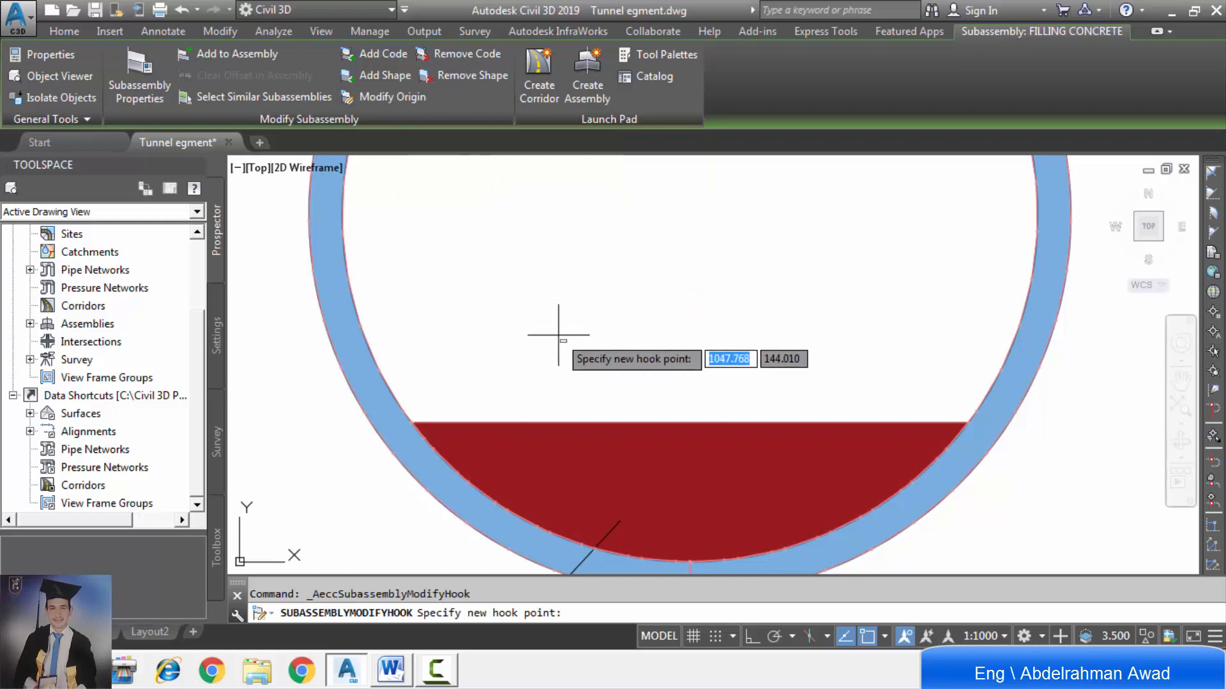
scroll(562, 346, down, 5)
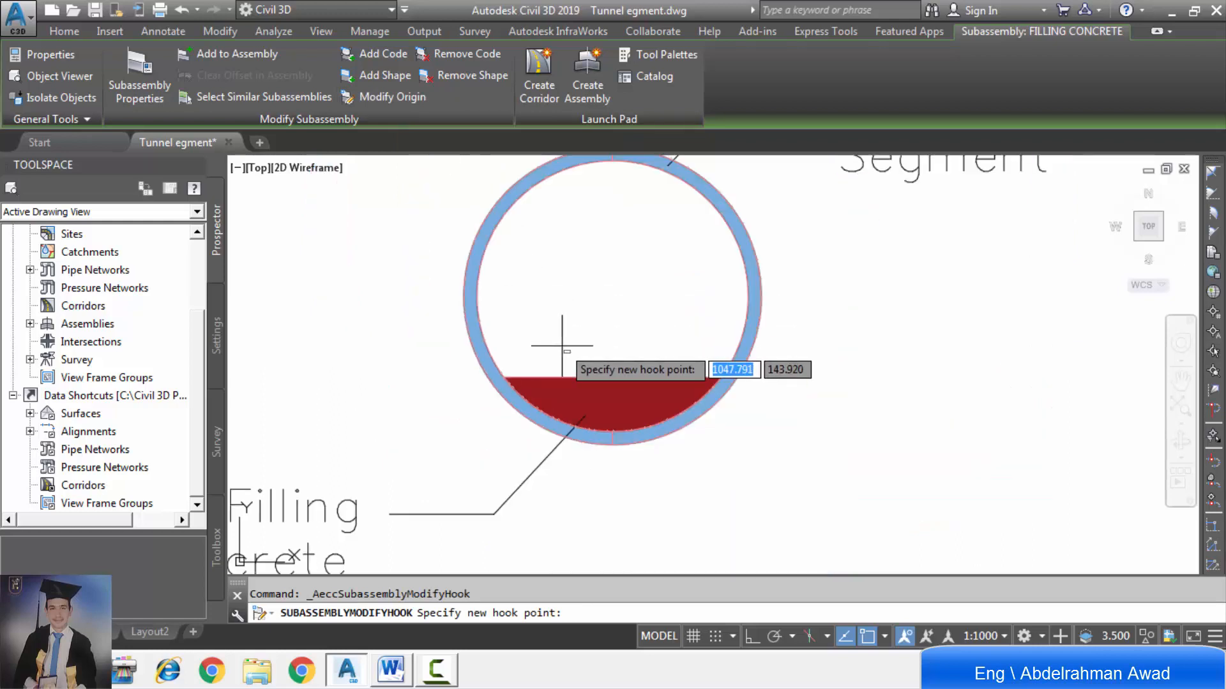
click(613, 295)
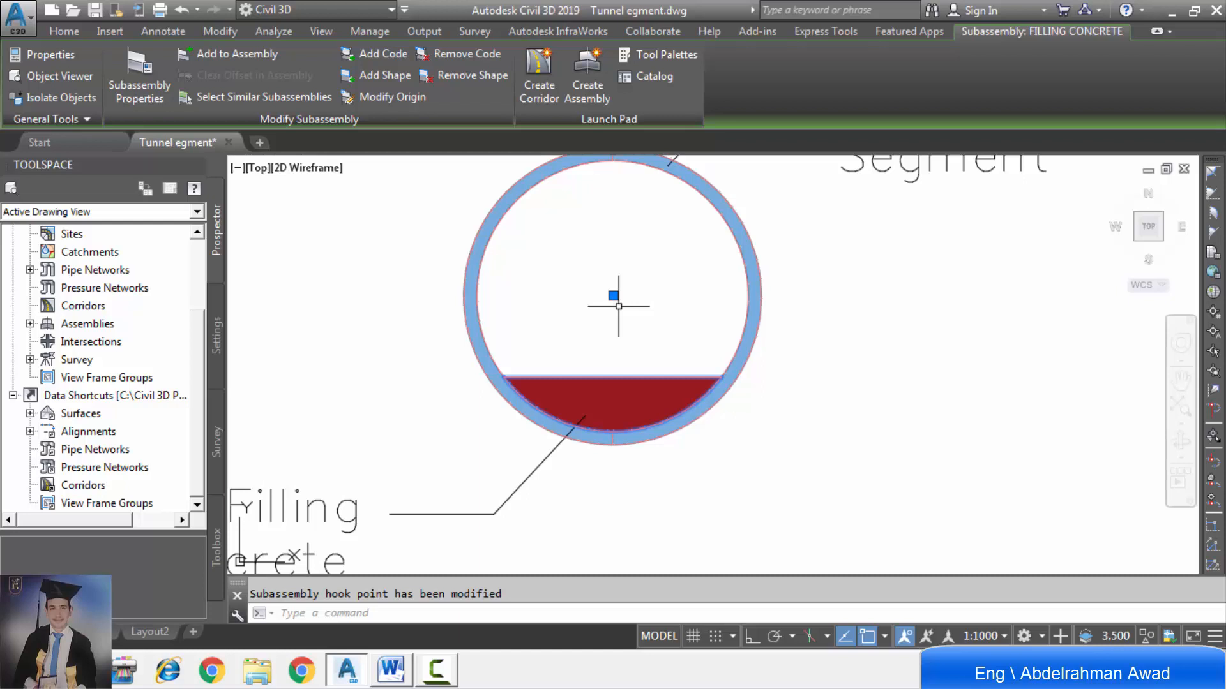
Step: Modify the origin of the RIGHT CIRCULAR SEGMENT subassembly to the centre of the tunnel circle
key(Escape)
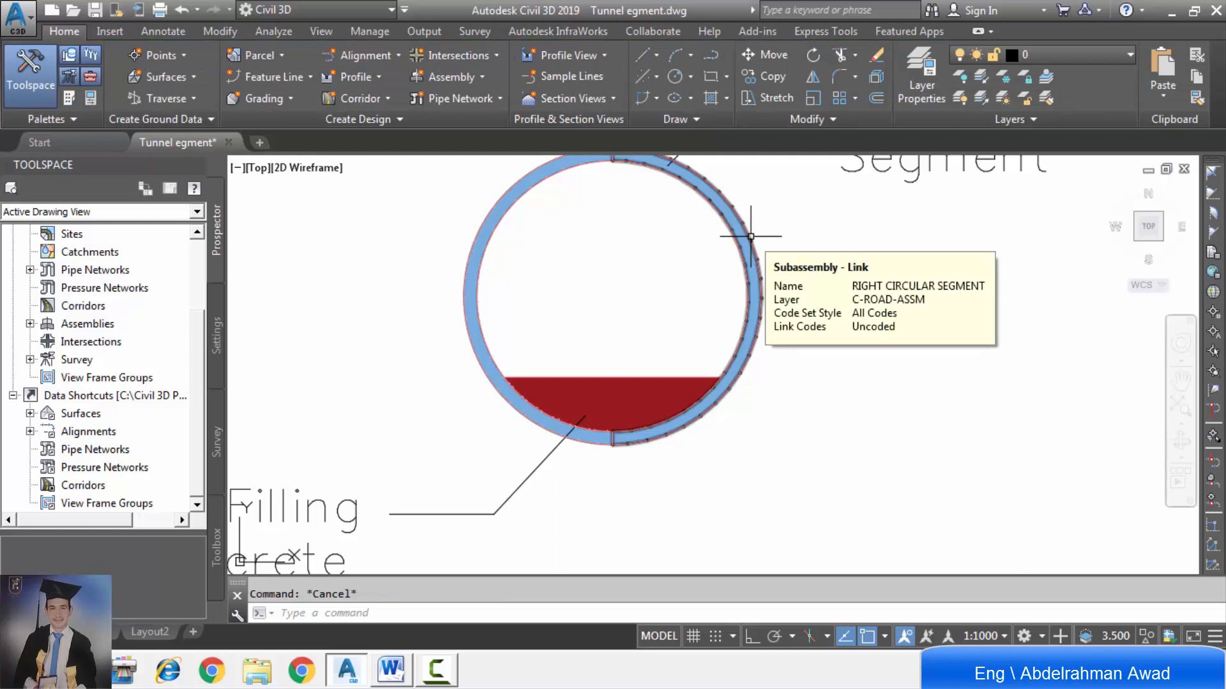
click(751, 236)
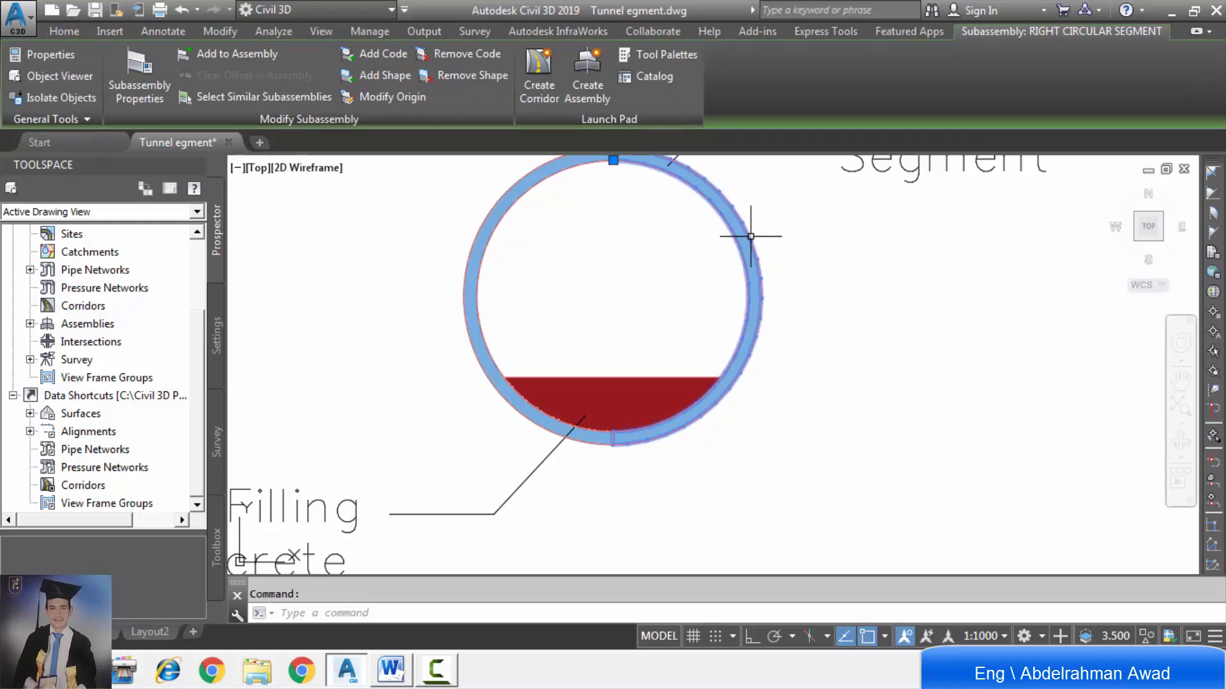
scroll(618, 339, down, 2)
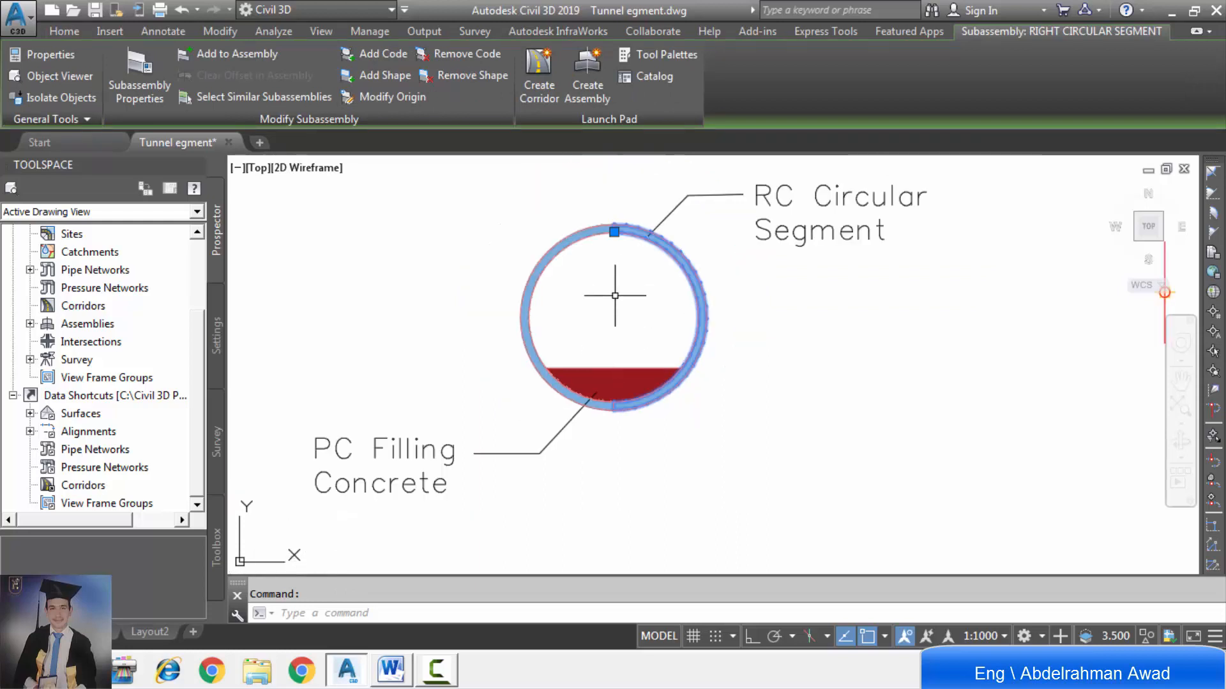
scroll(623, 211, up, 3)
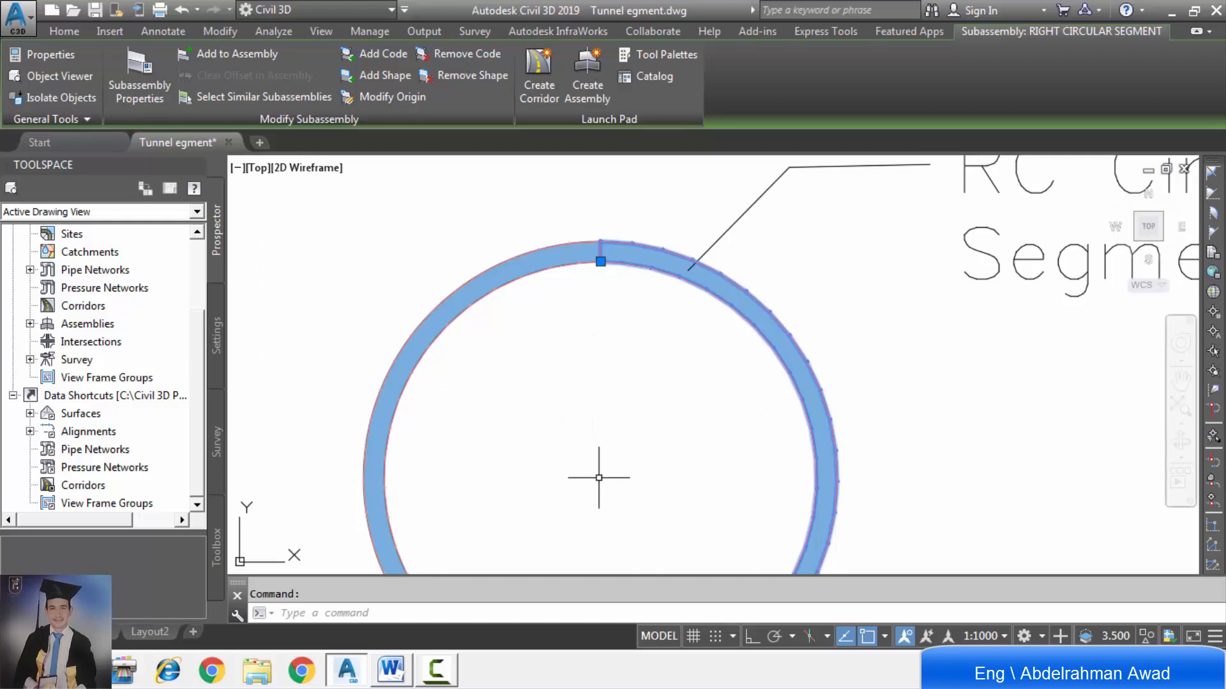
click(405, 104)
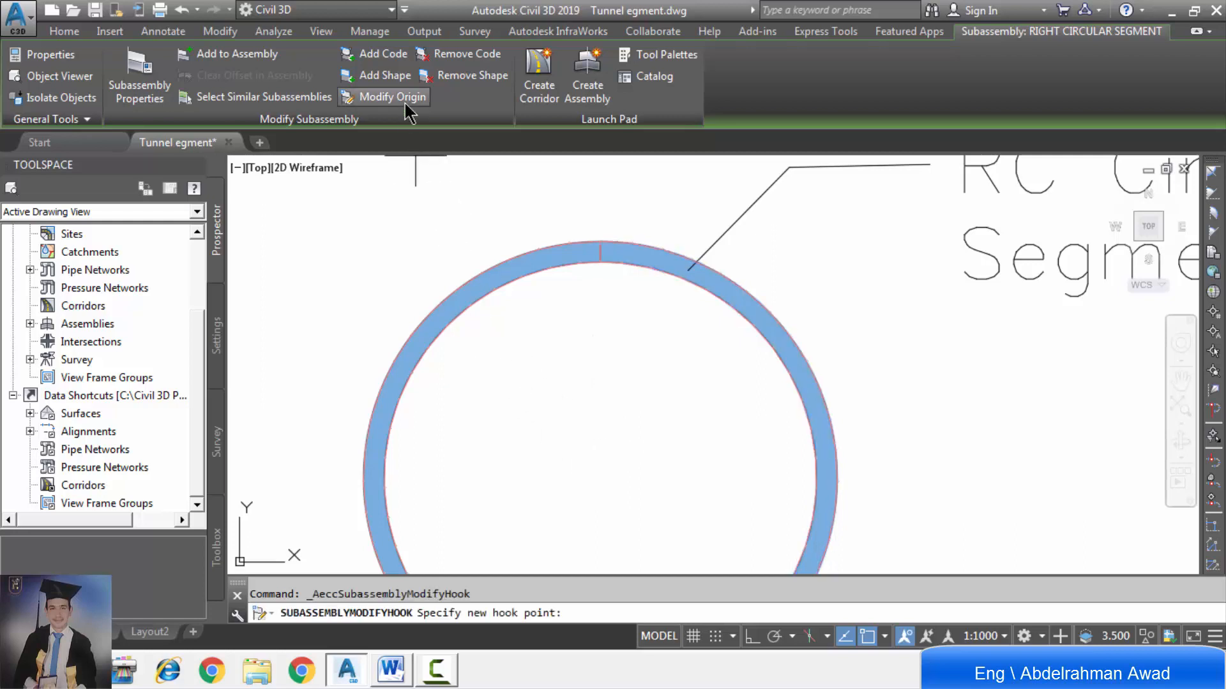
click(600, 478)
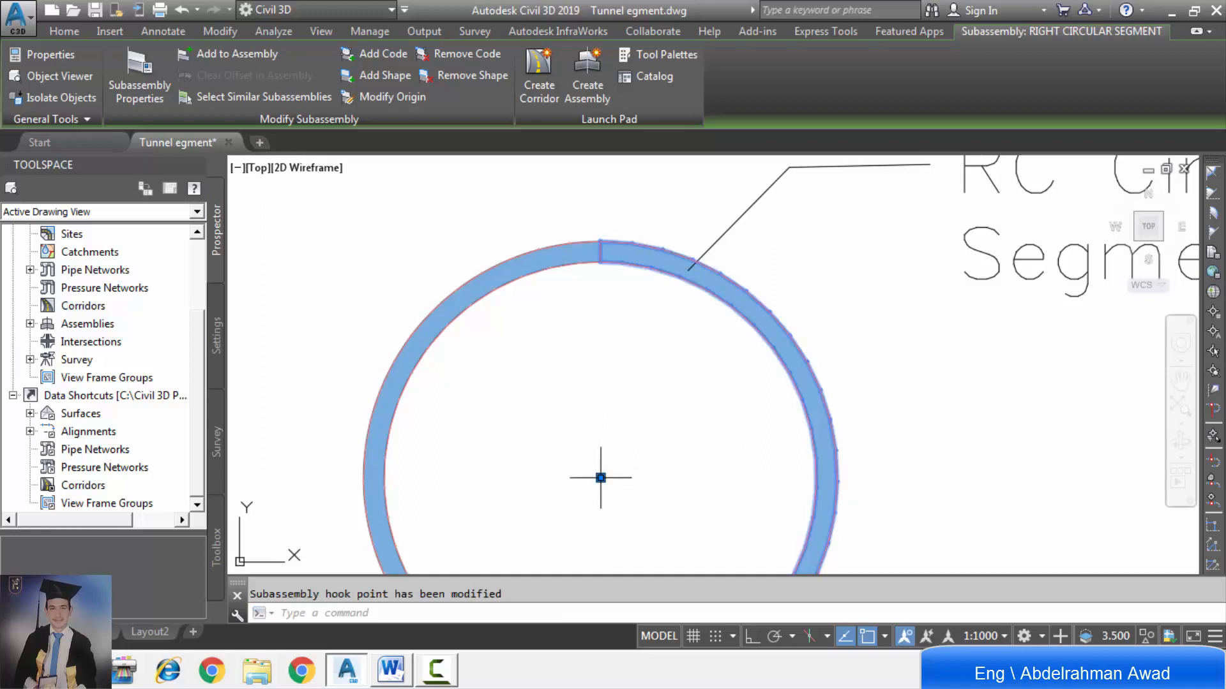
scroll(641, 321, down, 2)
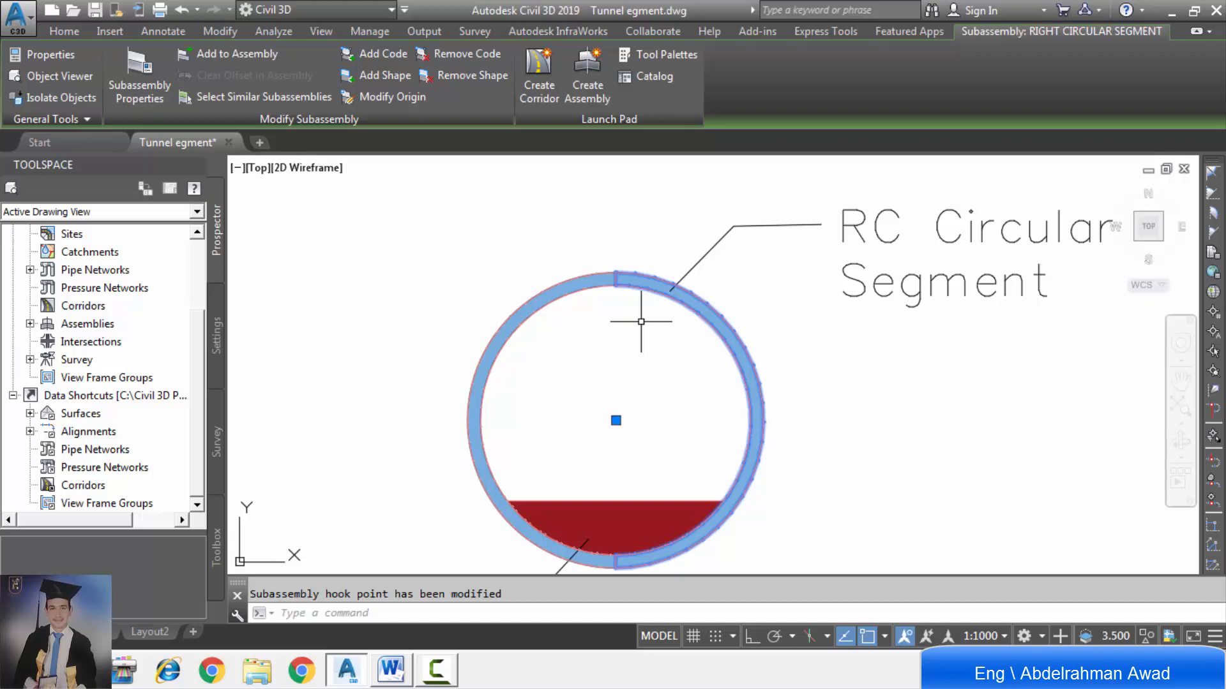
key(Escape)
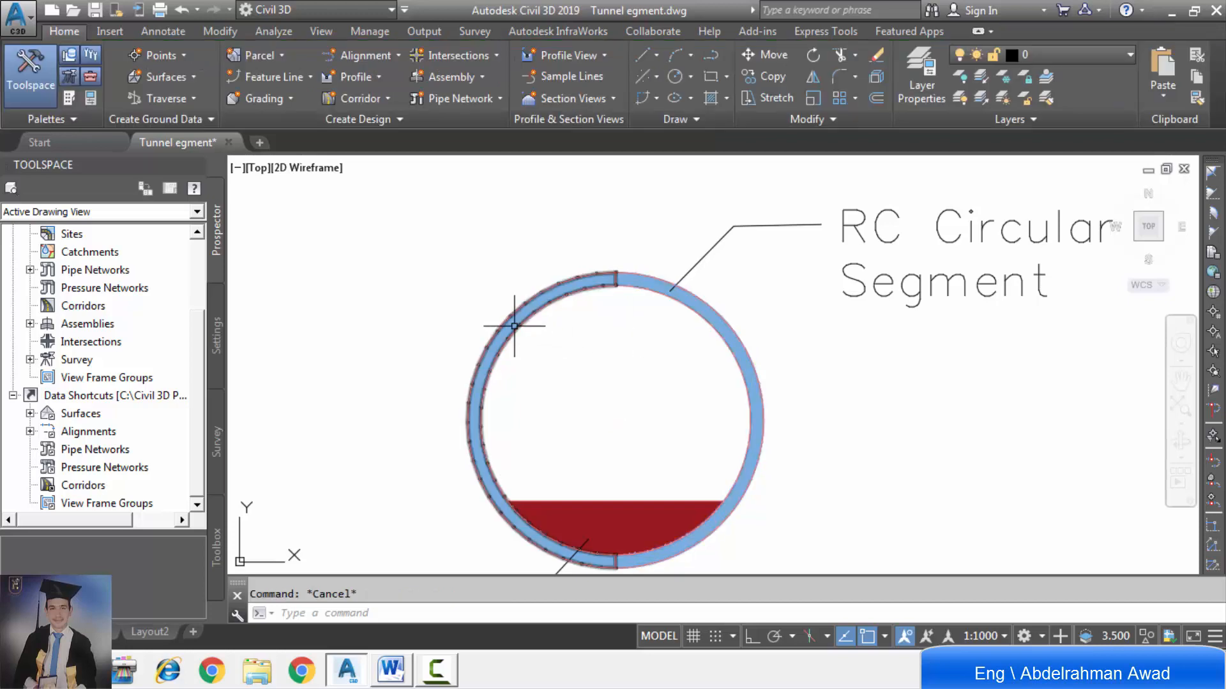
Step: Modify the origin of the LEFT CIRCULAR SEGMENT subassembly to the centre of the tunnel circle
mouse_move(514, 326)
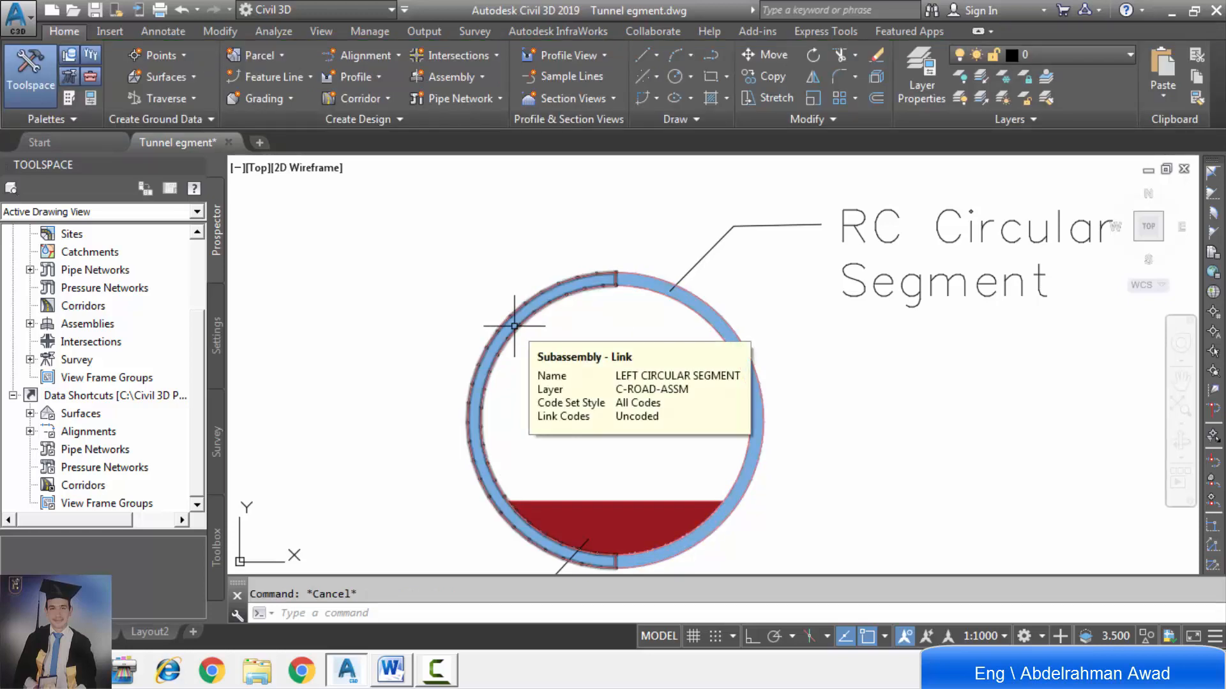
click(514, 326)
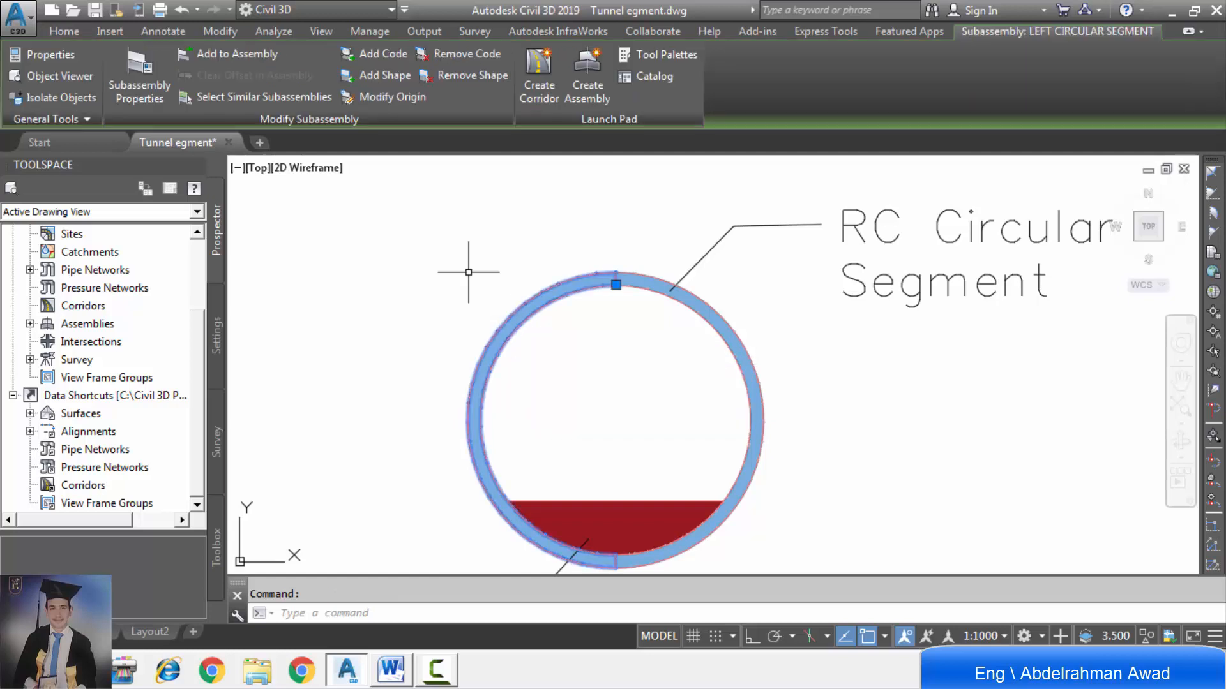
click(418, 101)
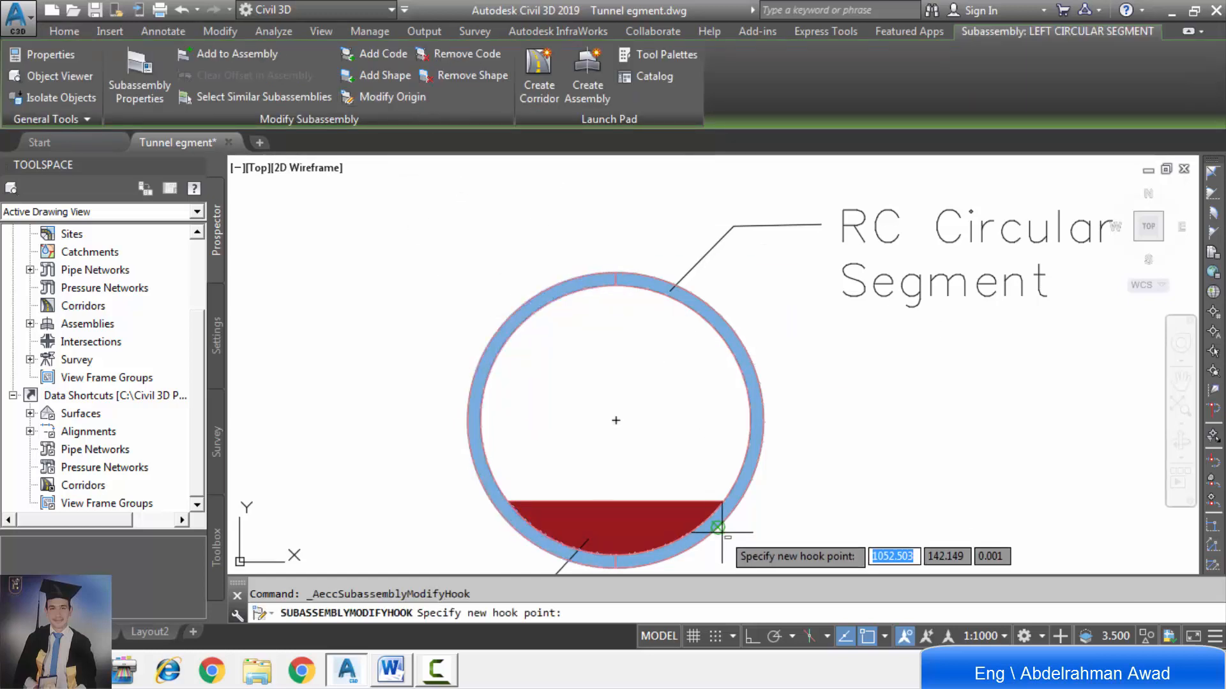
click(616, 421)
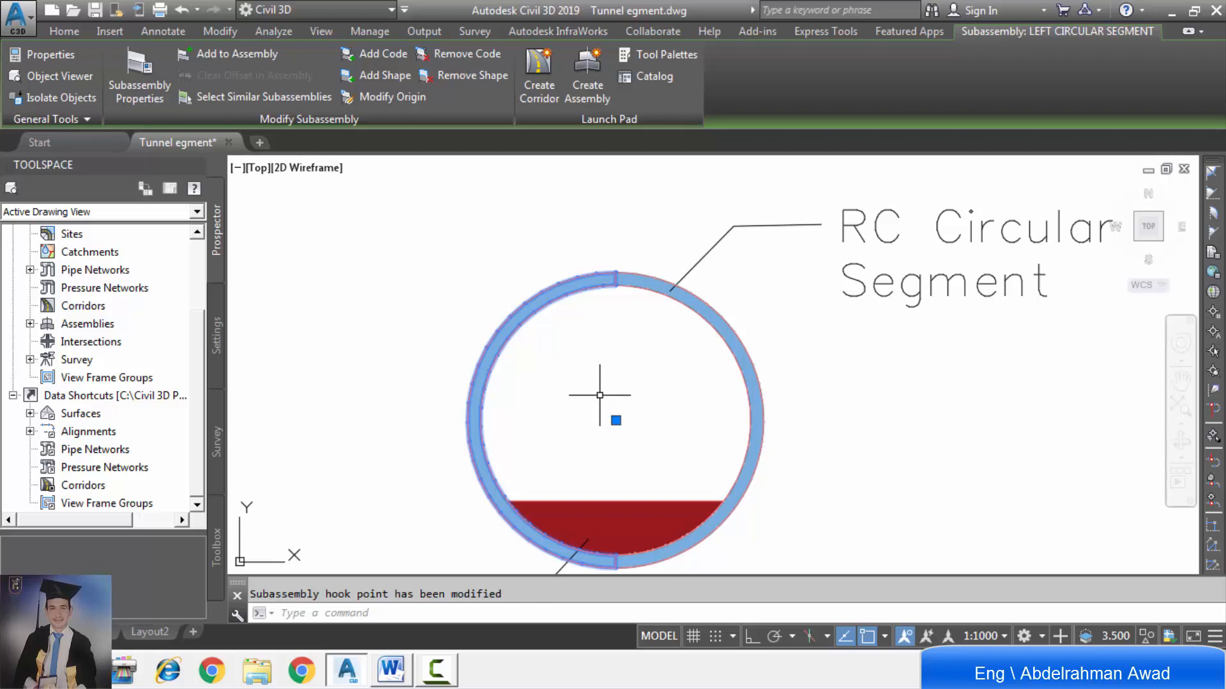
key(Escape)
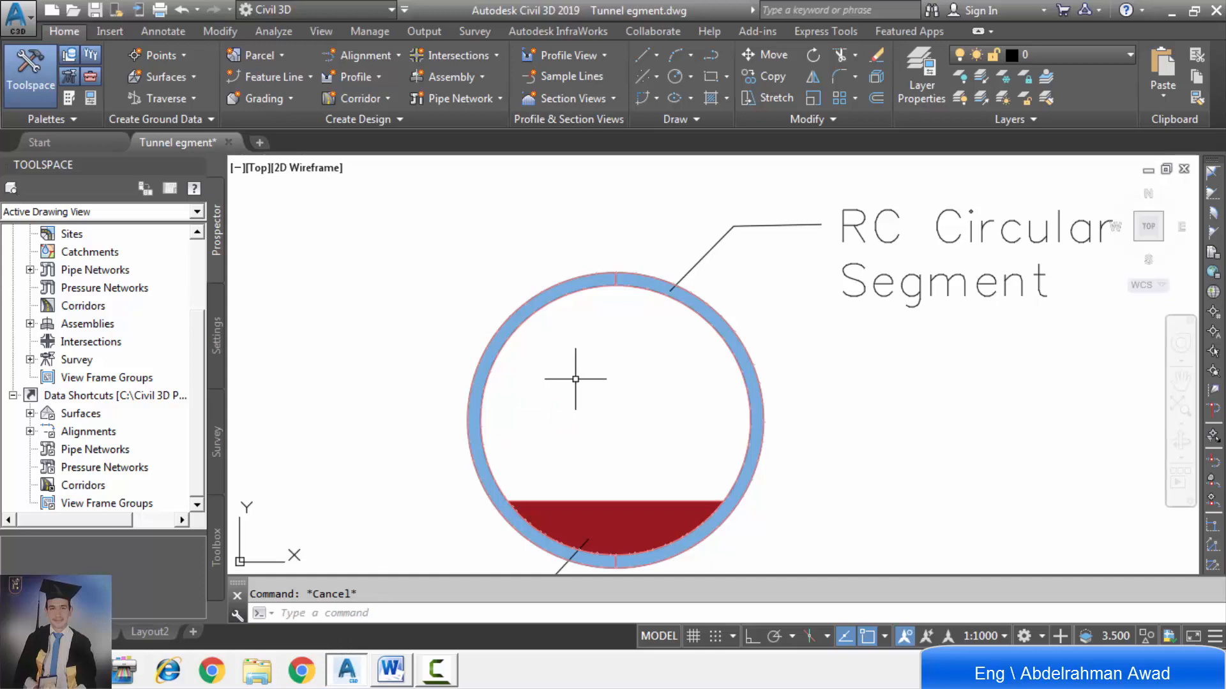
Step: Consult step e) on adding each subassembly to the main assembly in the Word document Steps of Circular Tunnel.docx and return to Civil 3D
click(392, 672)
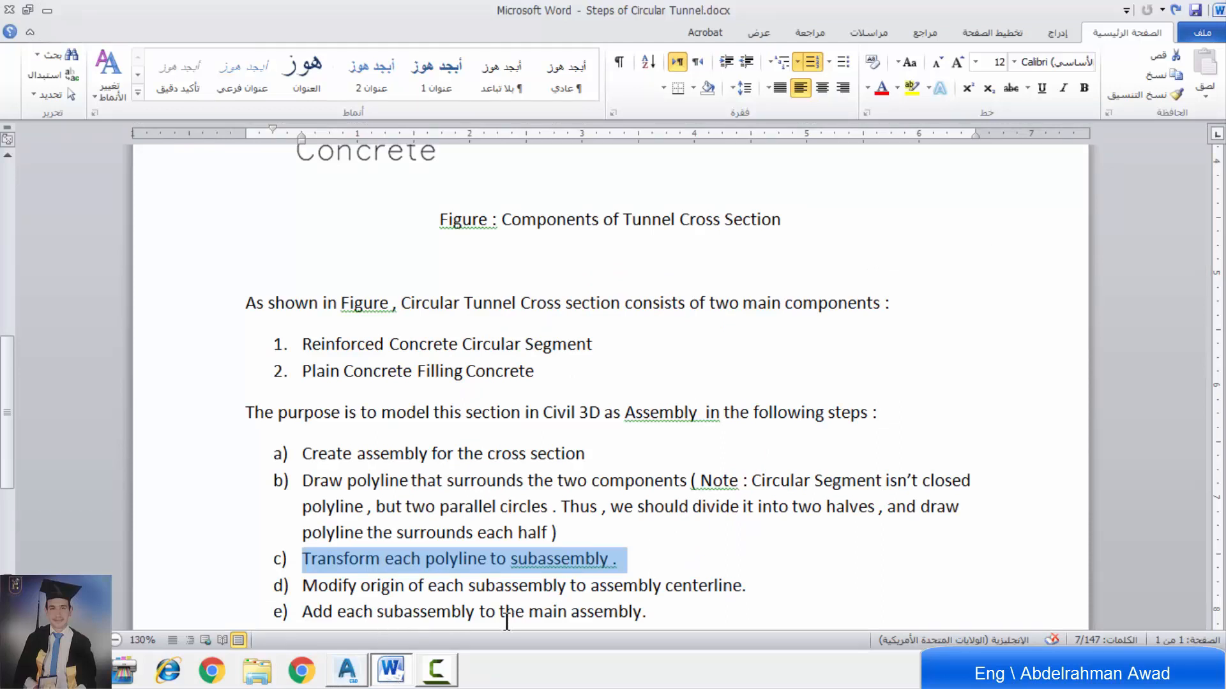
mouse_move(400, 652)
double_click(583, 614)
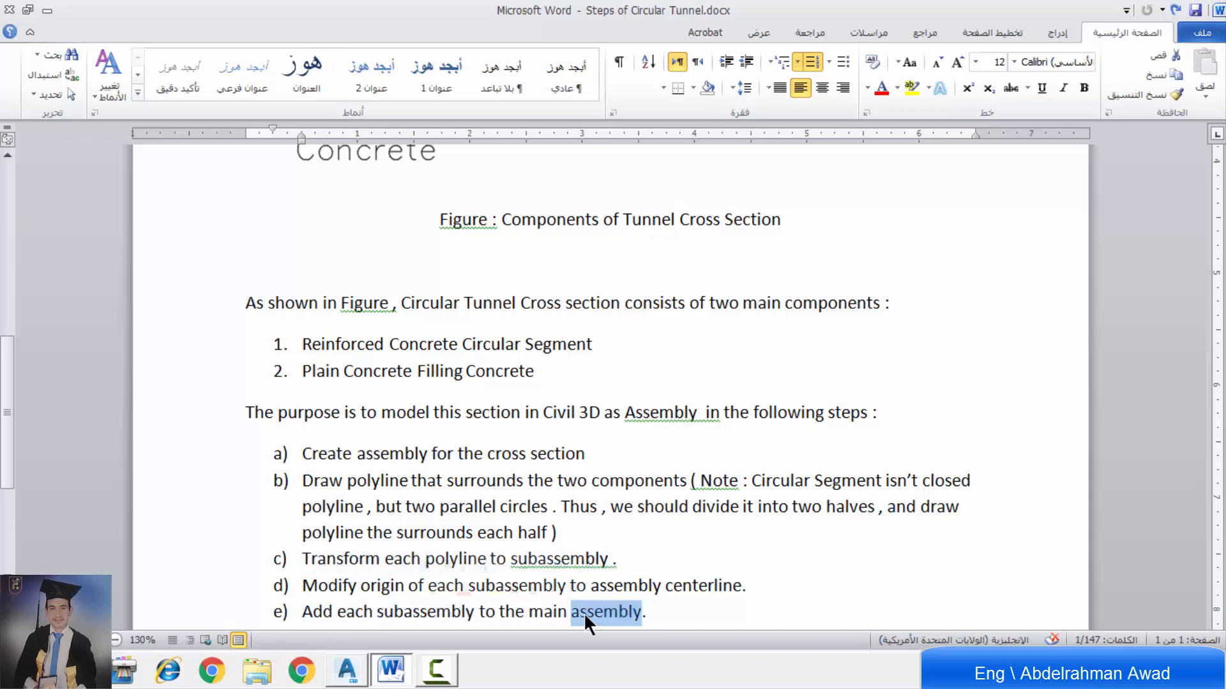
triple_click(585, 615)
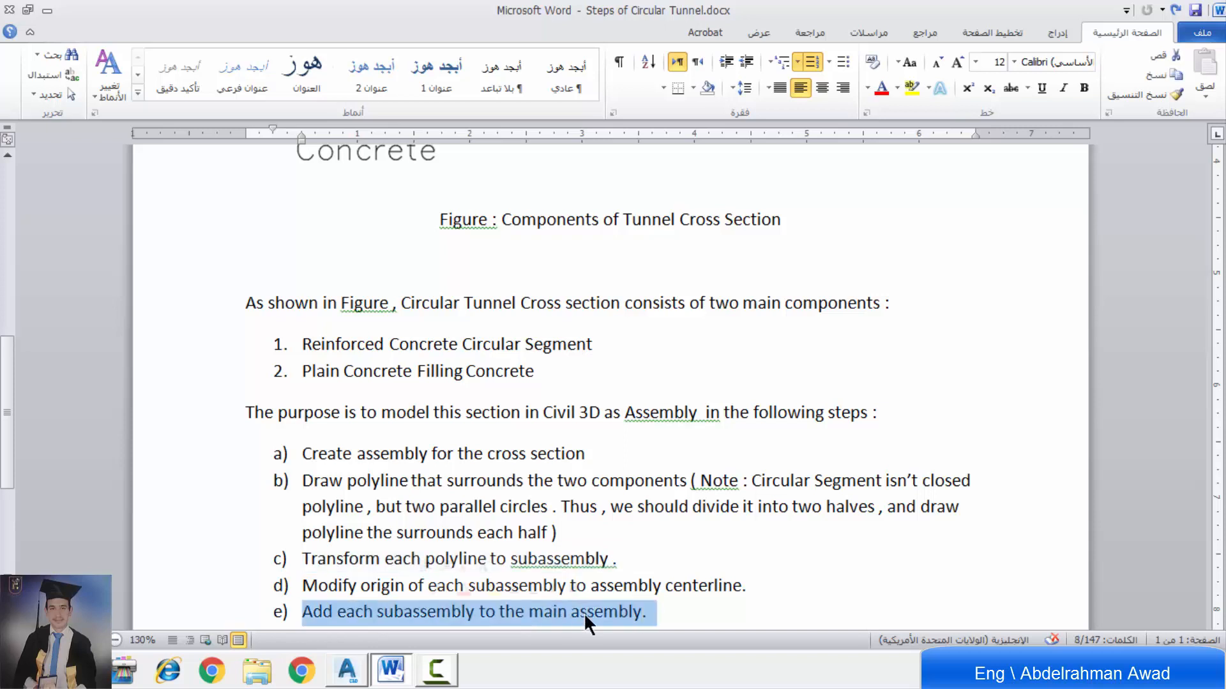
click(348, 681)
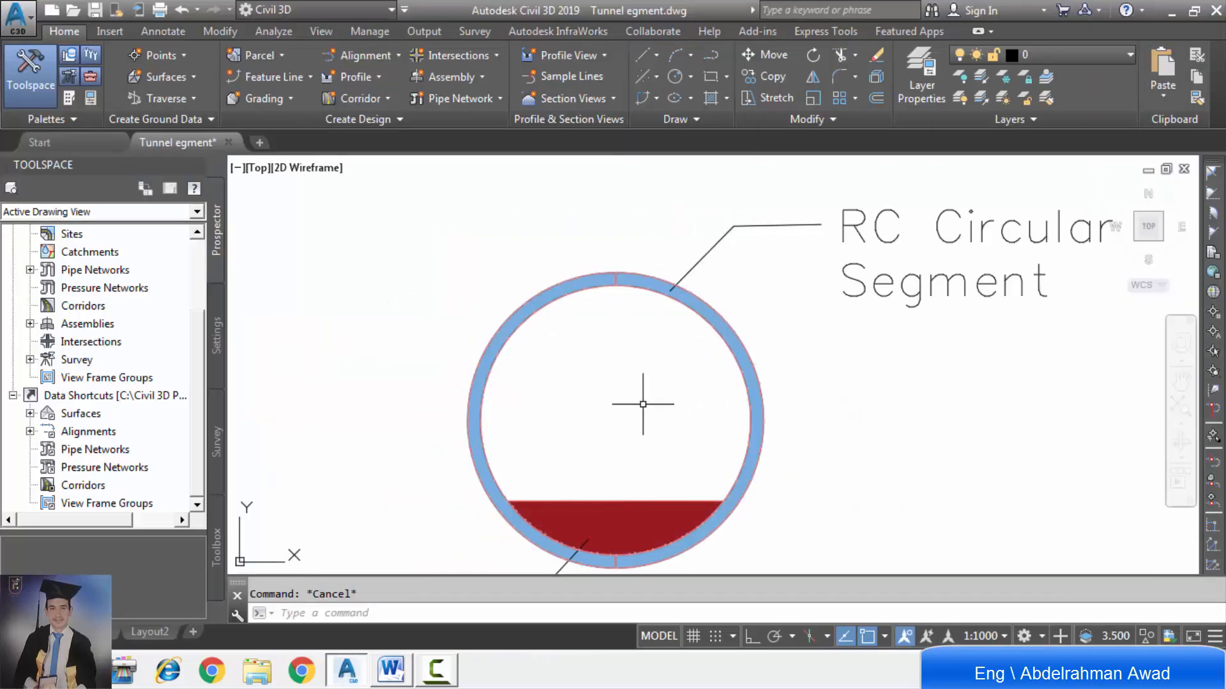
Step: Add the FILLING CONCRETE subassembly to the main assembly at its baseline marker point
scroll(643, 404, down, 4)
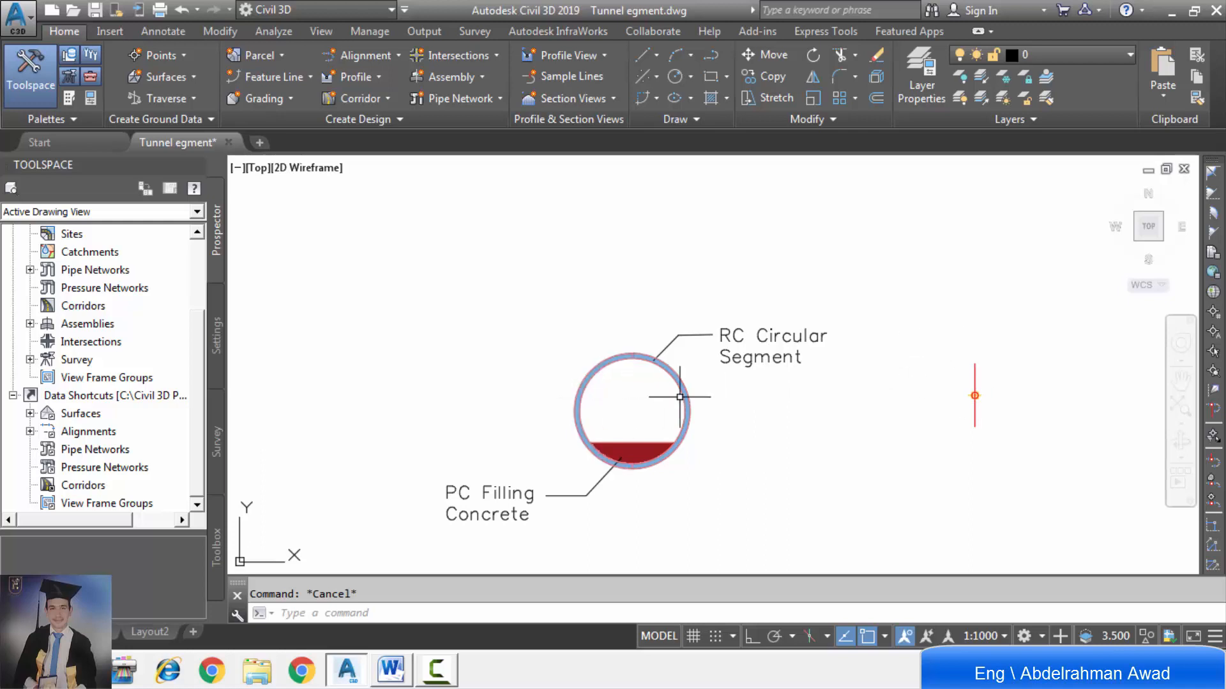
scroll(680, 396, up, 2)
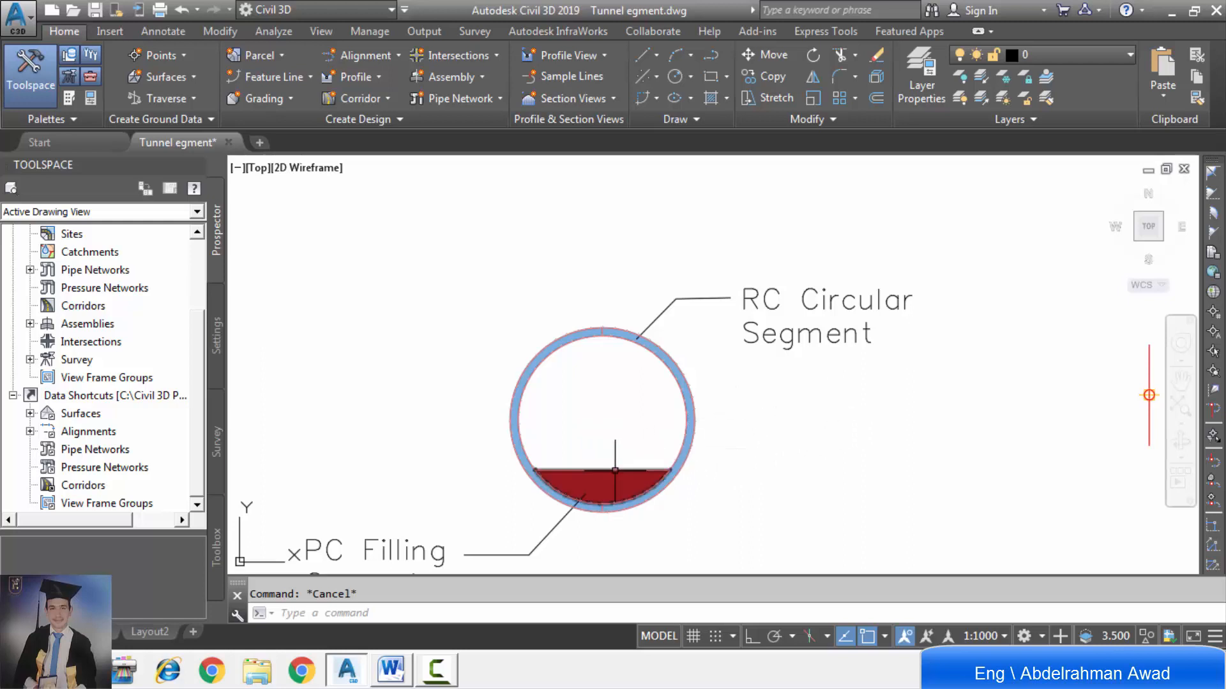
scroll(614, 471, up, 5)
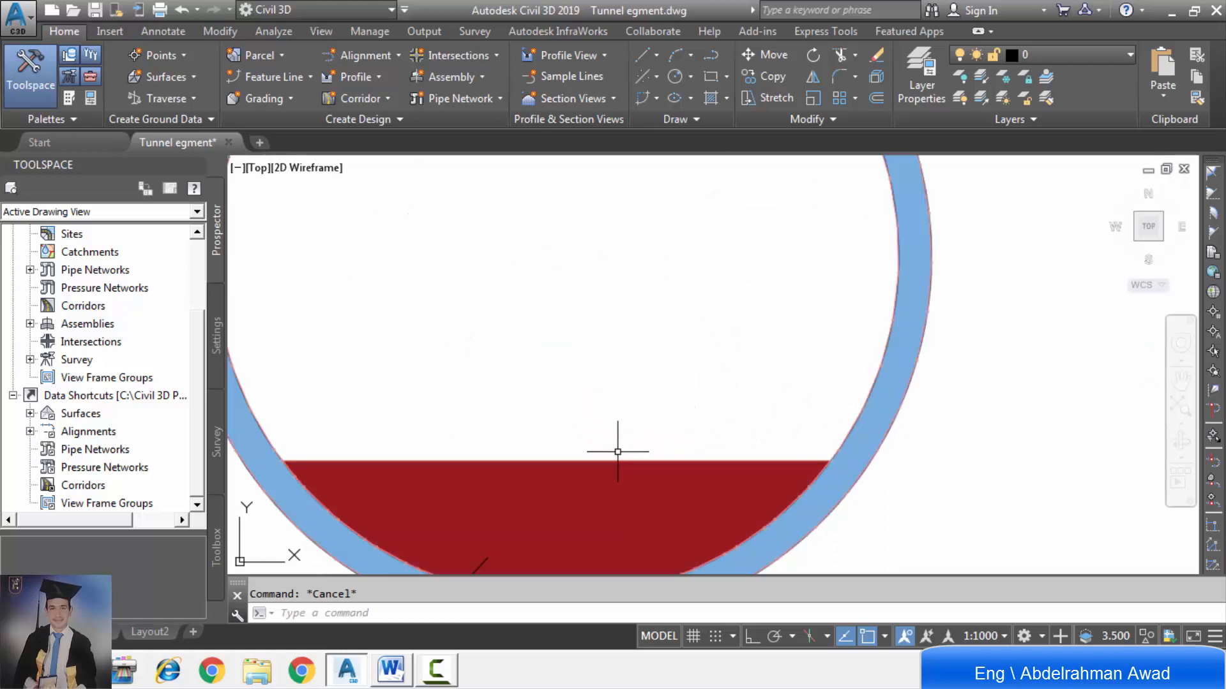
scroll(619, 452, down, 1)
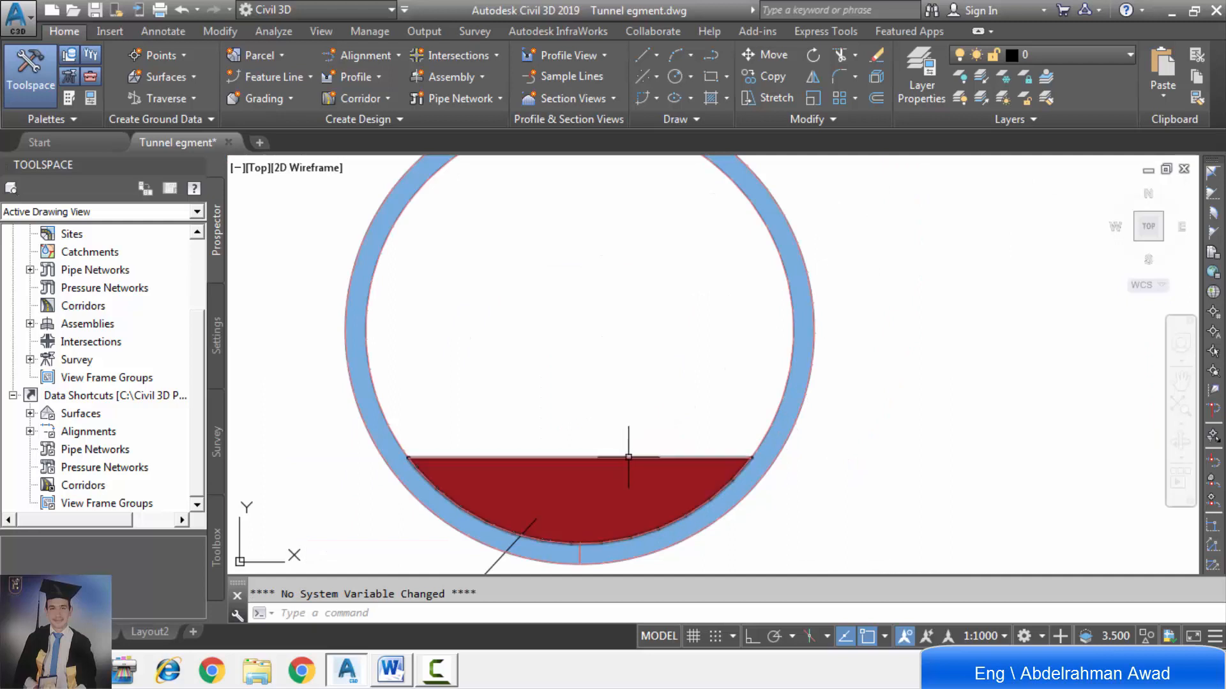
click(628, 461)
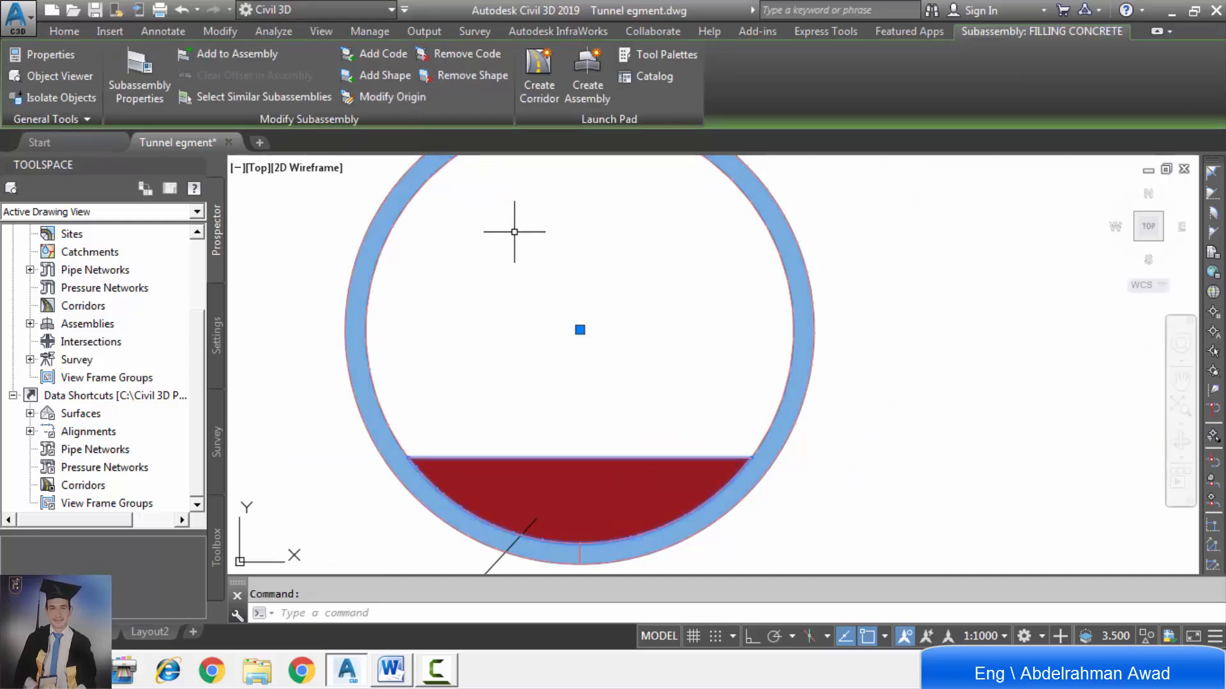
click(239, 58)
scroll(332, 224, down, 3)
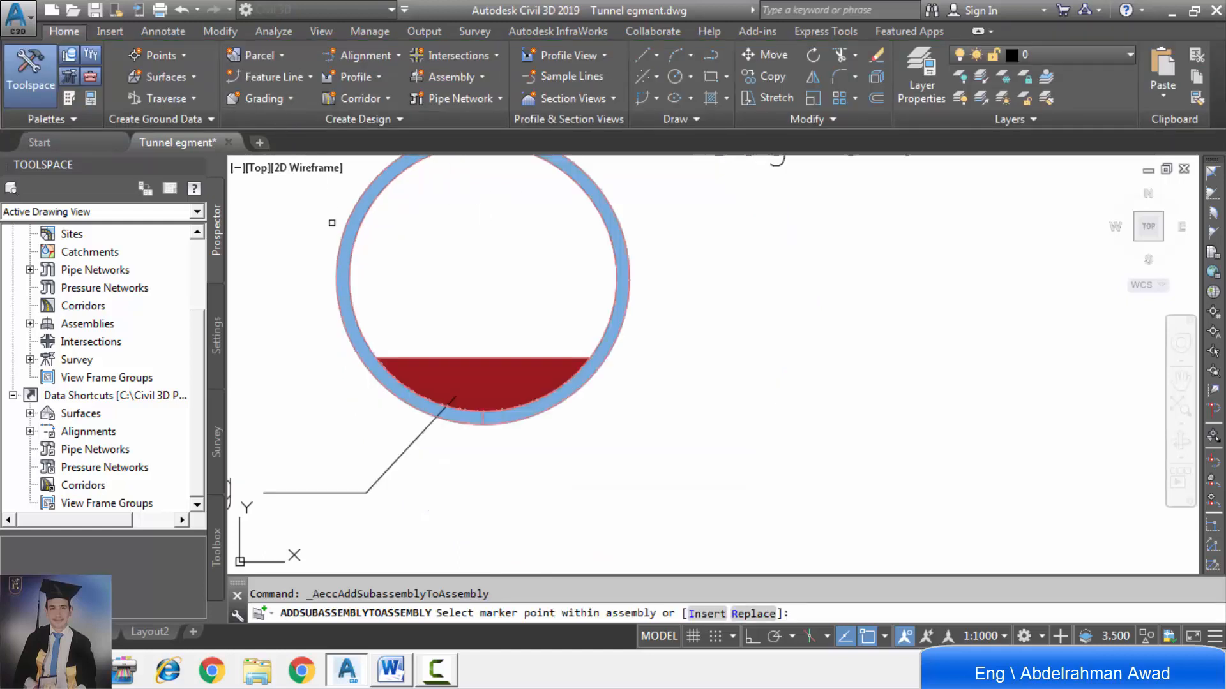
scroll(410, 358, down, 3)
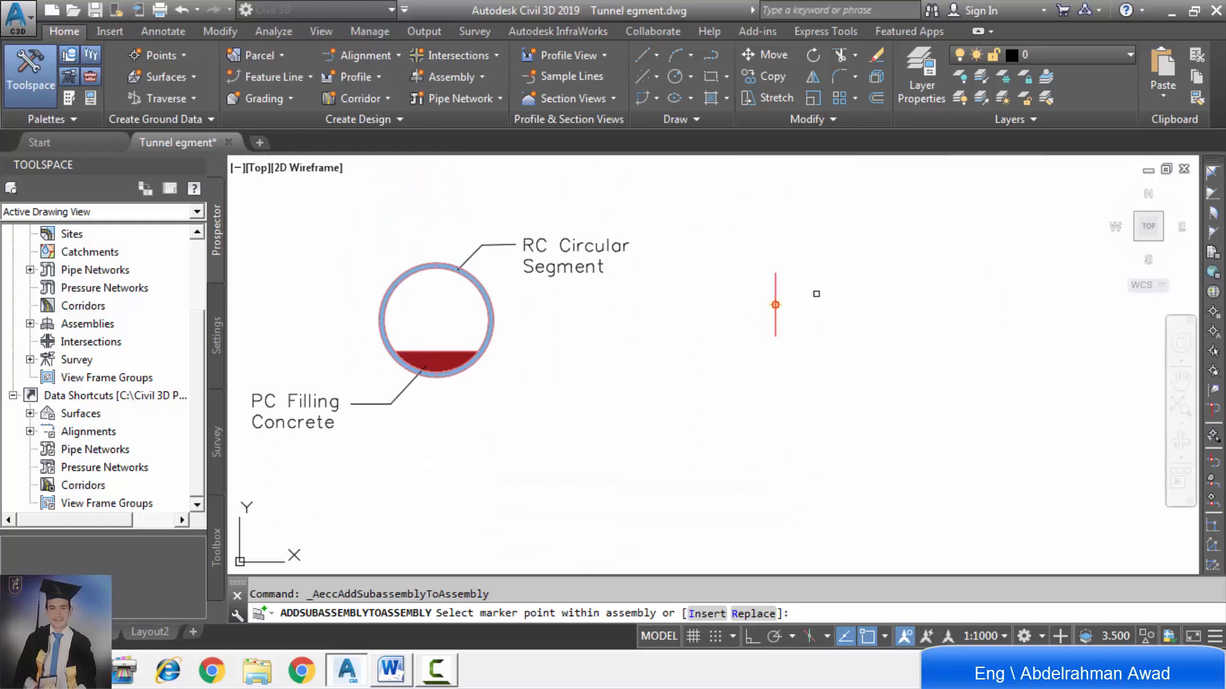
scroll(756, 304, up, 3)
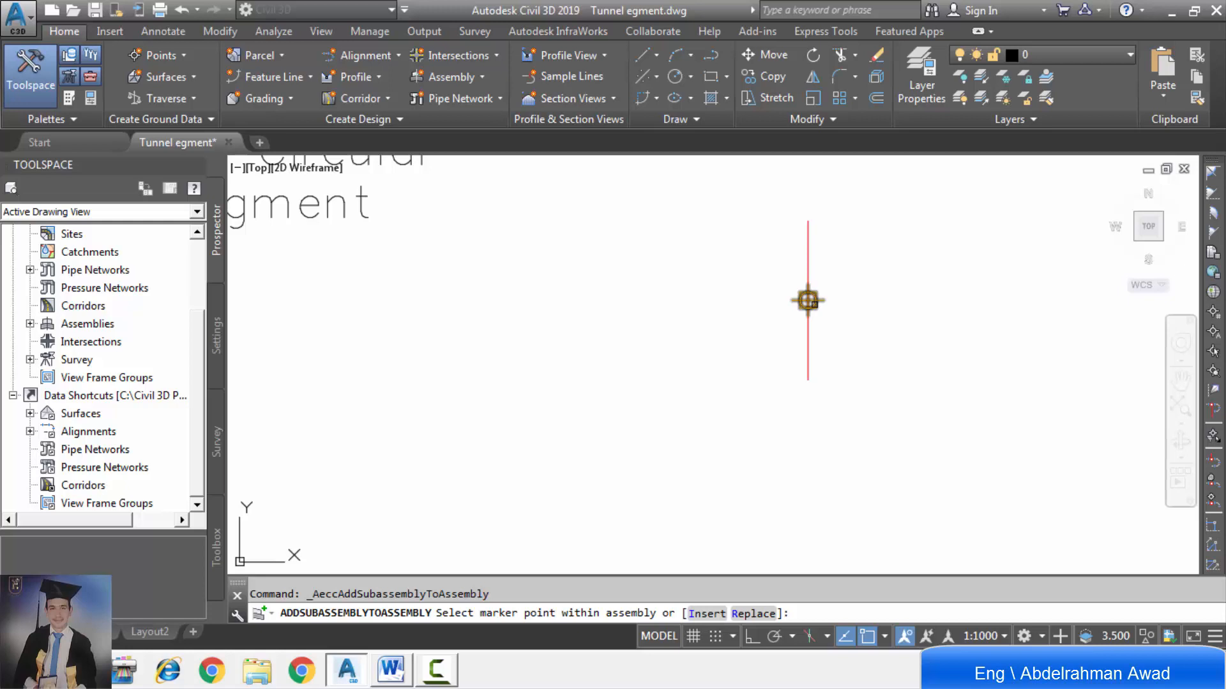
scroll(815, 305, up, 4)
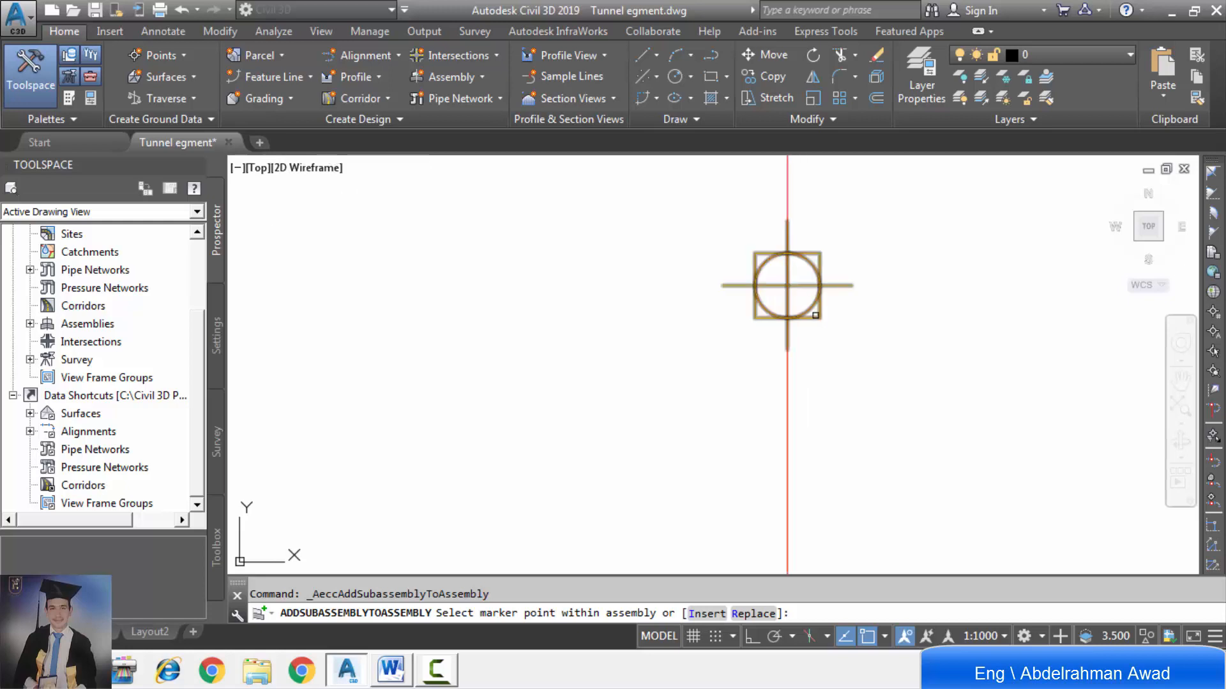
click(819, 316)
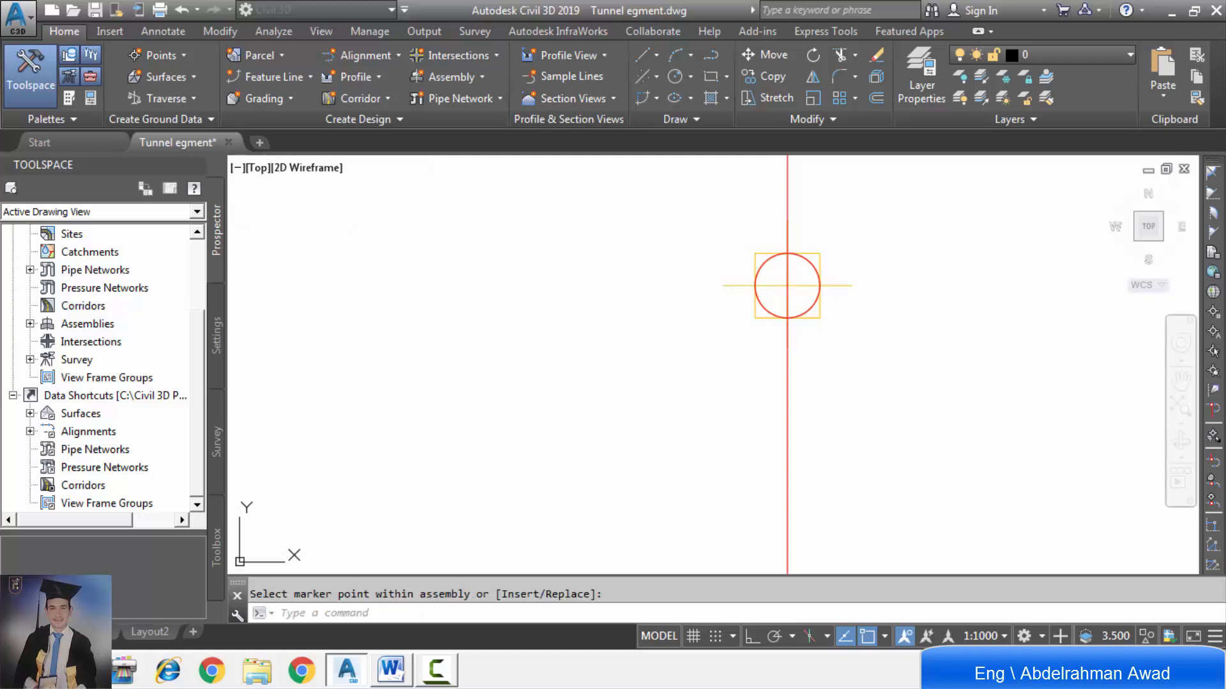
scroll(692, 345, down, 4)
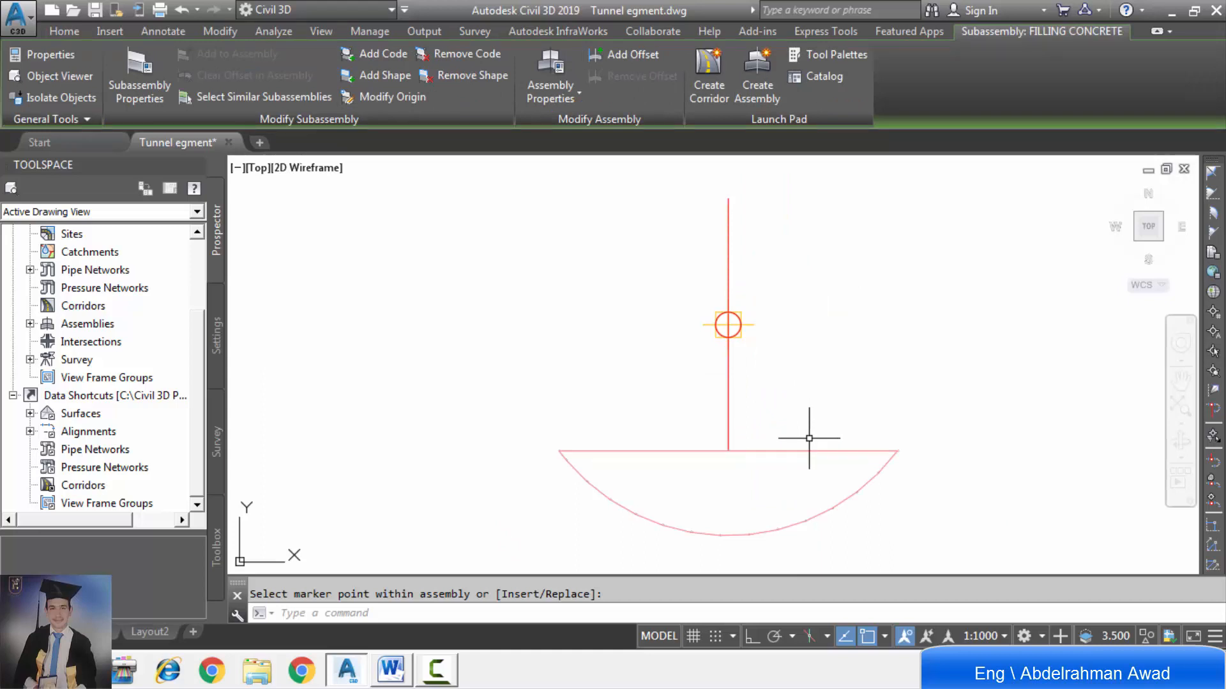
scroll(780, 397, down, 6)
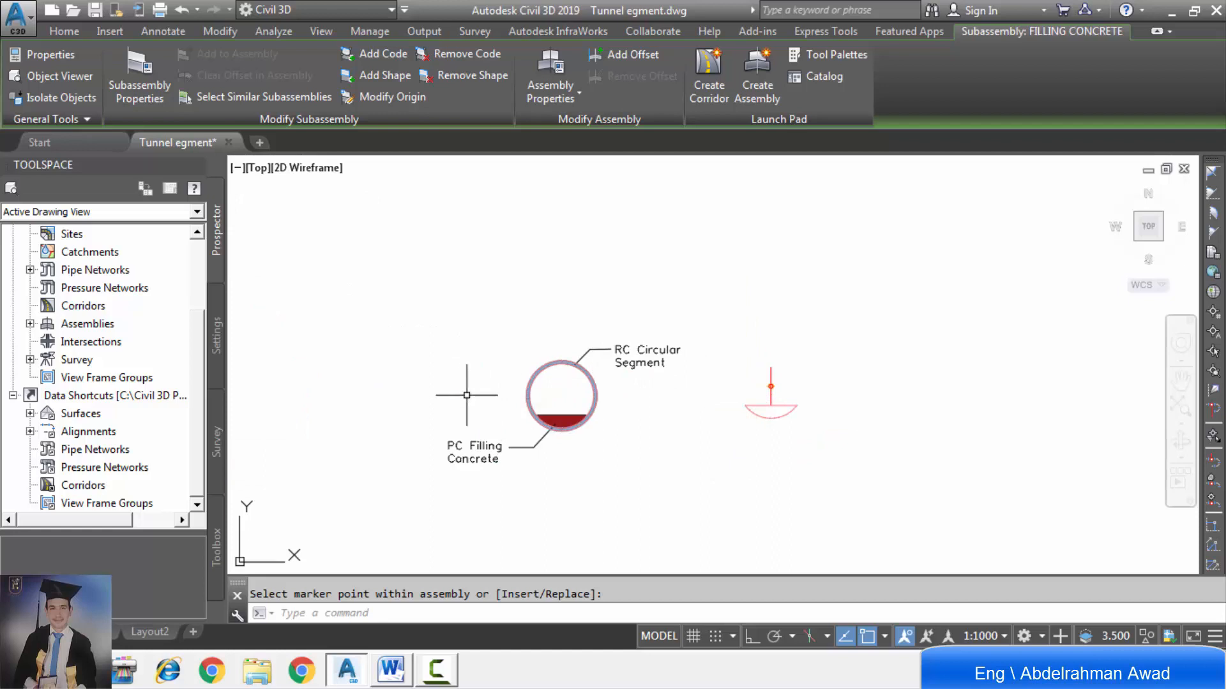
Step: Add the RIGHT CIRCULAR SEGMENT subassembly to the main assembly at its baseline marker point
scroll(523, 394, up, 5)
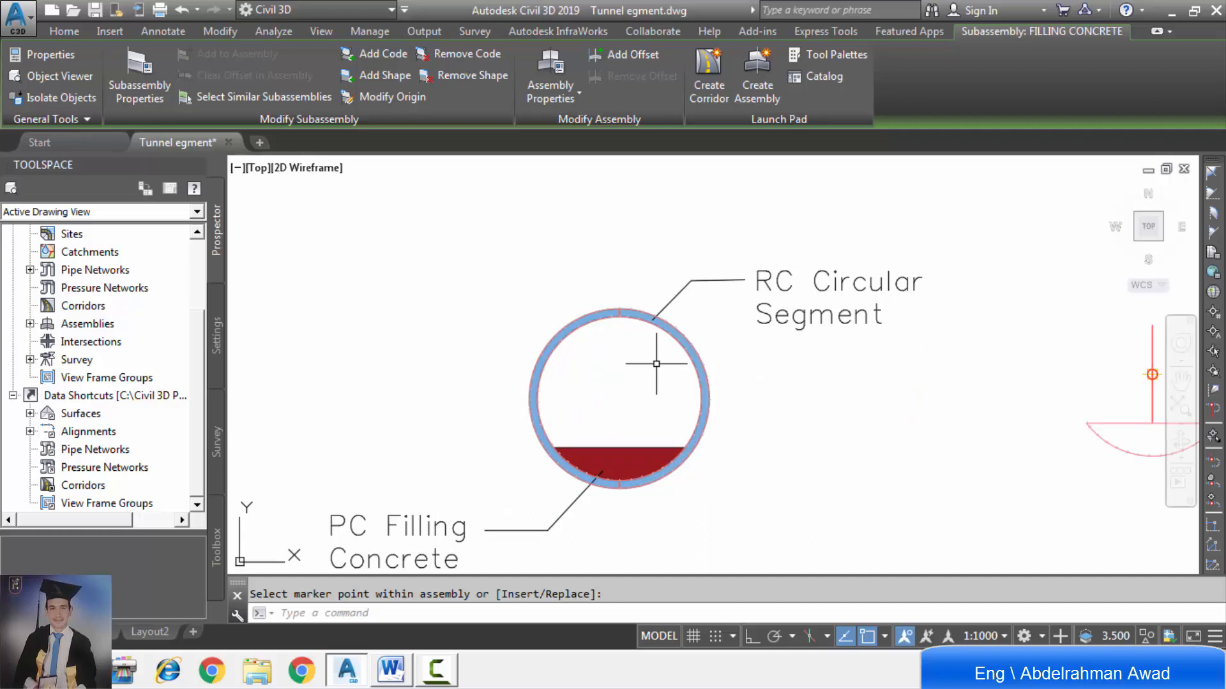
click(682, 332)
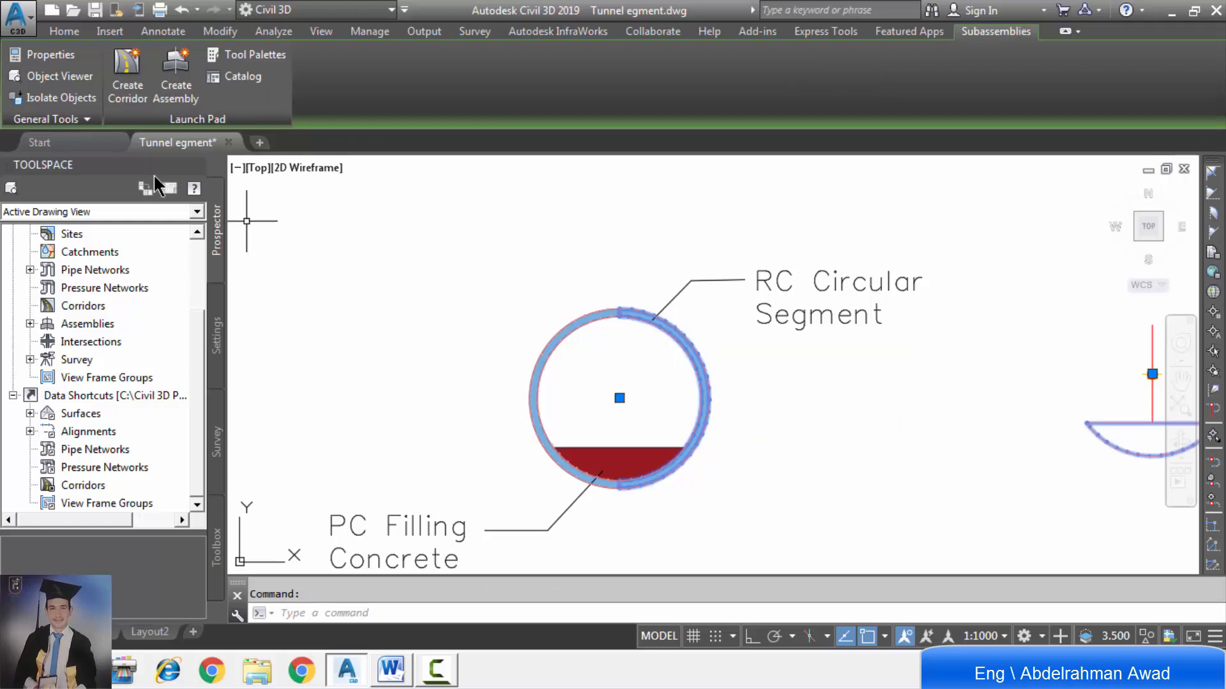
key(Escape)
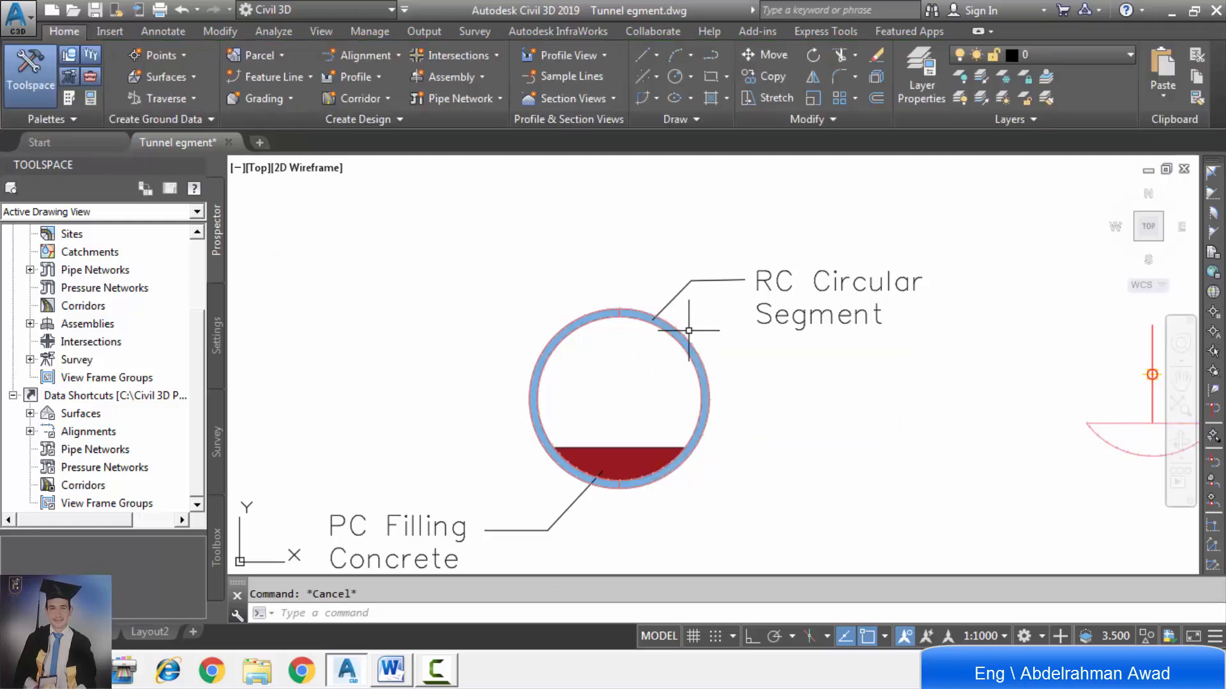
click(688, 331)
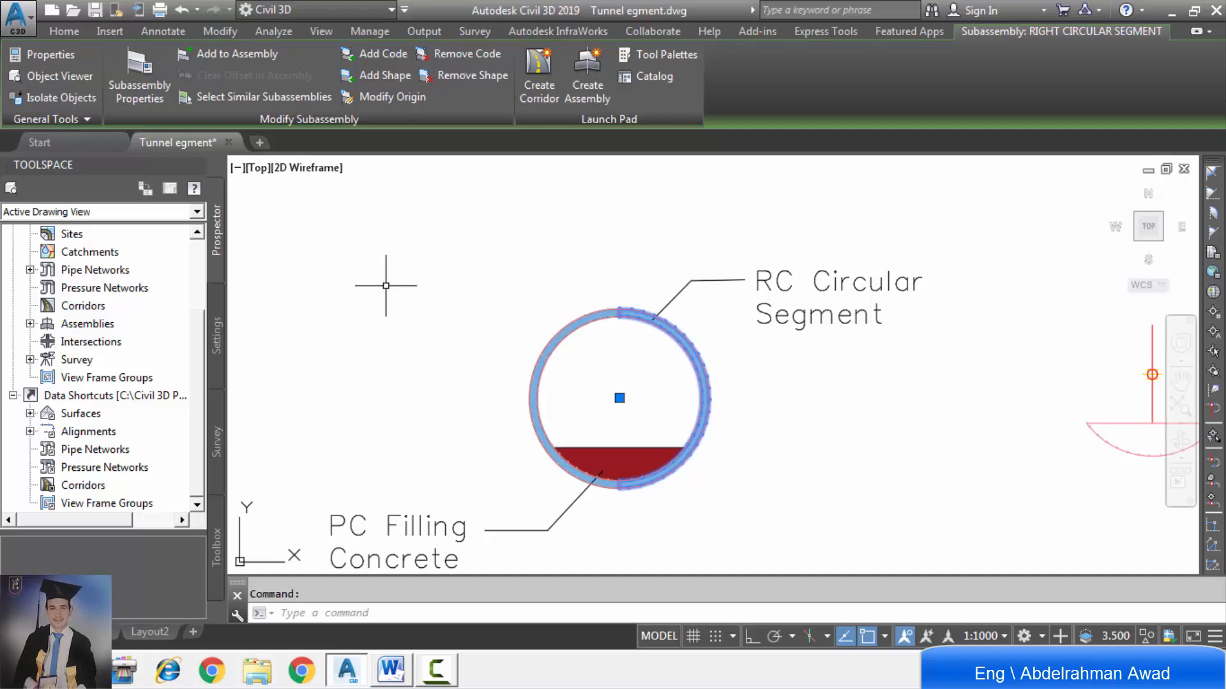
click(210, 56)
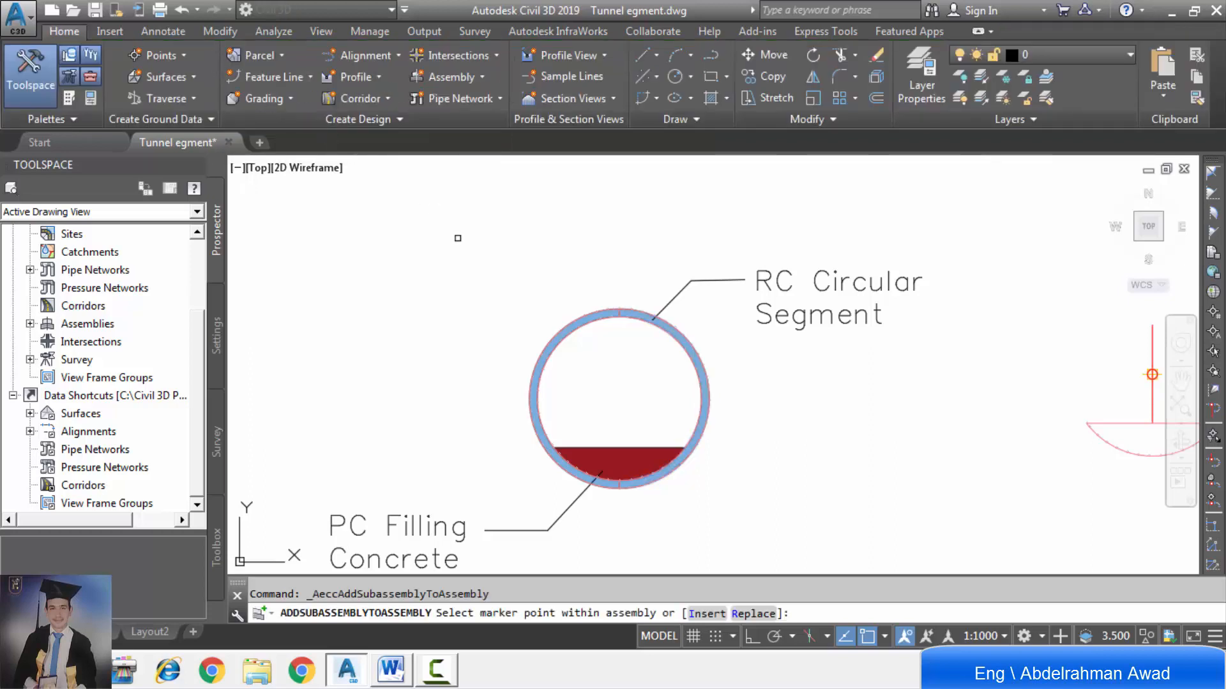
scroll(476, 281, down, 2)
scroll(920, 364, up, 5)
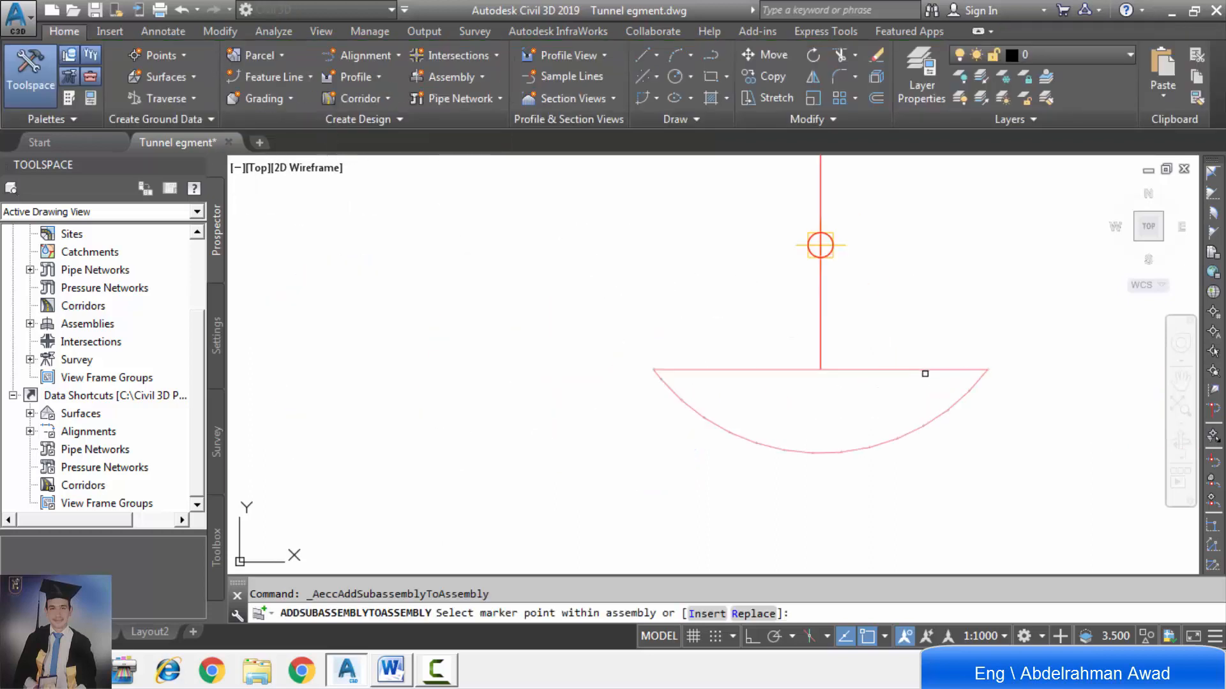
click(821, 245)
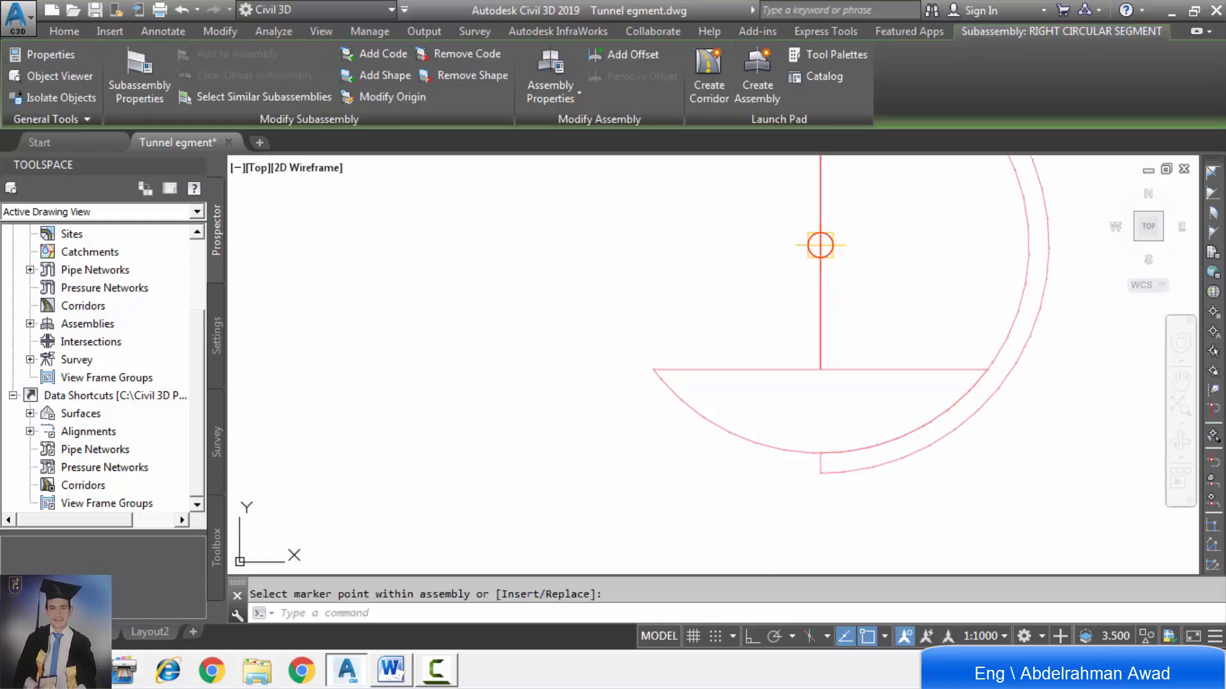
Step: Add the LEFT CIRCULAR SEGMENT subassembly to the main assembly at its baseline marker point
scroll(843, 352, down, 2)
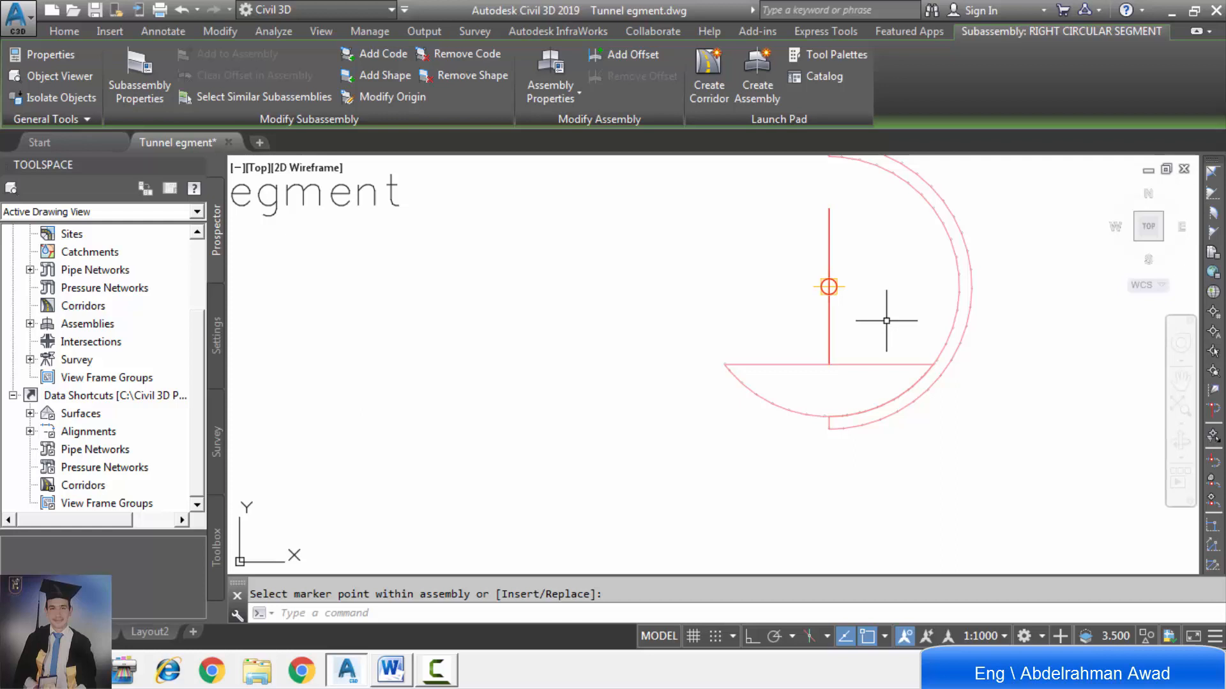
scroll(886, 321, down, 3)
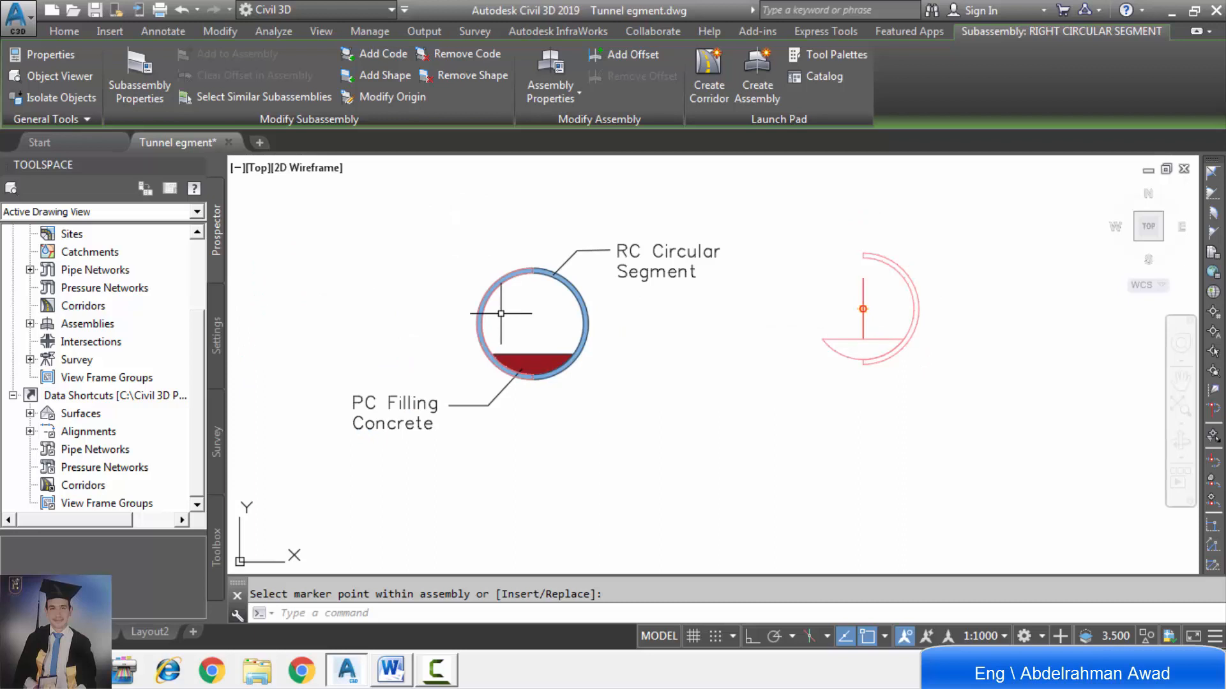
scroll(489, 278, up, 4)
click(489, 277)
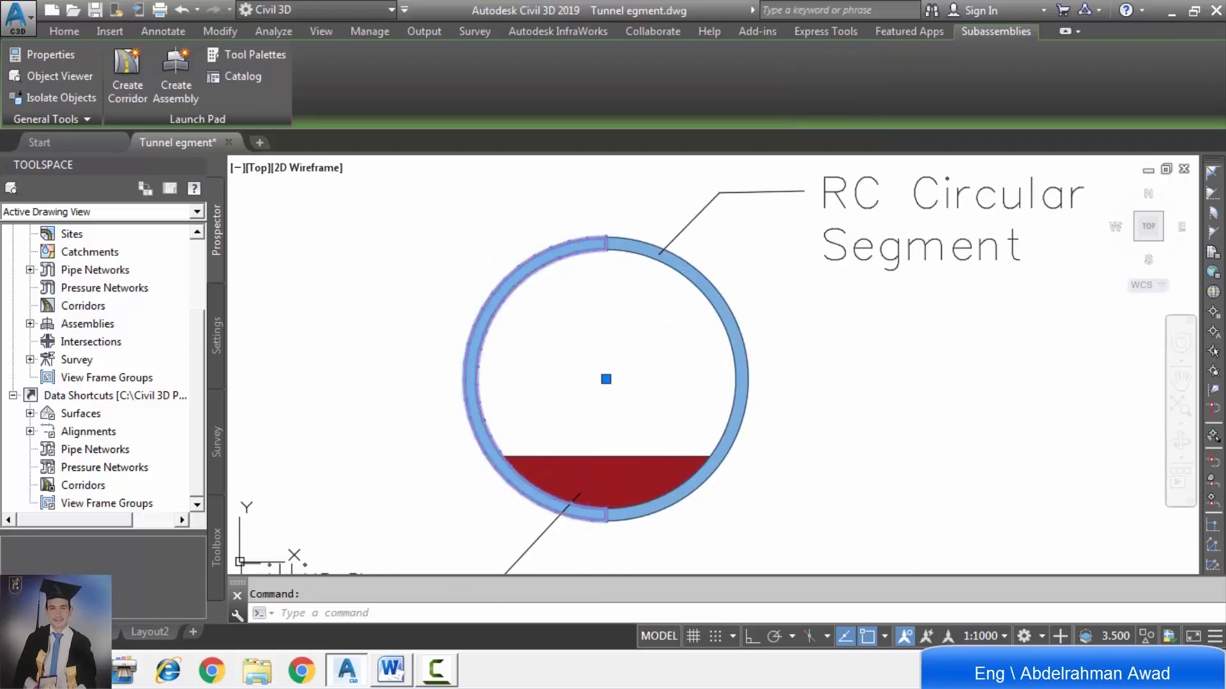
key(Escape)
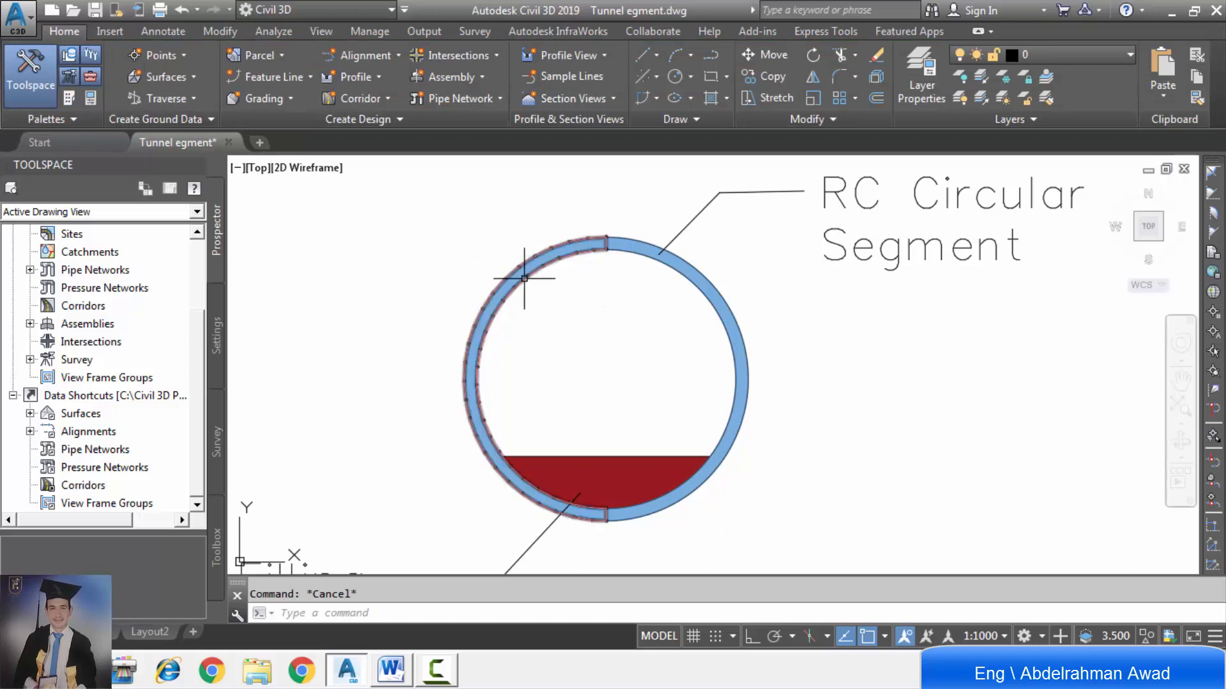
click(525, 277)
click(217, 54)
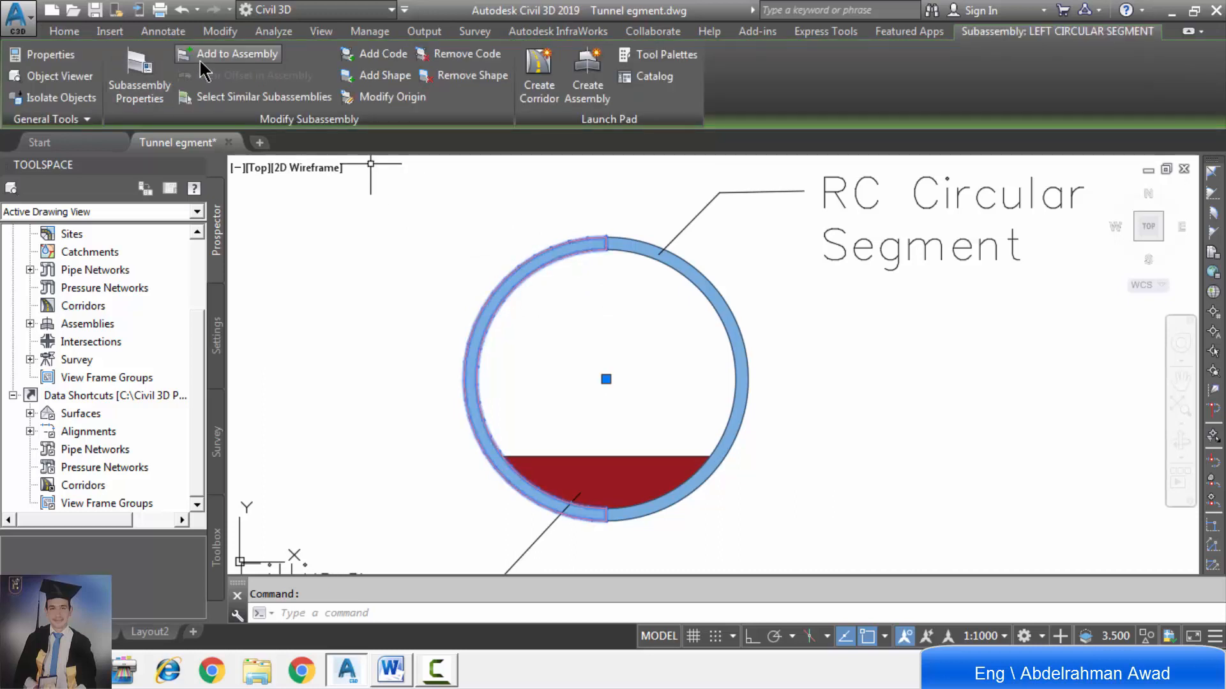
scroll(786, 348, down, 3)
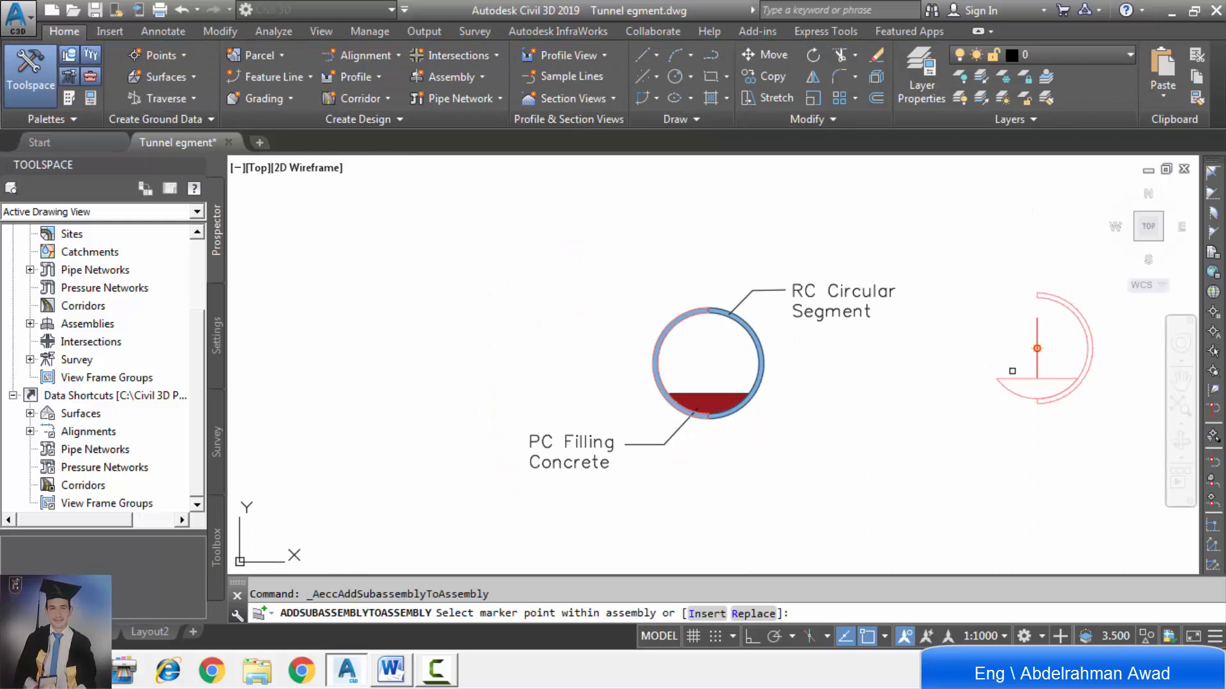
scroll(1065, 344, up, 5)
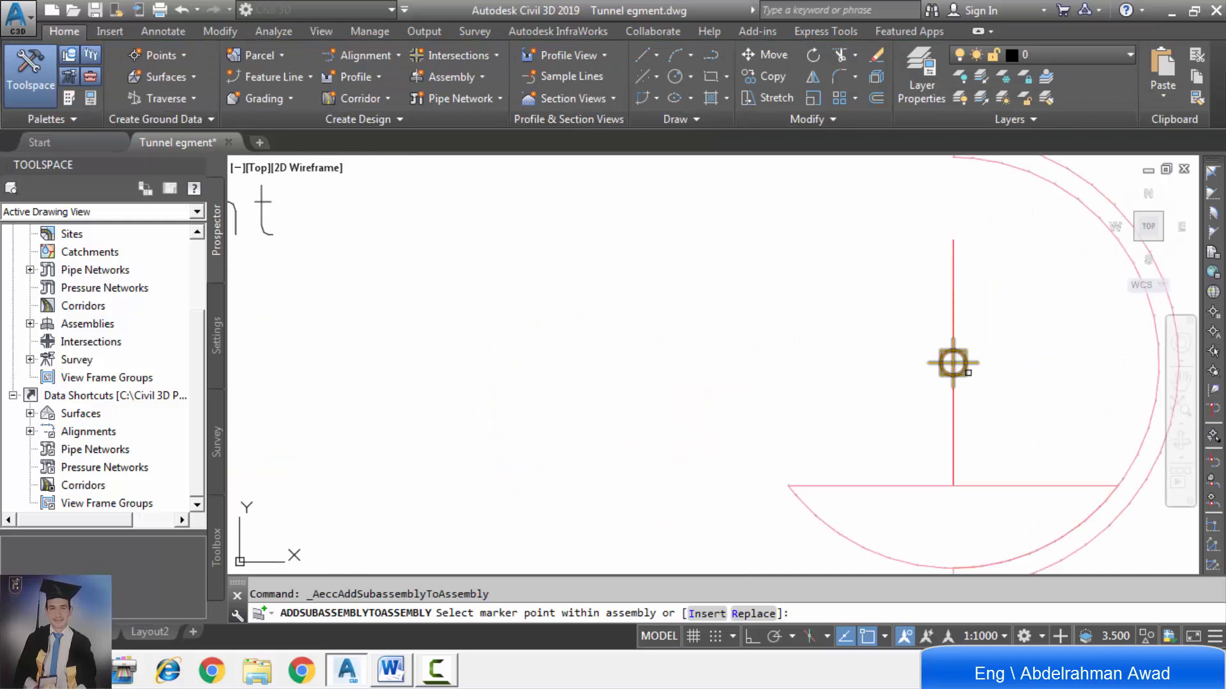
click(952, 363)
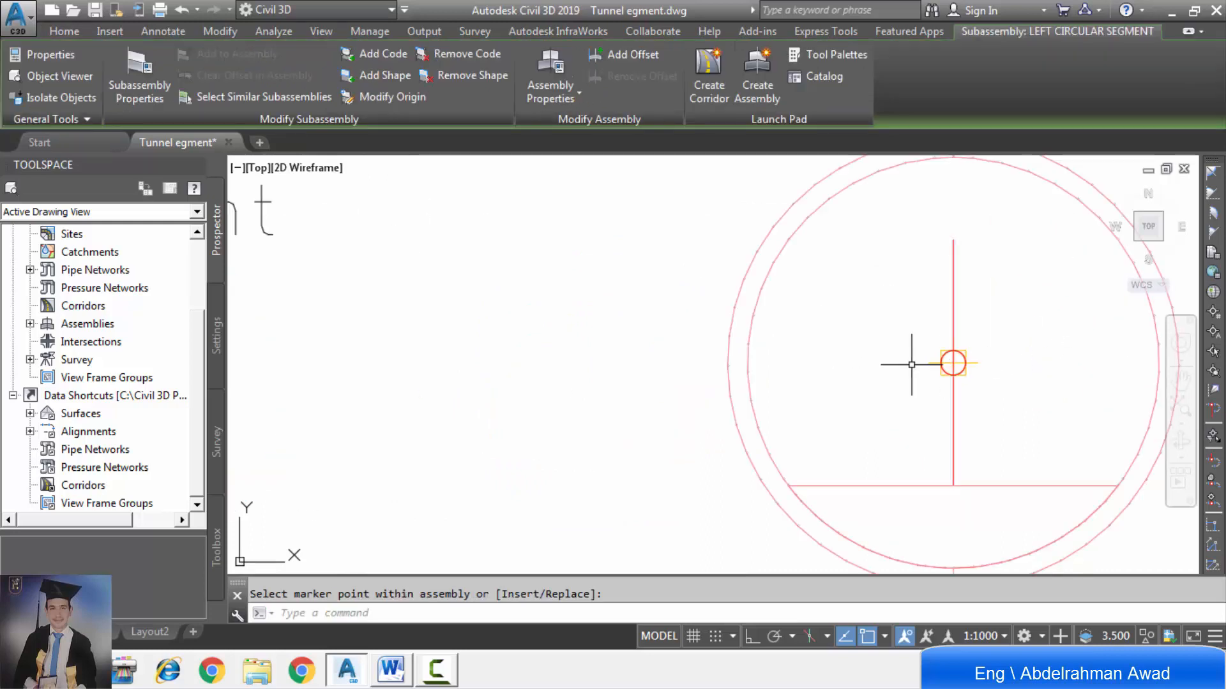
Step: Switch to the Word document Steps of Circular Tunnel.docx and consult step f) on adding a shape for each subassembly
scroll(911, 365, down, 2)
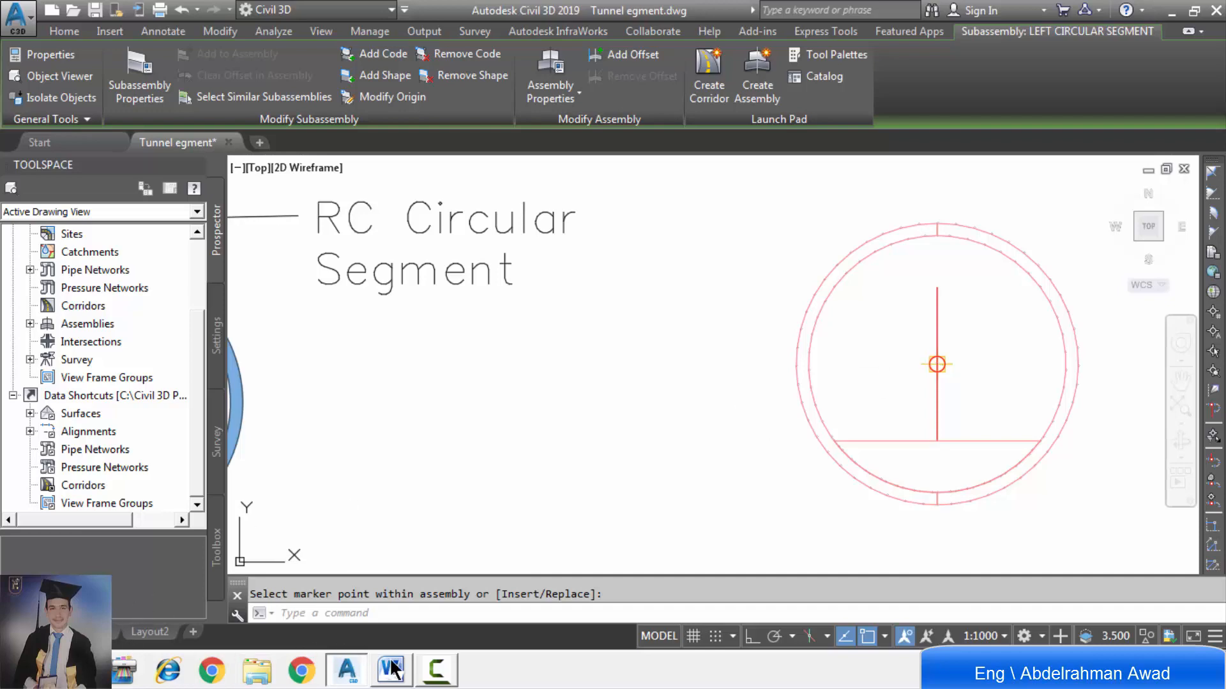
mouse_move(393, 668)
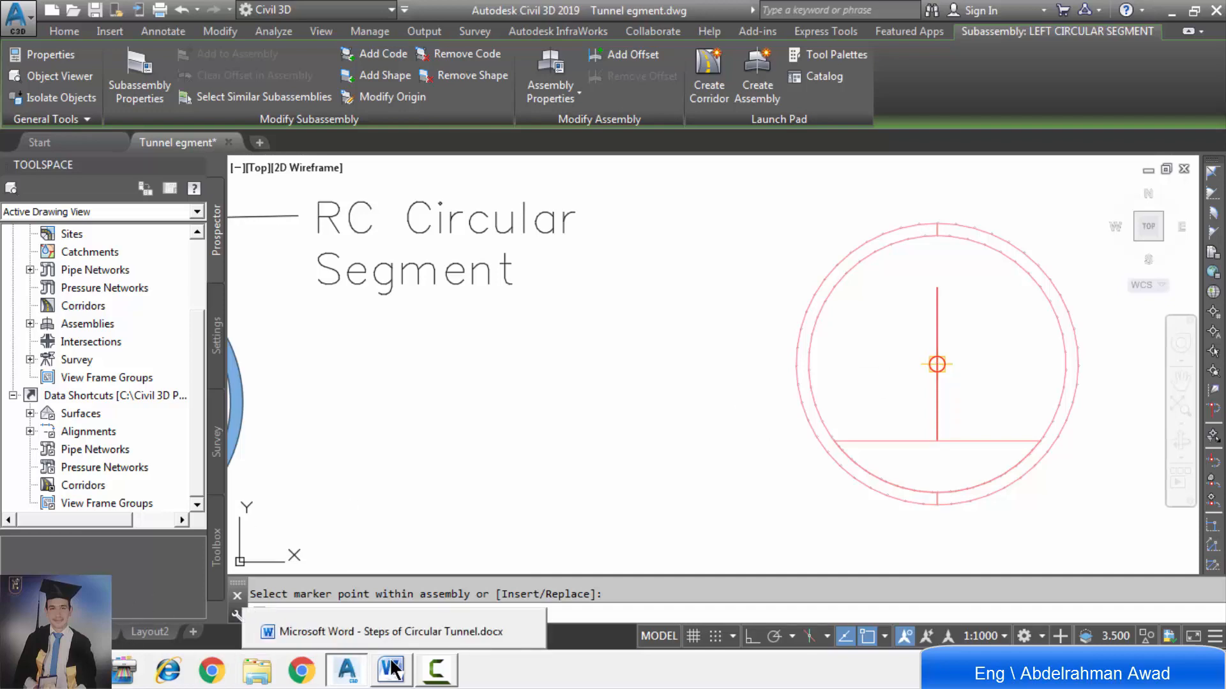
click(393, 668)
scroll(397, 530, down, 3)
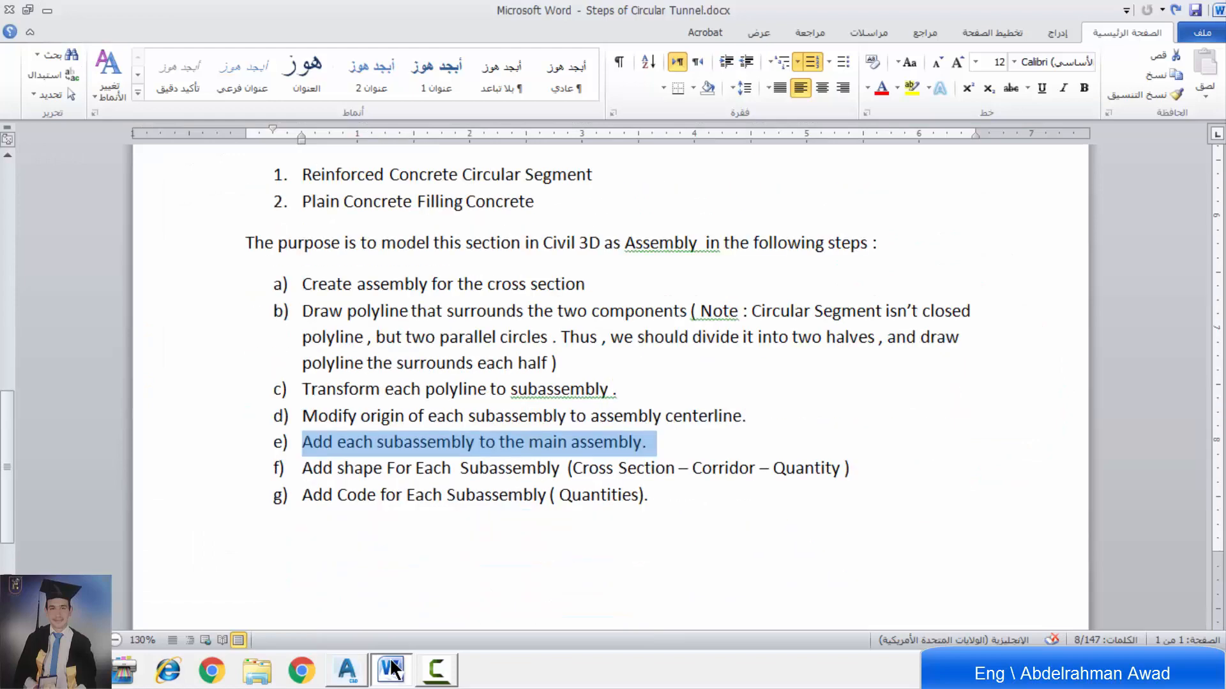
scroll(397, 511, up, 2)
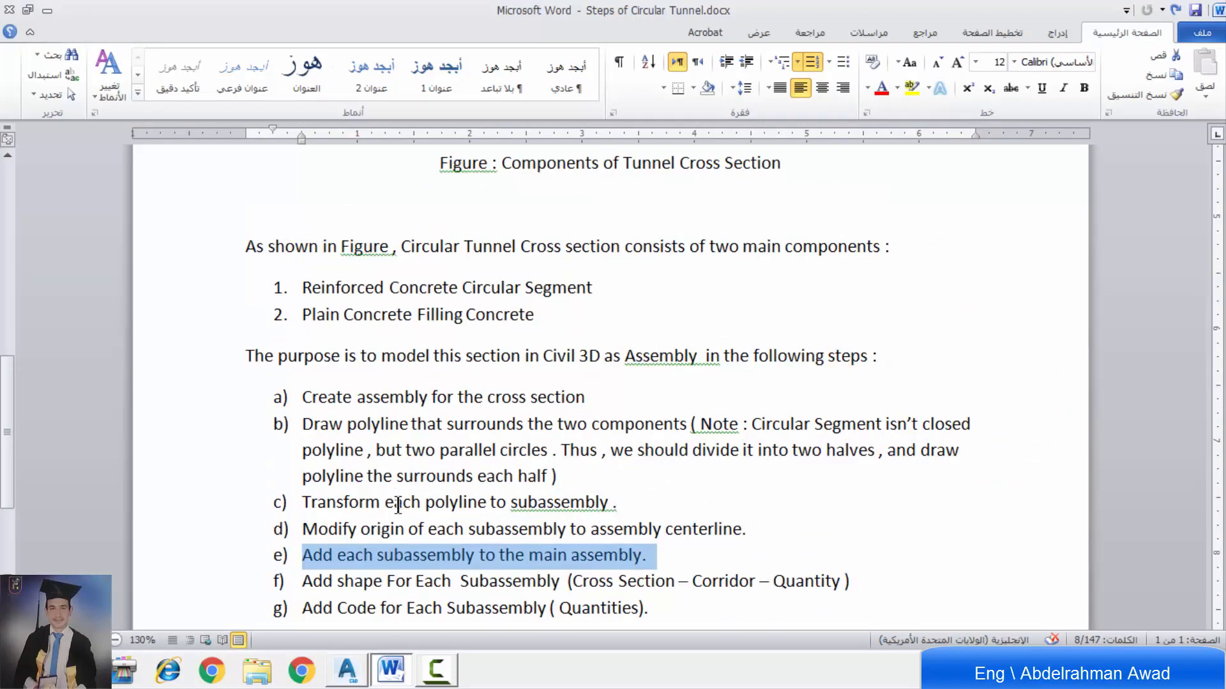
triple_click(388, 588)
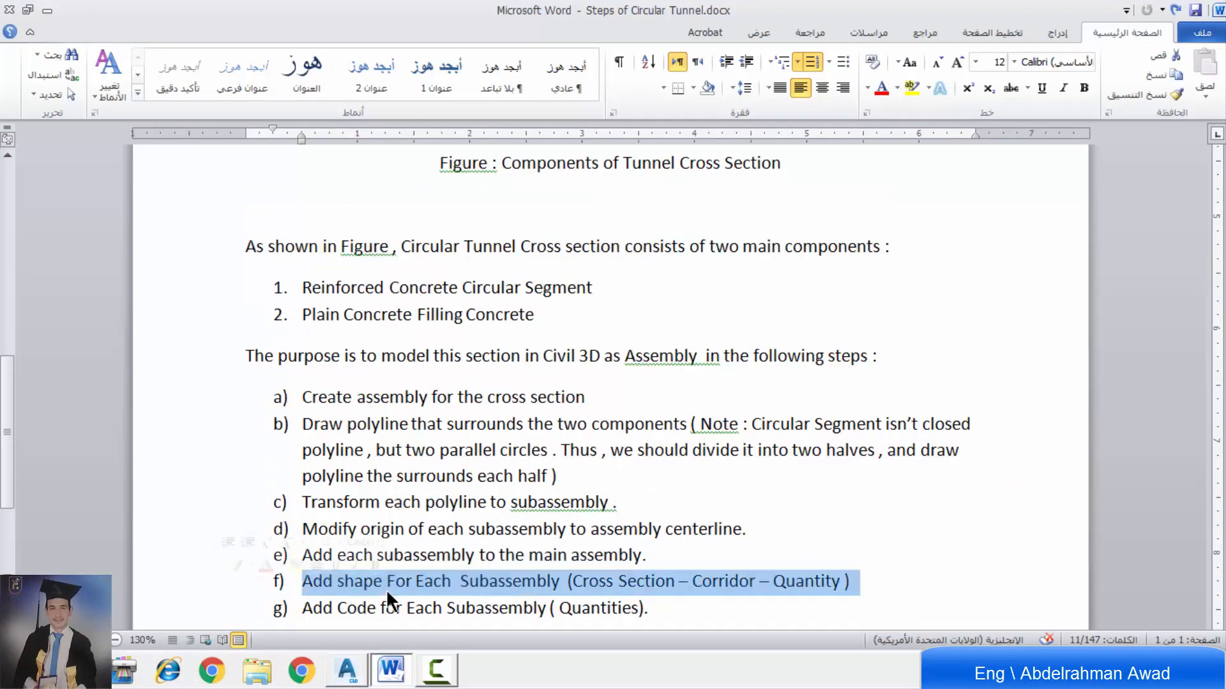
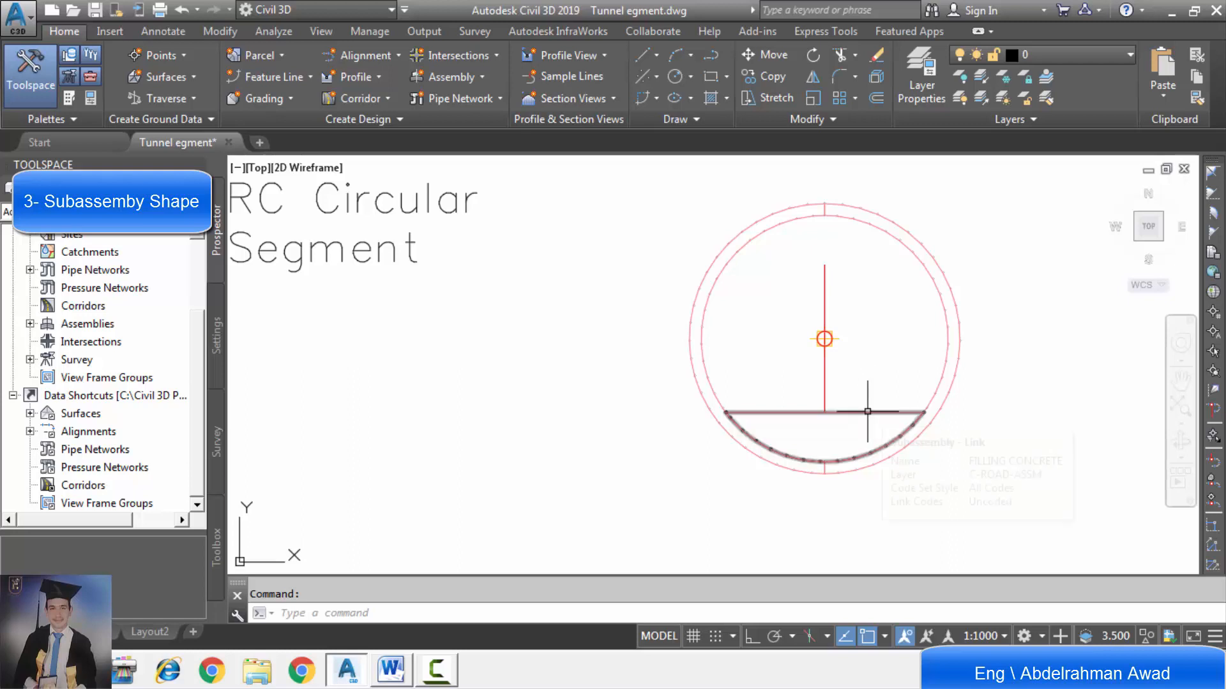
Step: Move the FILLING CONCRETE subassembly by its origin about 7.07 units down, clear of the circular segments
mouse_move(867, 412)
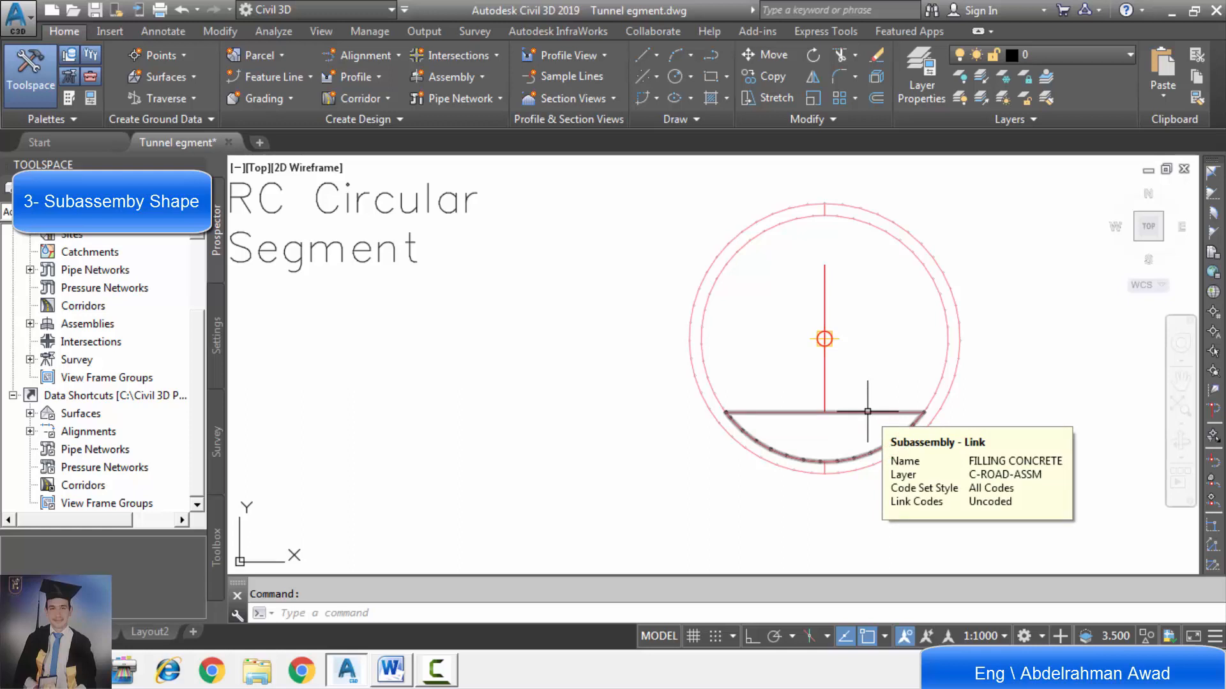
click(868, 411)
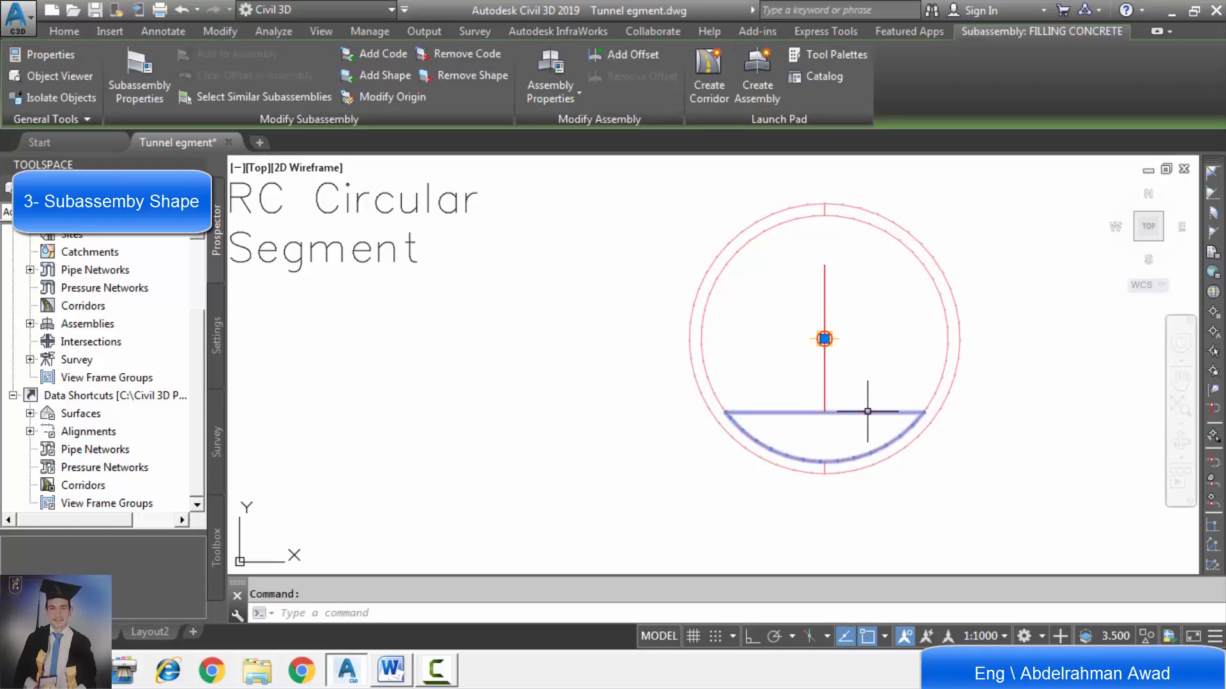
scroll(824, 339, up, 6)
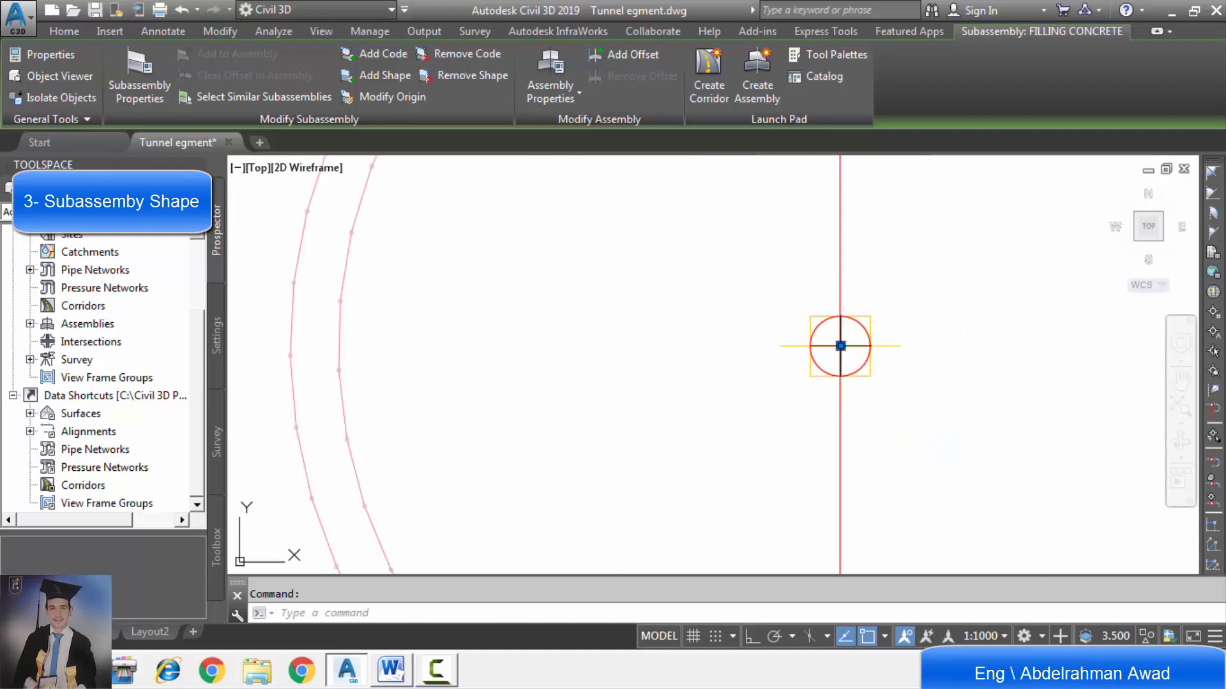
click(840, 345)
scroll(823, 458, down, 6)
scroll(825, 472, down, 5)
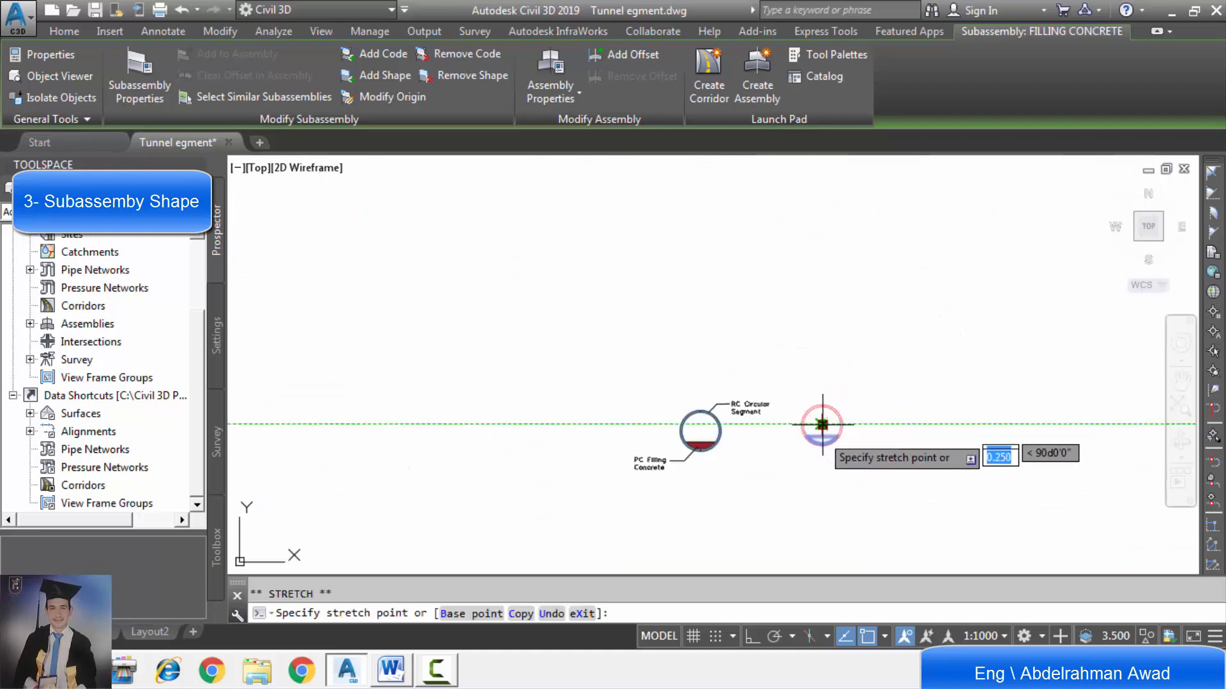
scroll(821, 458, up, 5)
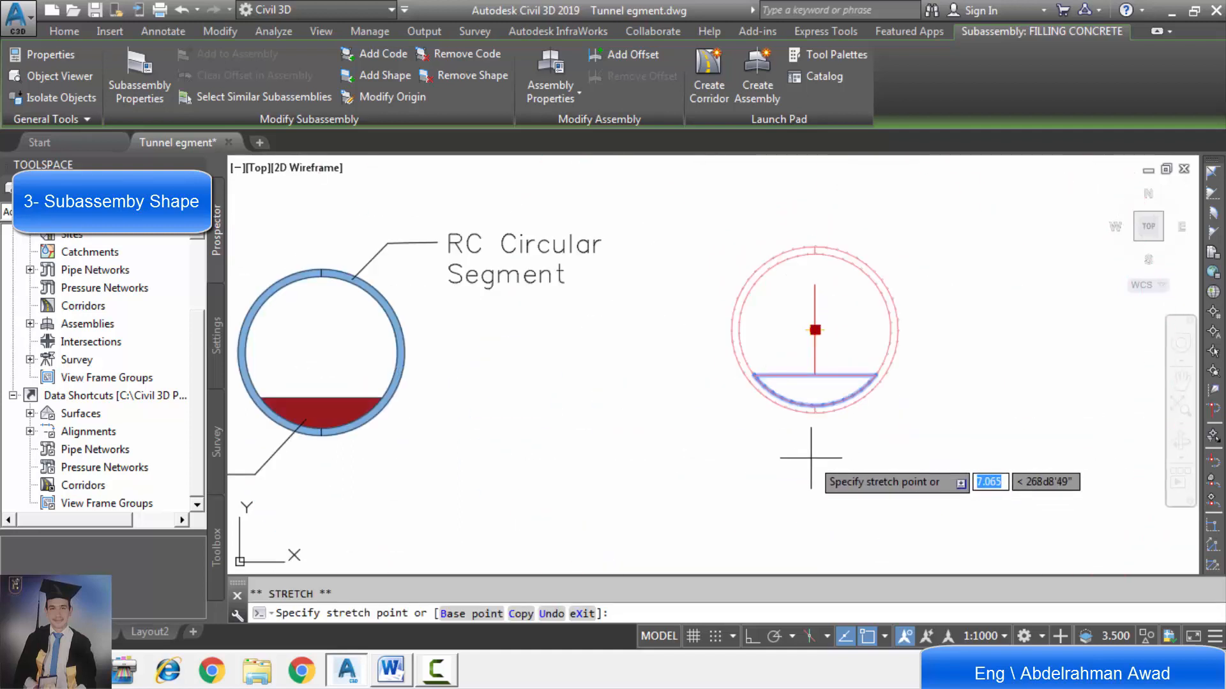
click(811, 458)
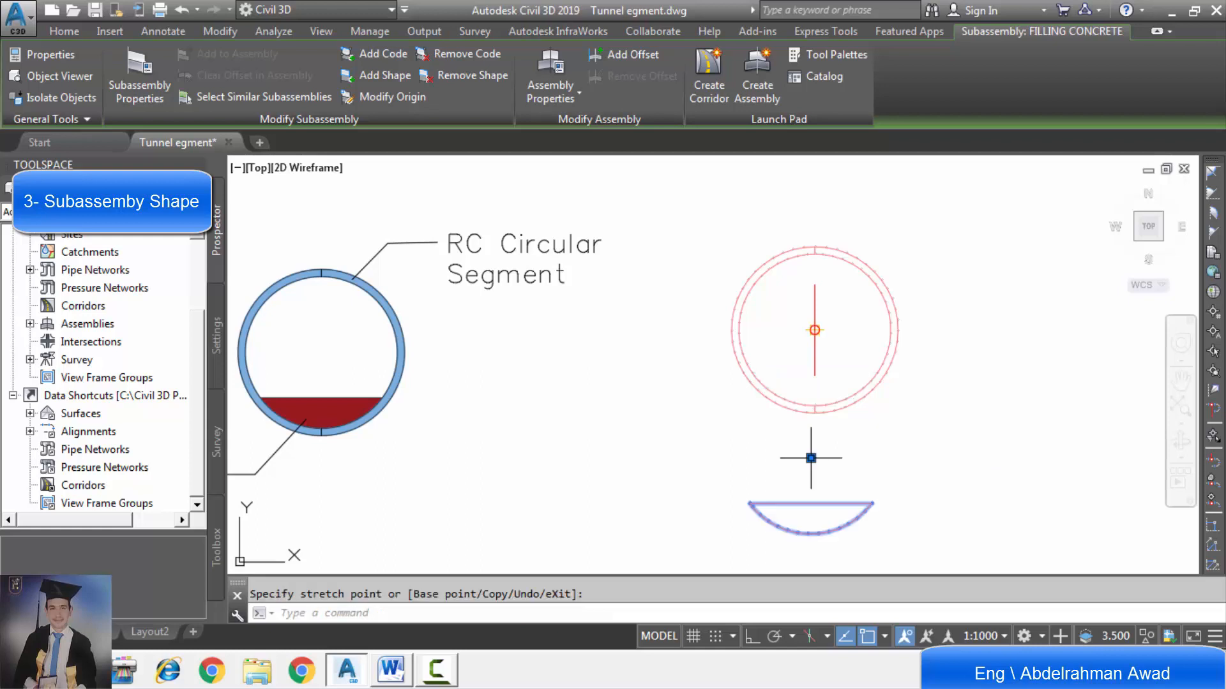
key(Escape)
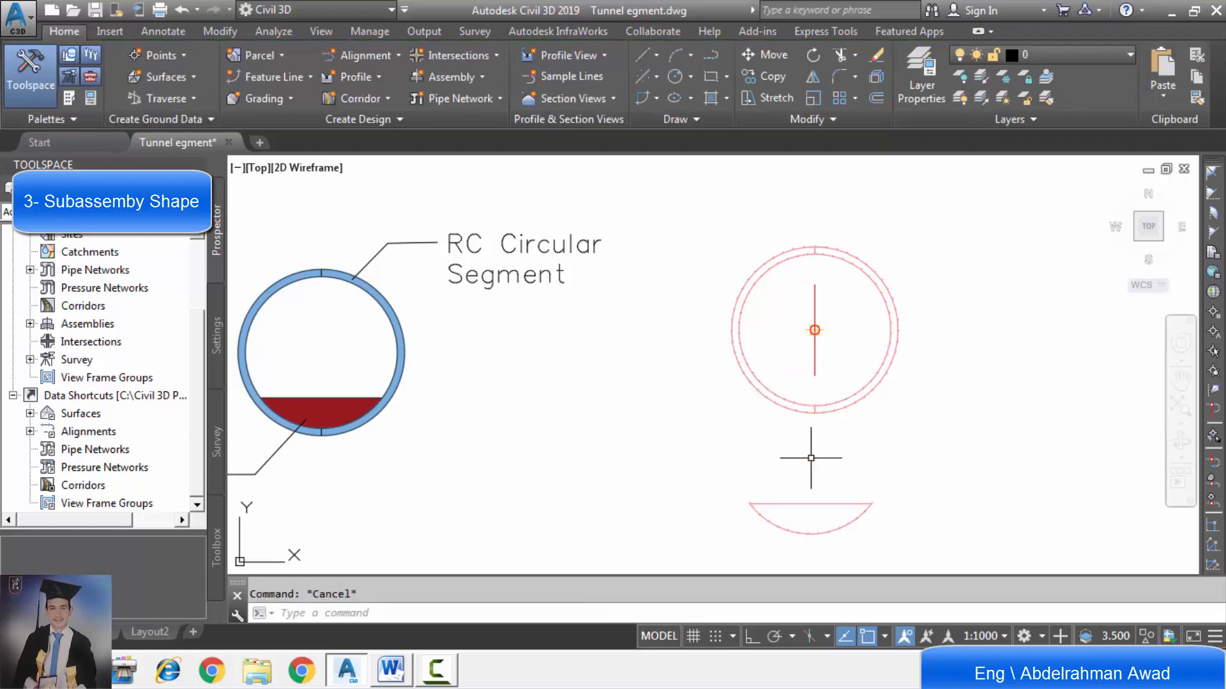
Step: Move the RIGHT CIRCULAR SEGMENT subassembly by its origin horizontally to the right, away from the assembly baseline
click(839, 503)
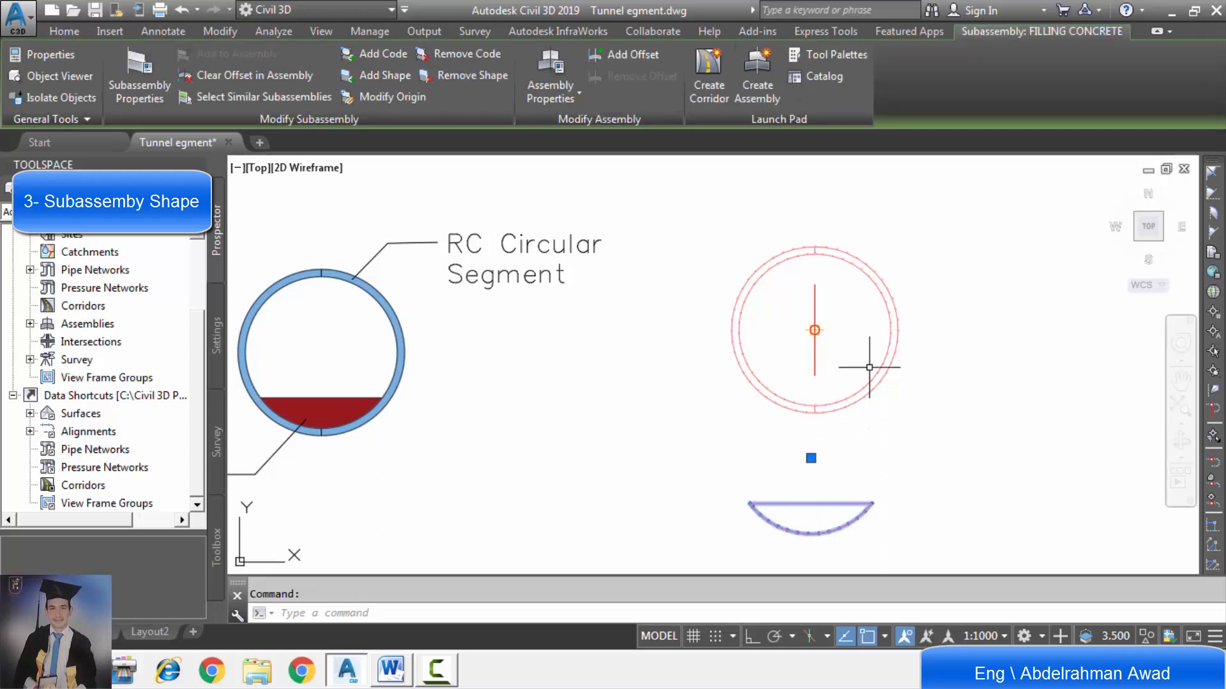
click(888, 312)
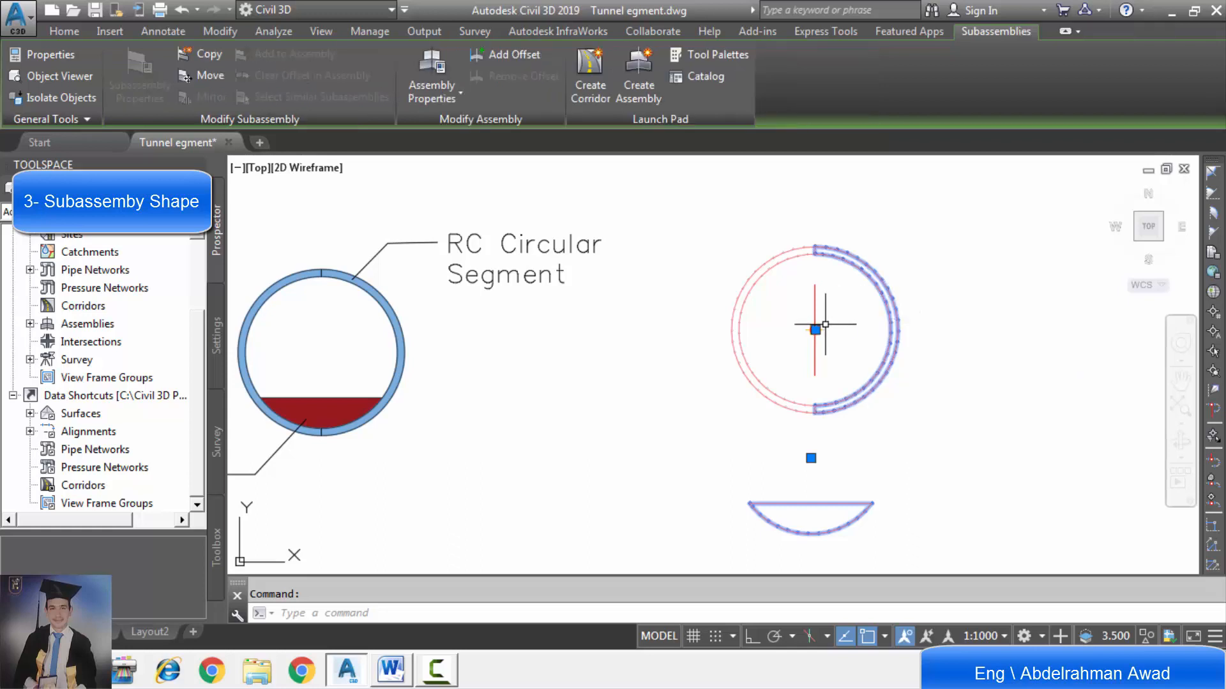
scroll(812, 329, up, 4)
click(808, 327)
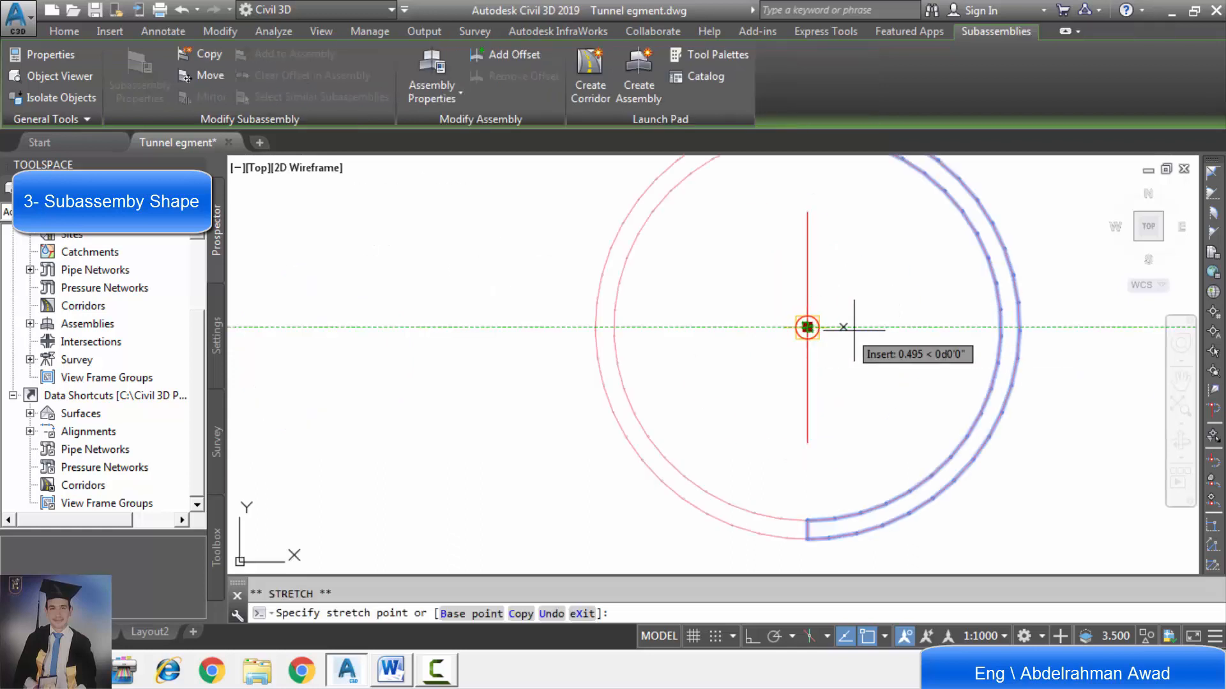
click(916, 327)
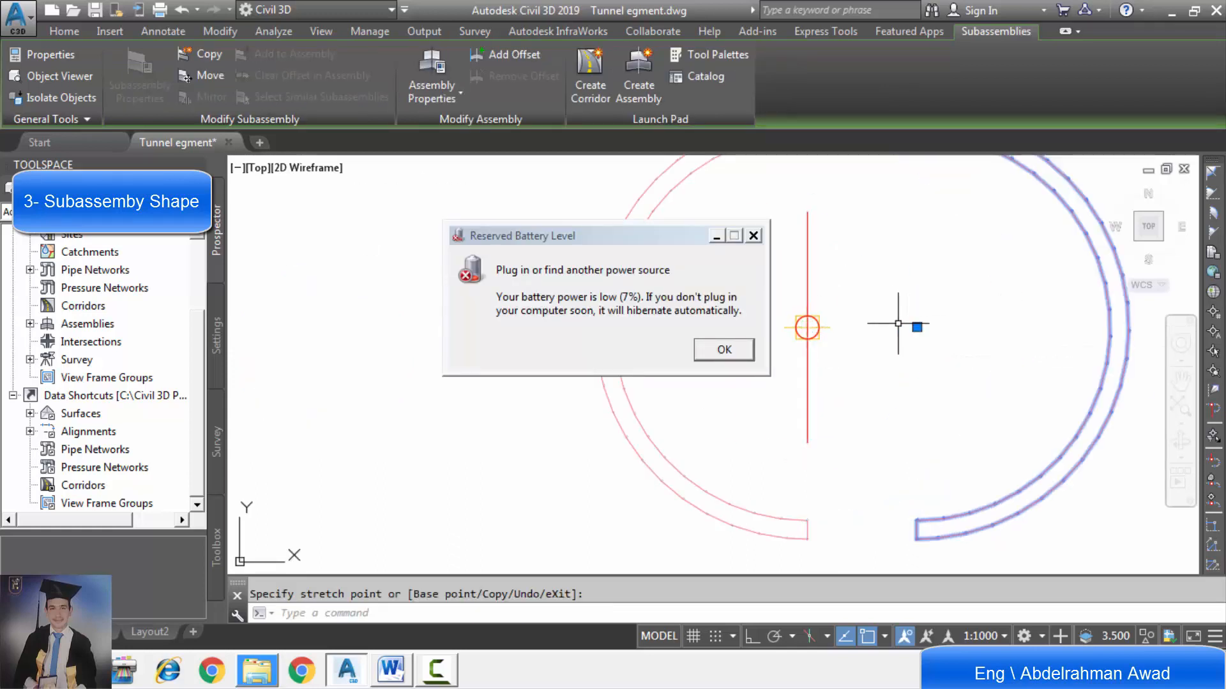
click(722, 351)
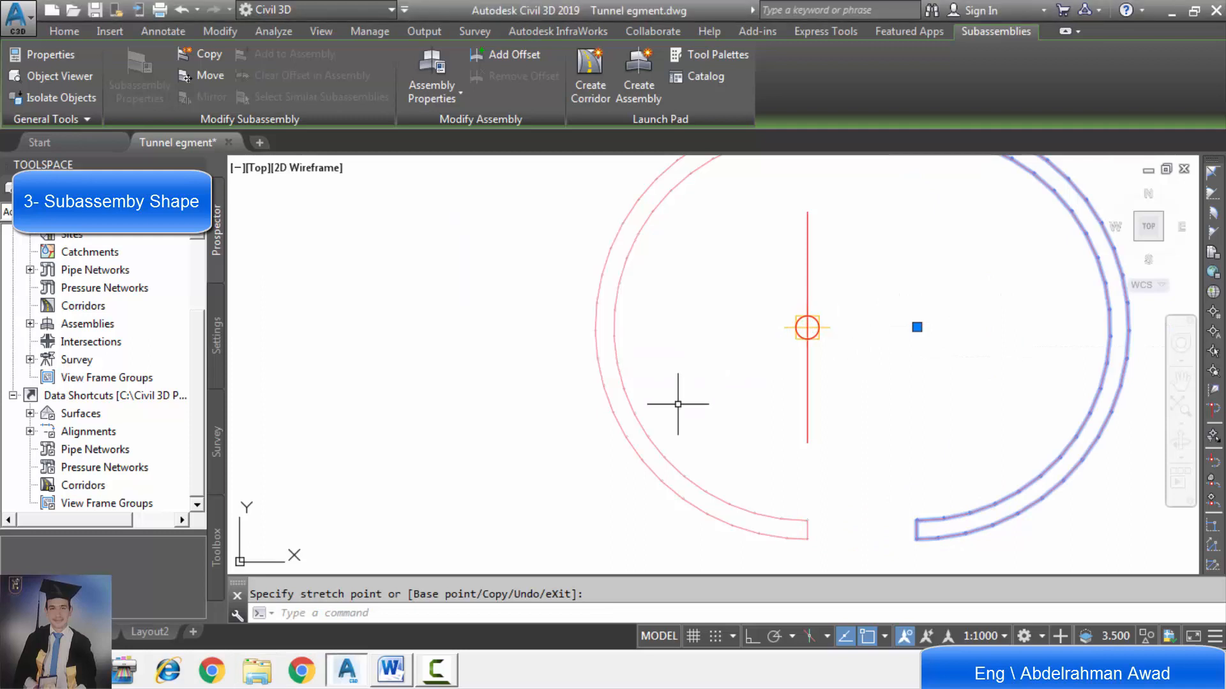
click(436, 670)
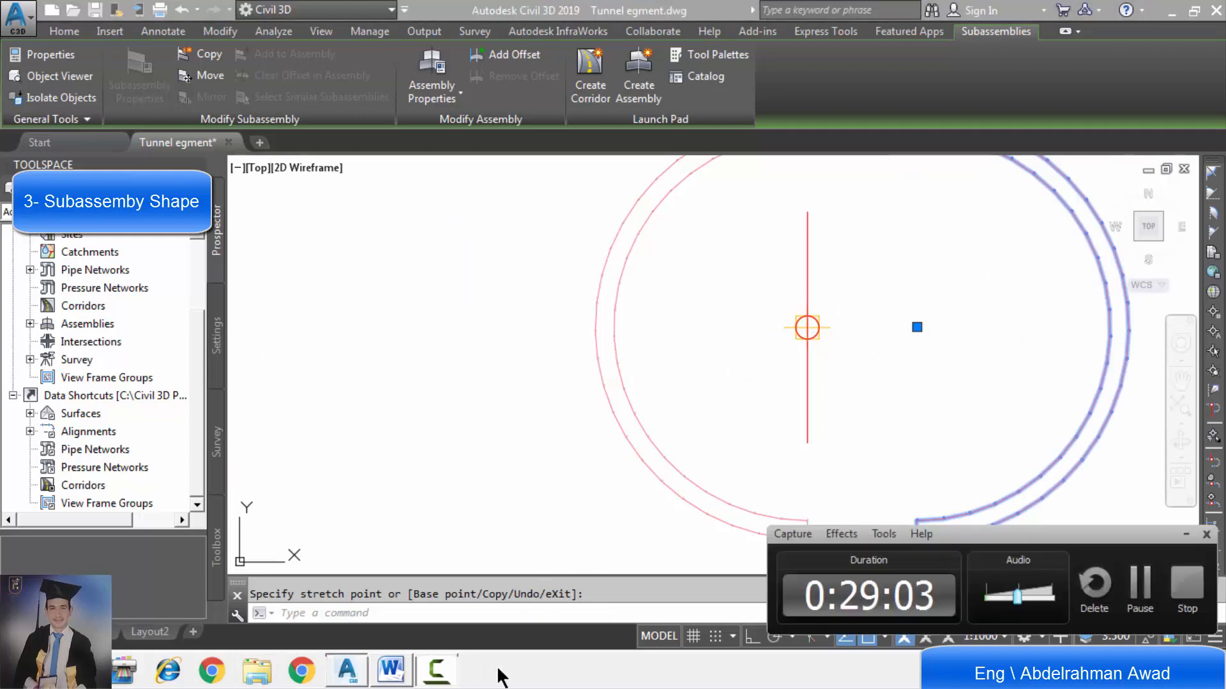
click(1140, 584)
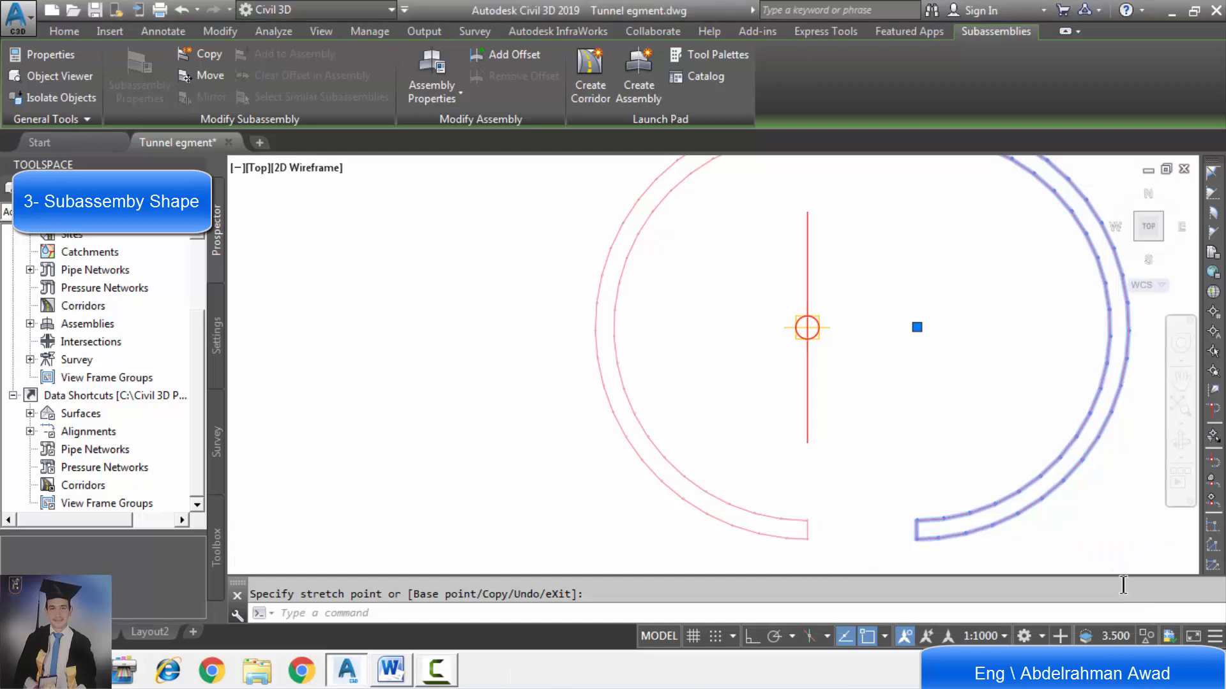
Step: Add a subassembly shape to the FILLING CONCRETE subassembly, using all the links of its closed outline
scroll(1124, 578, down, 4)
scroll(1111, 534, up, 4)
scroll(968, 447, down, 6)
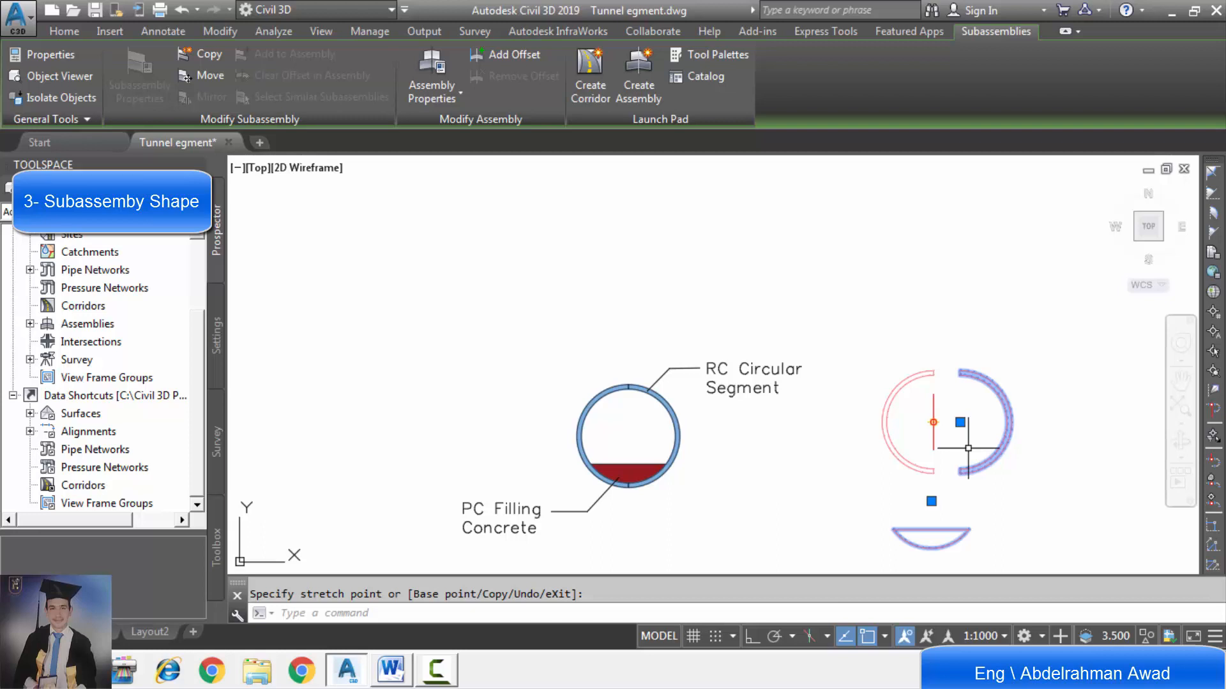
key(Escape)
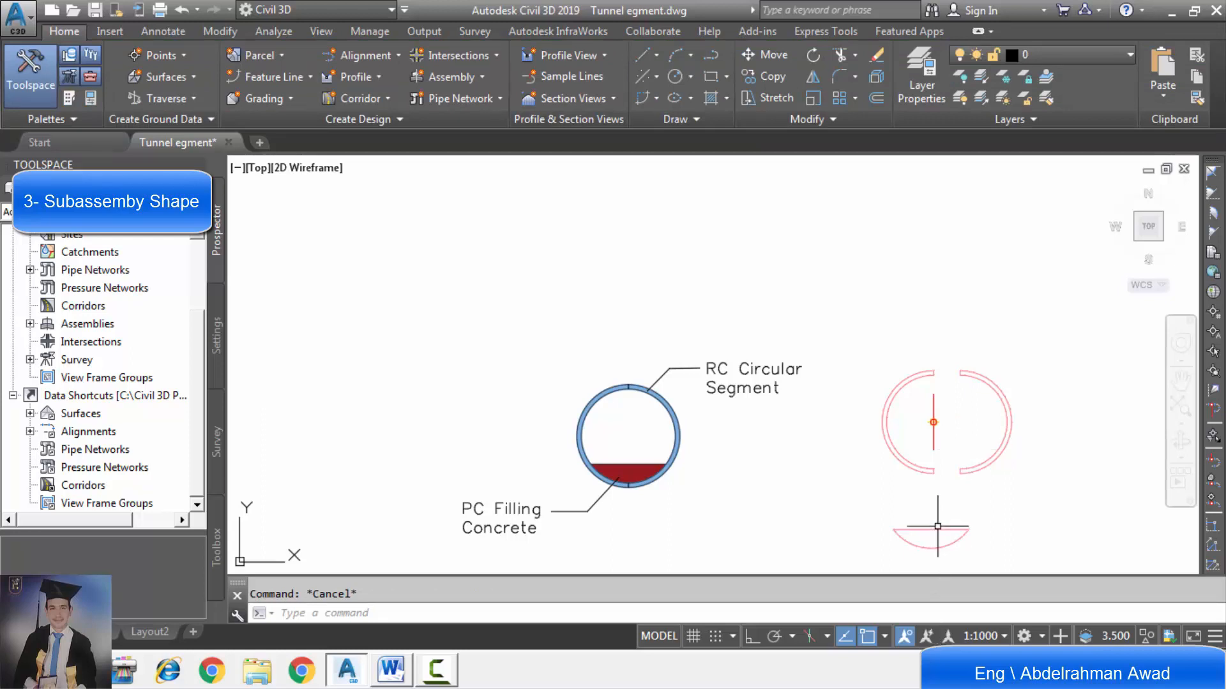
scroll(944, 549, up, 2)
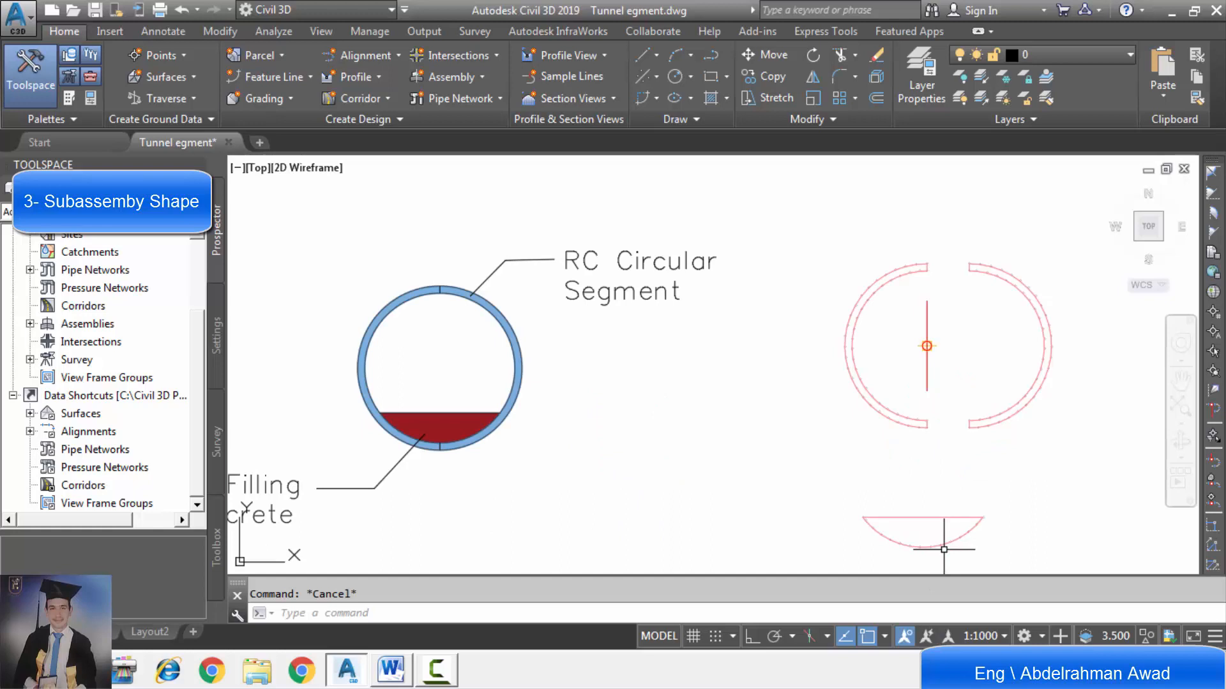
click(929, 517)
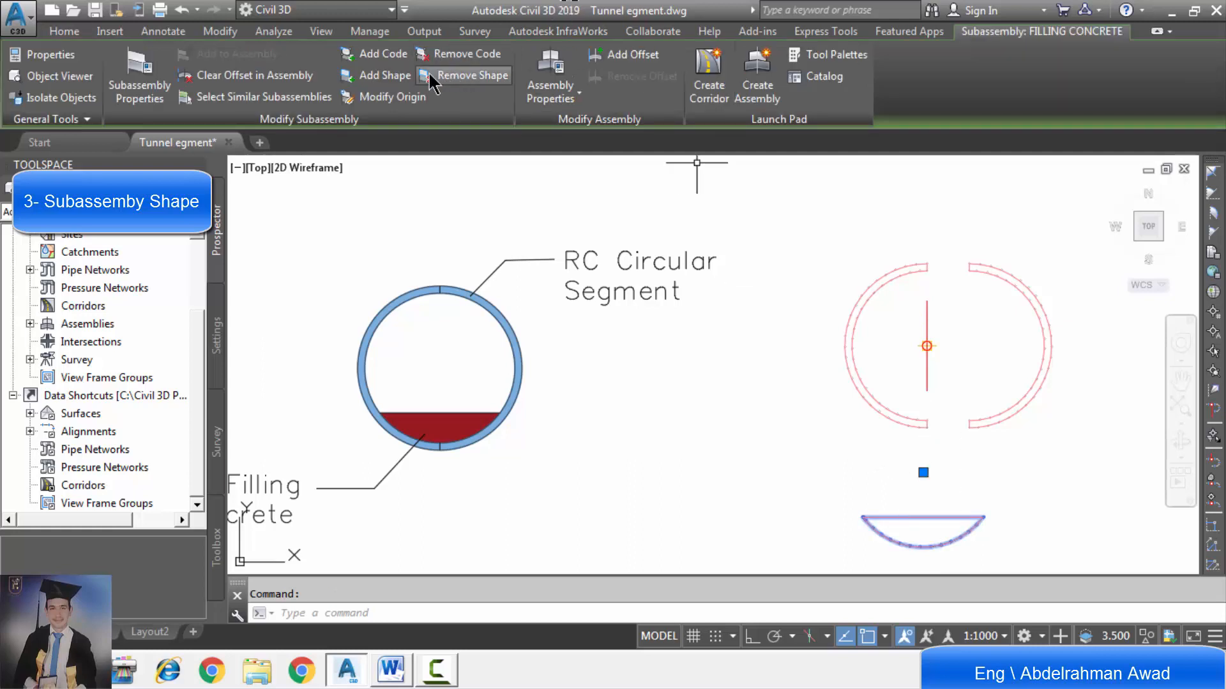
click(385, 76)
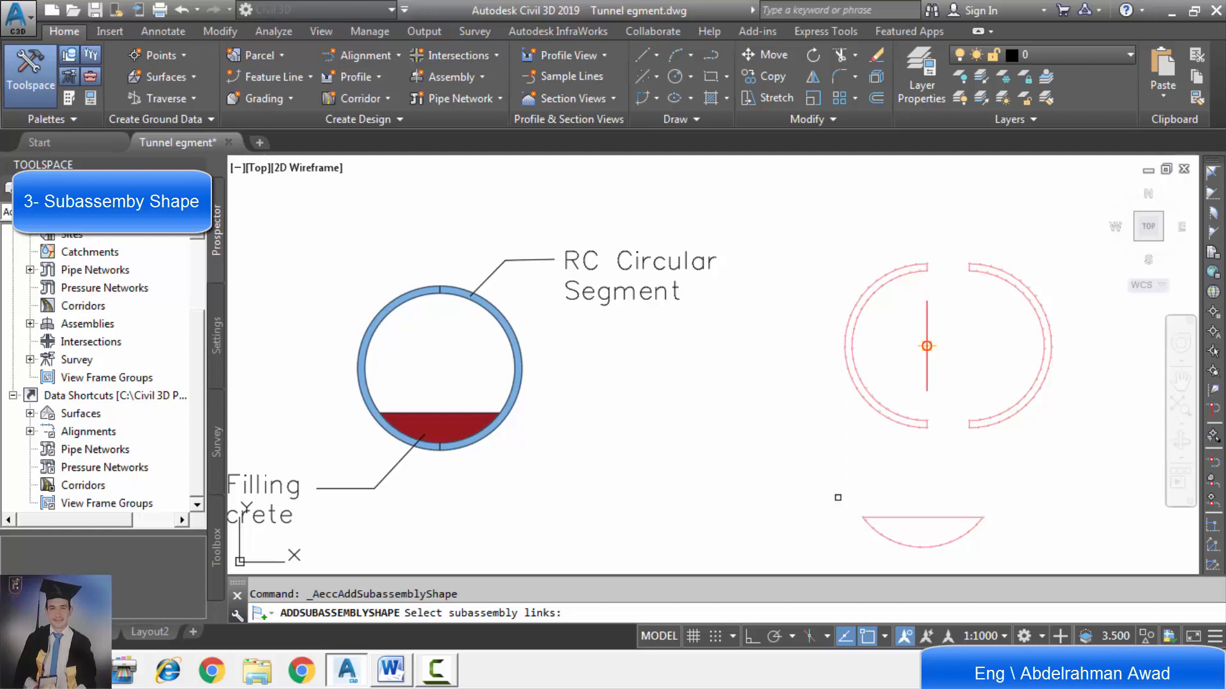
click(838, 497)
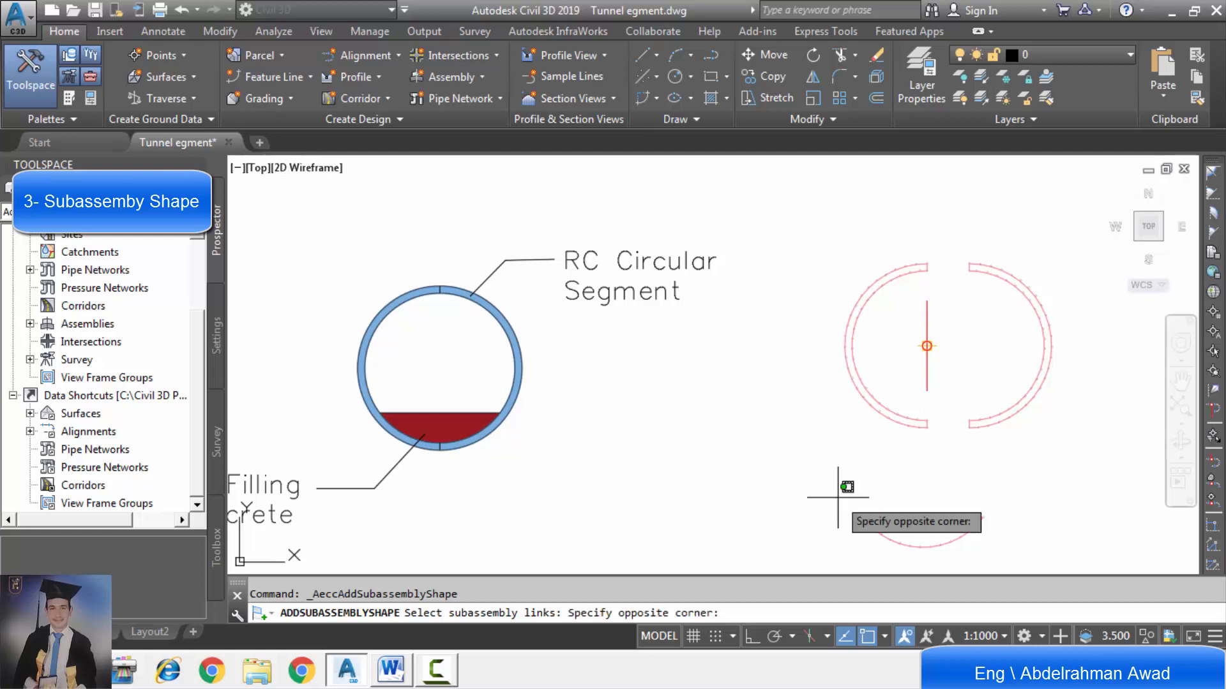
click(1009, 550)
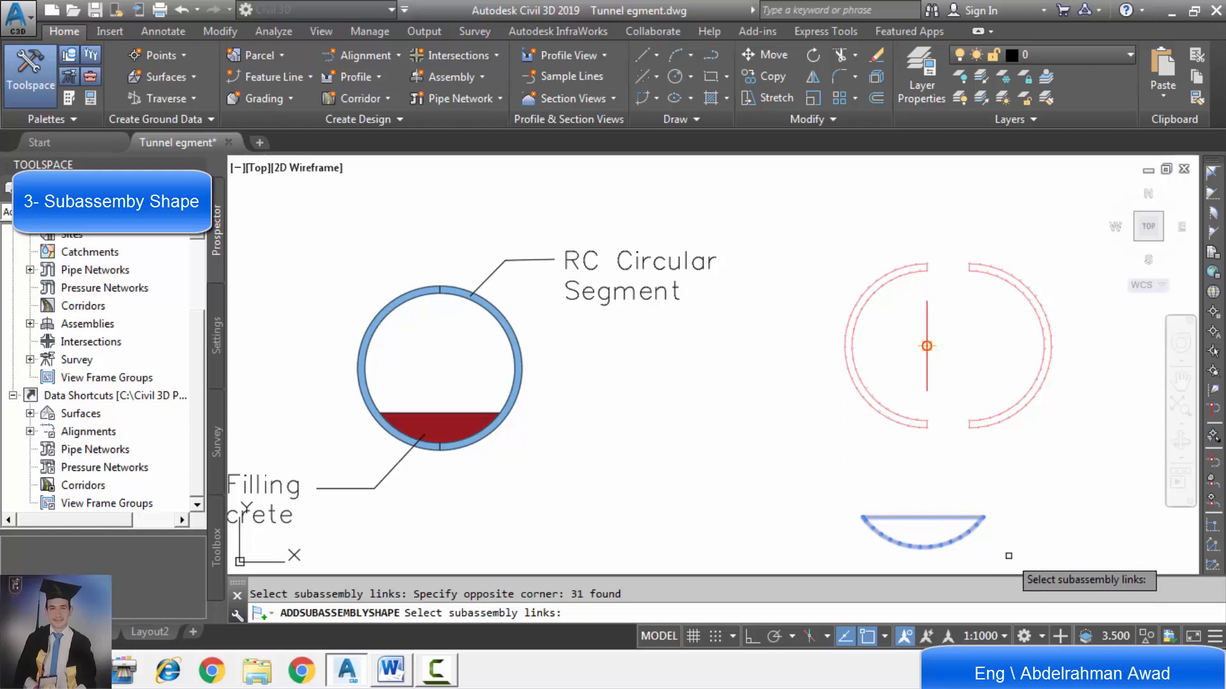
key(Return)
key(Return)
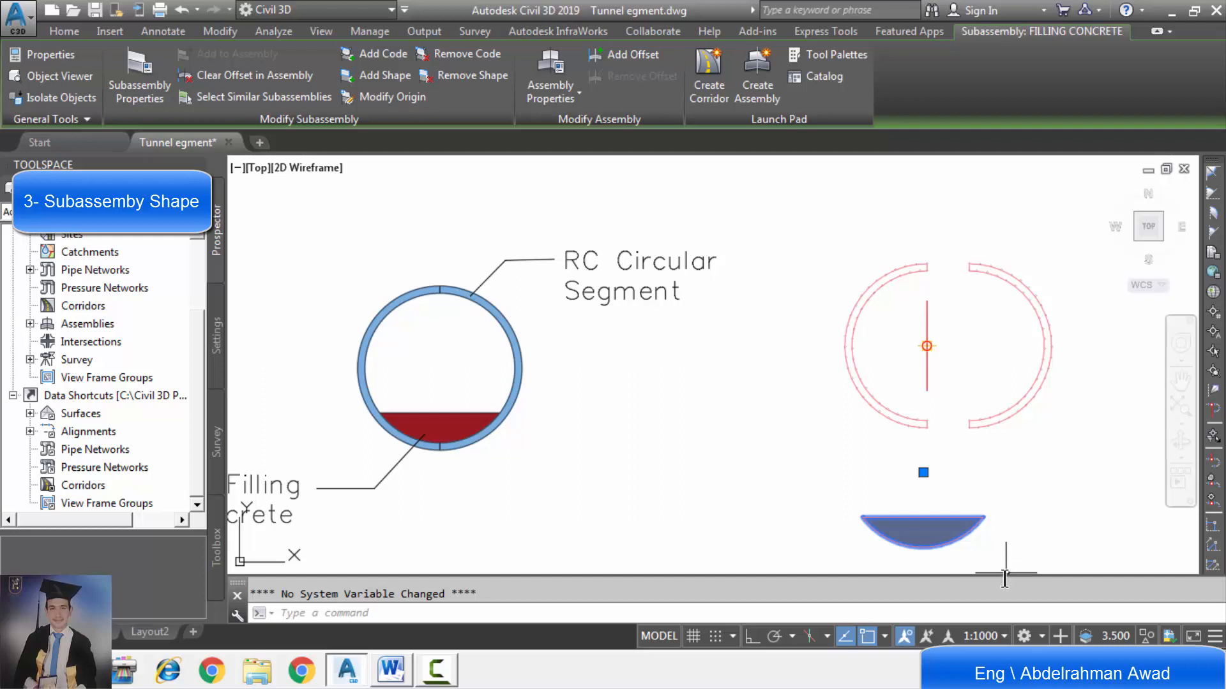
key(Escape)
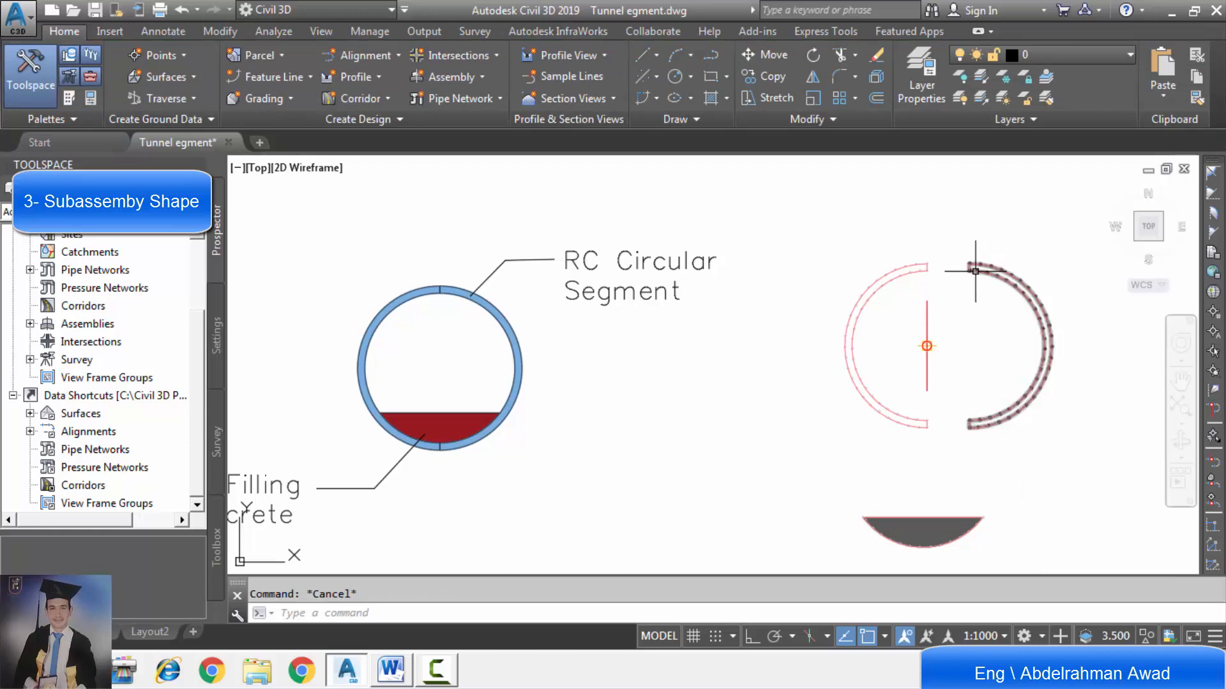
Step: Add a subassembly shape to the RIGHT CIRCULAR SEGMENT subassembly from all of its links
click(1004, 281)
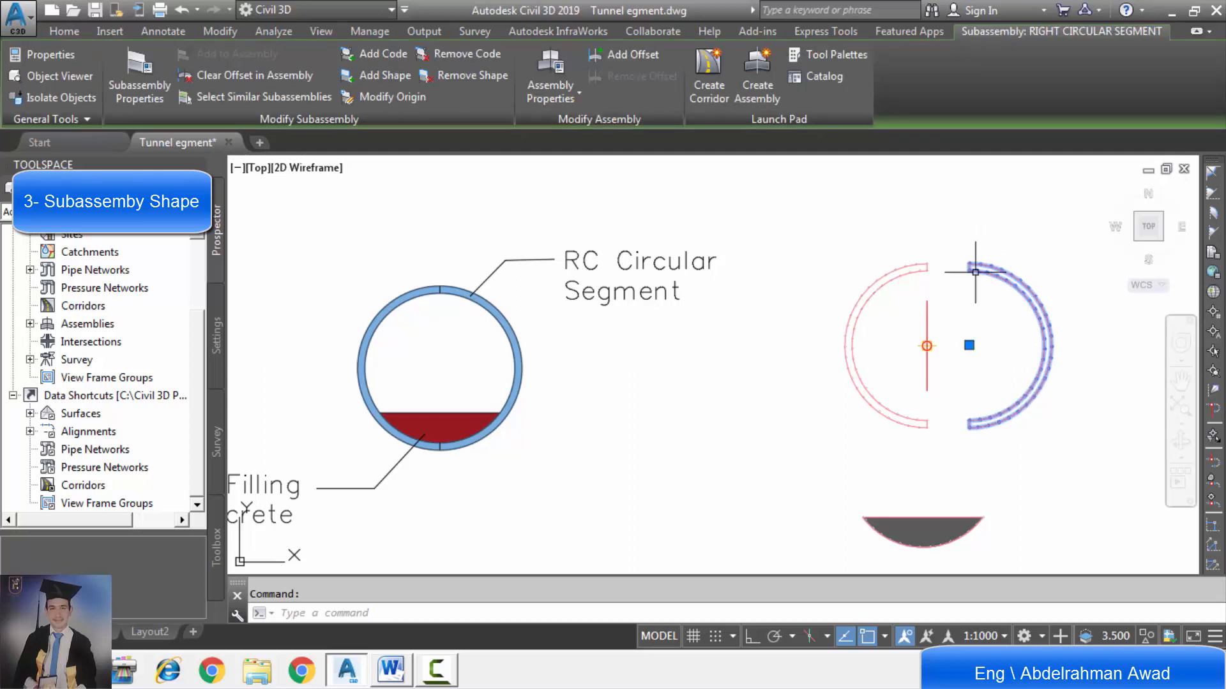
mouse_move(975, 272)
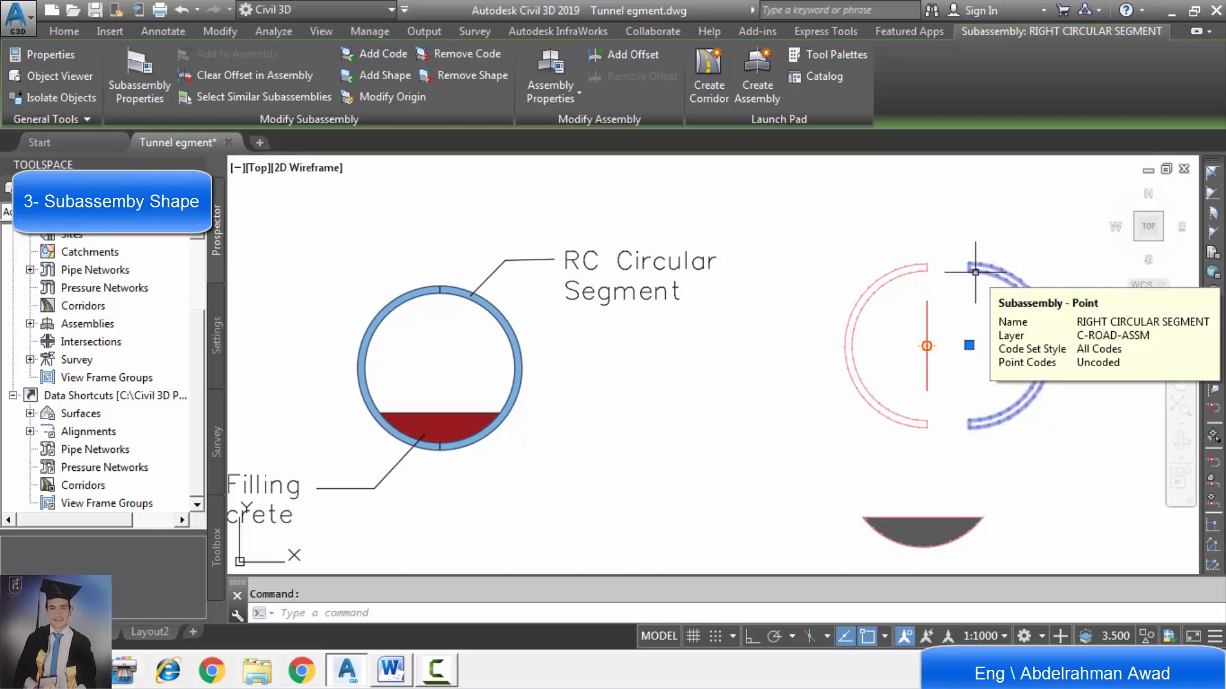
click(378, 77)
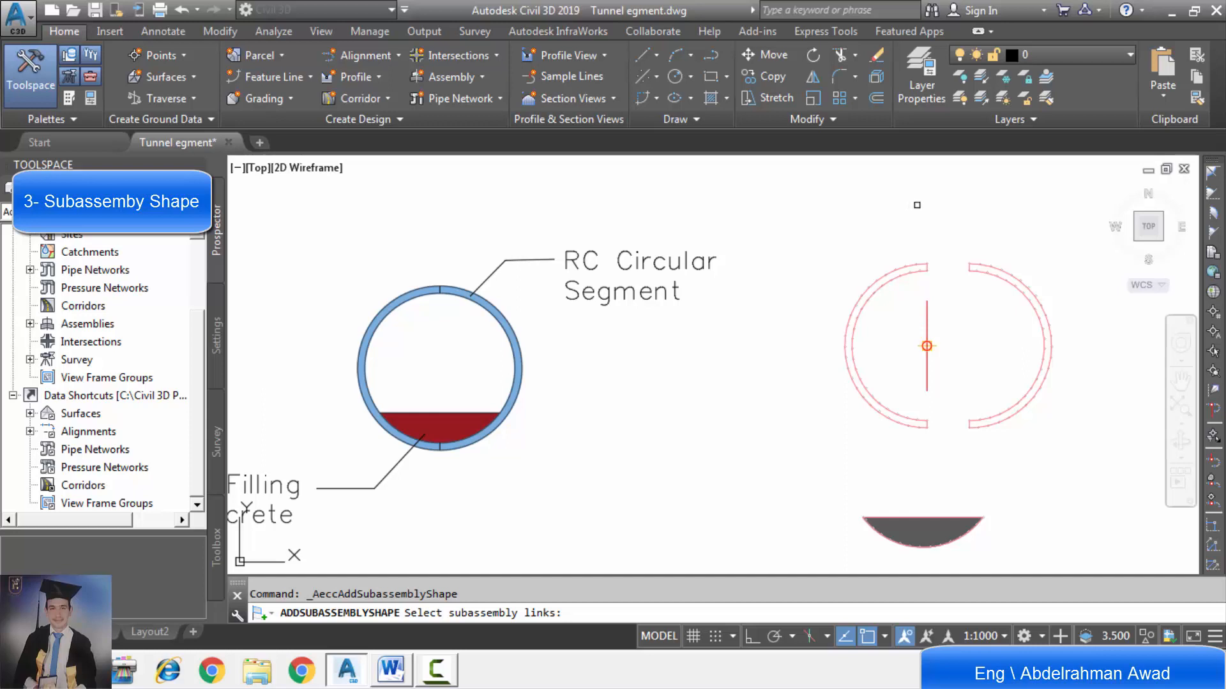
click(957, 219)
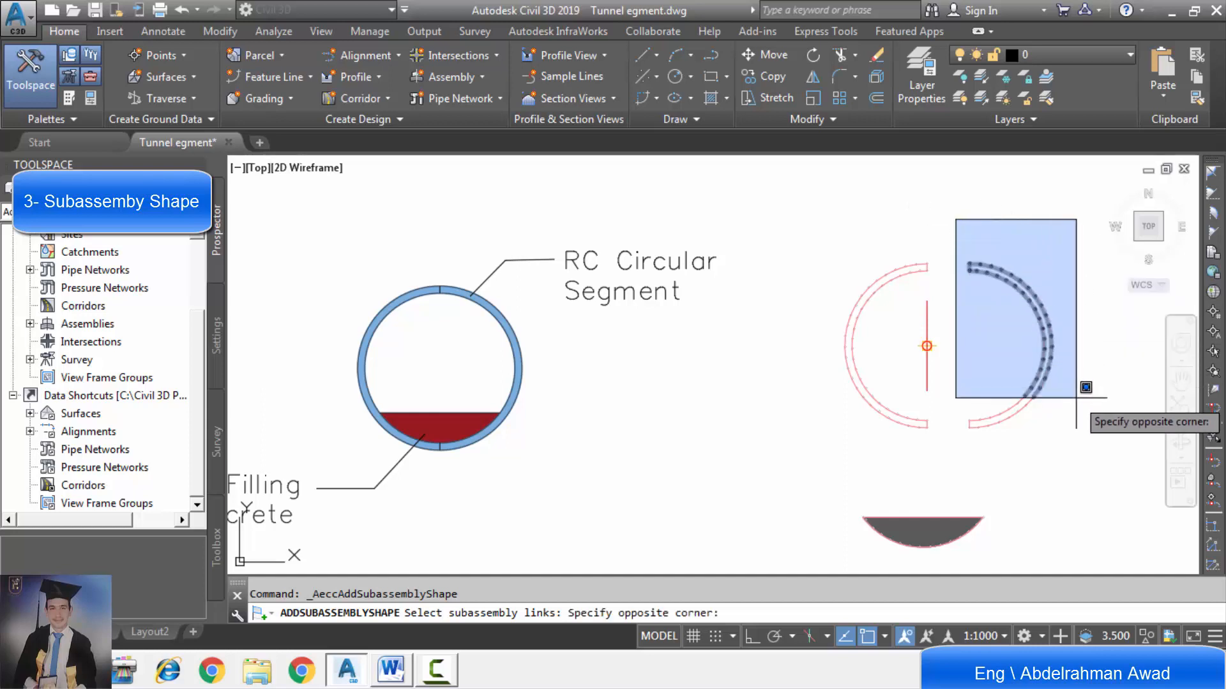
click(1098, 489)
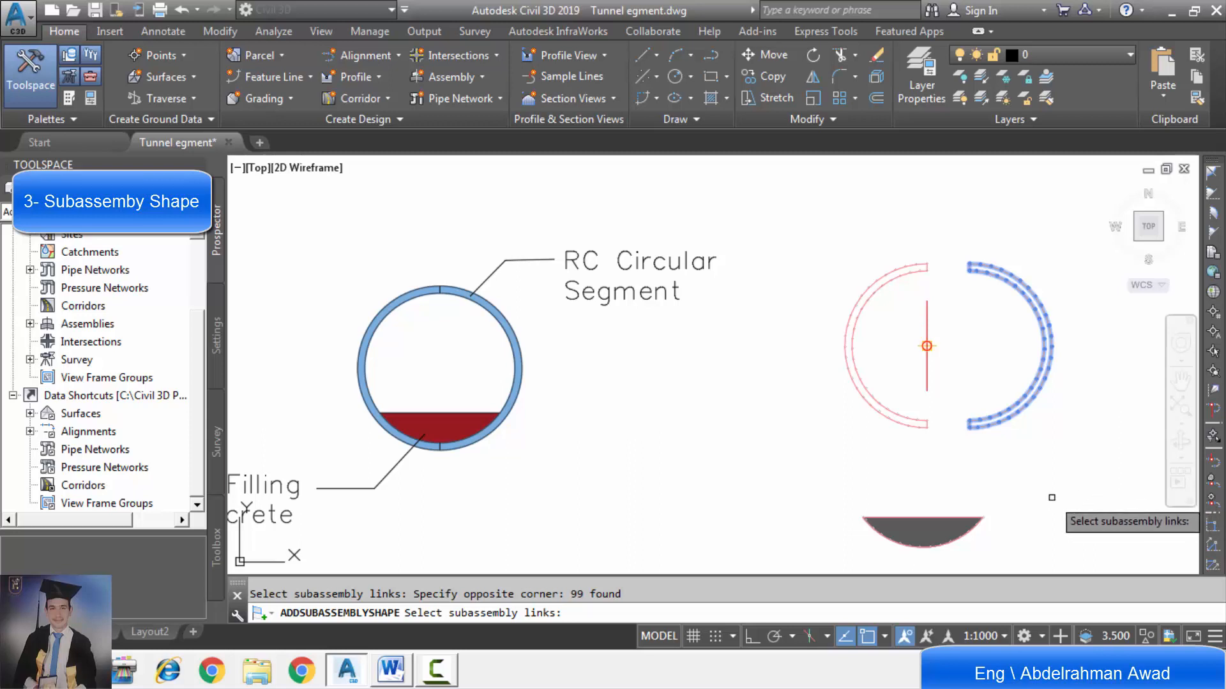
key(Return)
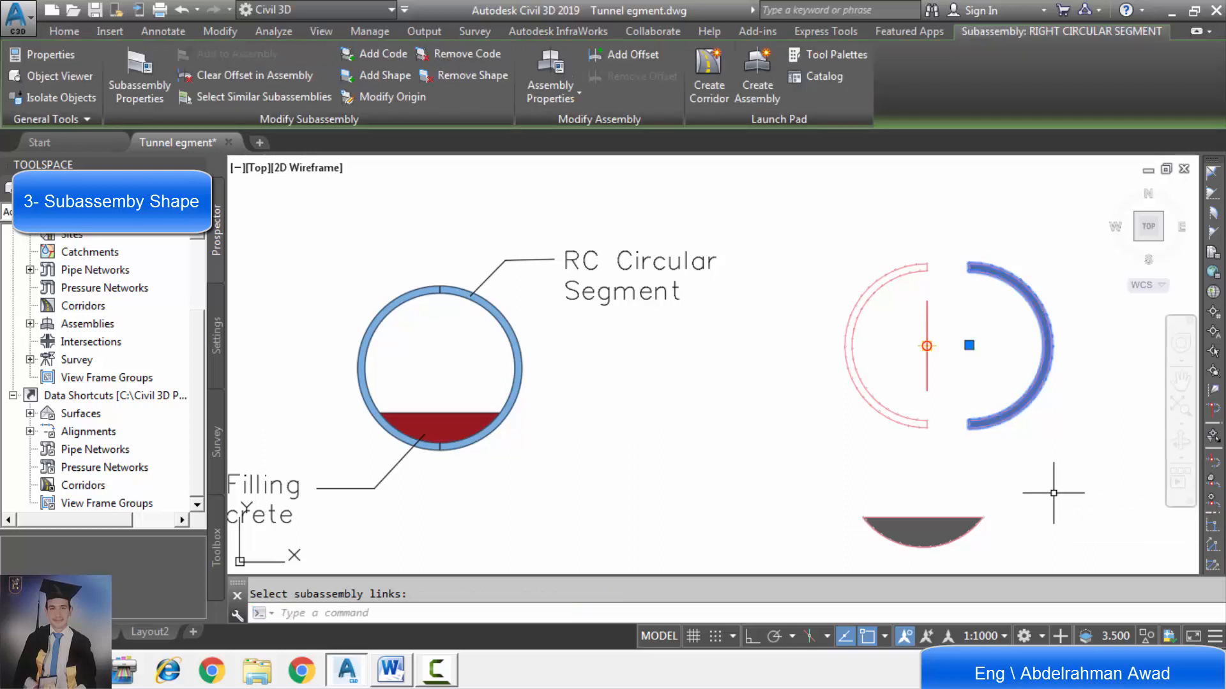
key(Escape)
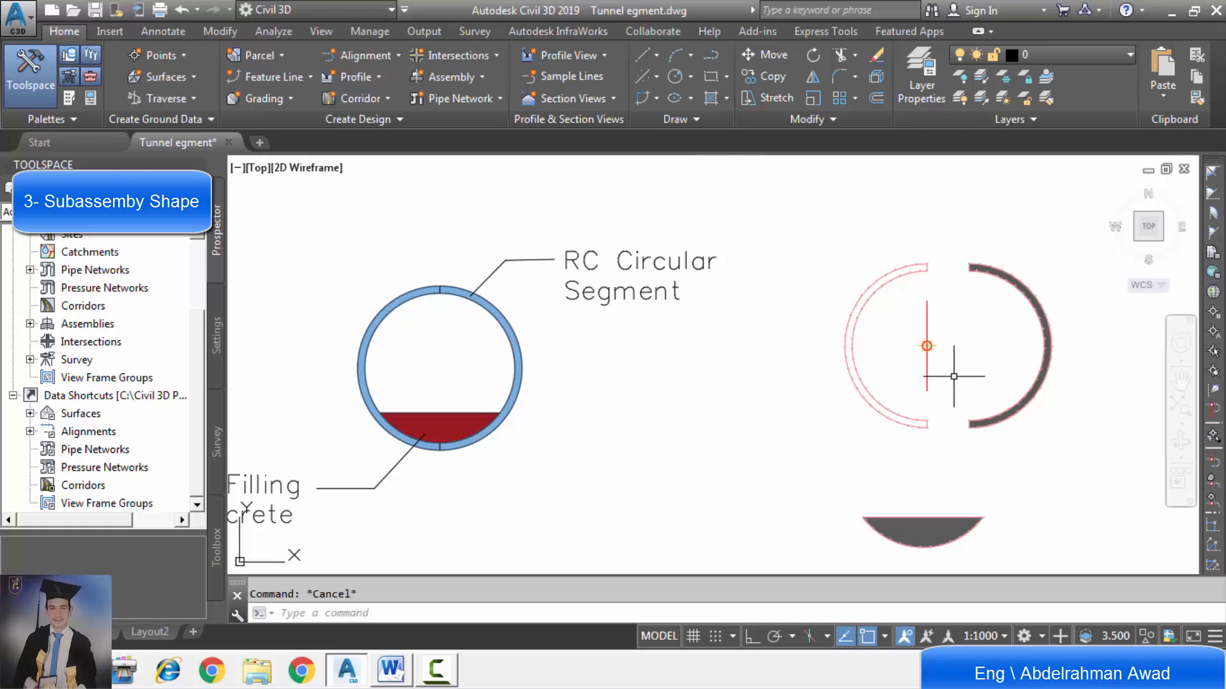
Step: Select the LEFT CIRCULAR SEGMENT subassembly attached to the assembly baseline
scroll(903, 290, up, 4)
click(872, 248)
scroll(874, 245, down, 2)
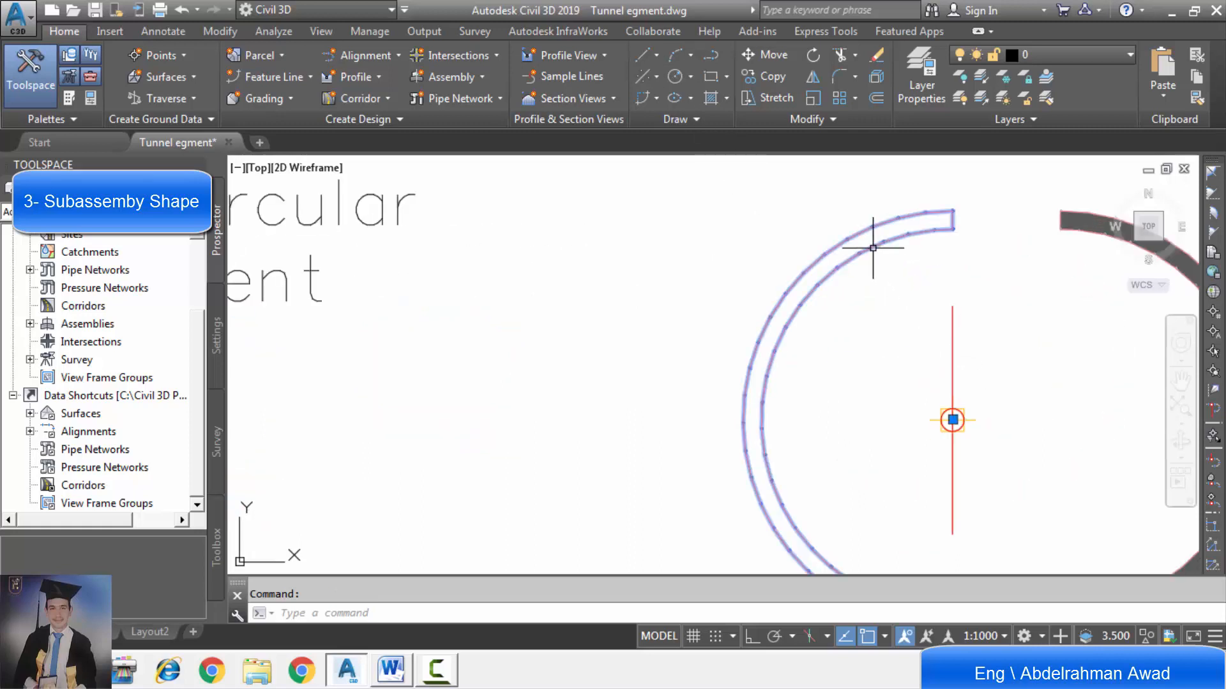
scroll(879, 310, down, 3)
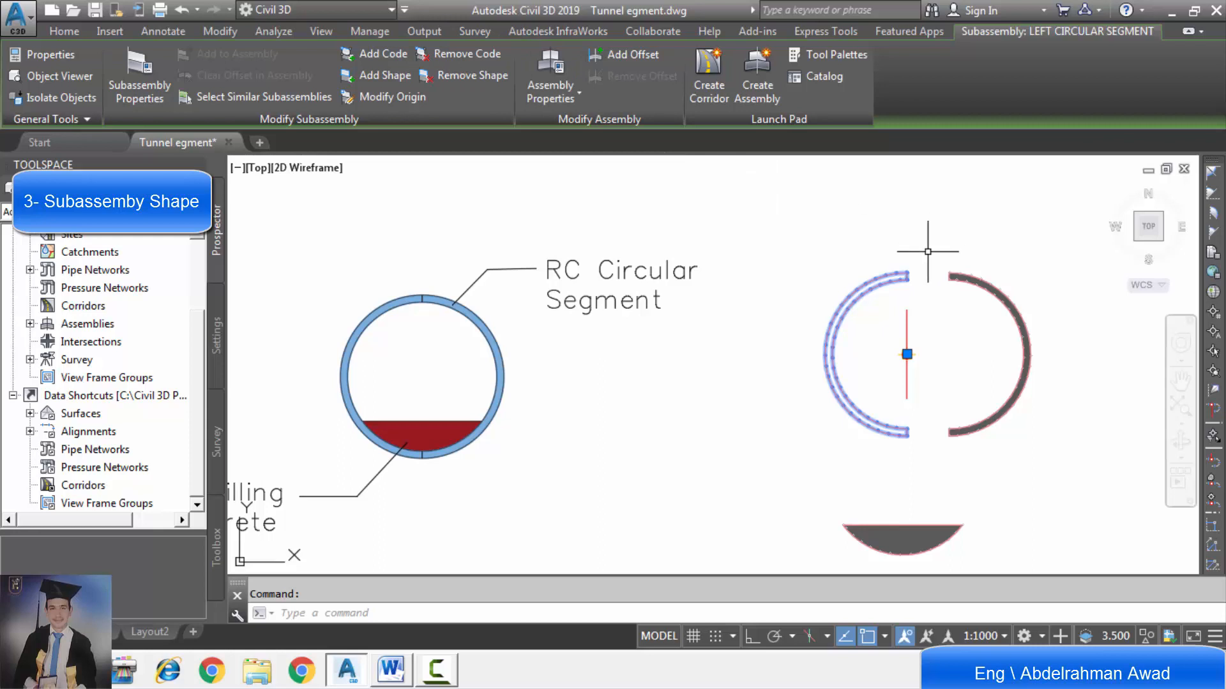
click(378, 75)
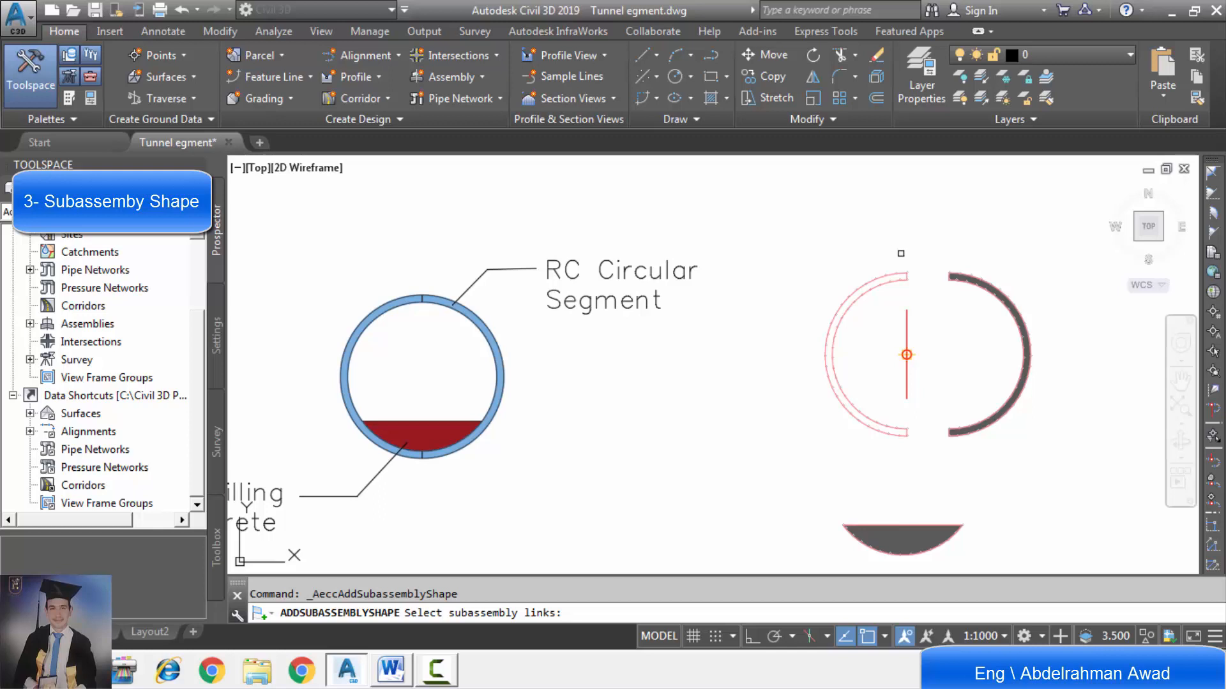
click(911, 247)
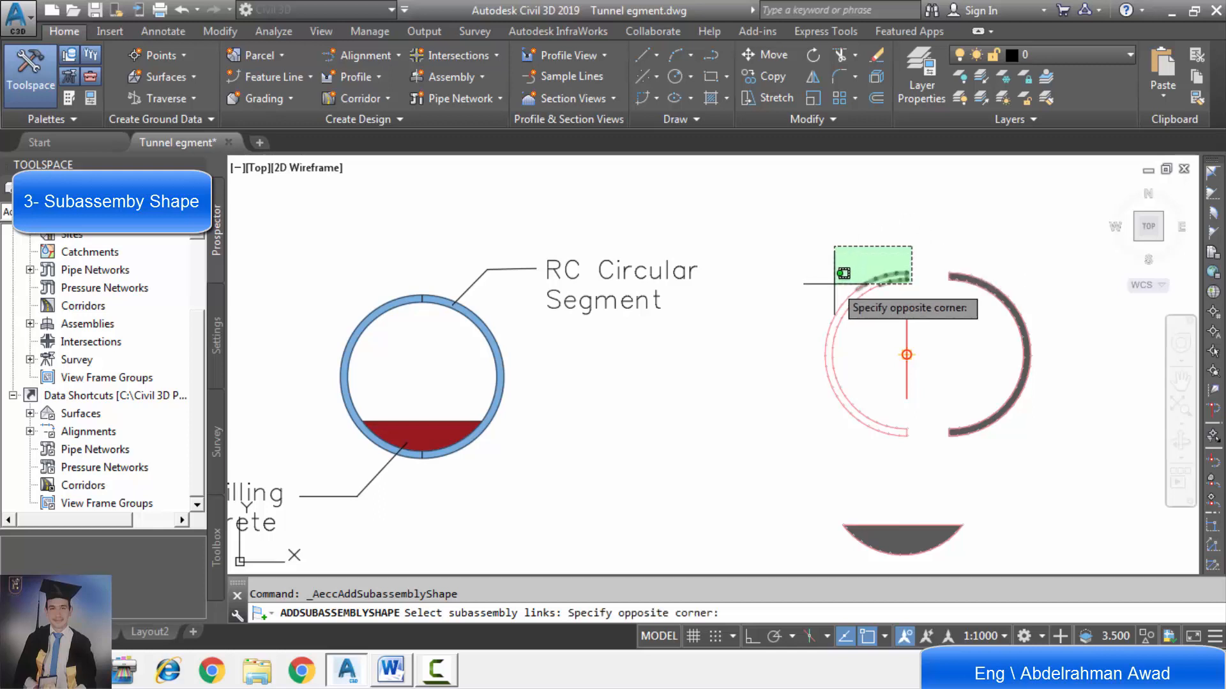
click(814, 422)
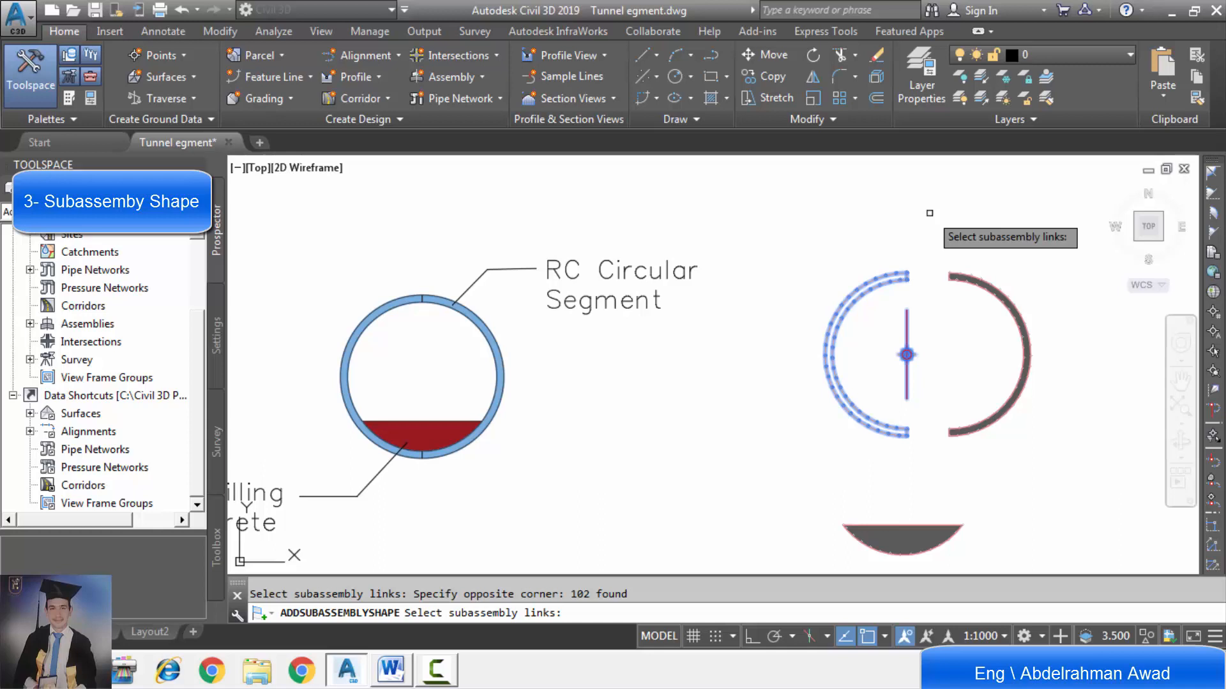
key(Escape)
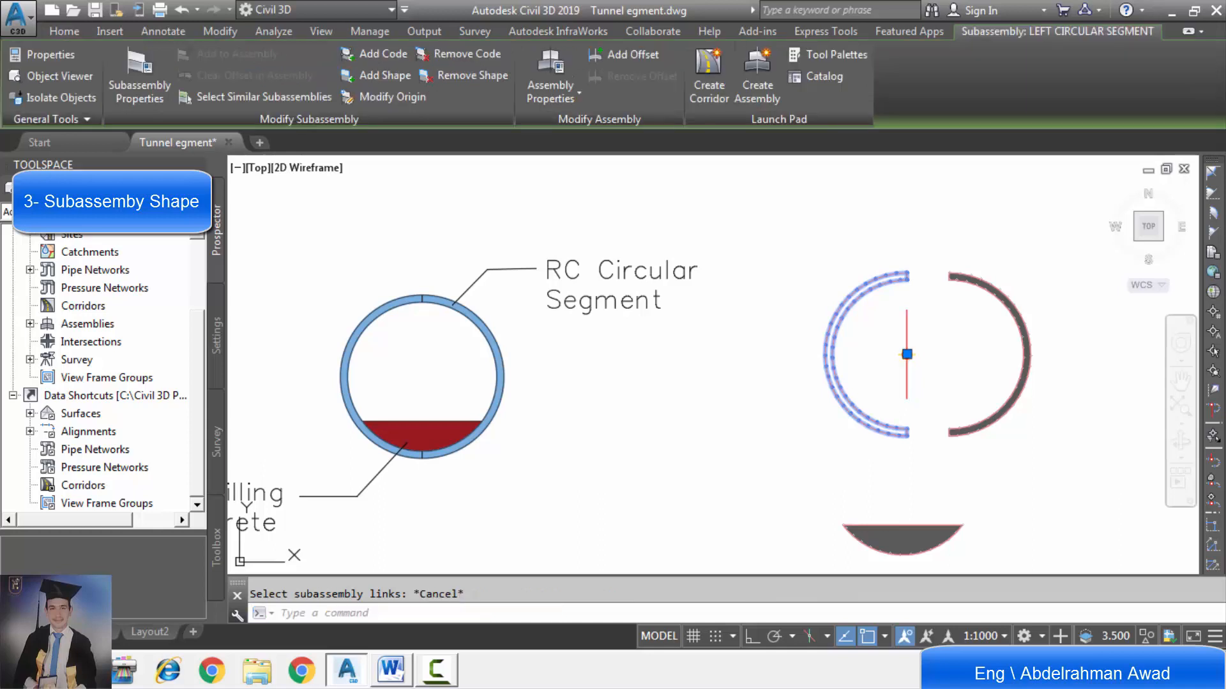
Step: Add a subassembly shape to the LEFT CIRCULAR SEGMENT subassembly from all of its links
click(394, 80)
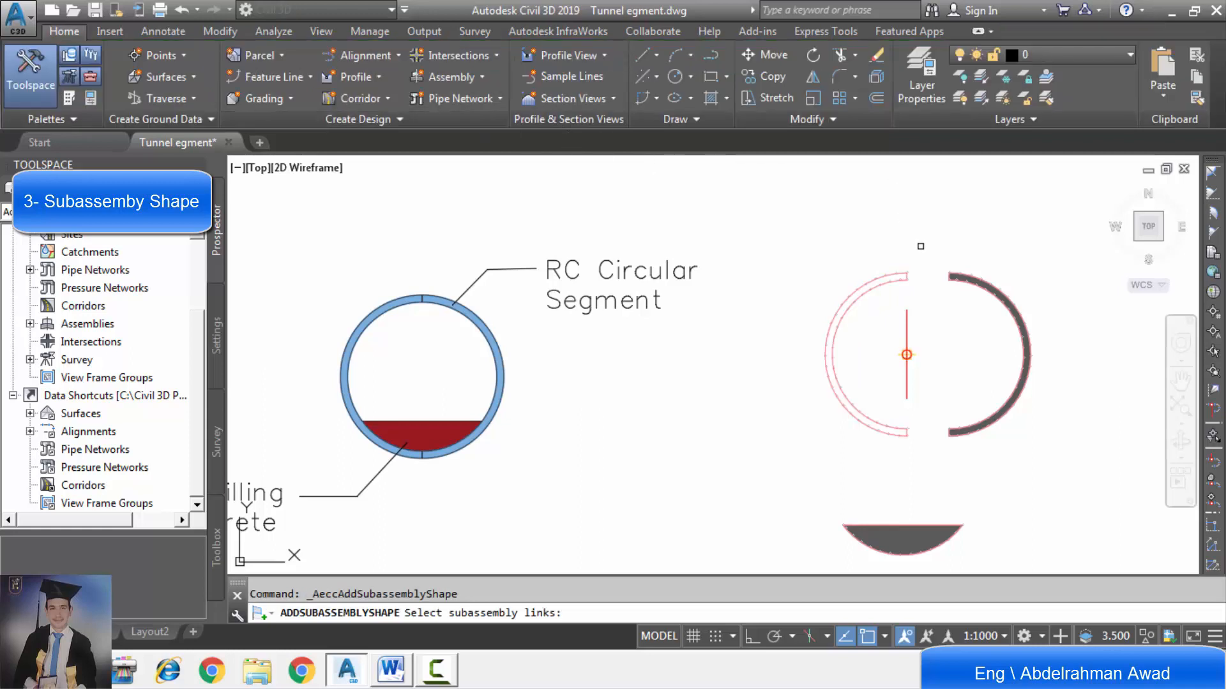
click(909, 251)
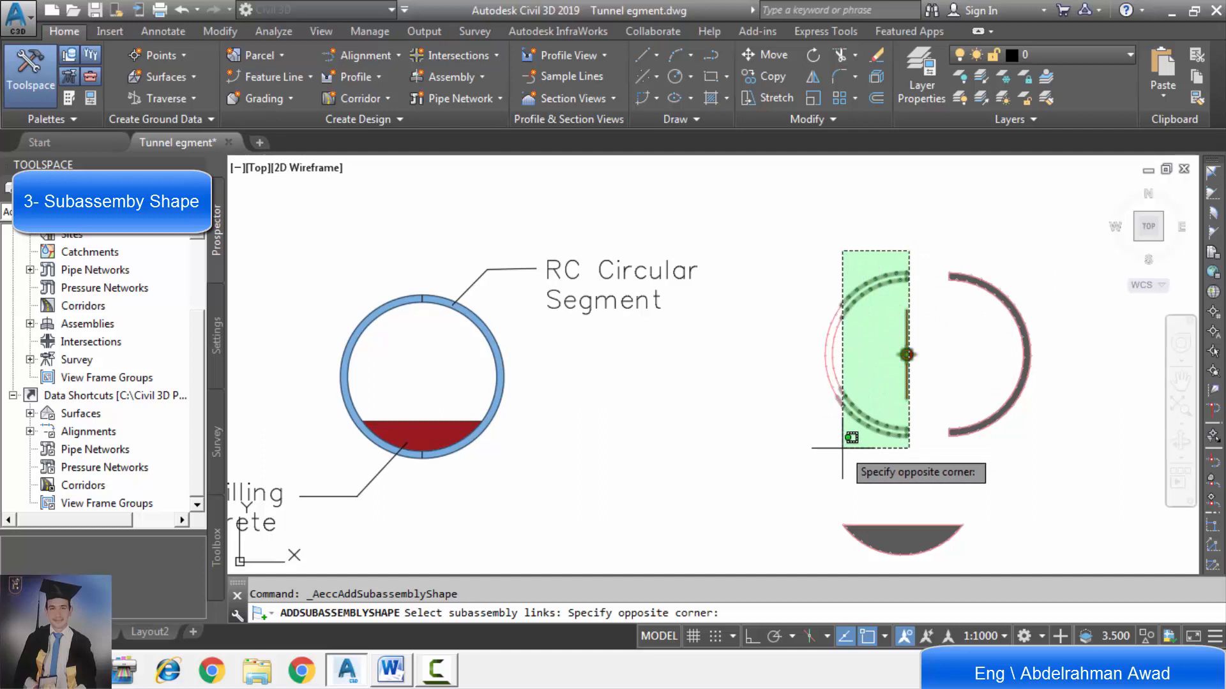
click(763, 438)
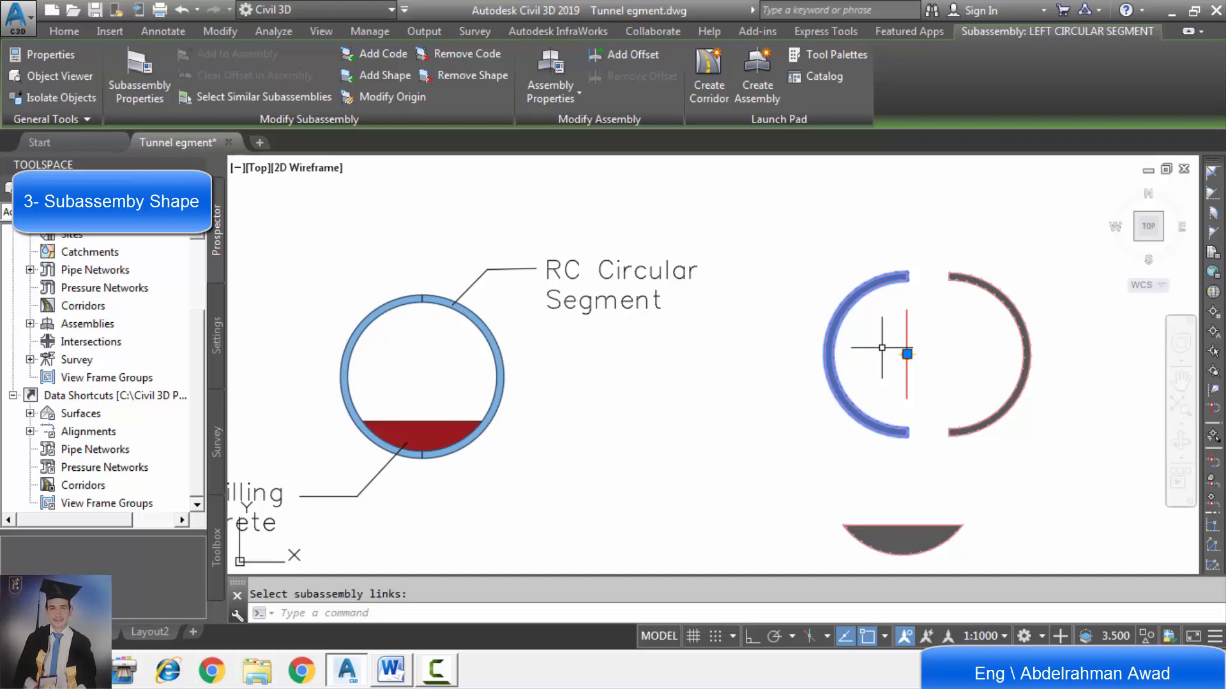
key(Escape)
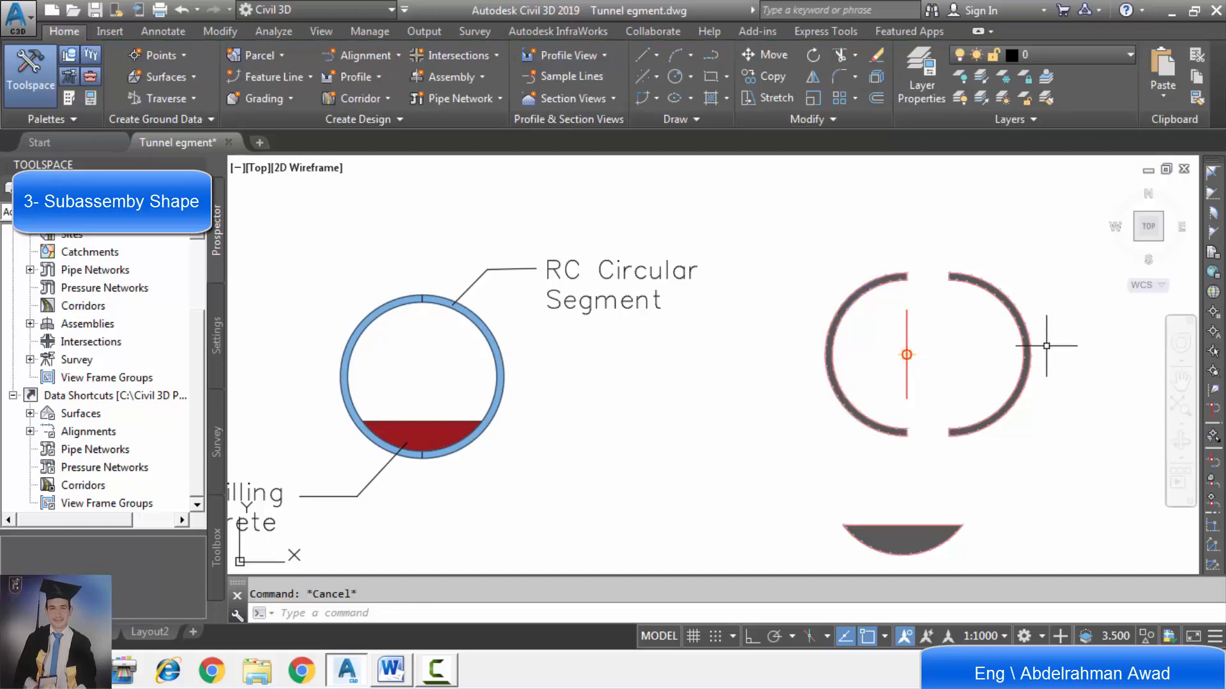
Step: Move the RIGHT CIRCULAR SEGMENT subassembly by its origin back onto the assembly's baseline marker point, closing the ring
click(1053, 225)
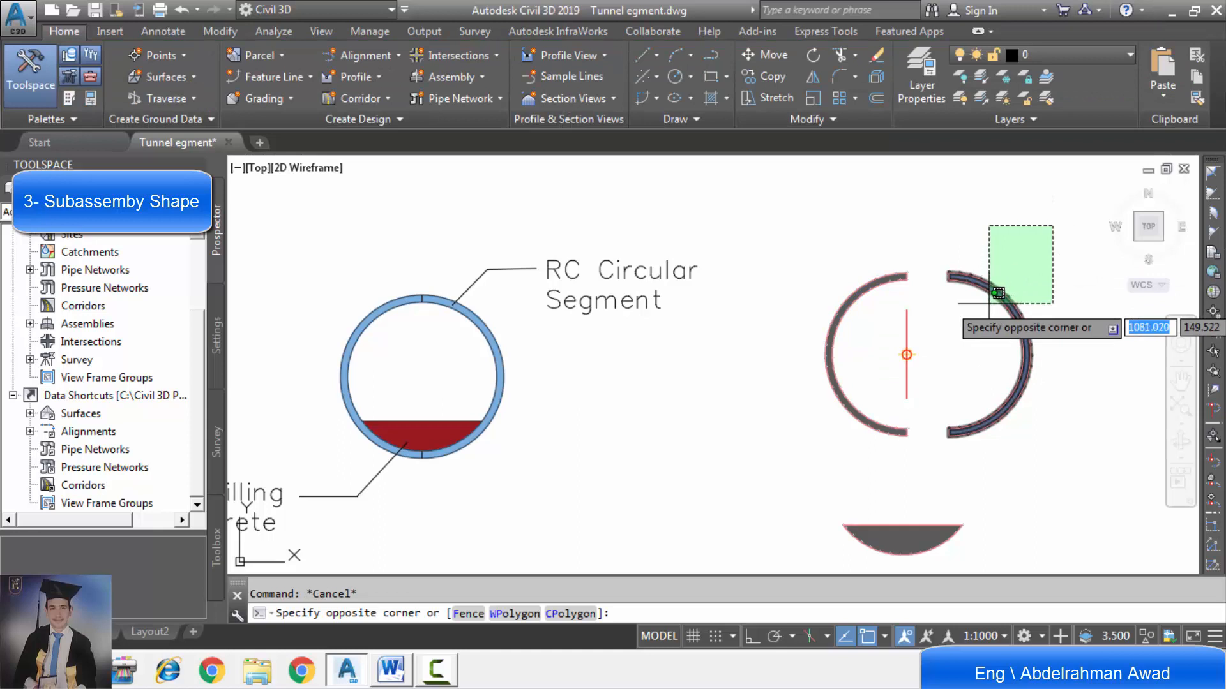
click(936, 449)
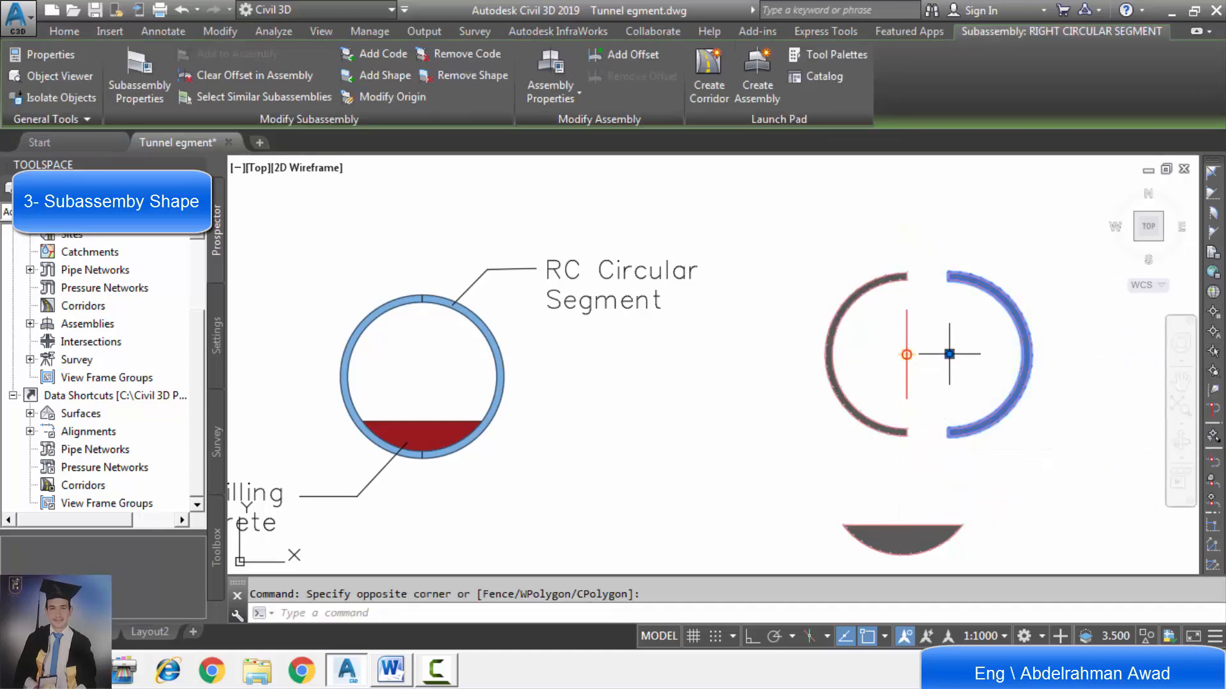
click(949, 354)
scroll(949, 353, up, 4)
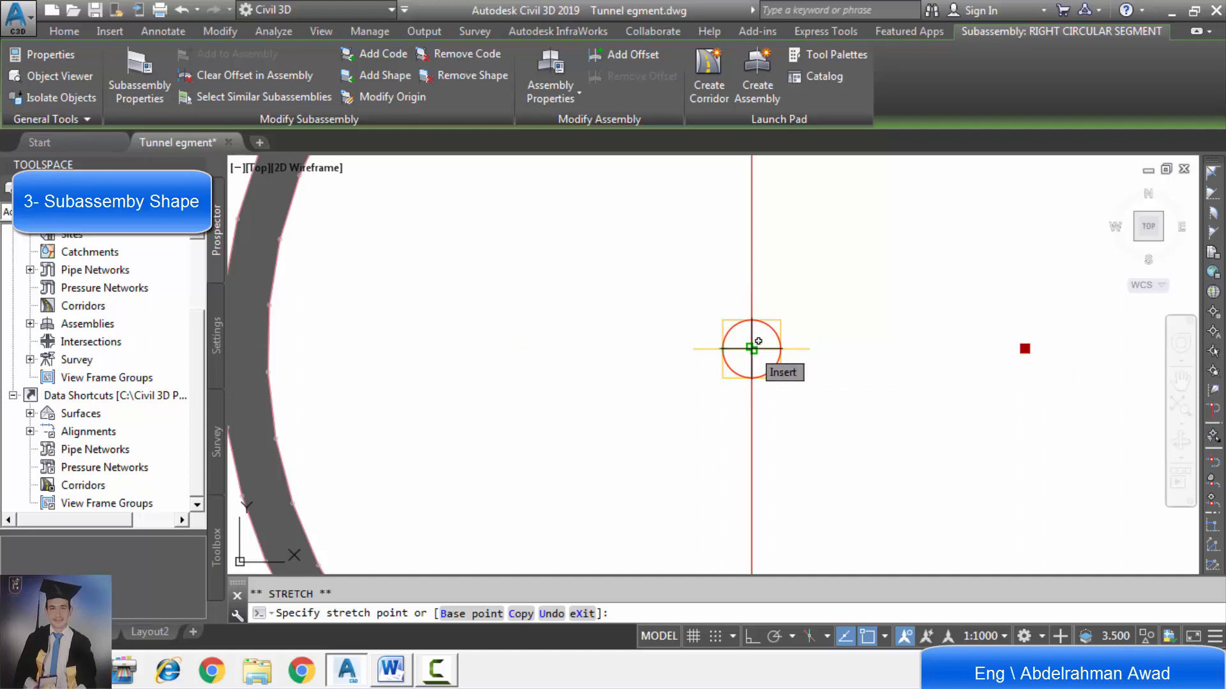
click(752, 347)
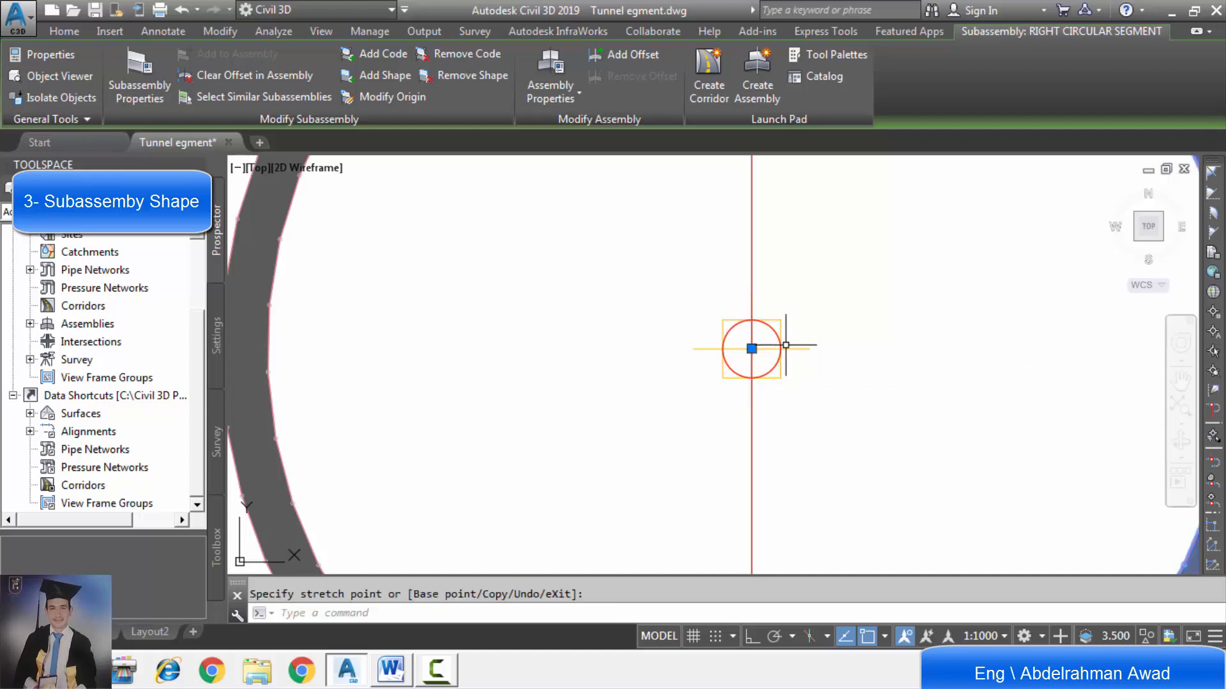
scroll(760, 347, down, 5)
scroll(807, 346, down, 2)
key(Escape)
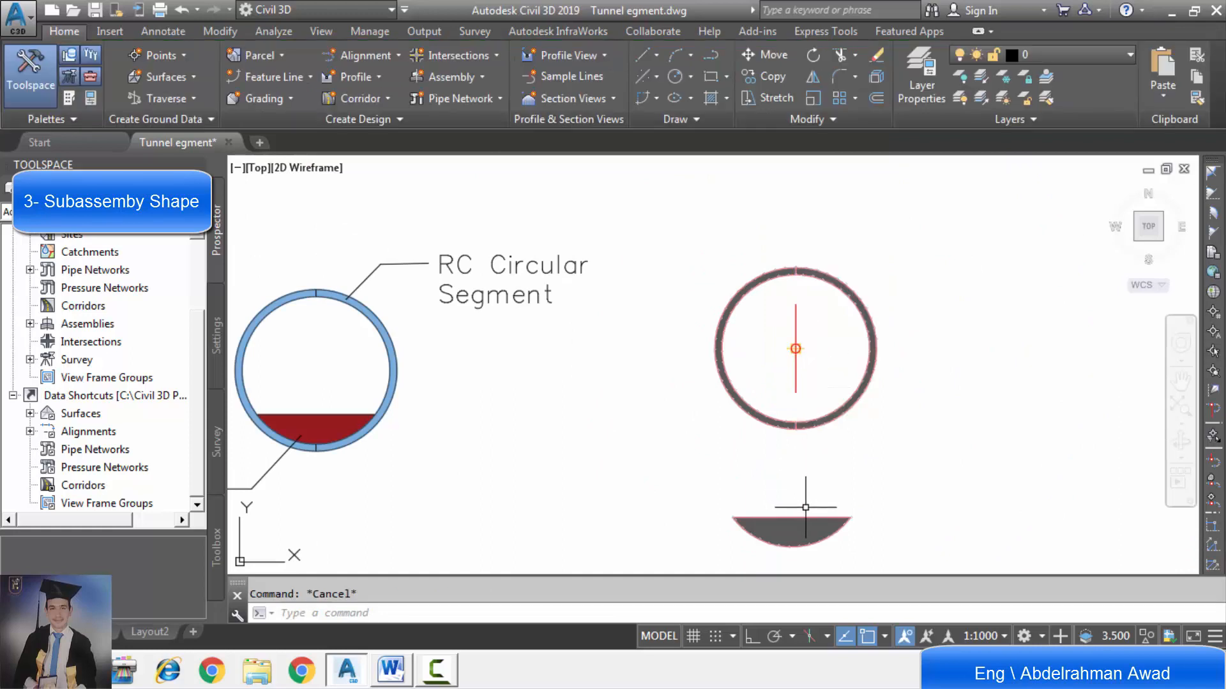
click(790, 540)
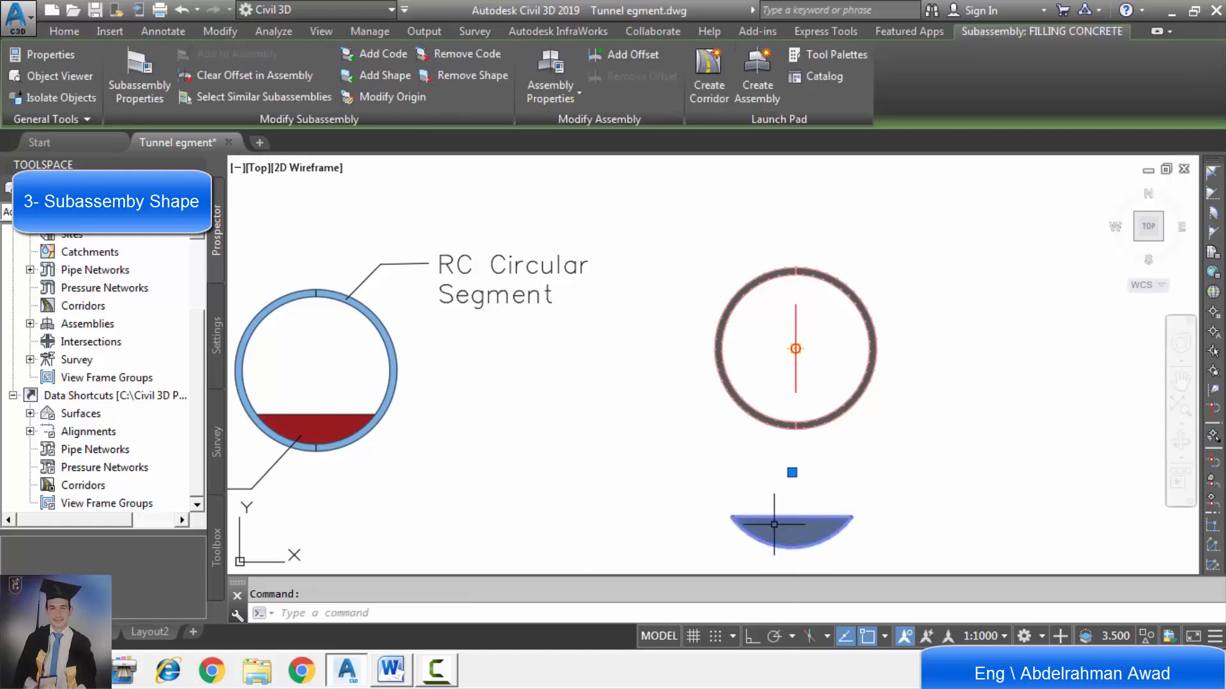
key(Escape)
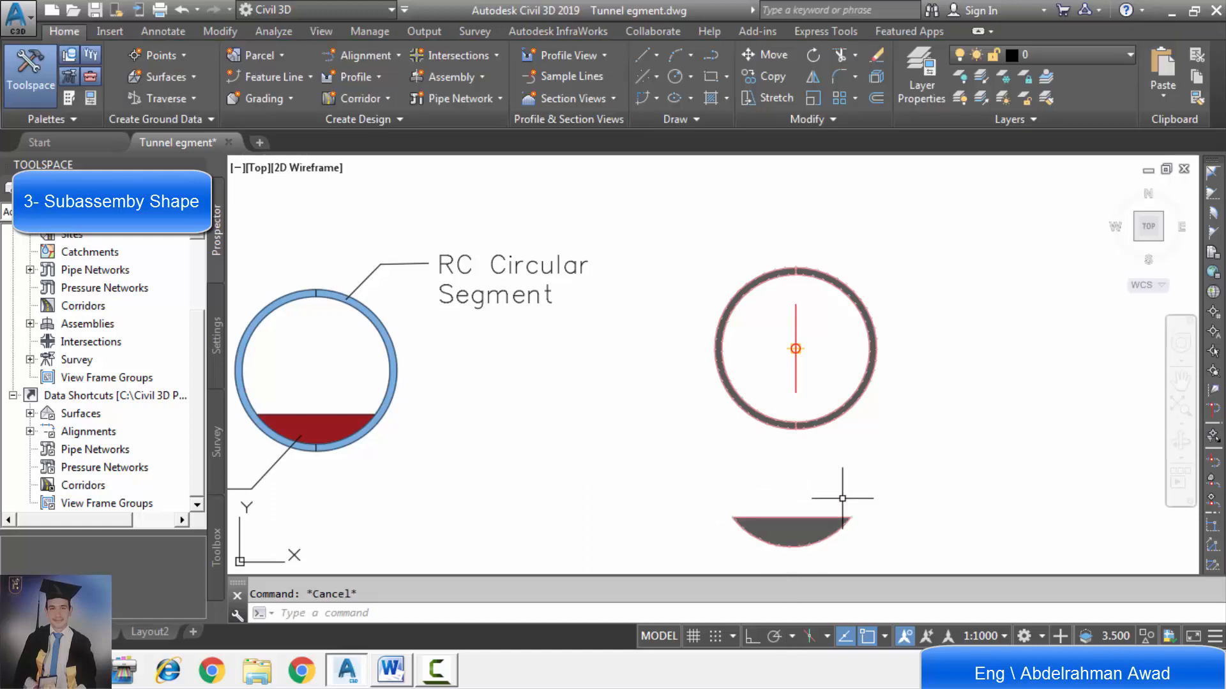
click(852, 493)
key(Escape)
Step: Move the FILLING CONCRETE subassembly by its origin onto the assembly's baseline marker point inside the ring
click(872, 493)
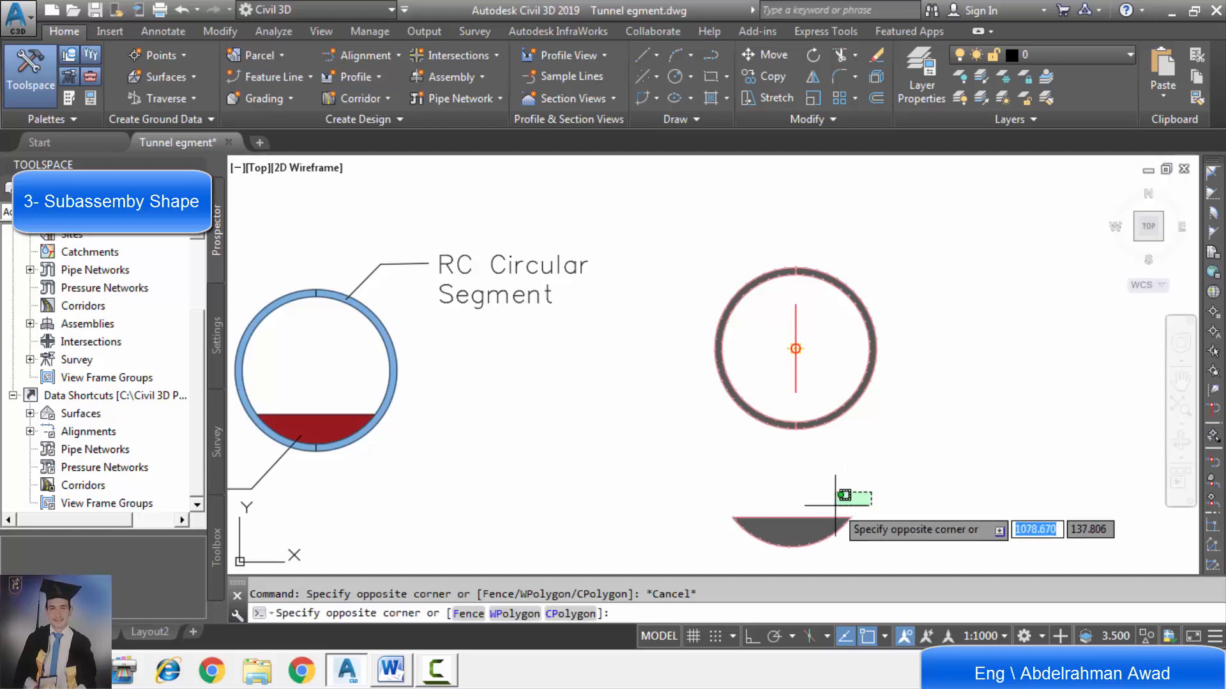
click(704, 563)
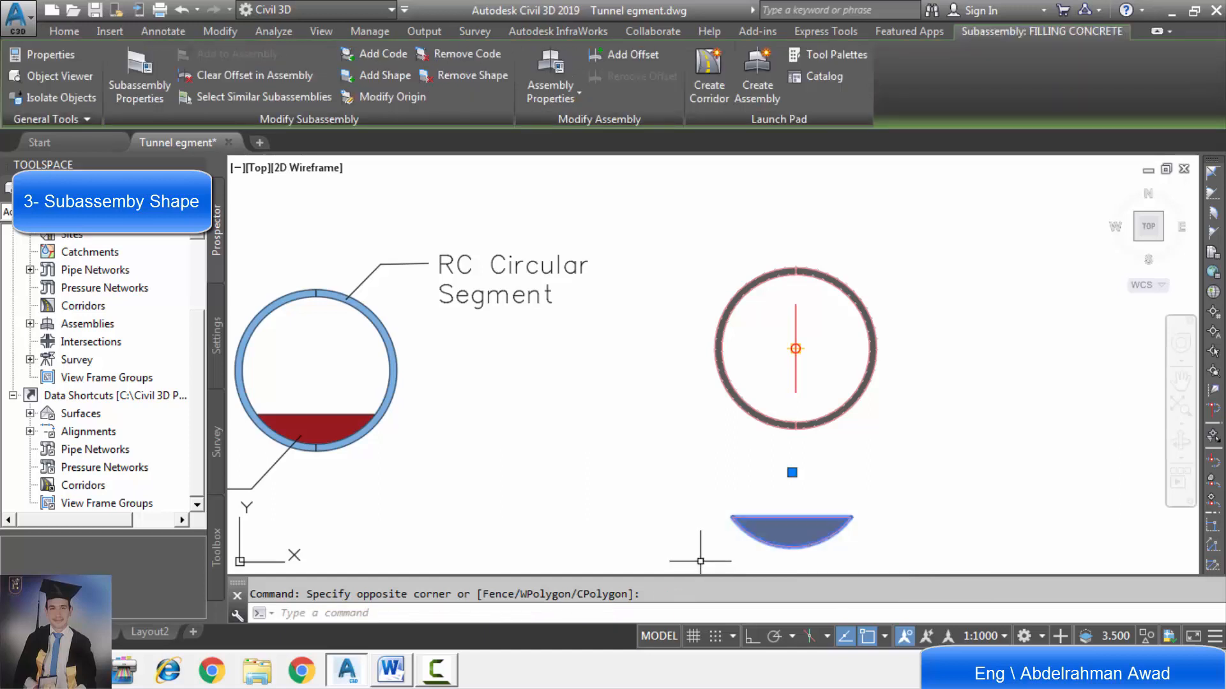
click(791, 472)
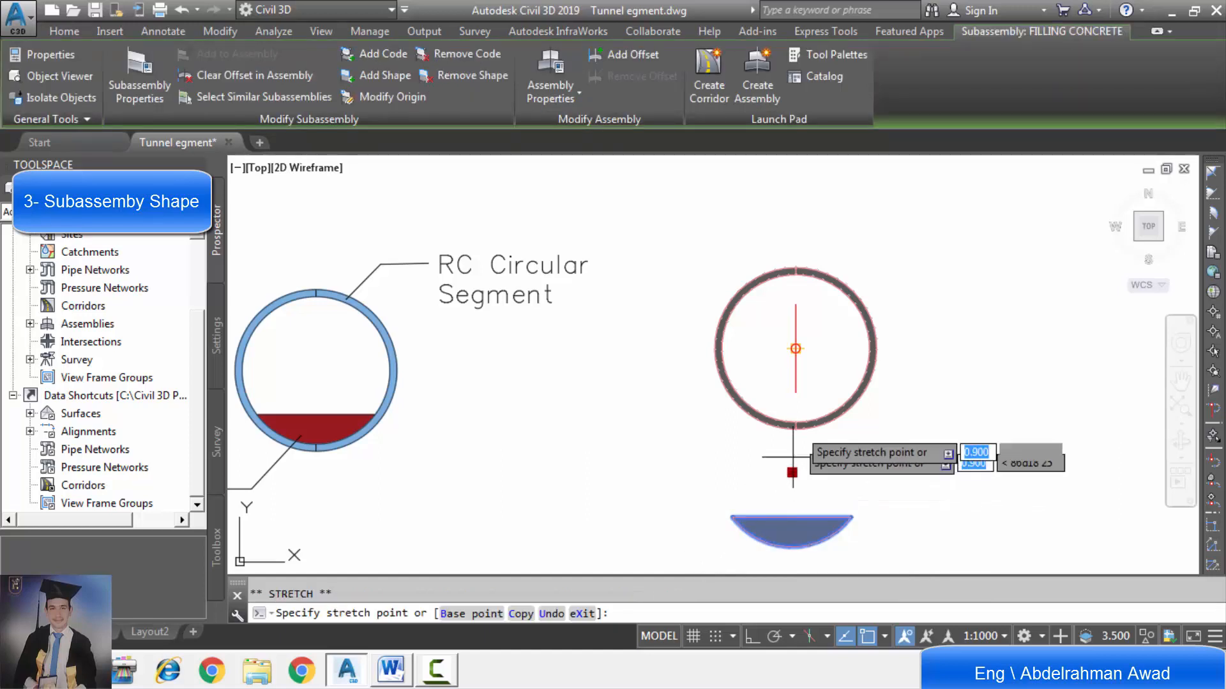
scroll(795, 313, up, 5)
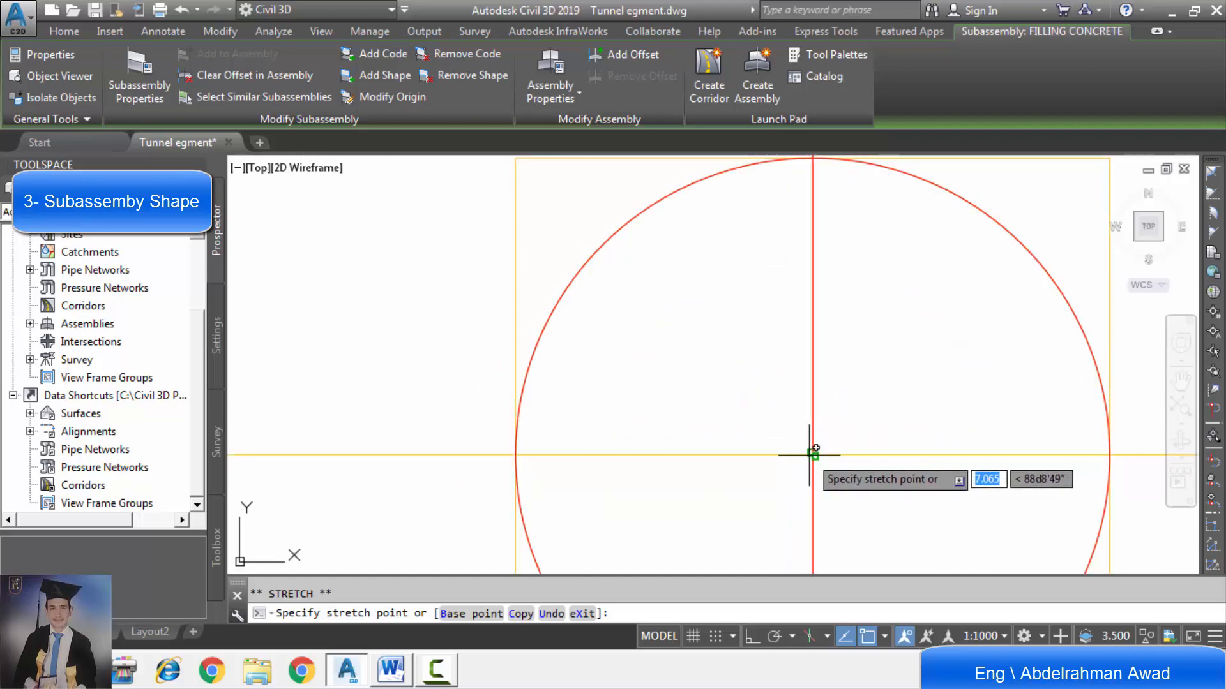
click(812, 454)
scroll(812, 455, down, 8)
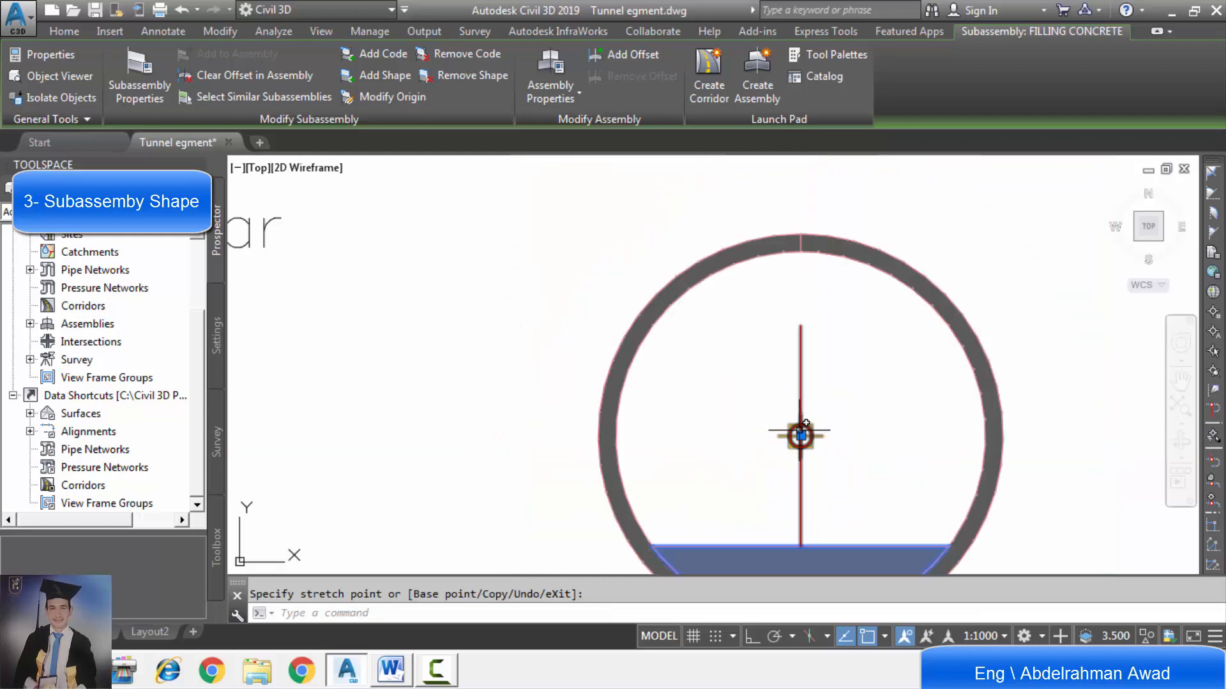
key(Escape)
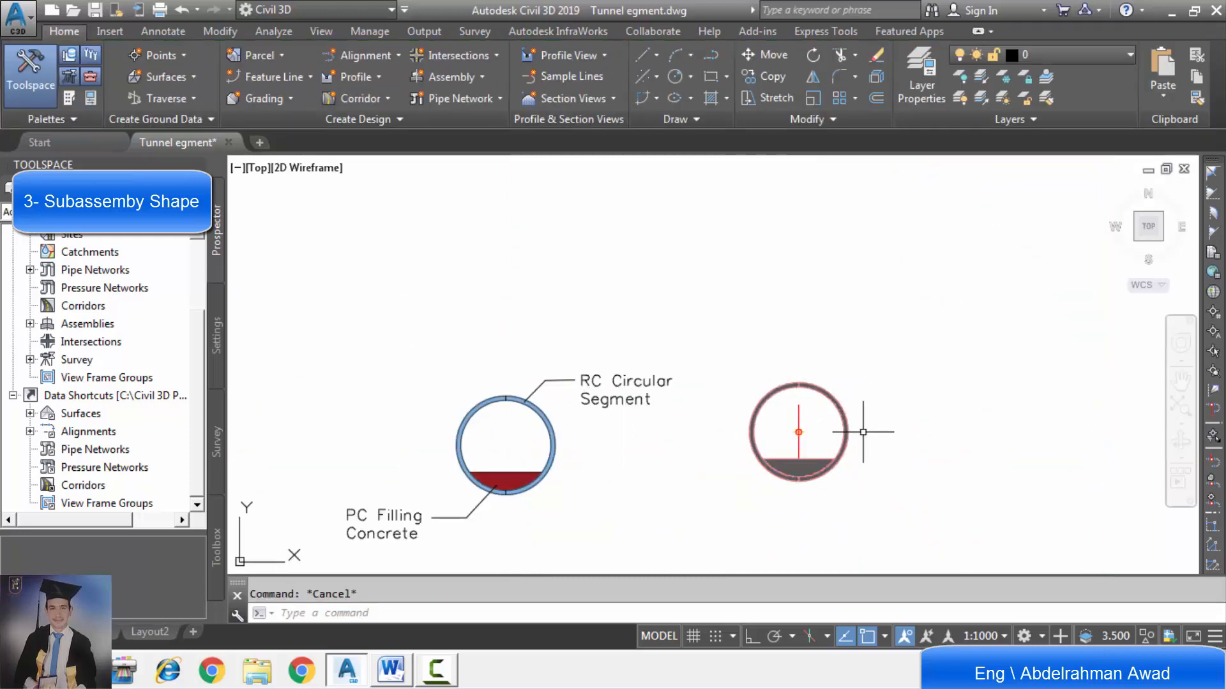
scroll(859, 423, up, 4)
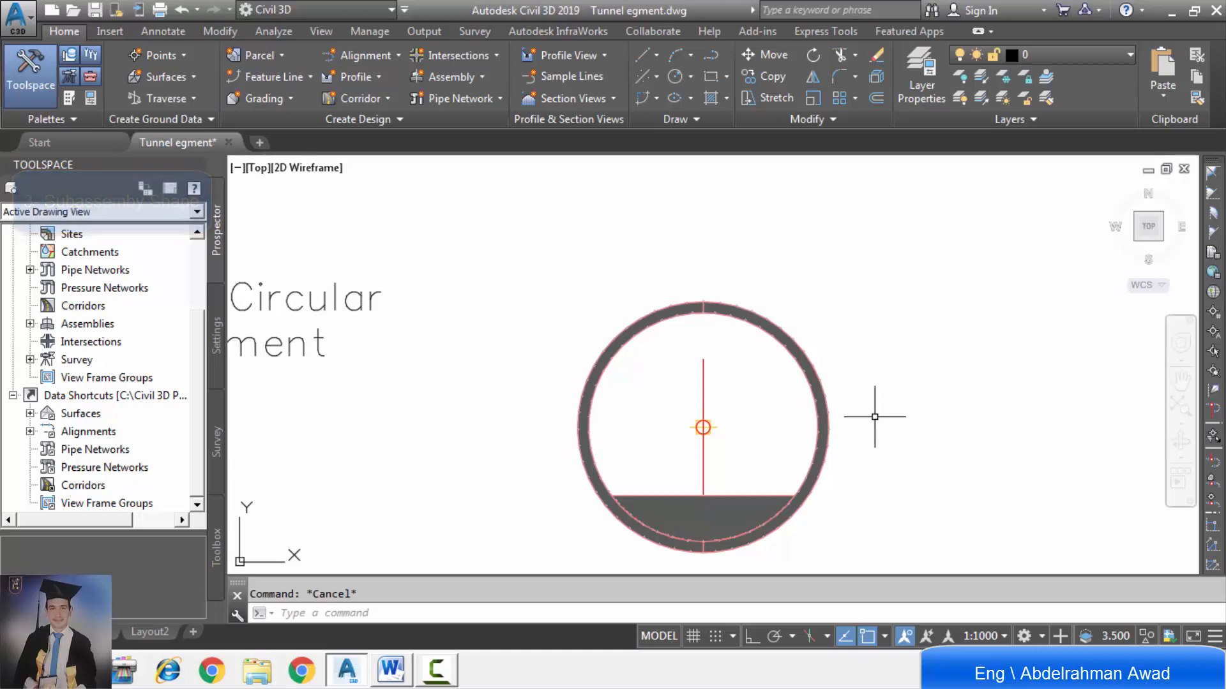
click(383, 669)
triple_click(414, 608)
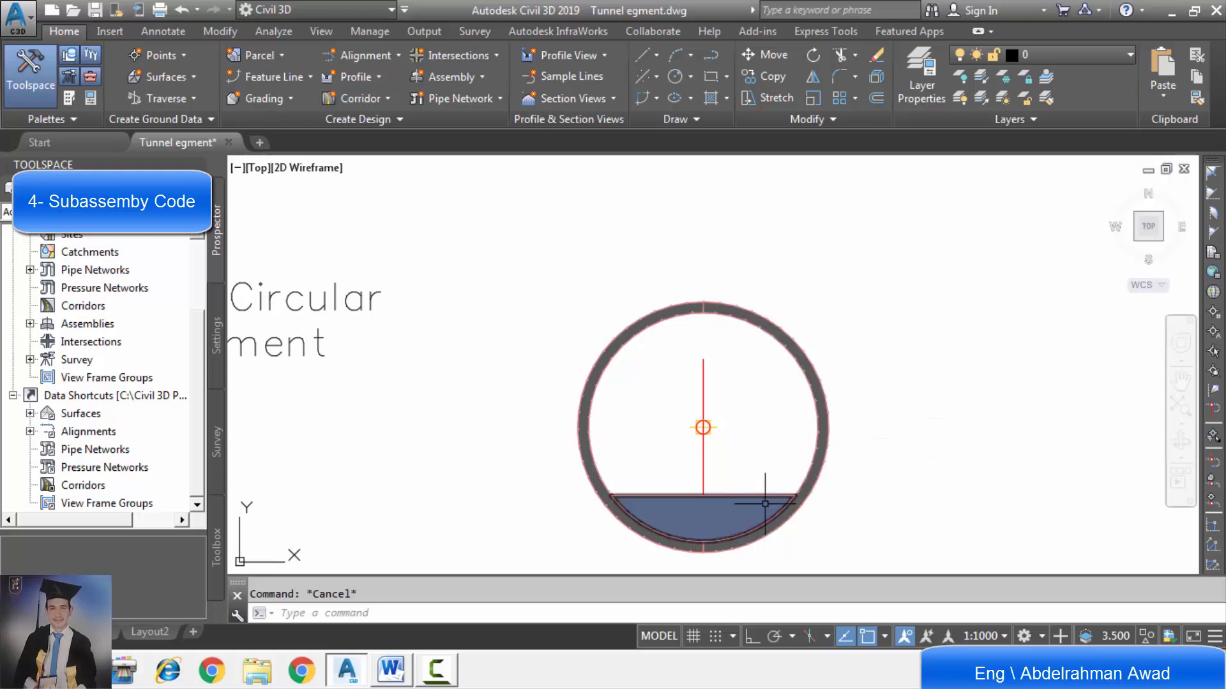
scroll(701, 542, up, 4)
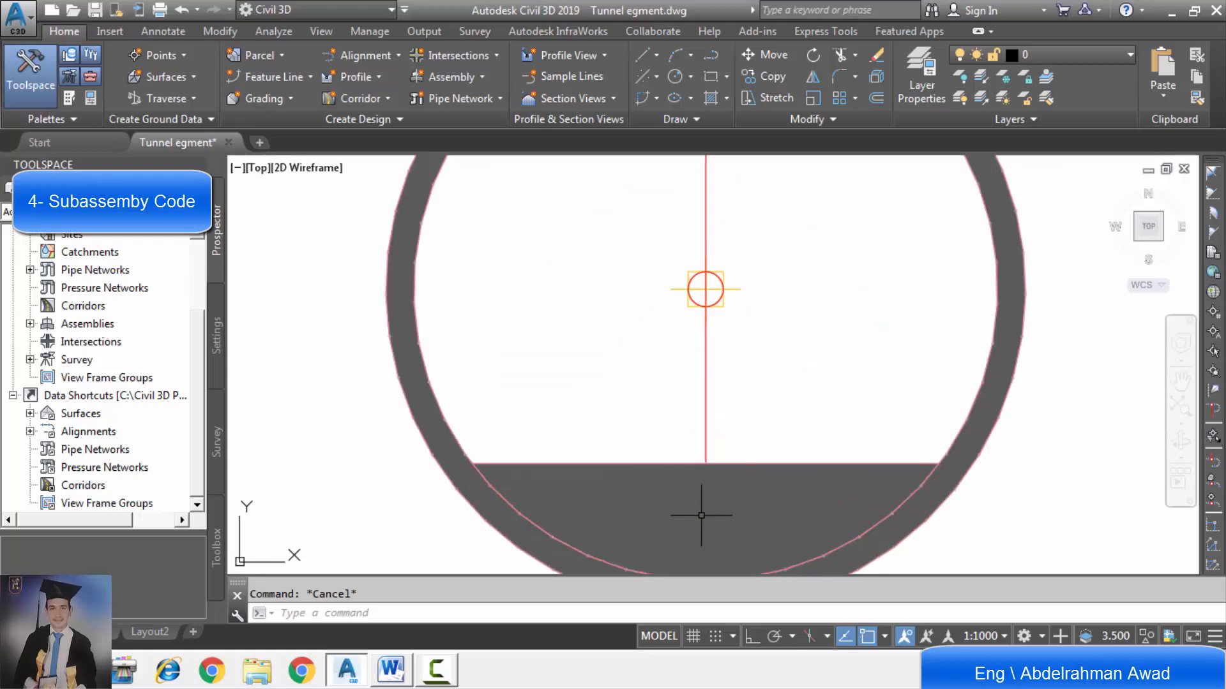
click(710, 501)
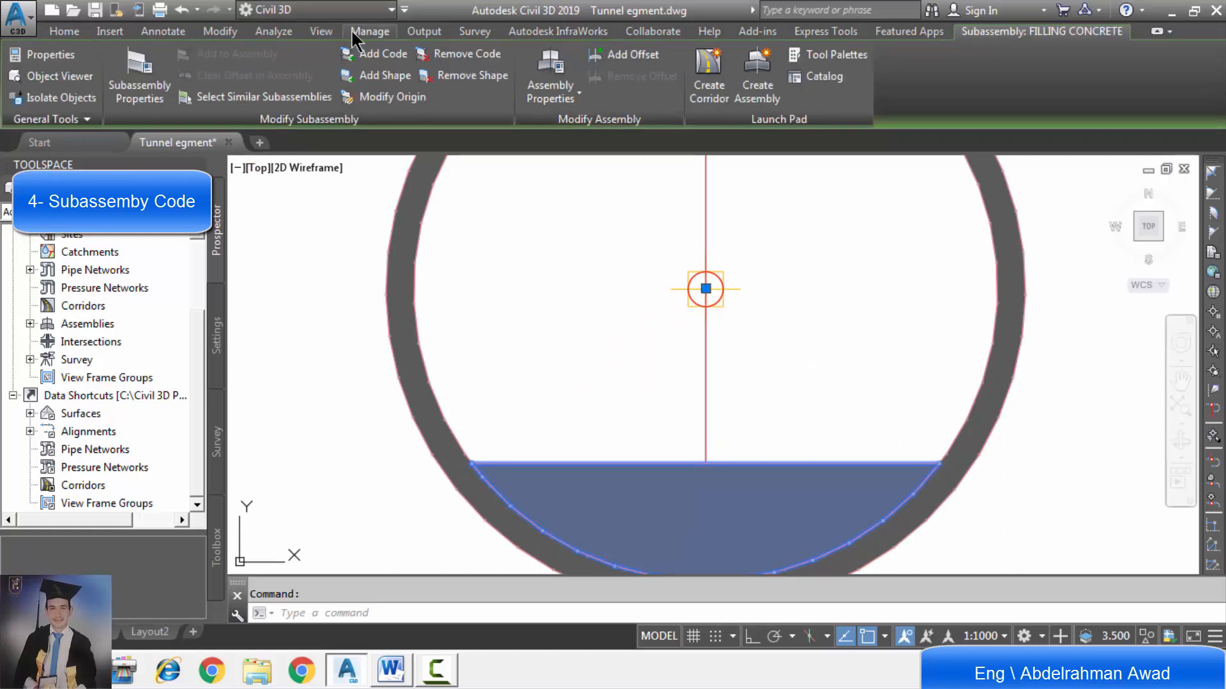
click(378, 54)
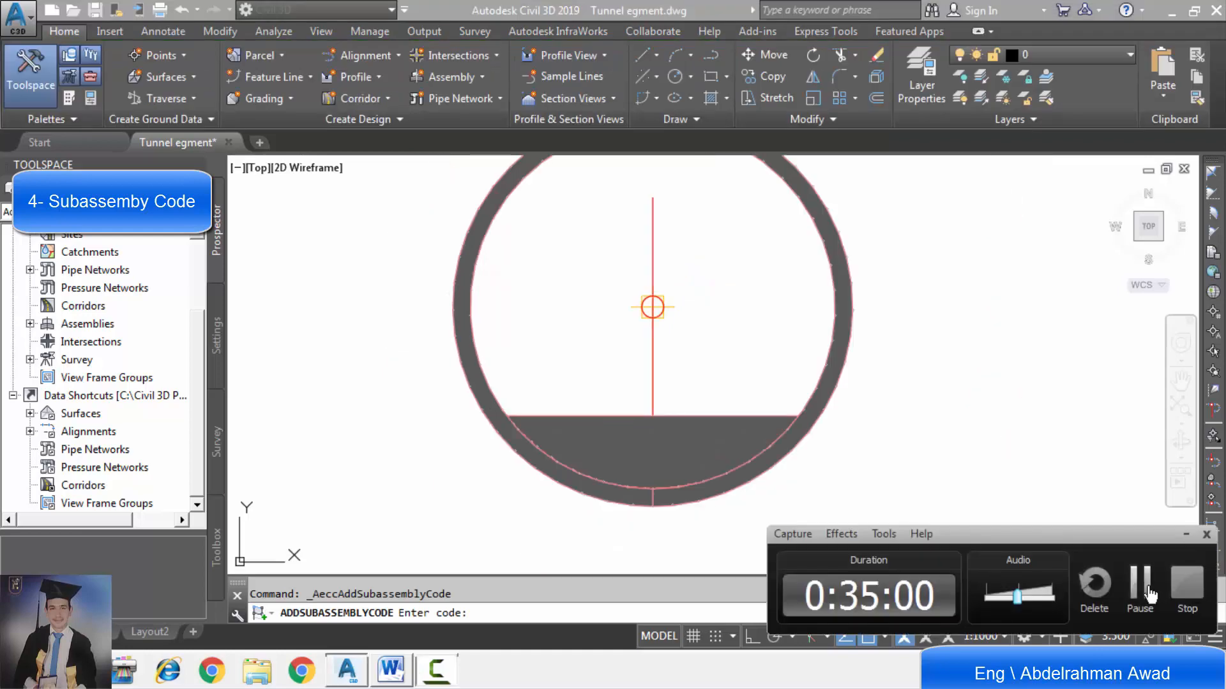
key(Escape)
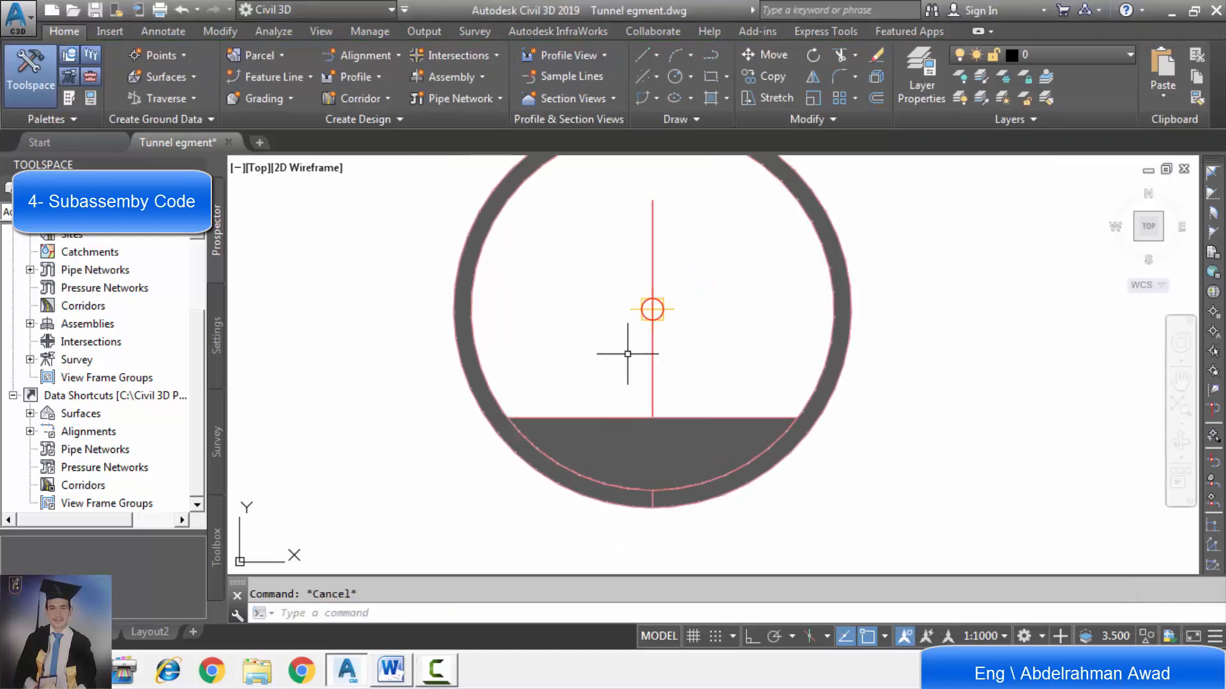
Step: Add the code FC to the shape of the FILLING CONCRETE subassembly
click(622, 419)
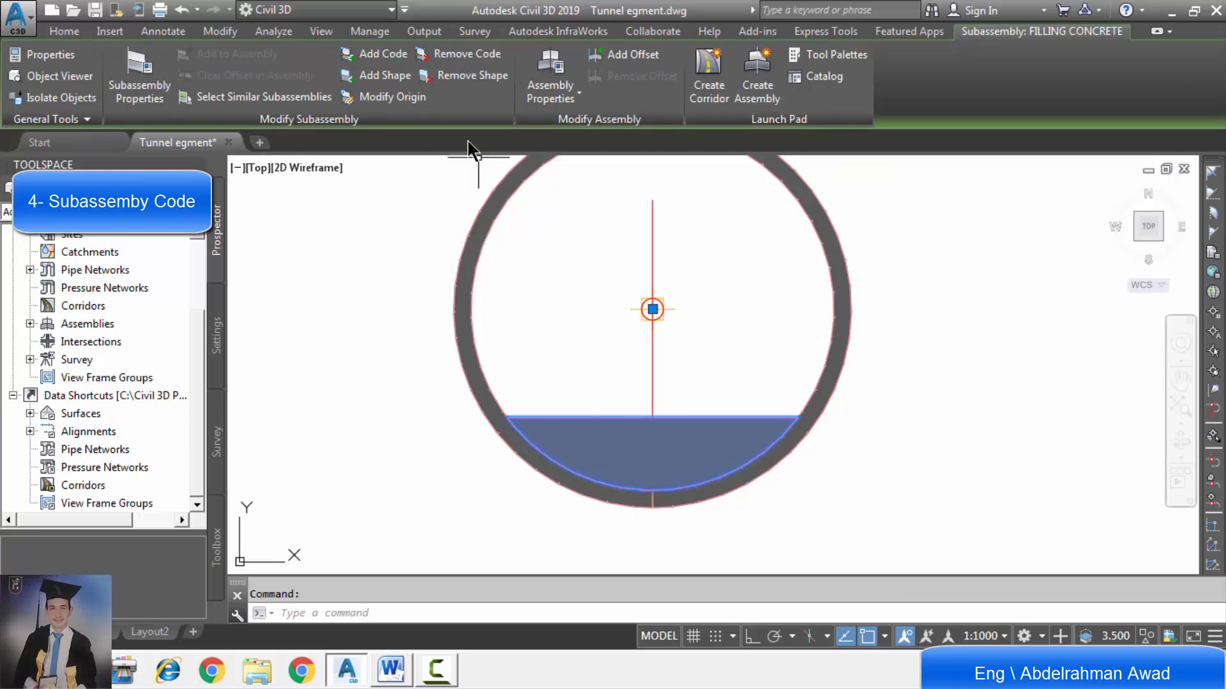
click(348, 56)
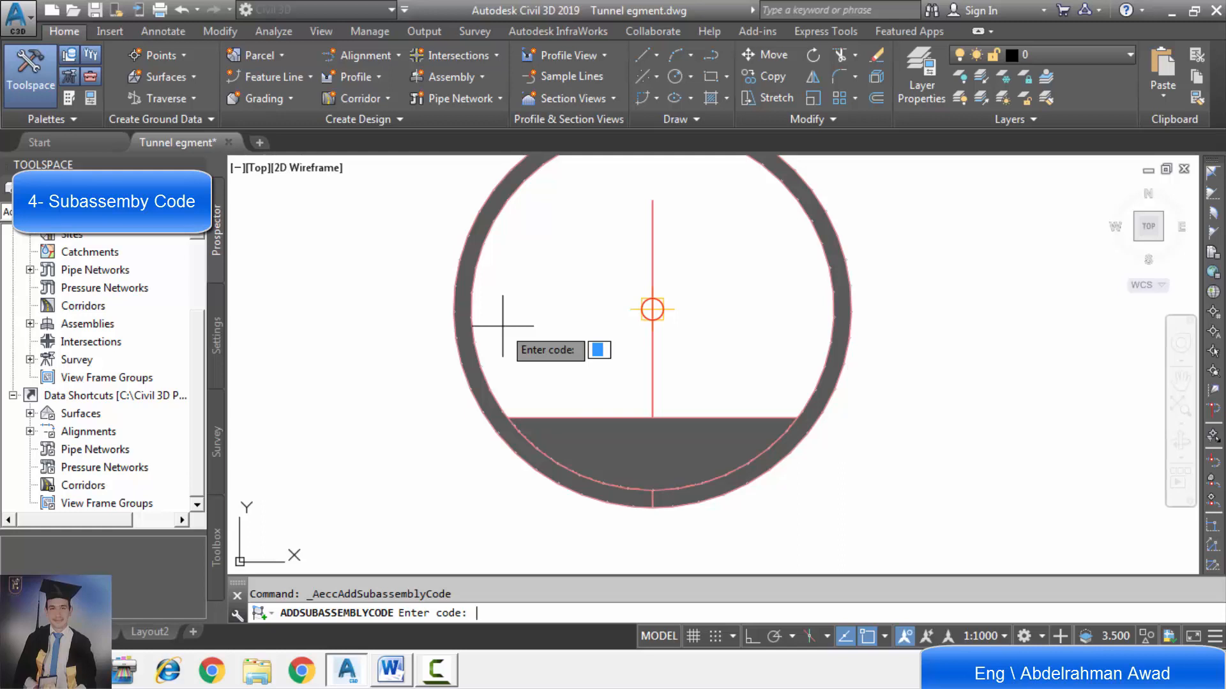
text(FC)
key(Return)
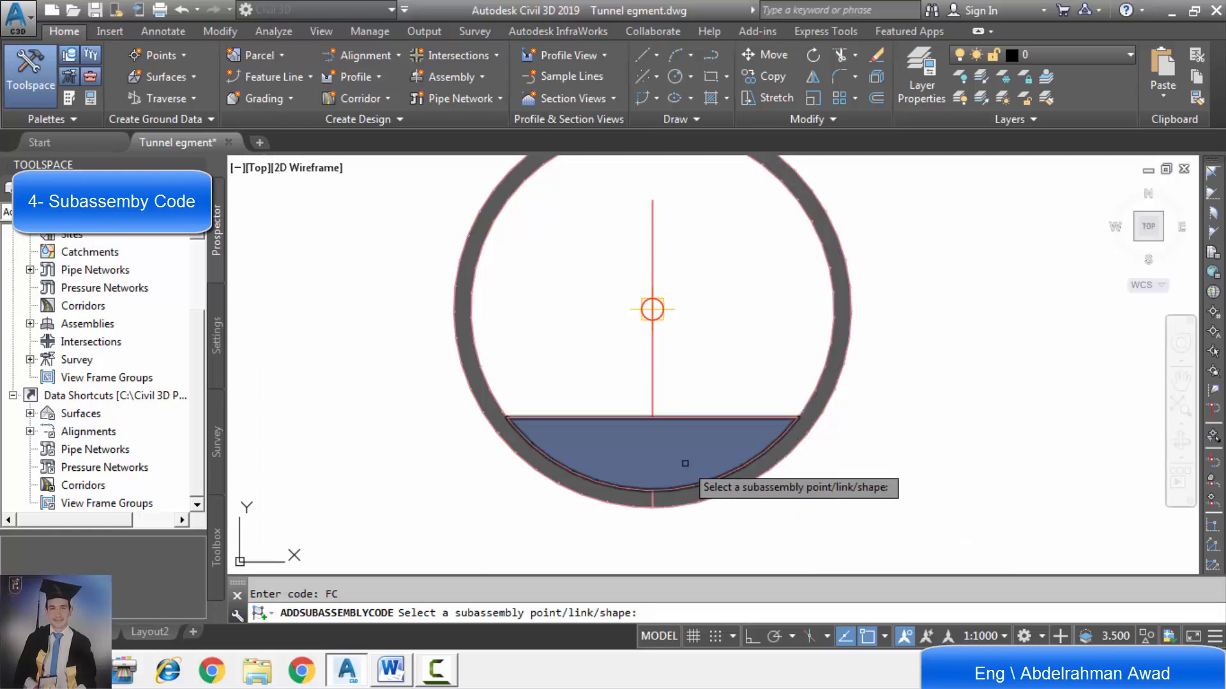
click(685, 463)
key(Escape)
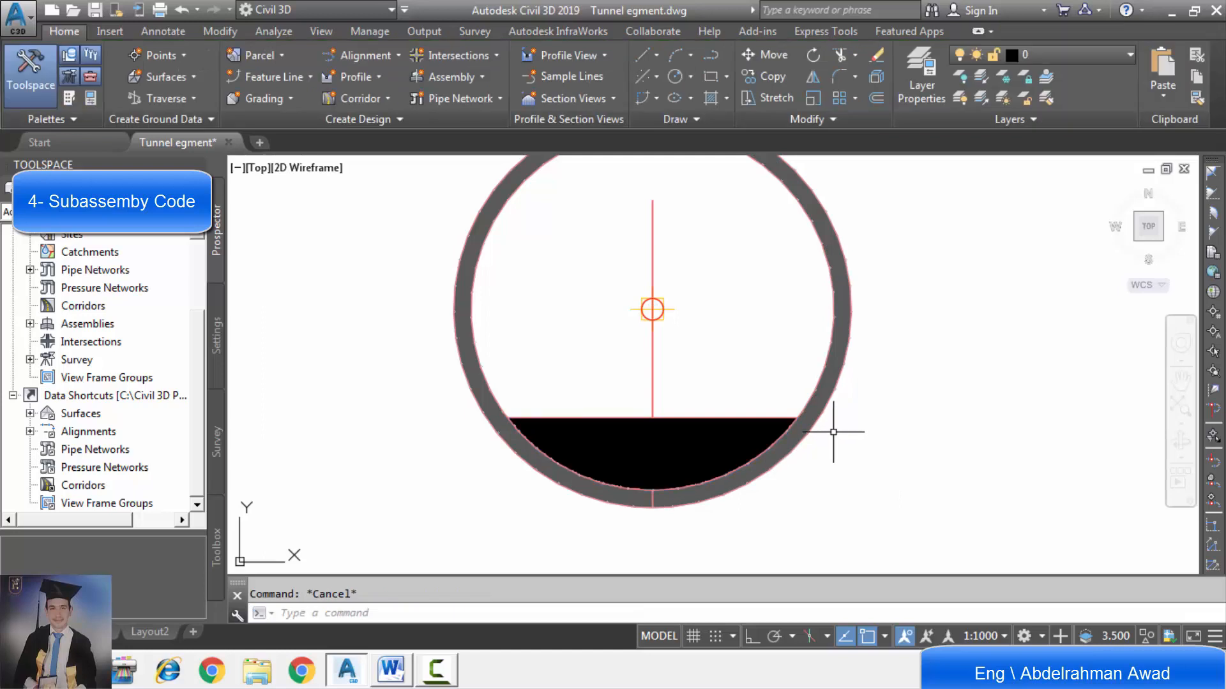
mouse_move(665, 440)
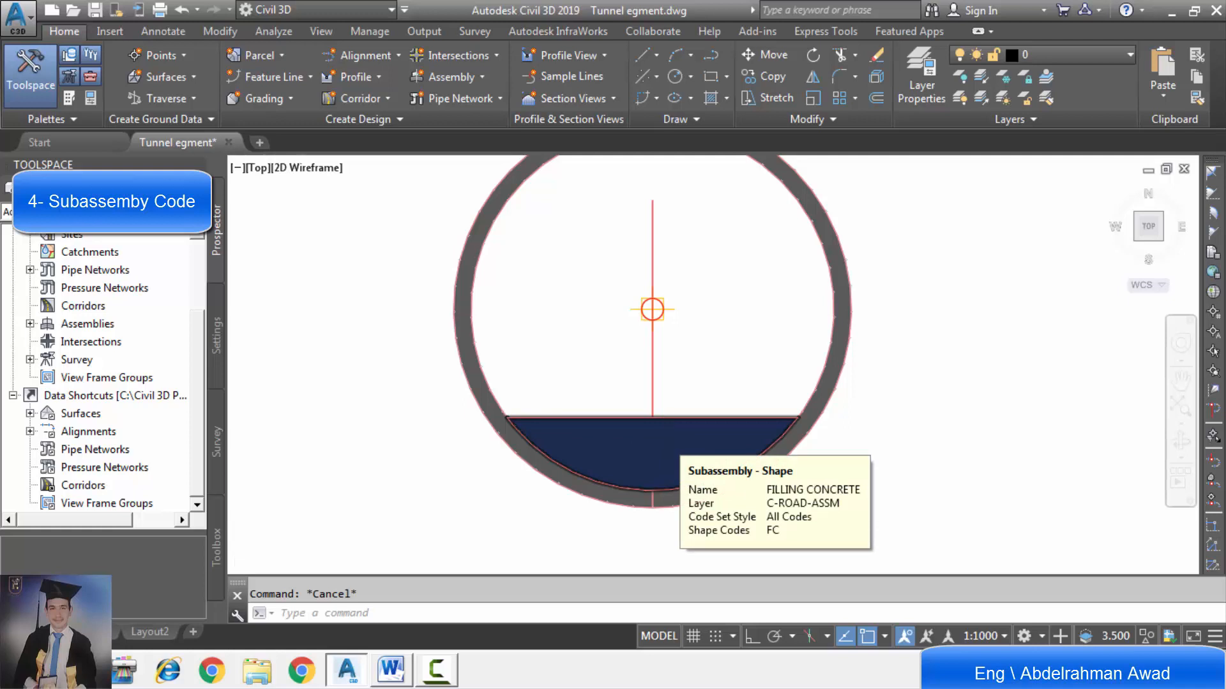
Step: Add the code RCS to the shape of the RIGHT CIRCULAR SEGMENT subassembly
scroll(665, 439, up, 4)
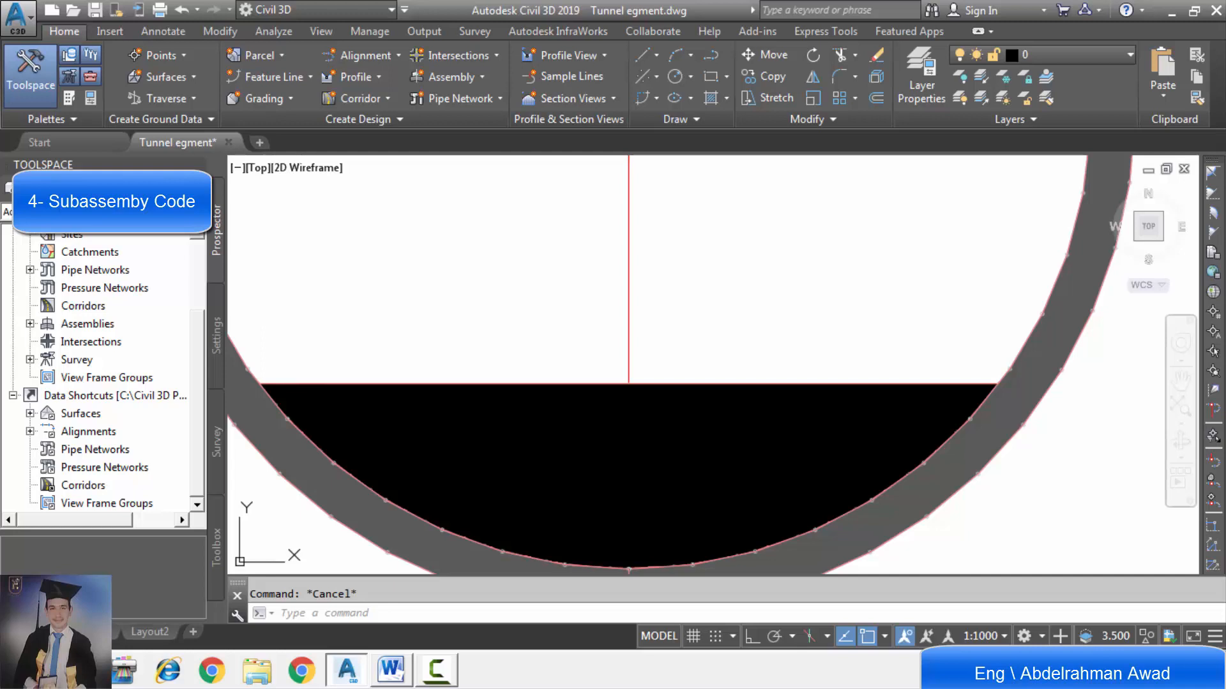
scroll(632, 486, down, 3)
mouse_move(641, 475)
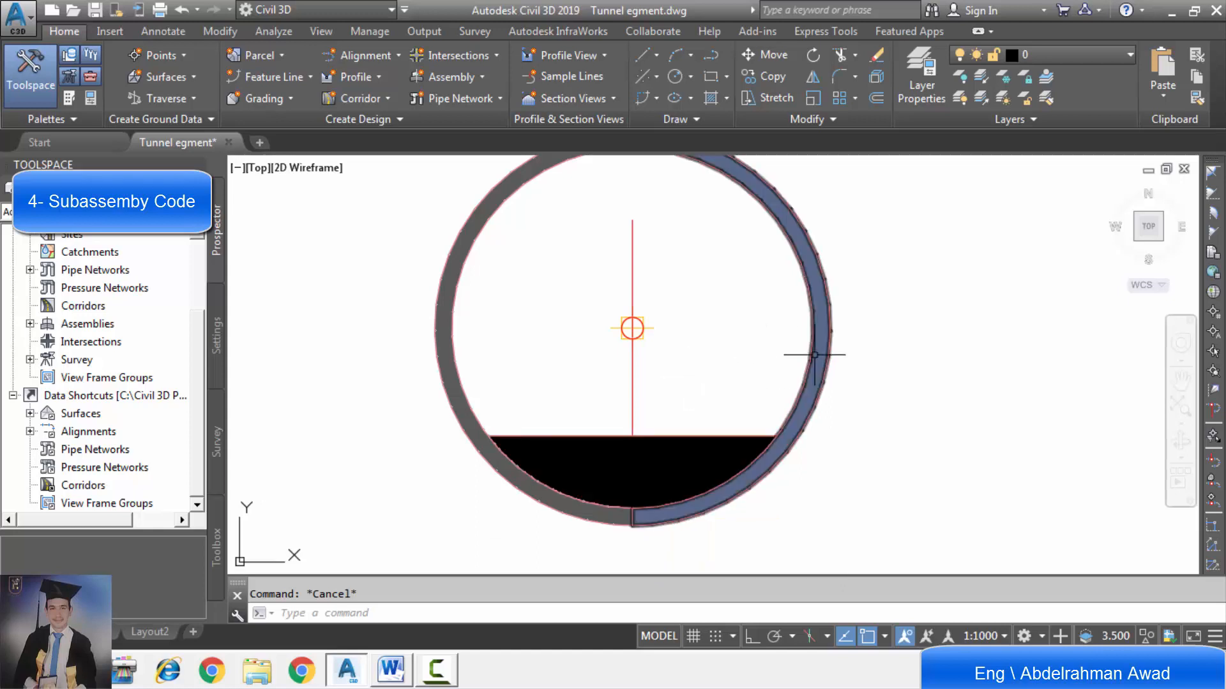
scroll(862, 375, down, 2)
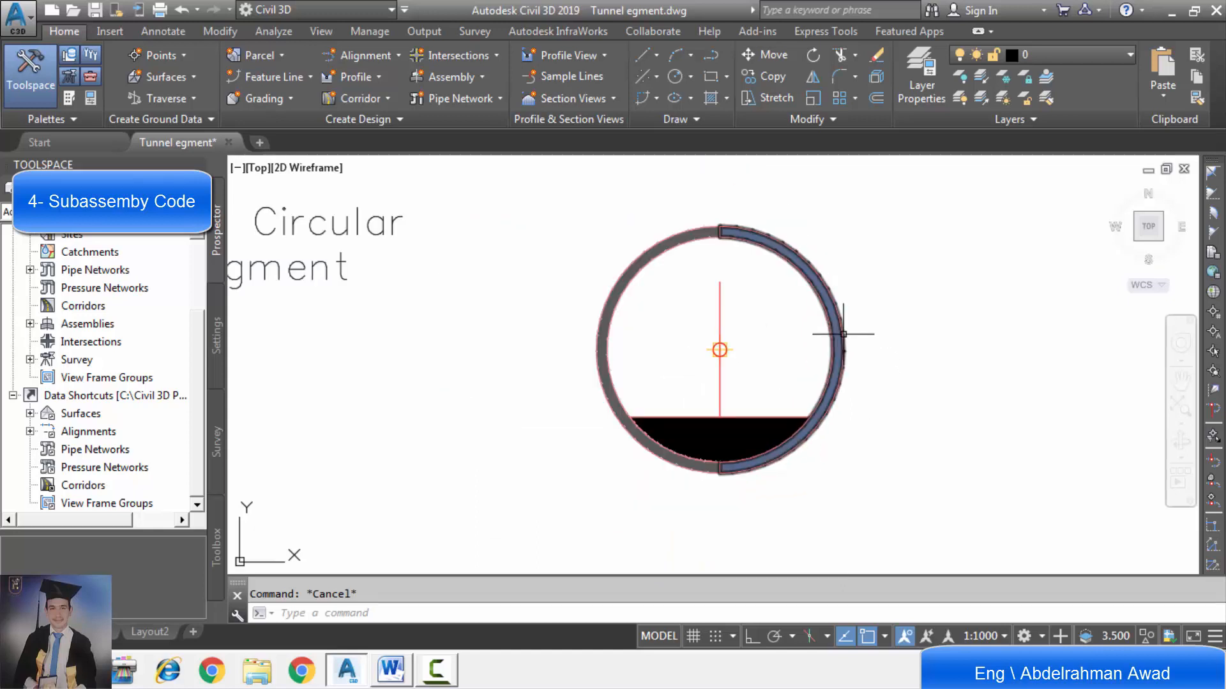
click(838, 336)
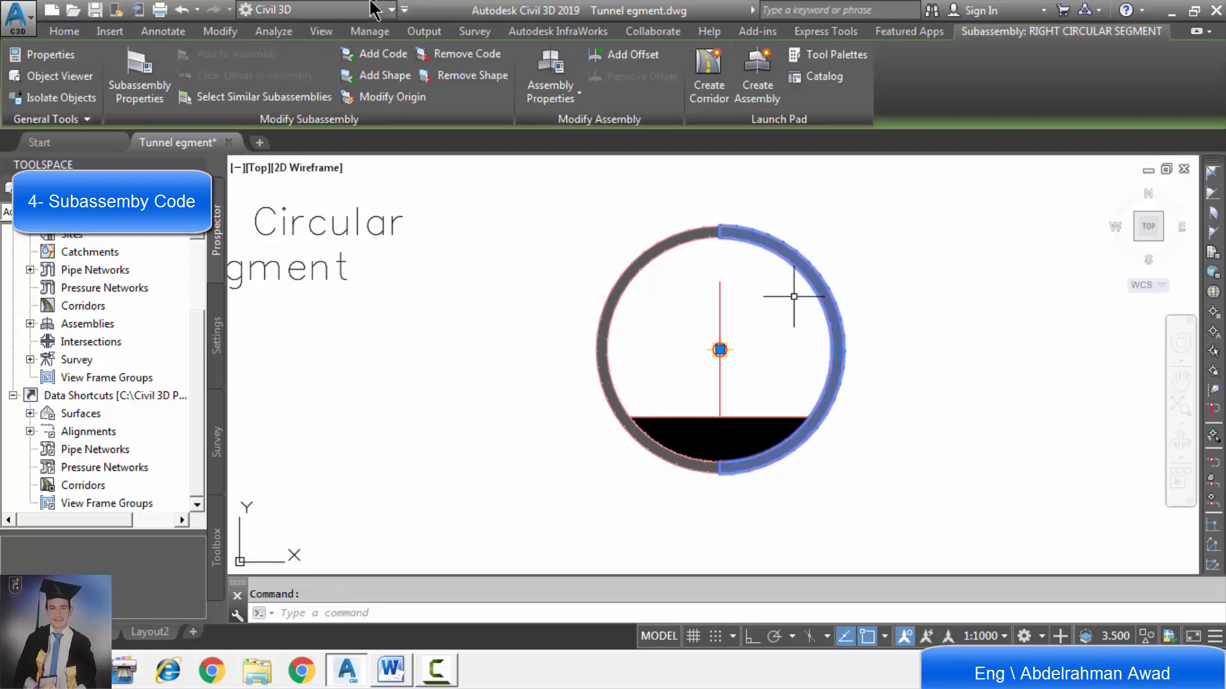
click(394, 52)
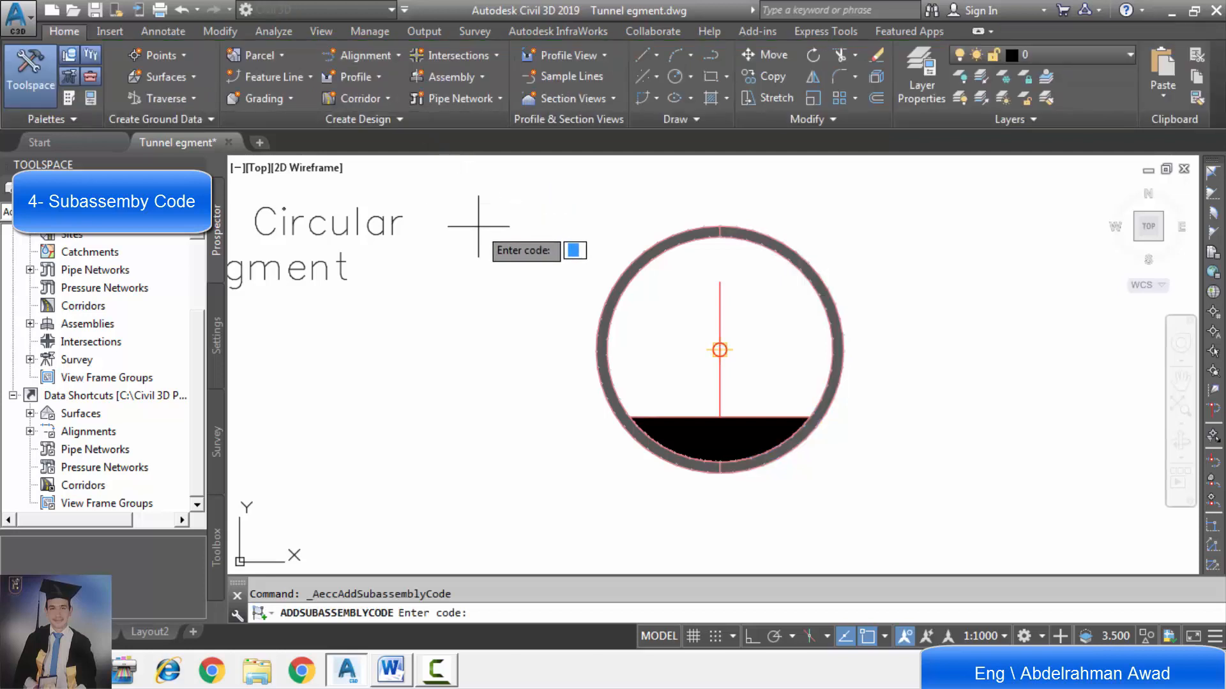
text(RCS)
key(Return)
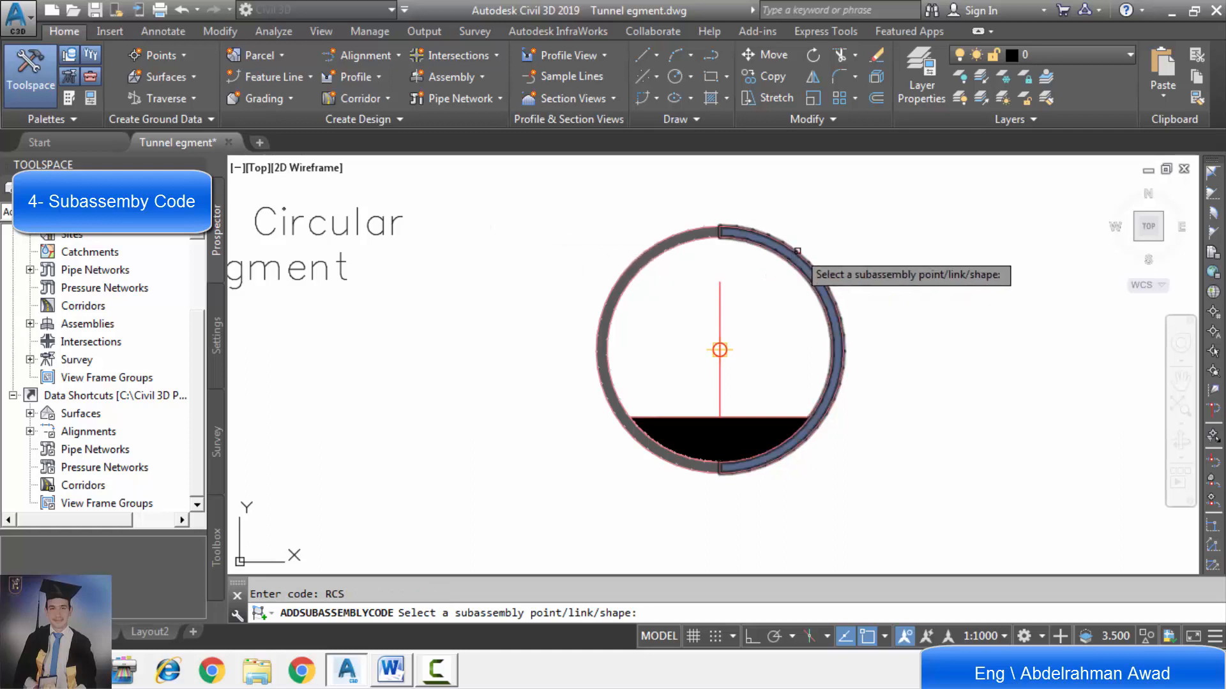
click(797, 251)
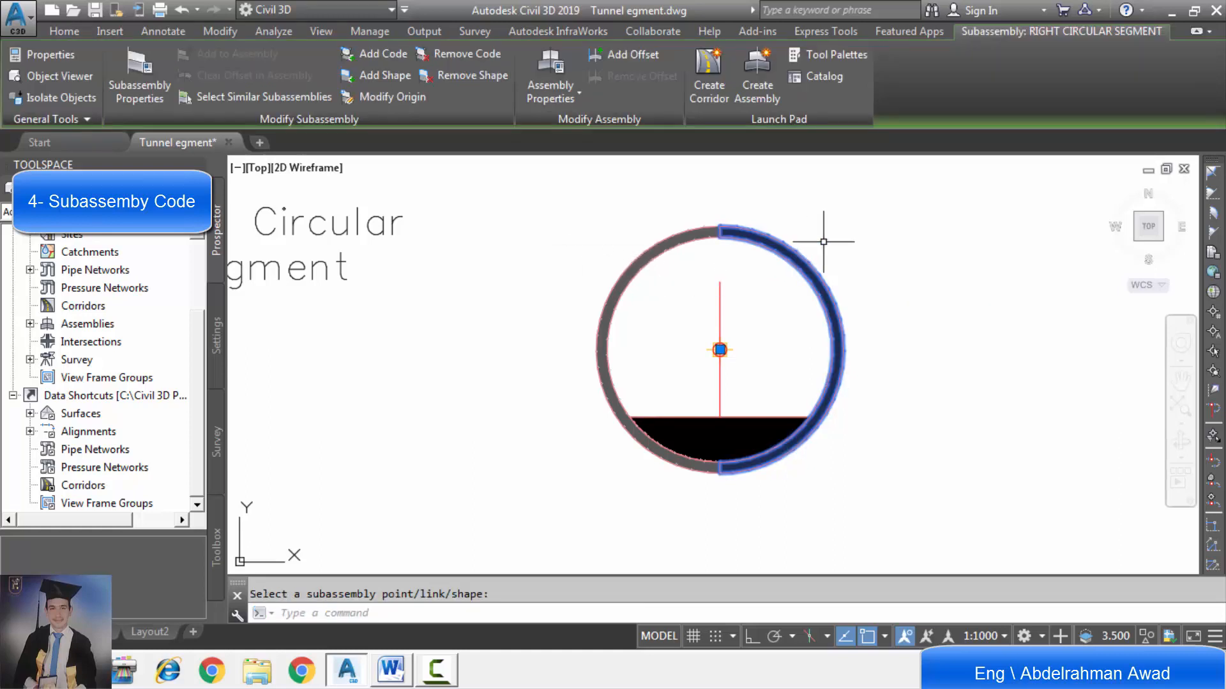
key(Escape)
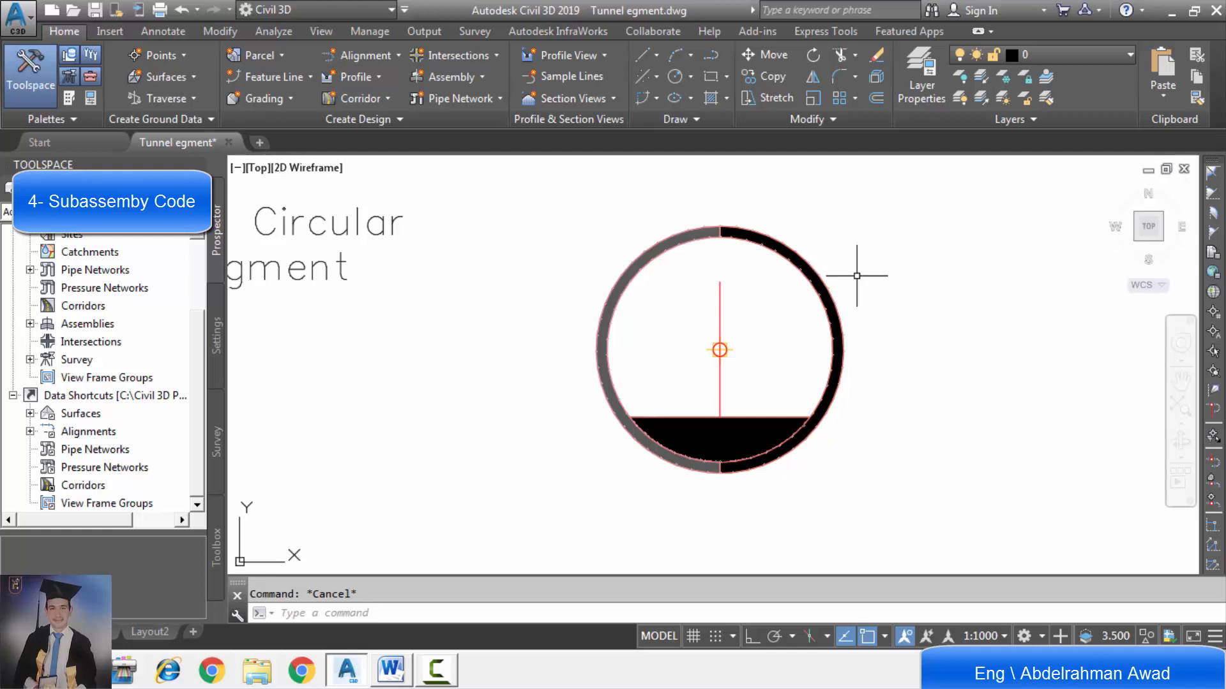
Step: Add the code LCS to the shape of the LEFT CIRCULAR SEGMENT subassembly
scroll(649, 241, up, 6)
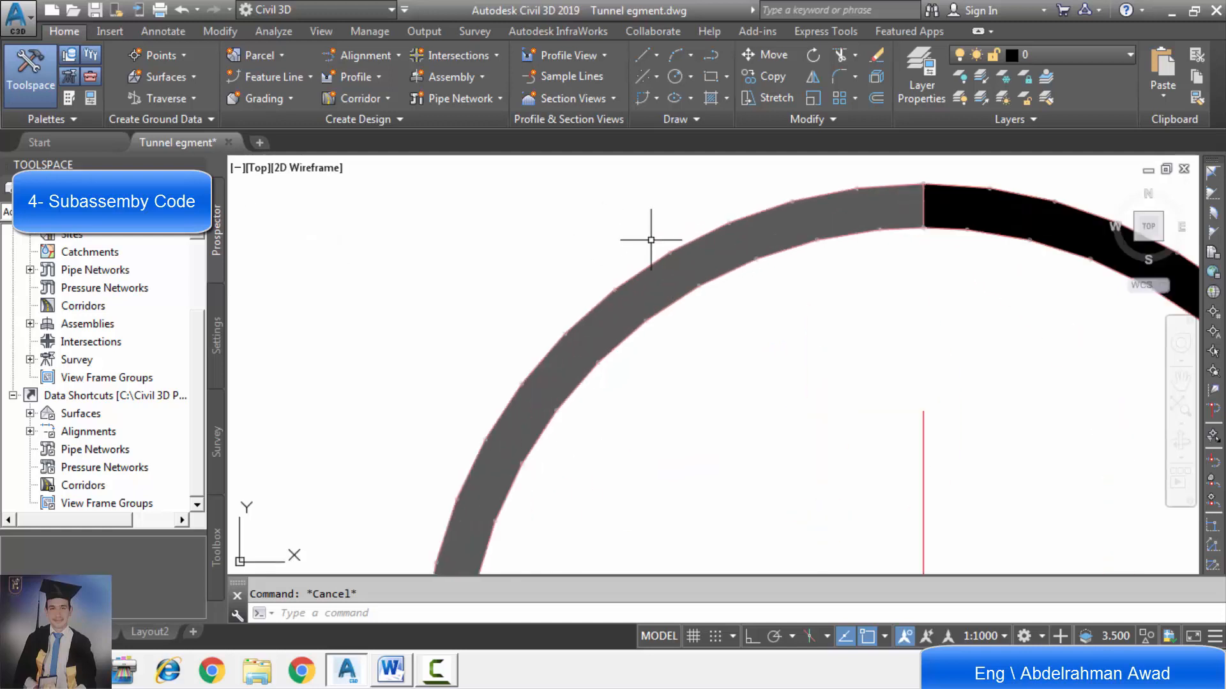
scroll(652, 244, down, 4)
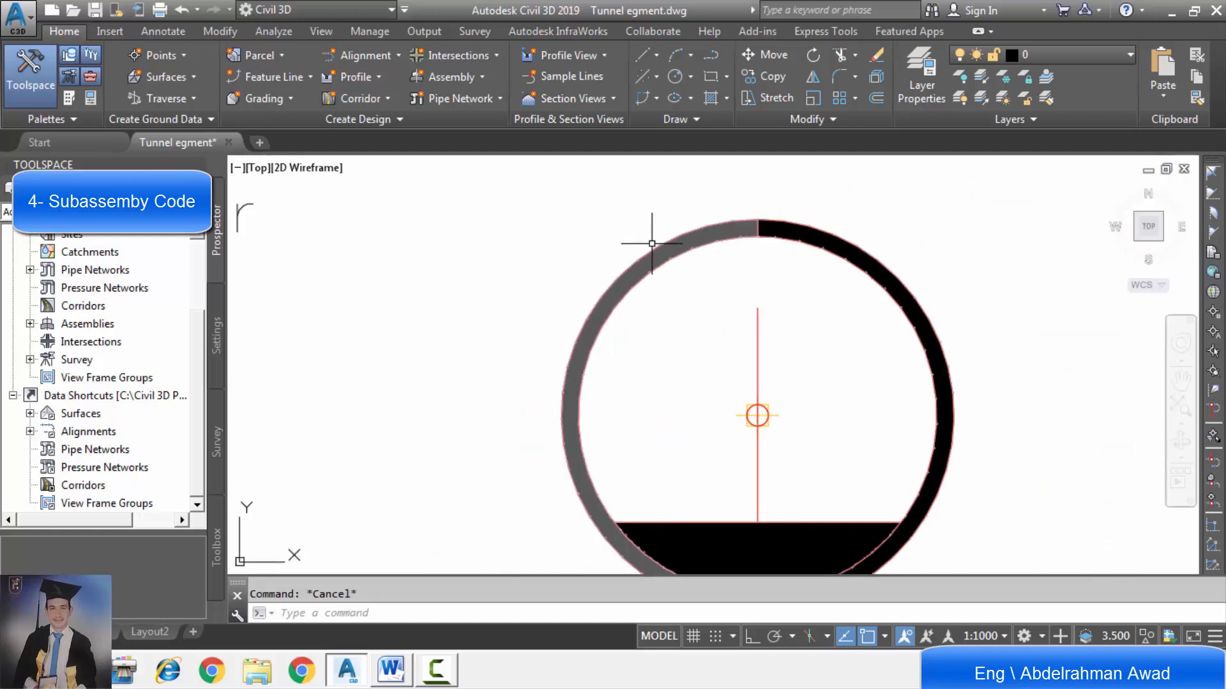
scroll(651, 243, down, 2)
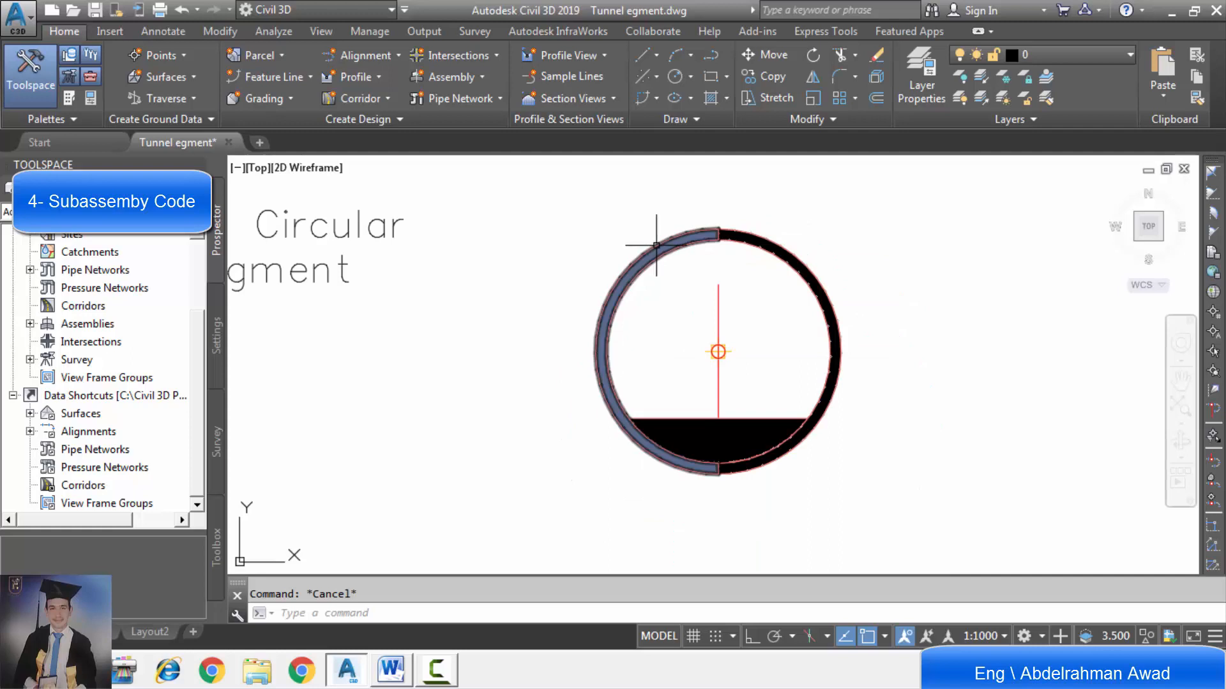
click(656, 245)
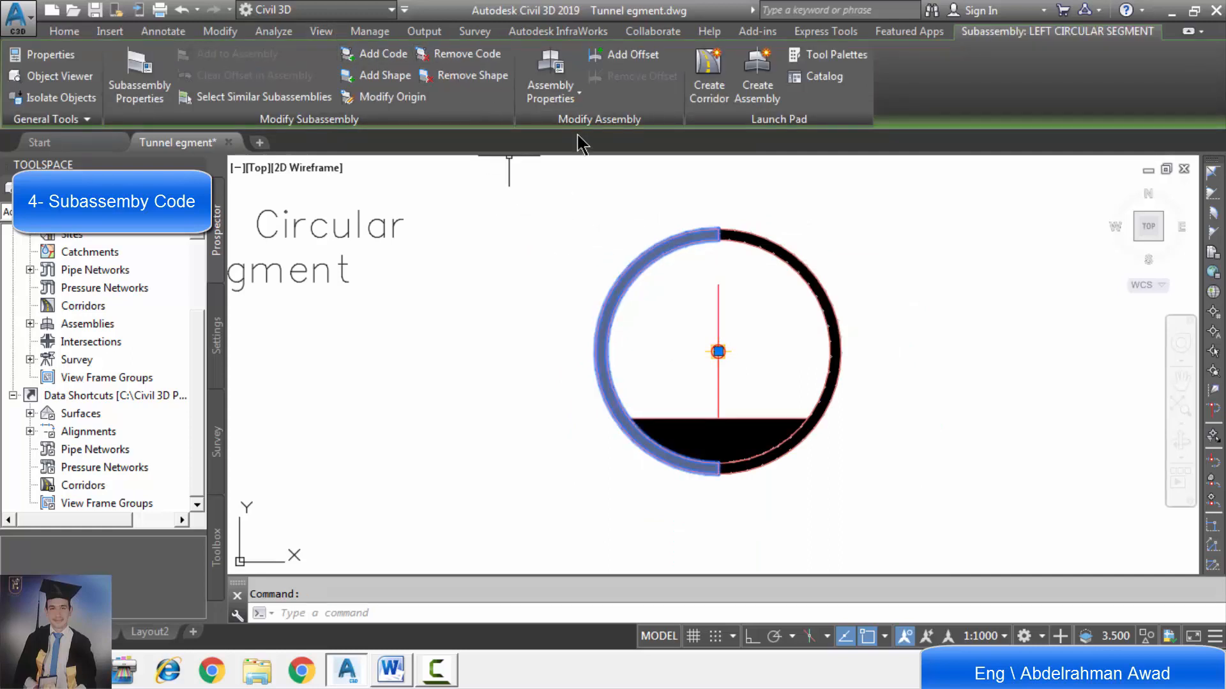
click(389, 51)
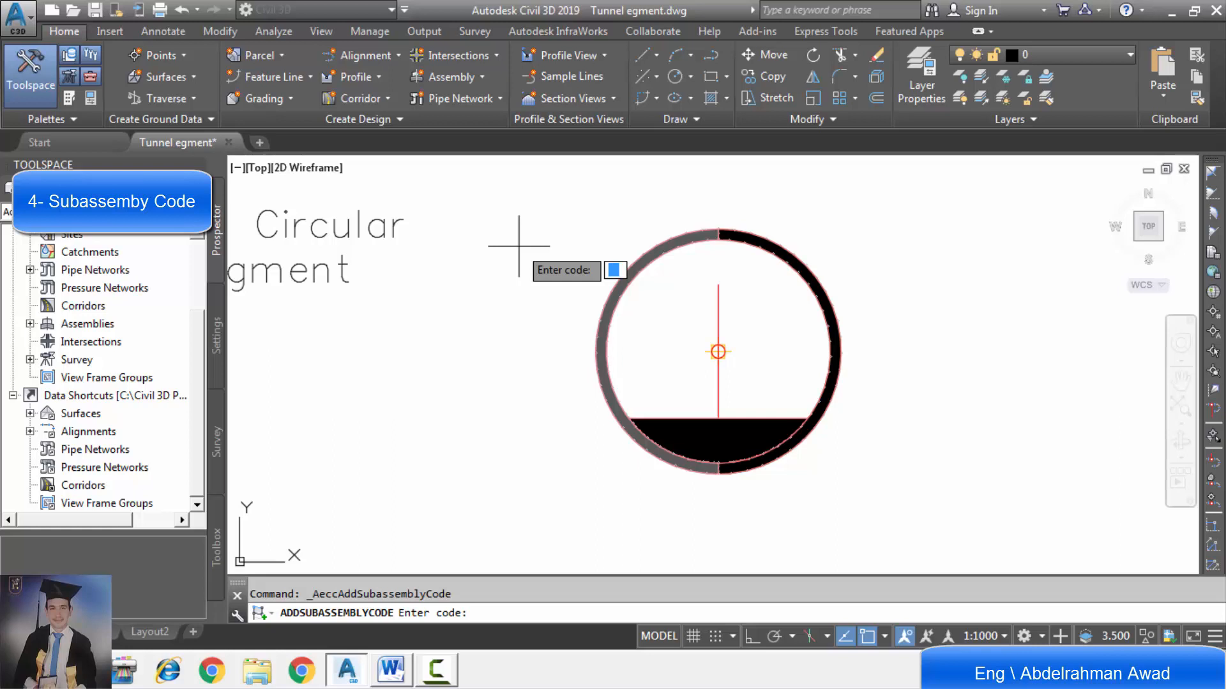
text(LCS)
key(Return)
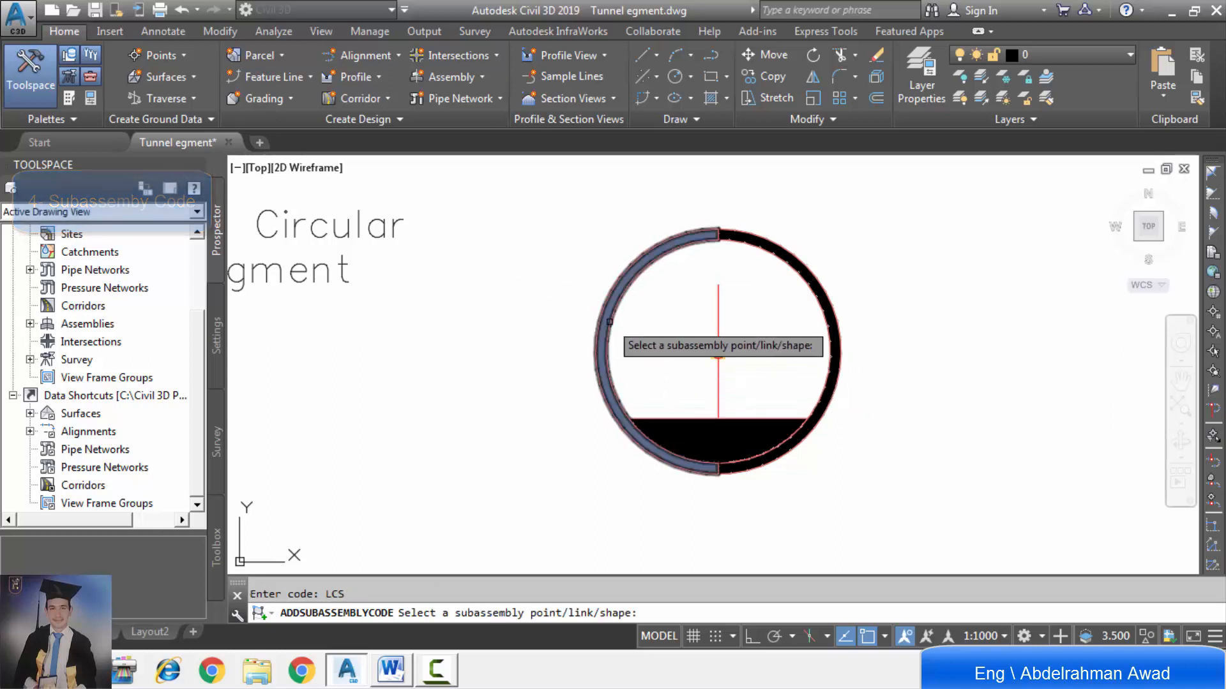
click(609, 322)
key(Escape)
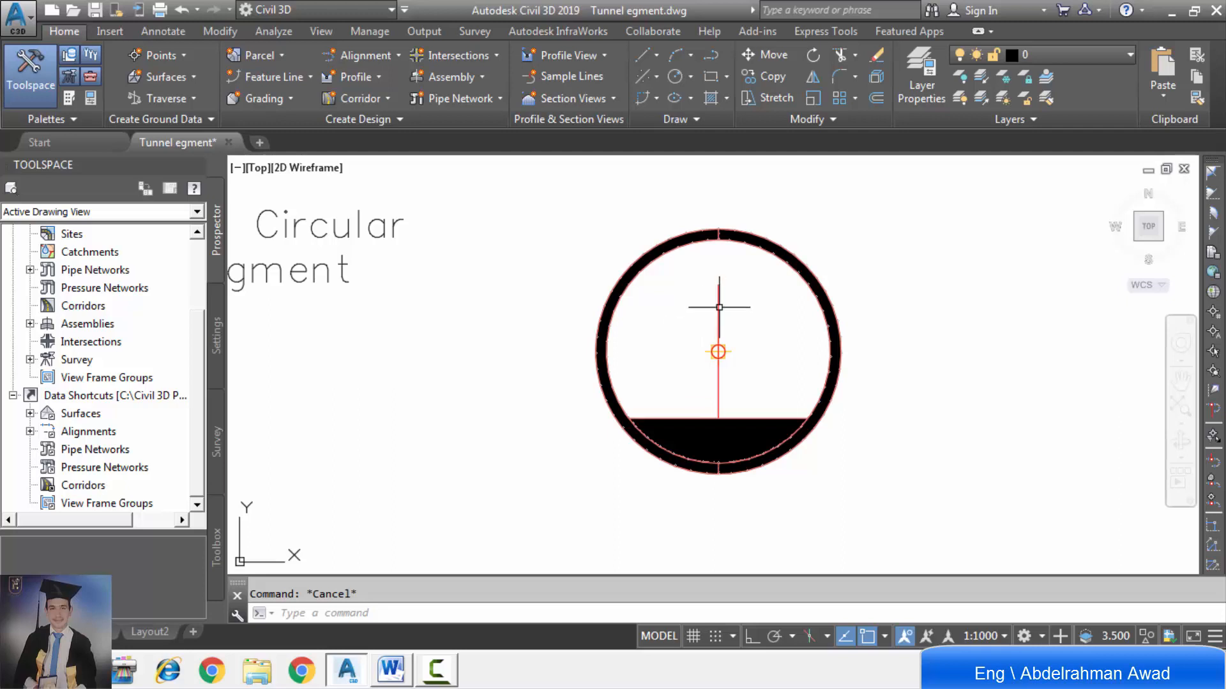
Step: Examine the Tunnel assembly's properties, checking how its subassemblies are grouped under the baseline and which shape codes are listed
click(719, 295)
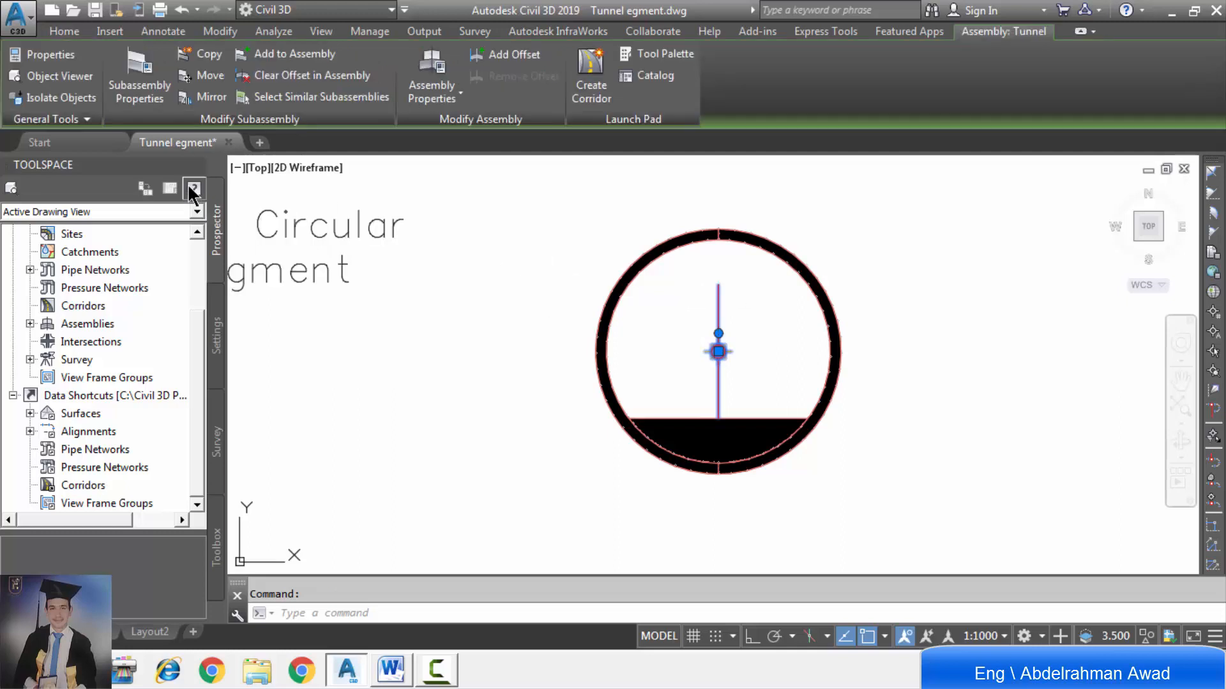
click(431, 64)
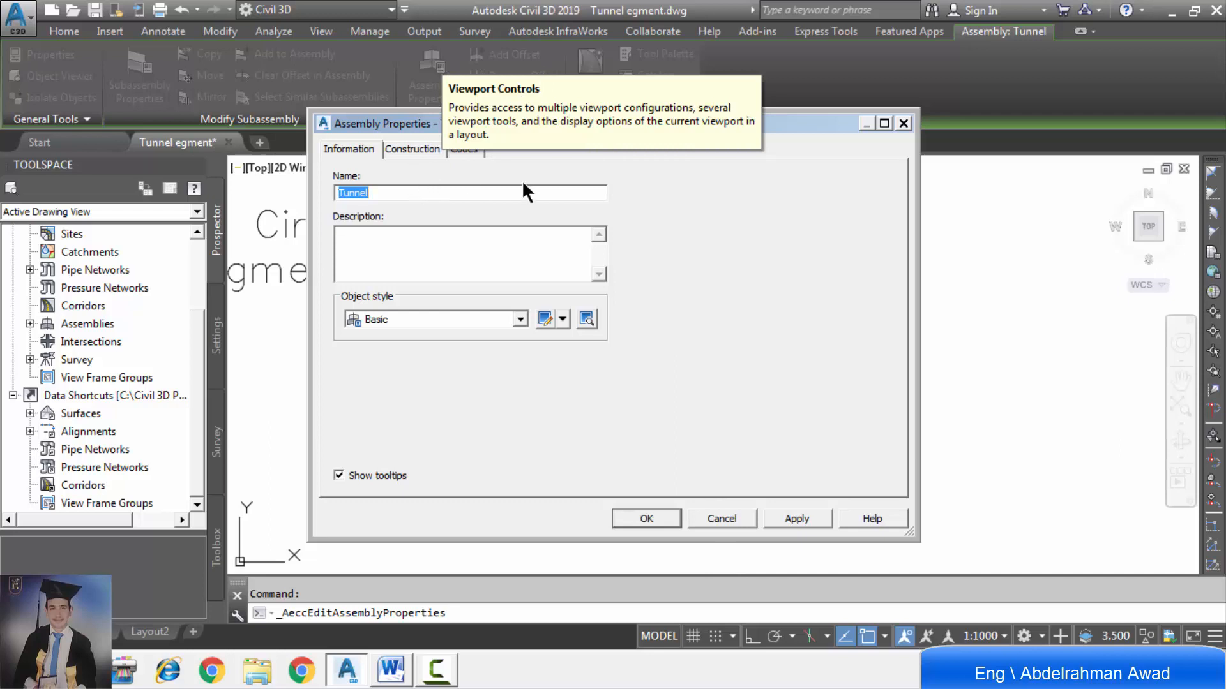
click(411, 151)
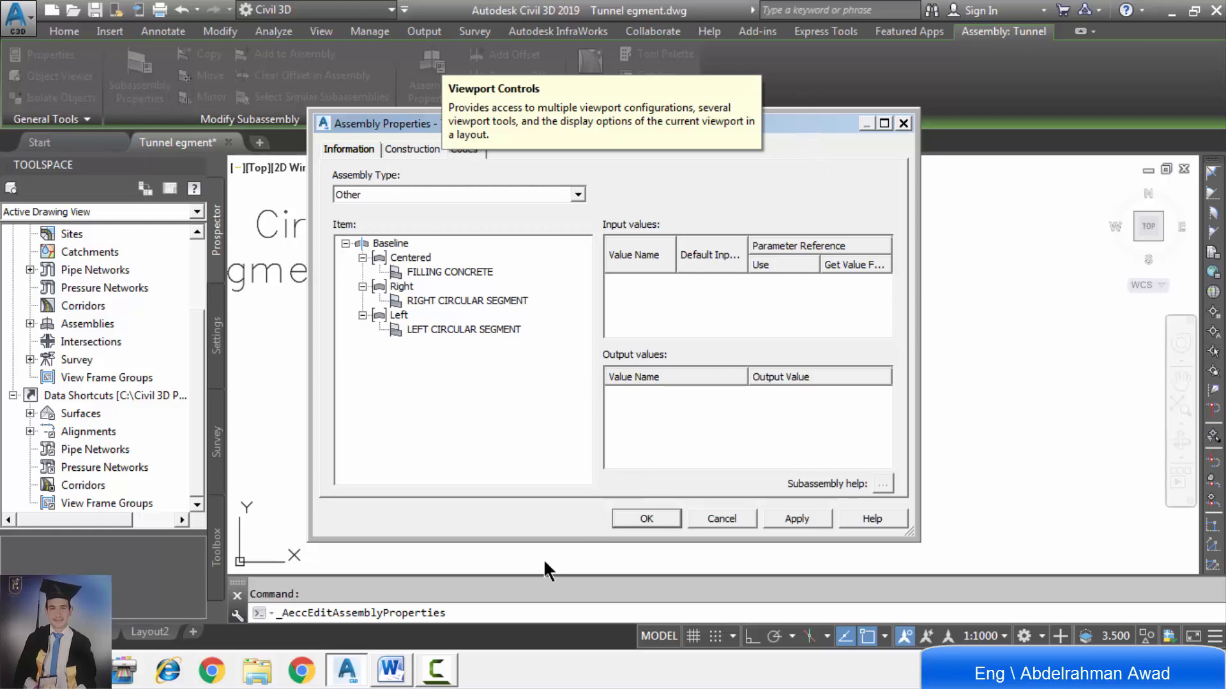
click(433, 680)
click(1095, 582)
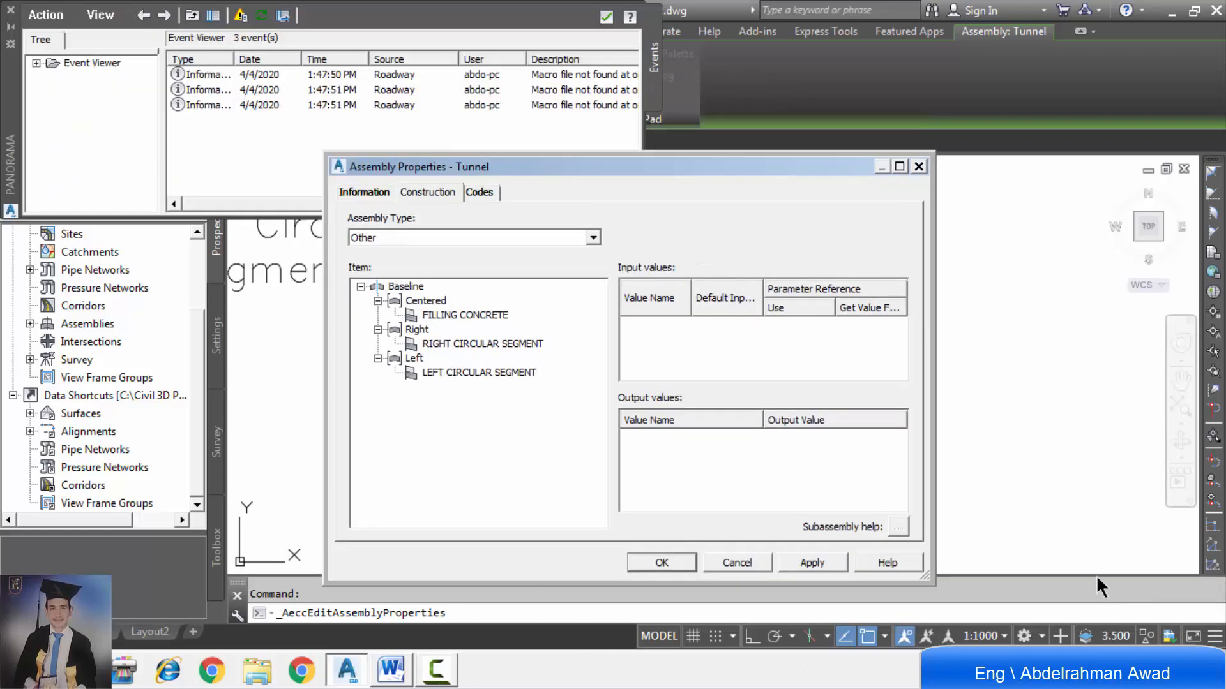
click(485, 195)
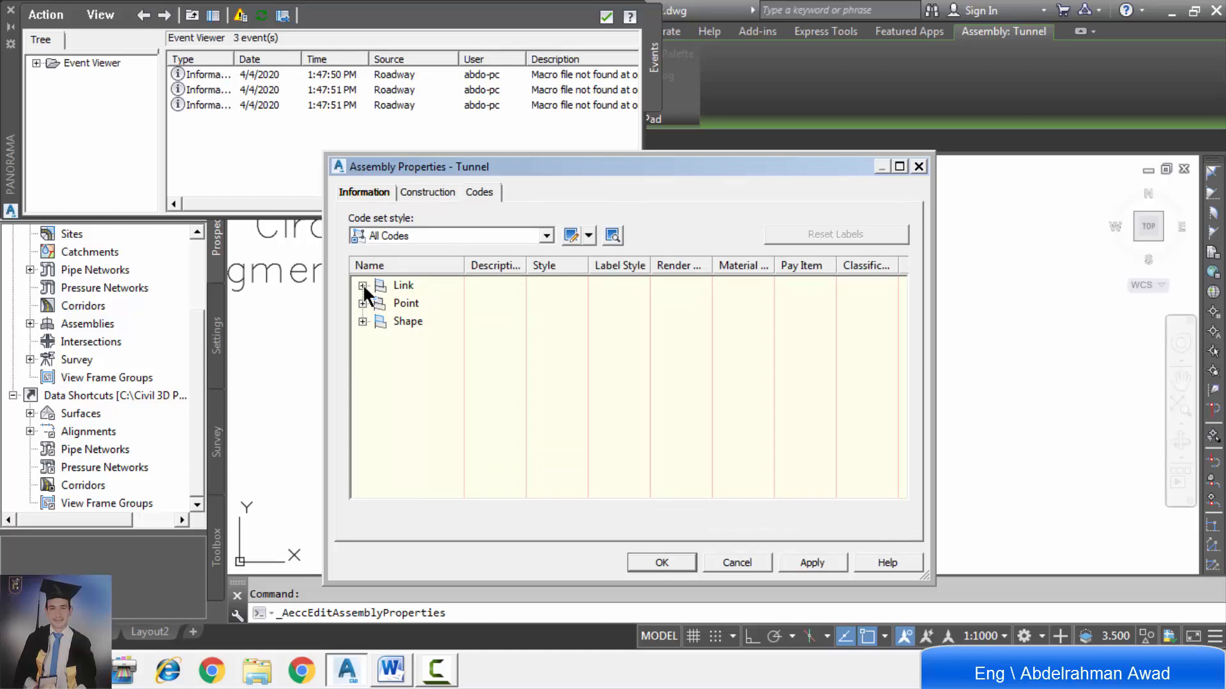
click(362, 315)
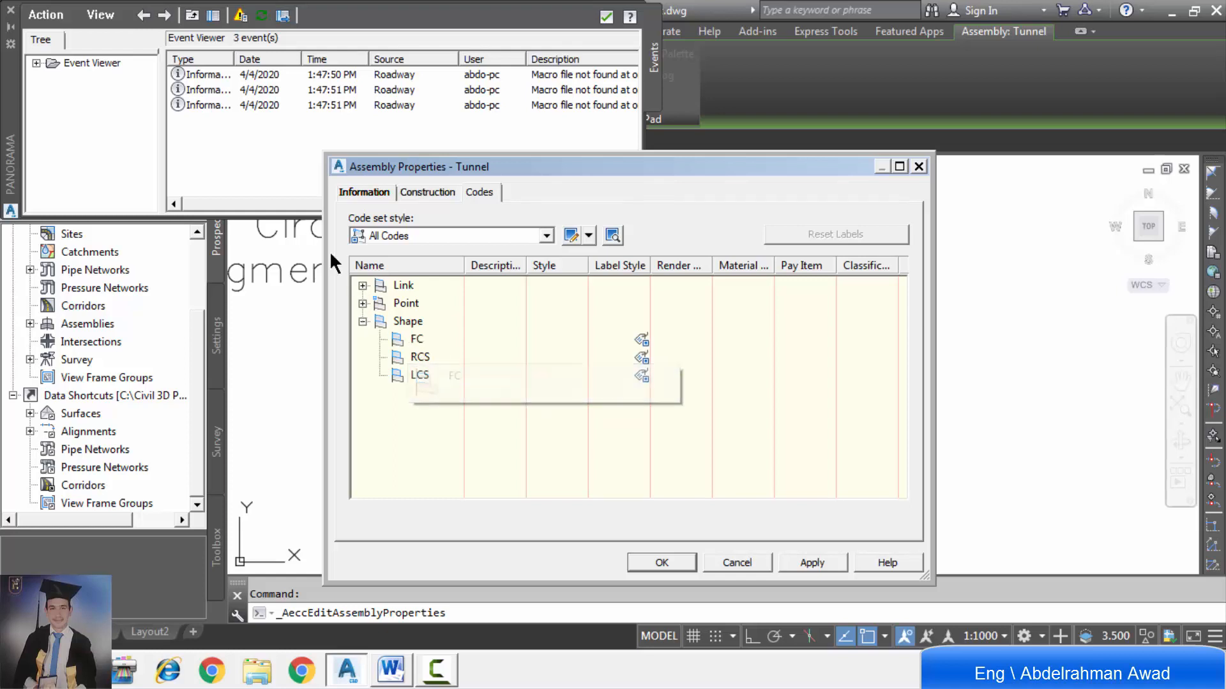
click(362, 286)
click(362, 285)
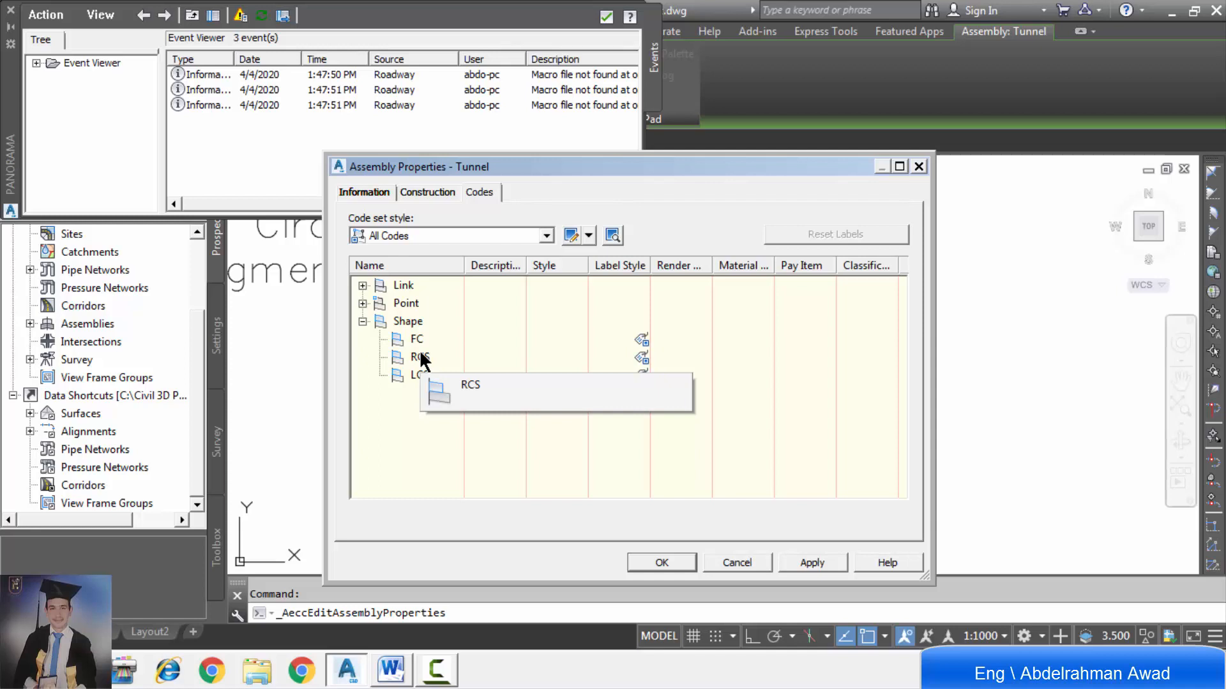
click(662, 562)
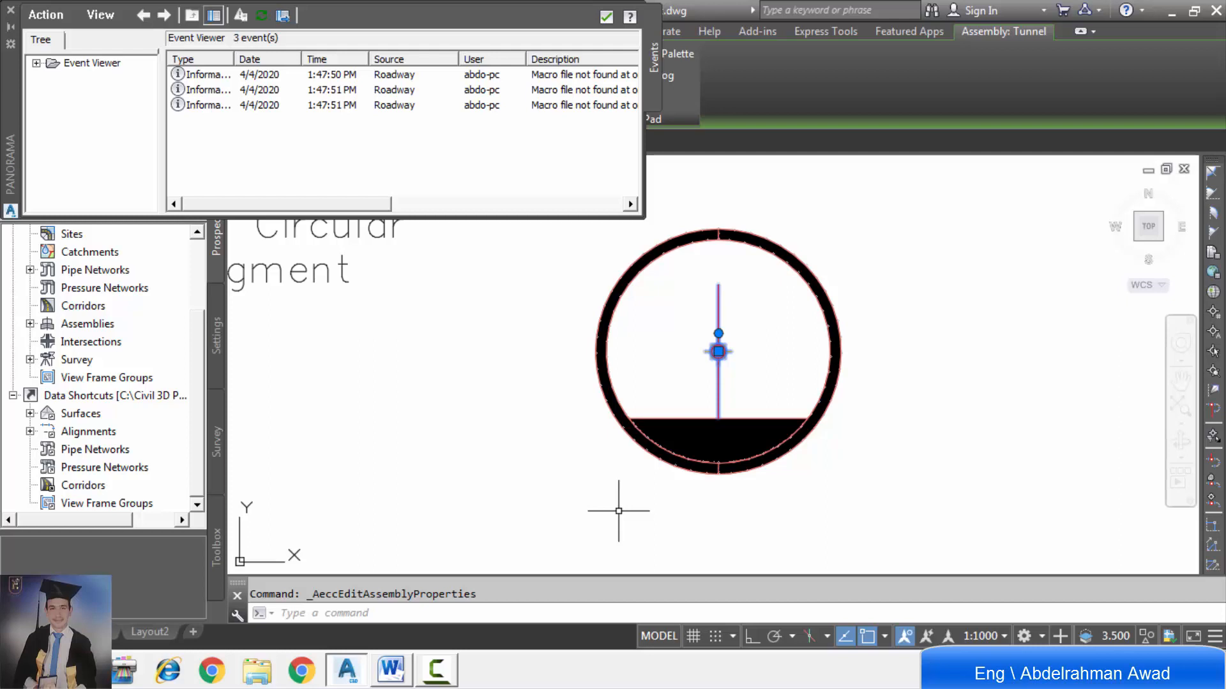
click(444, 677)
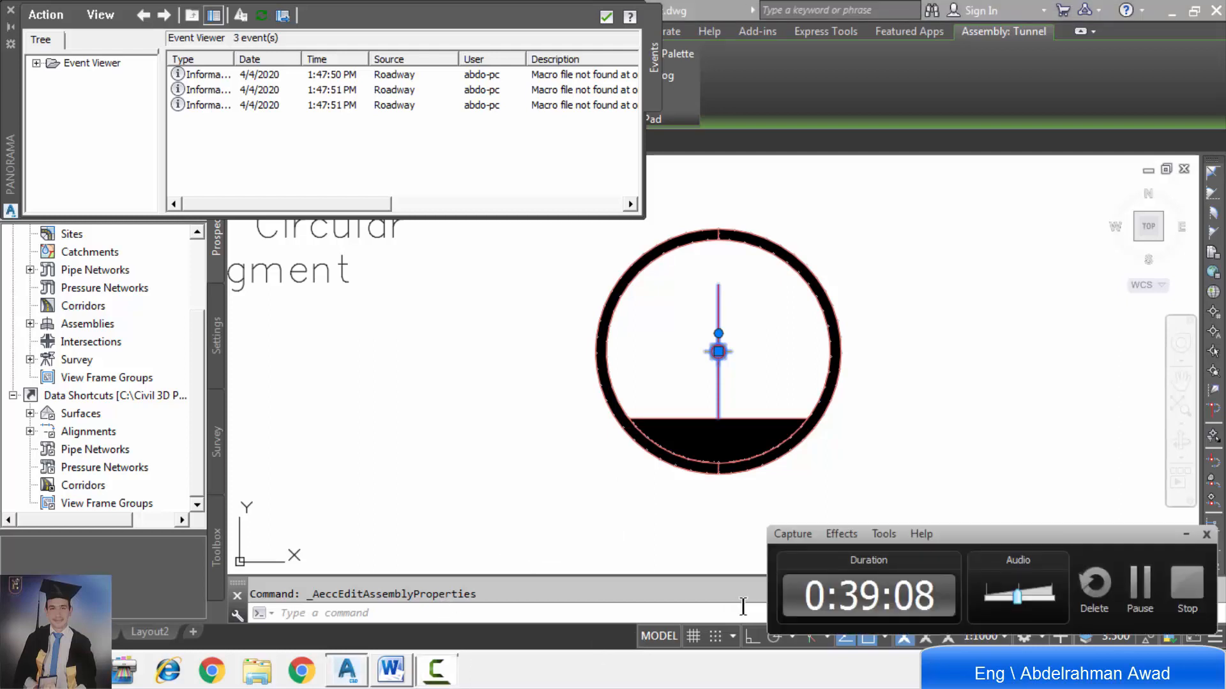